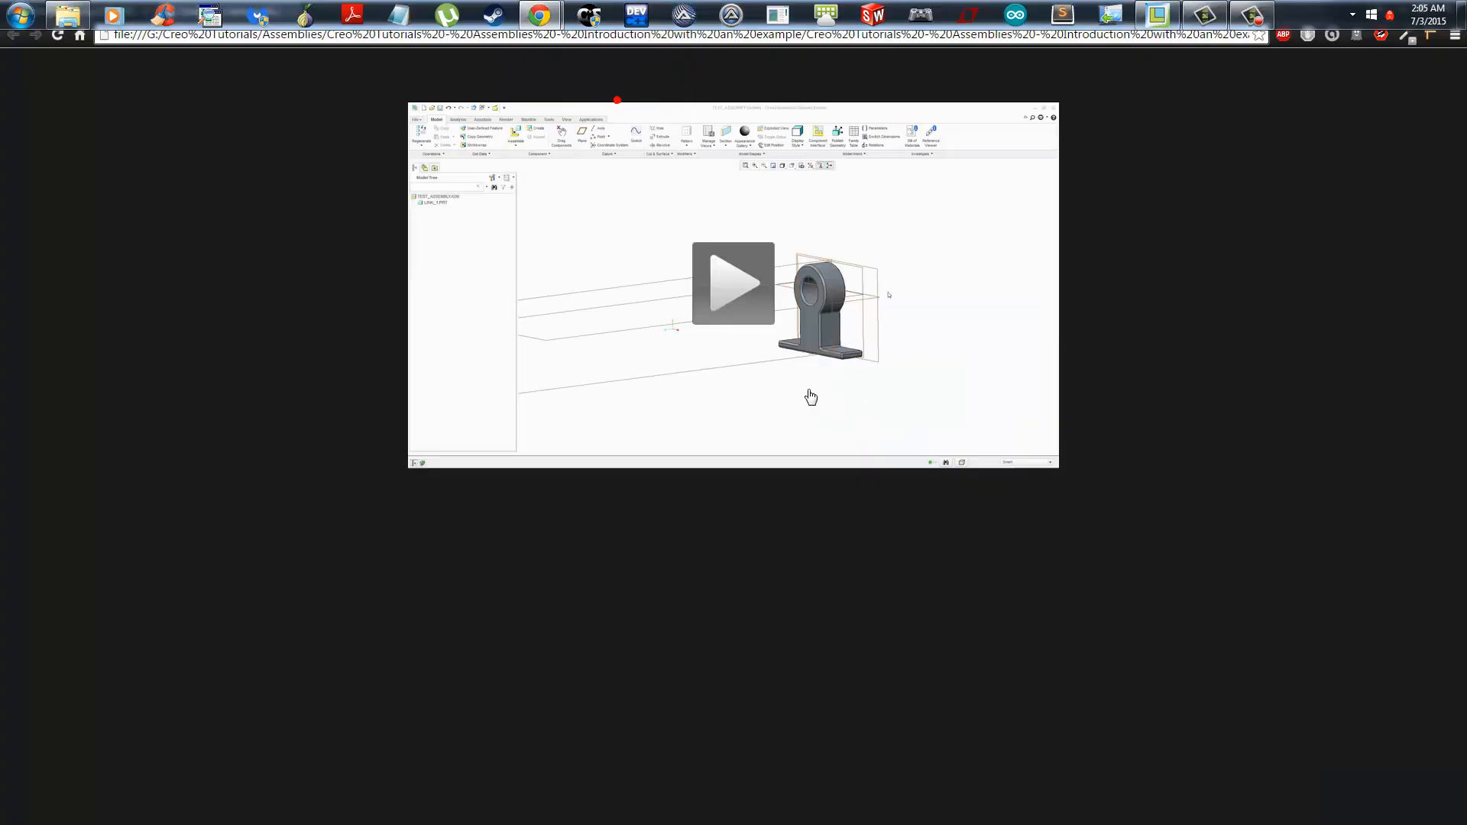
- View the joystick picture in the browser, then minimize it to return to the TEST_ASSEMBLY model in Creo Parametric
click(100, 10)
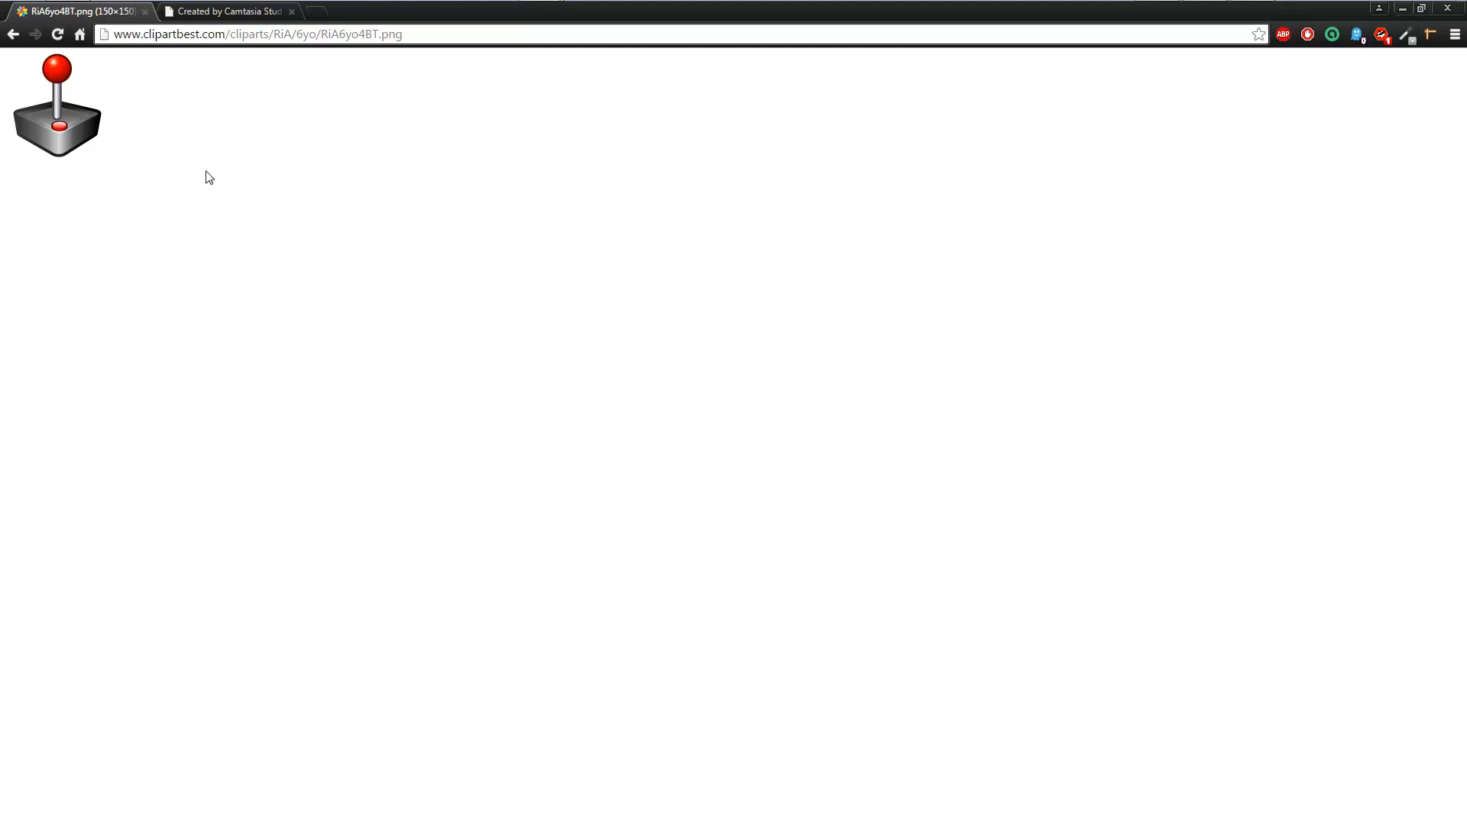
click(1405, 9)
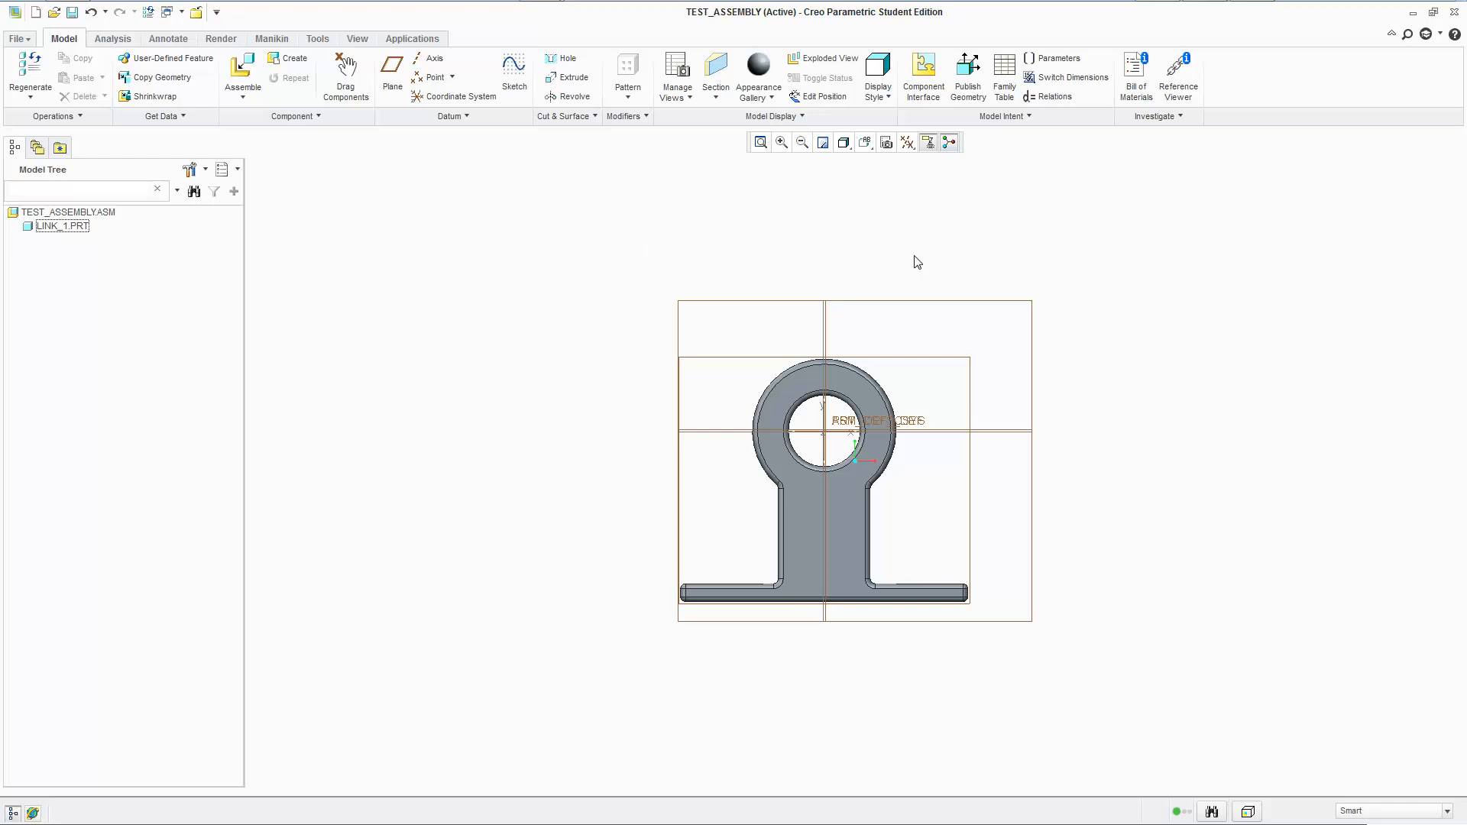
- Turn off the display of the datum planes around the LINK_1 bracket
middle_drag(917, 262, 979, 379)
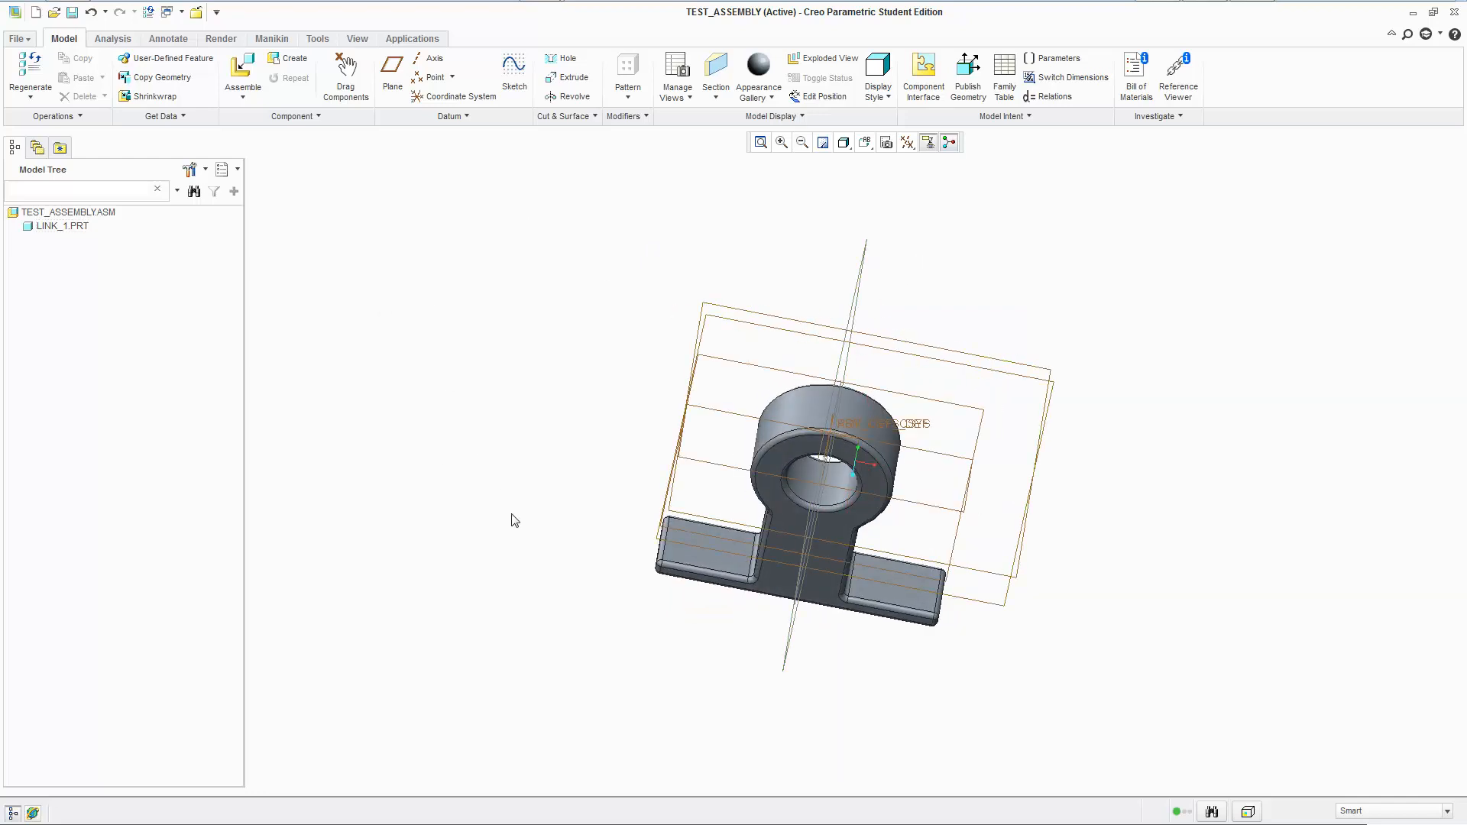
middle_drag(514, 520, 522, 512)
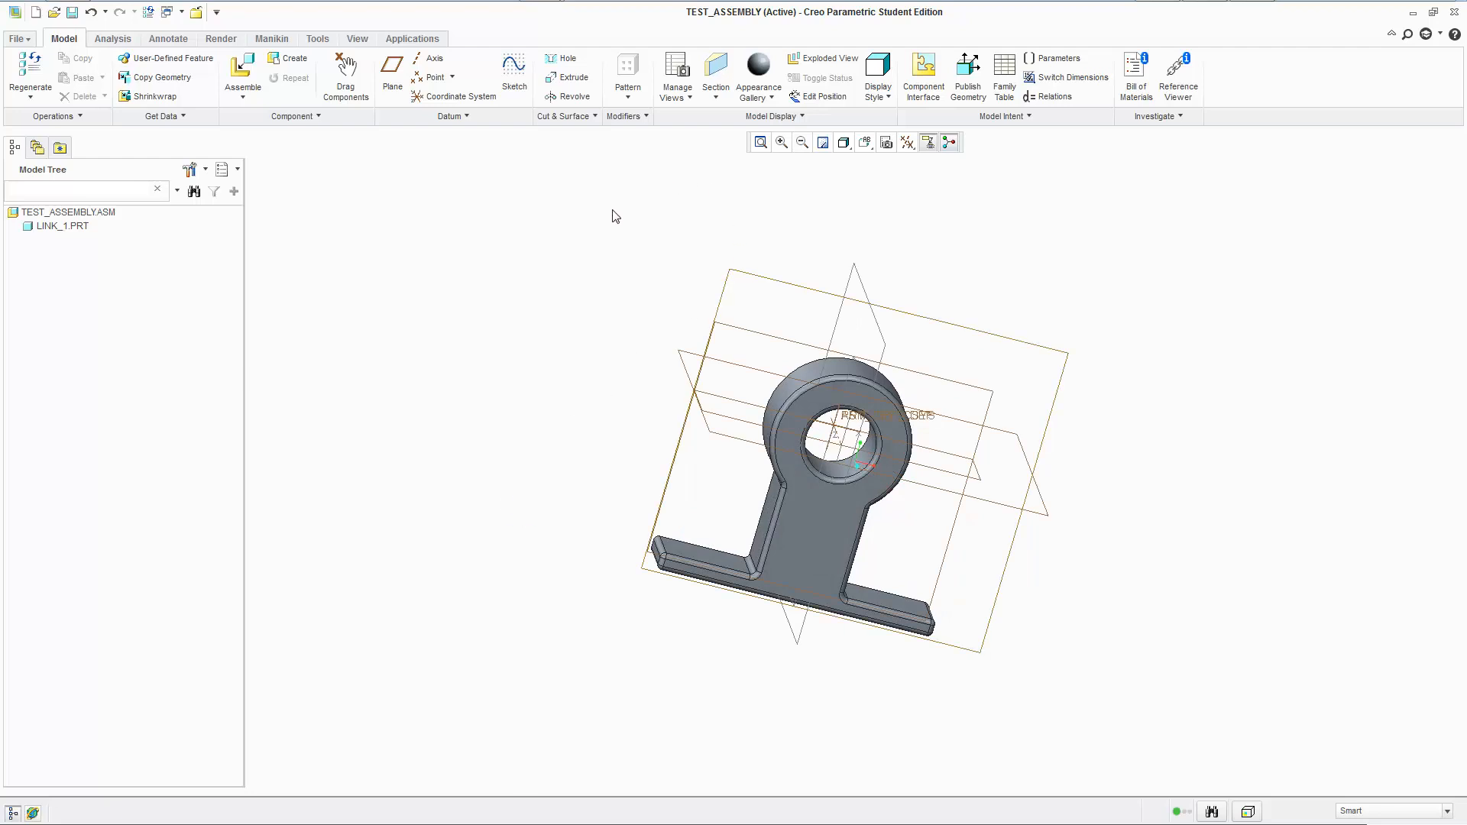
middle_drag(840, 239, 897, 277)
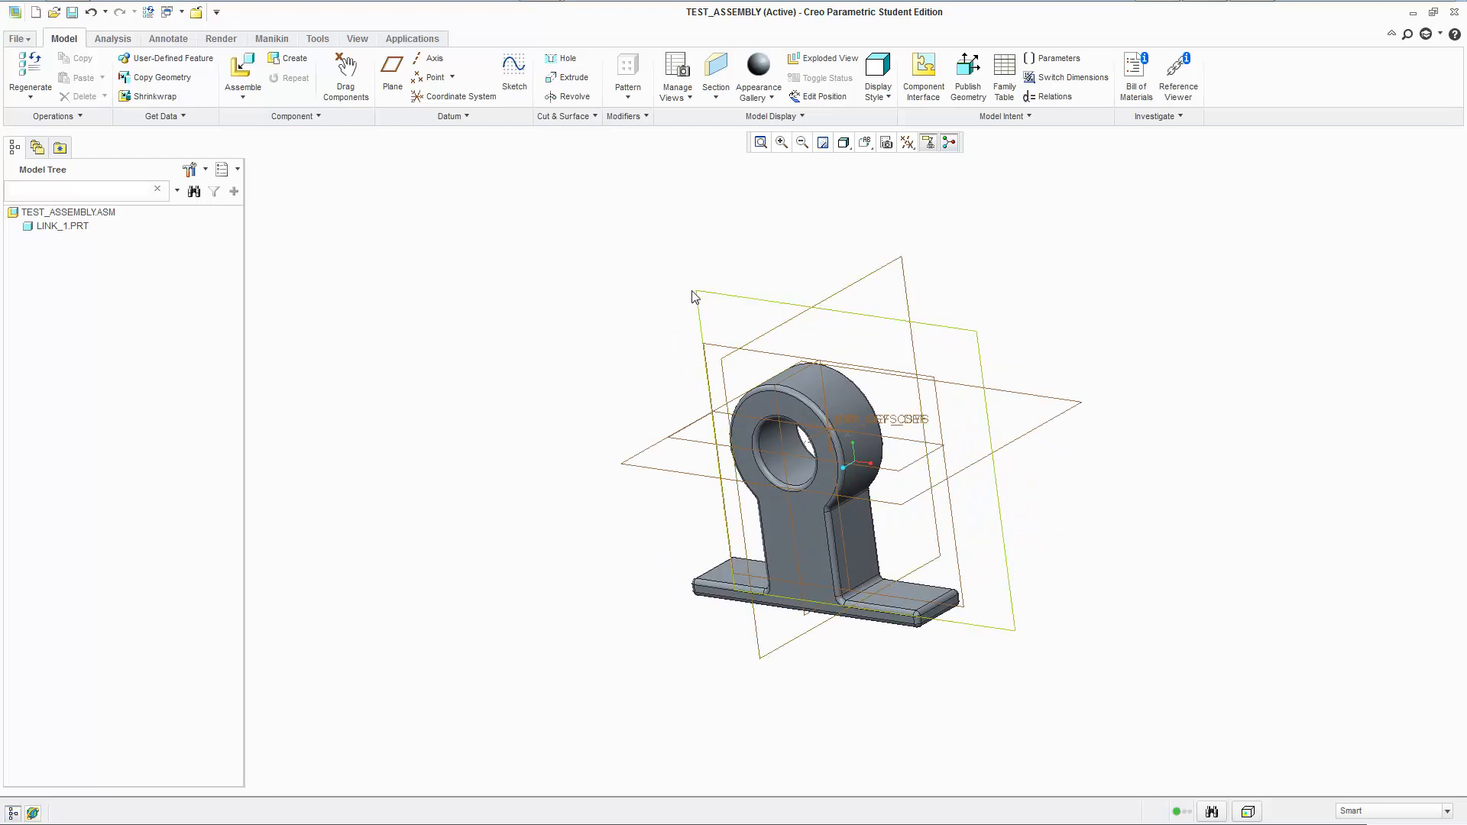
middle_drag(684, 291, 937, 389)
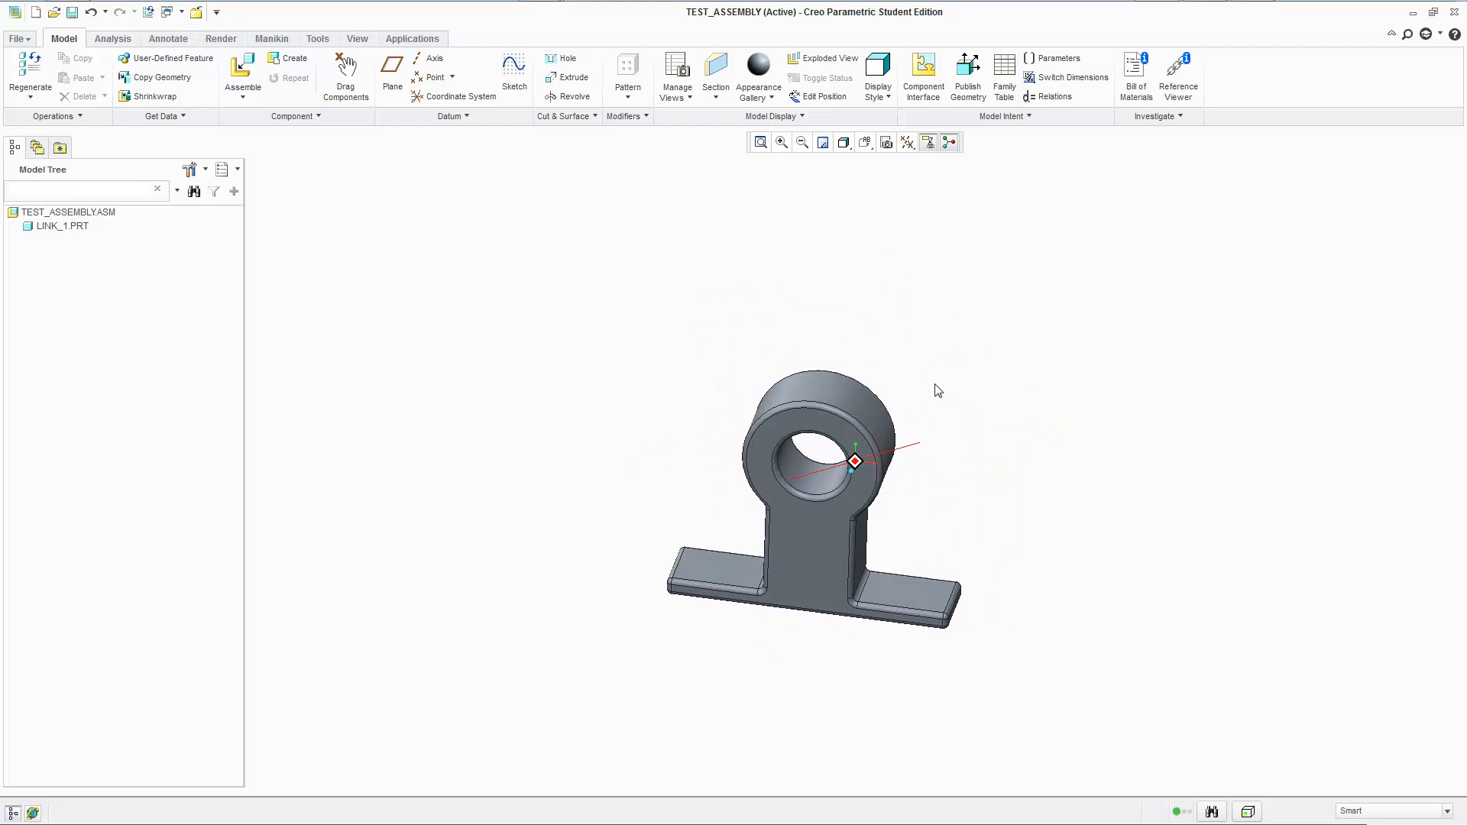
click(926, 147)
click(955, 250)
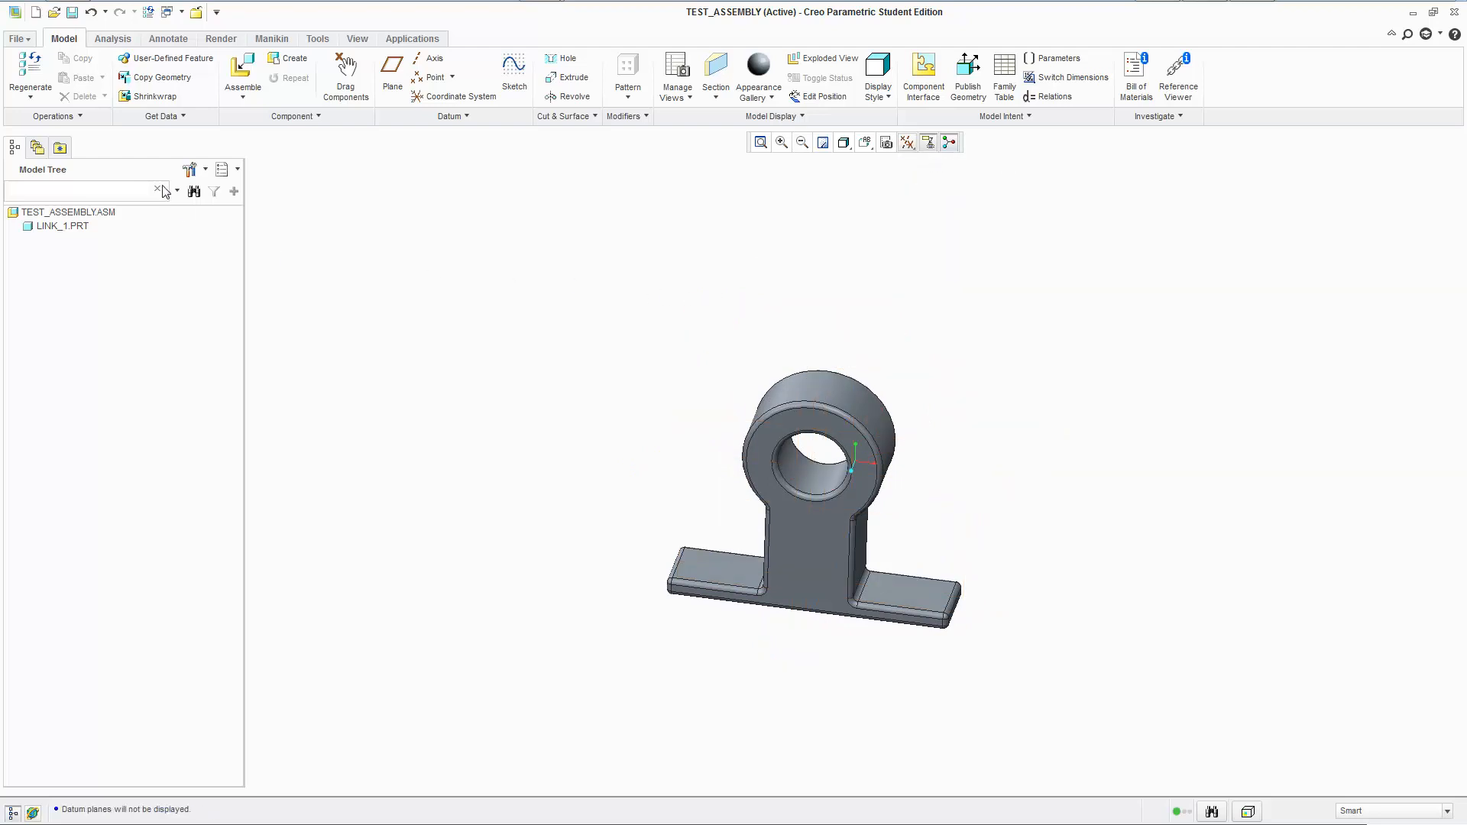
- Add link_2.prt to the assembly as a component and set its connection type to Ball
click(243, 72)
click(726, 349)
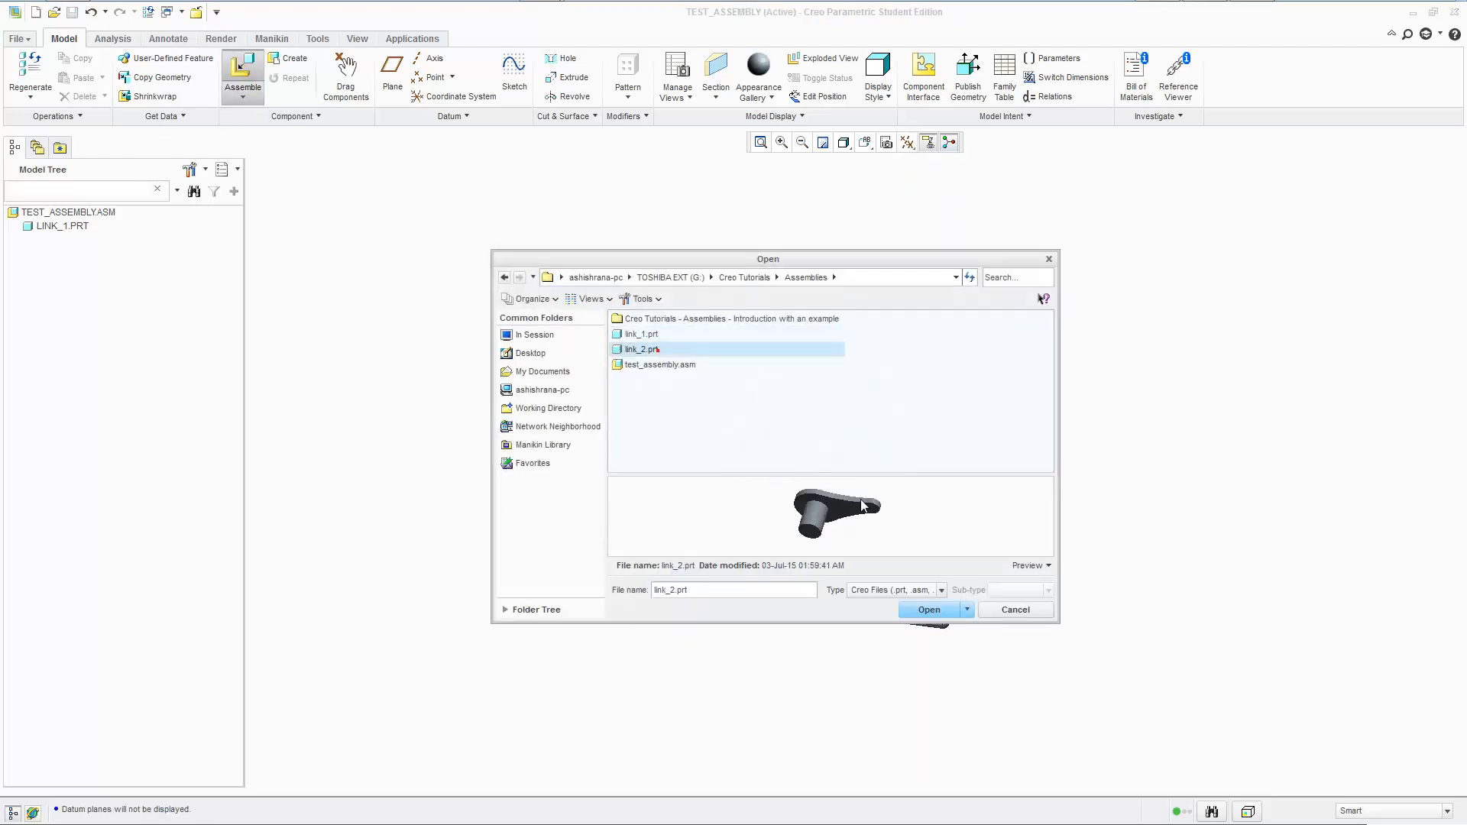
click(929, 609)
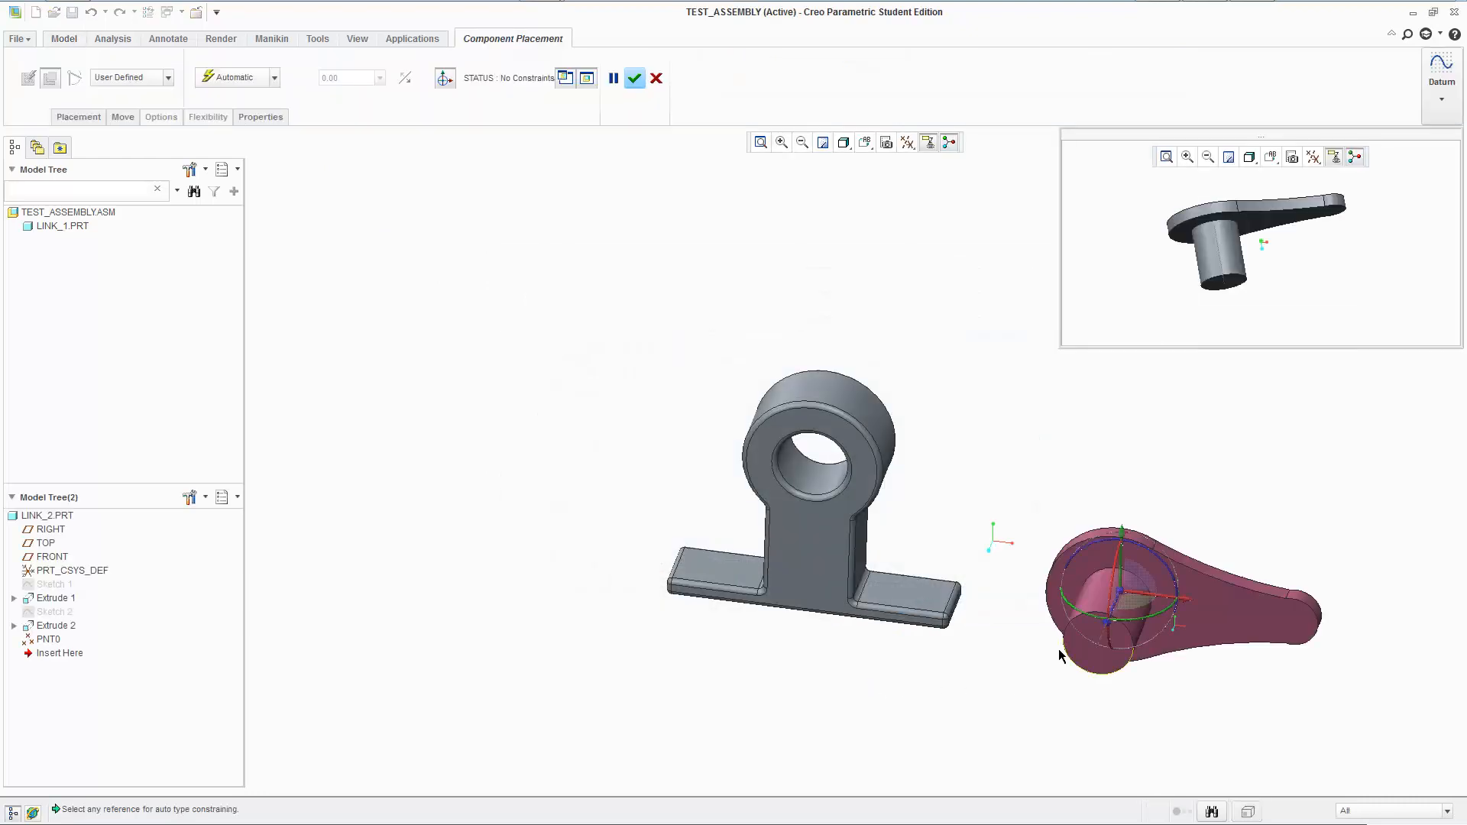
click(80, 119)
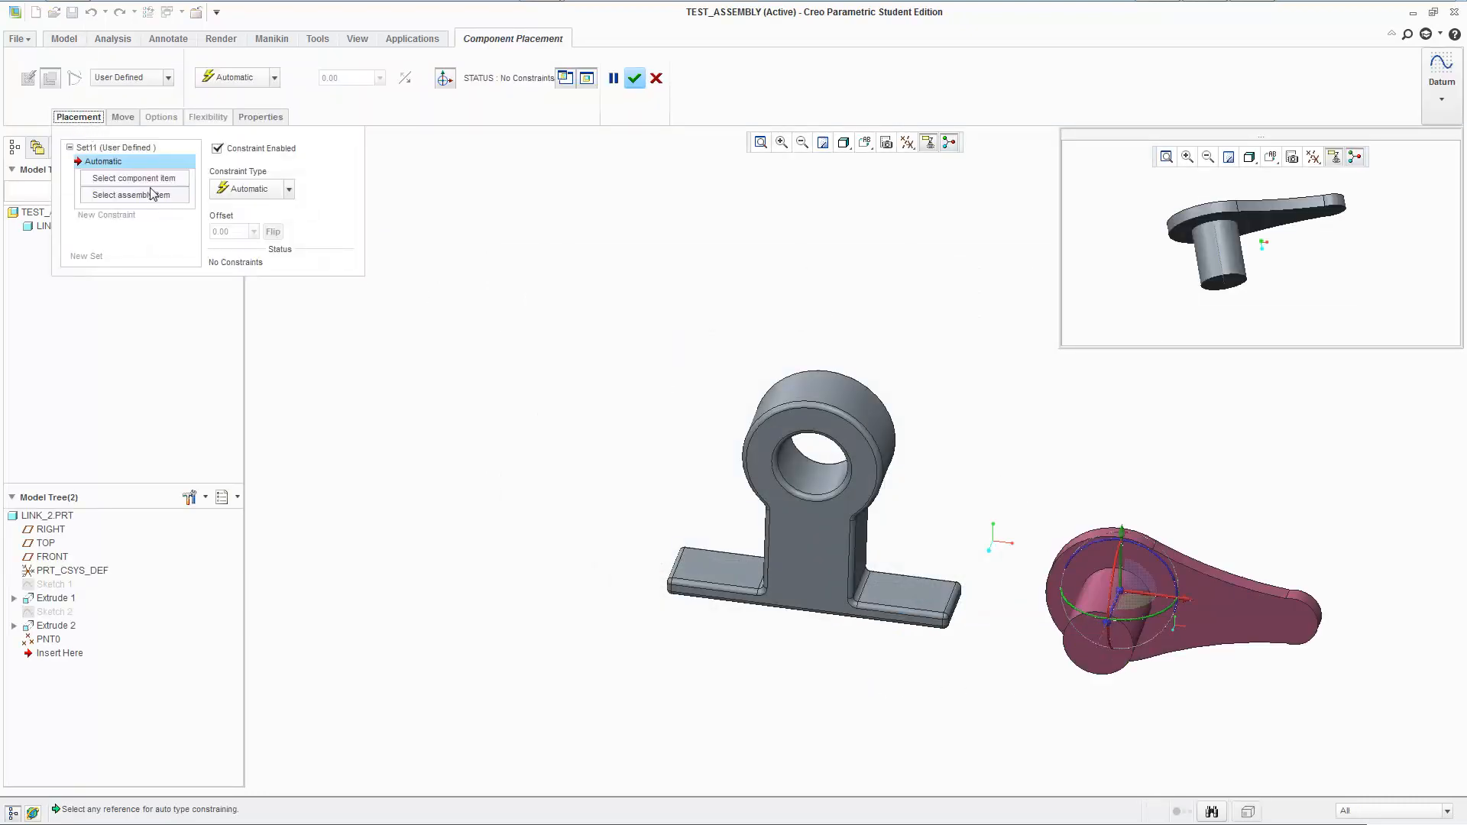
click(130, 78)
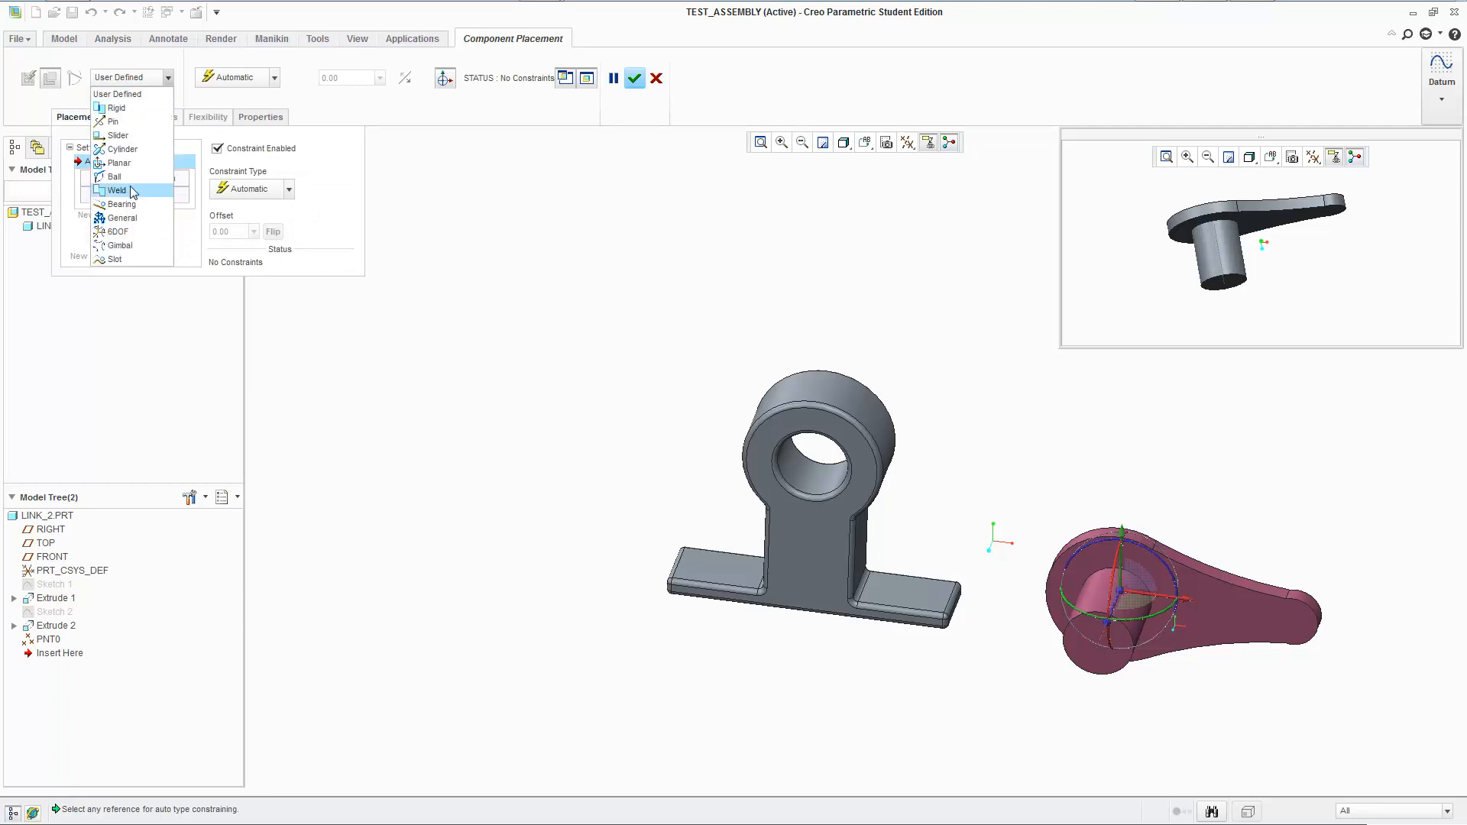
click(129, 177)
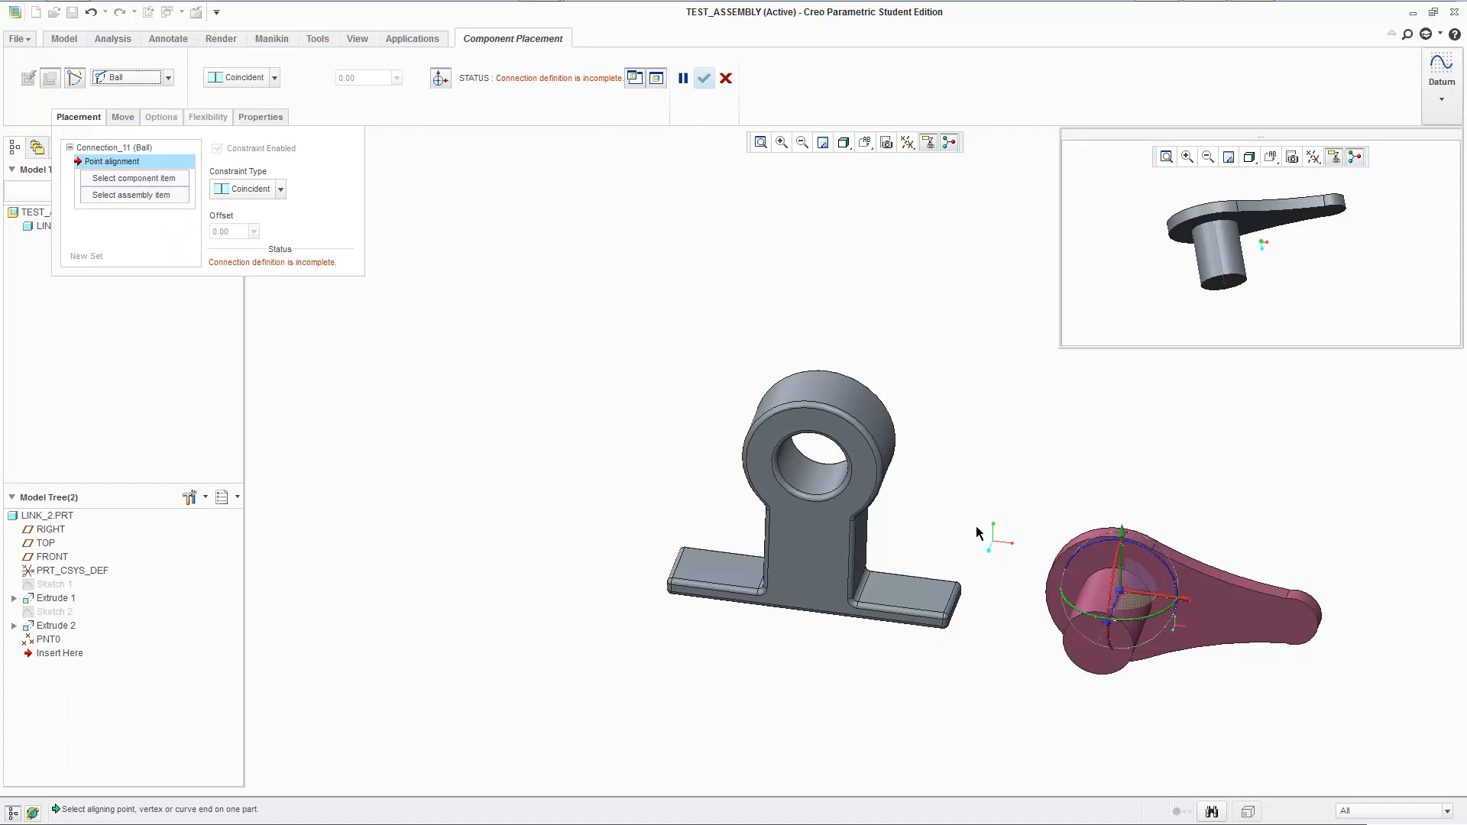
- Make LINK_1's base corner vertex coincident with the vertex on LINK_2's upper edge where round end meets arm, and accept the placement
shift+middle_drag(974, 525, 731, 395)
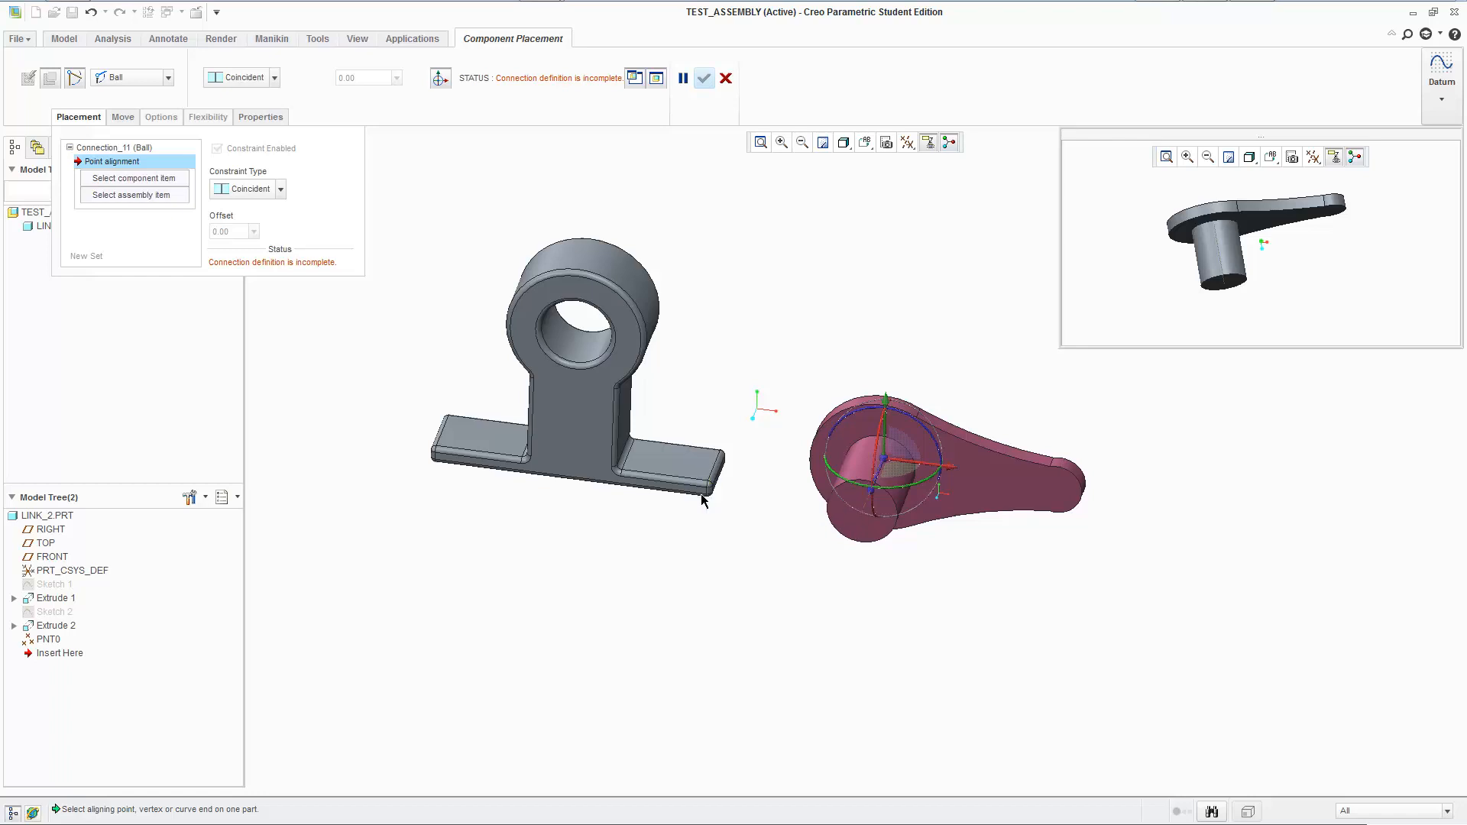
scroll(703, 500, down, 5)
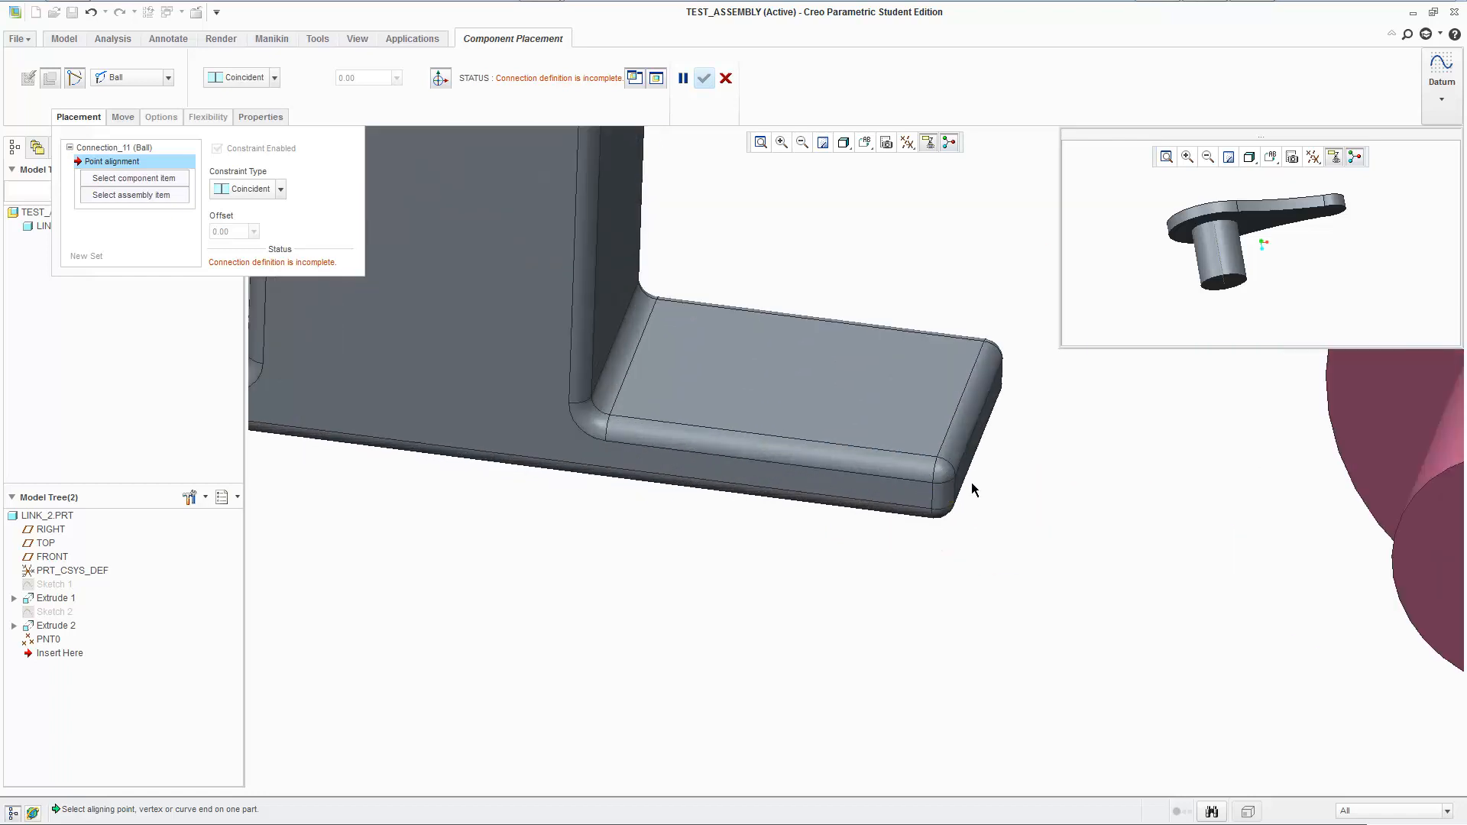
click(938, 459)
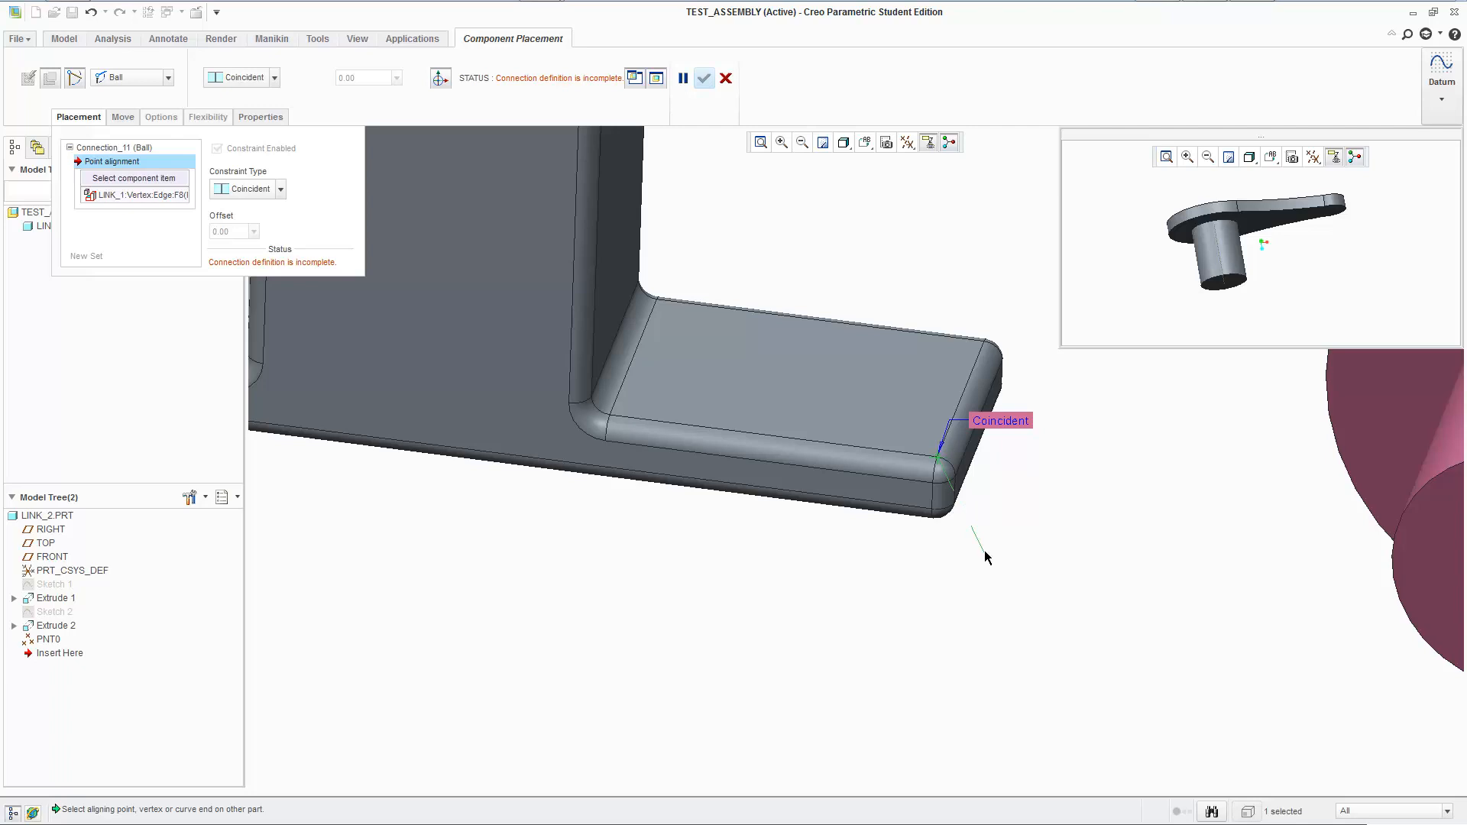
scroll(986, 558, up, 3)
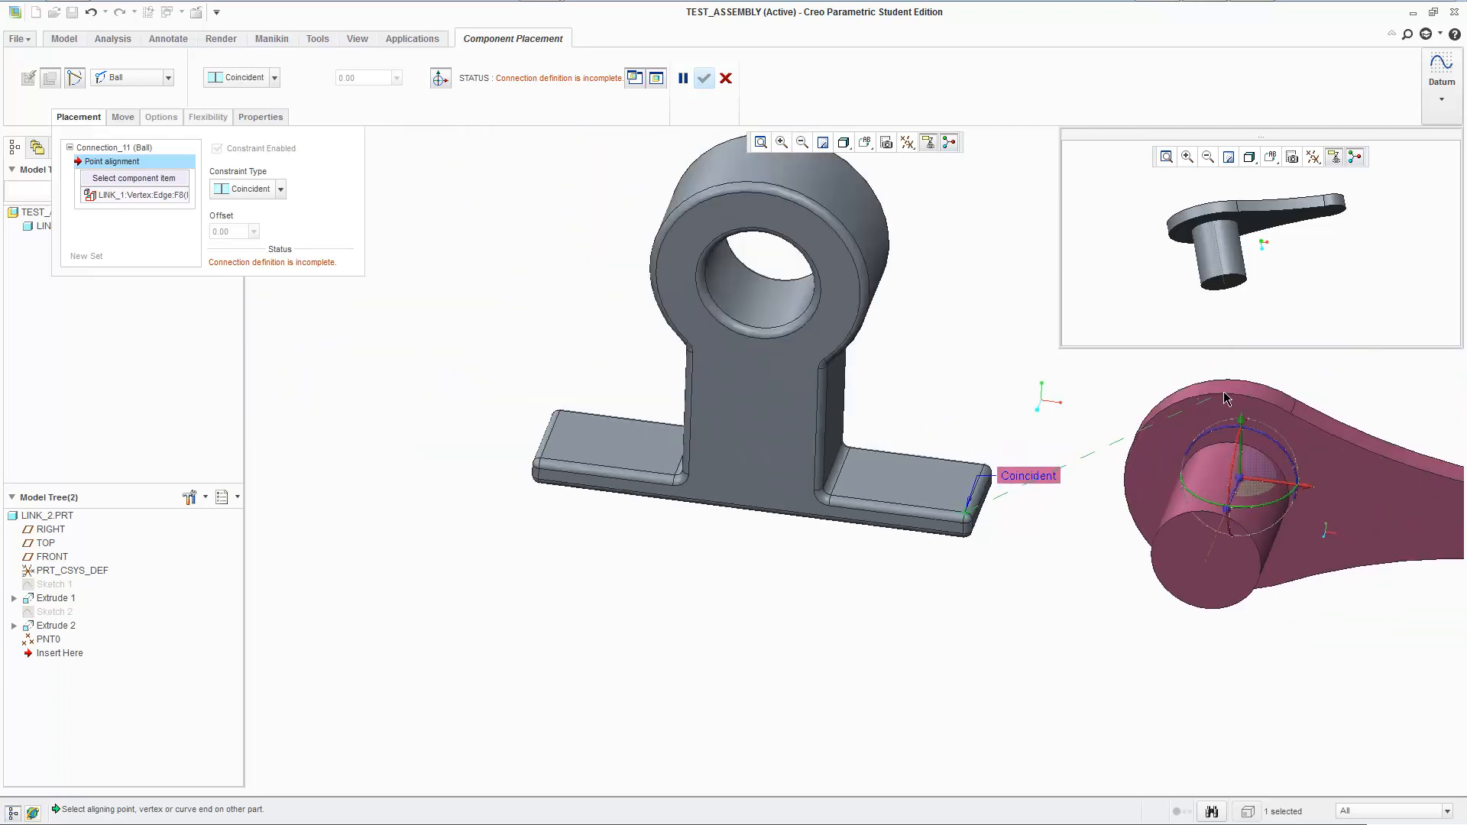
click(1291, 417)
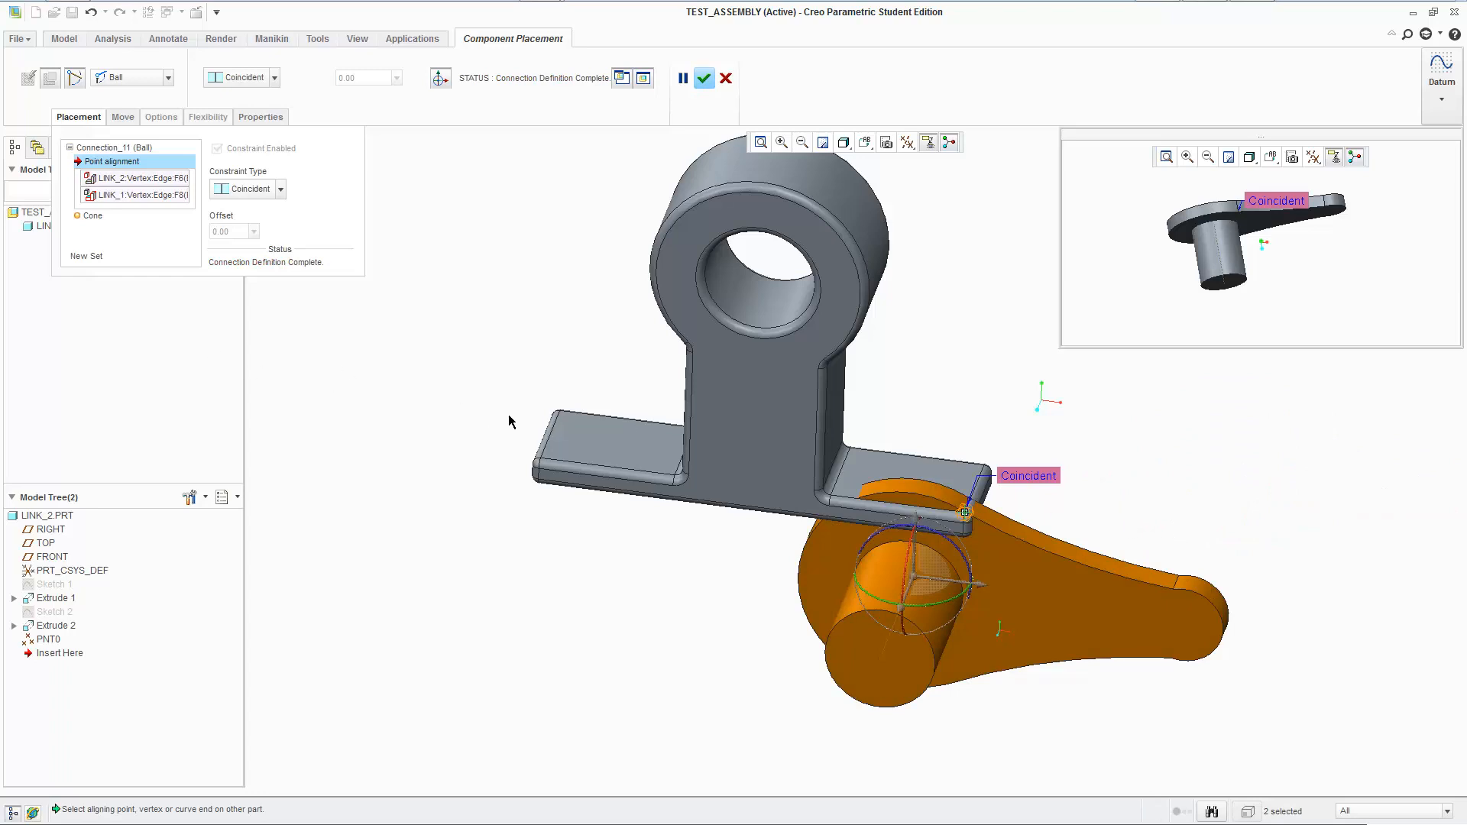
click(704, 78)
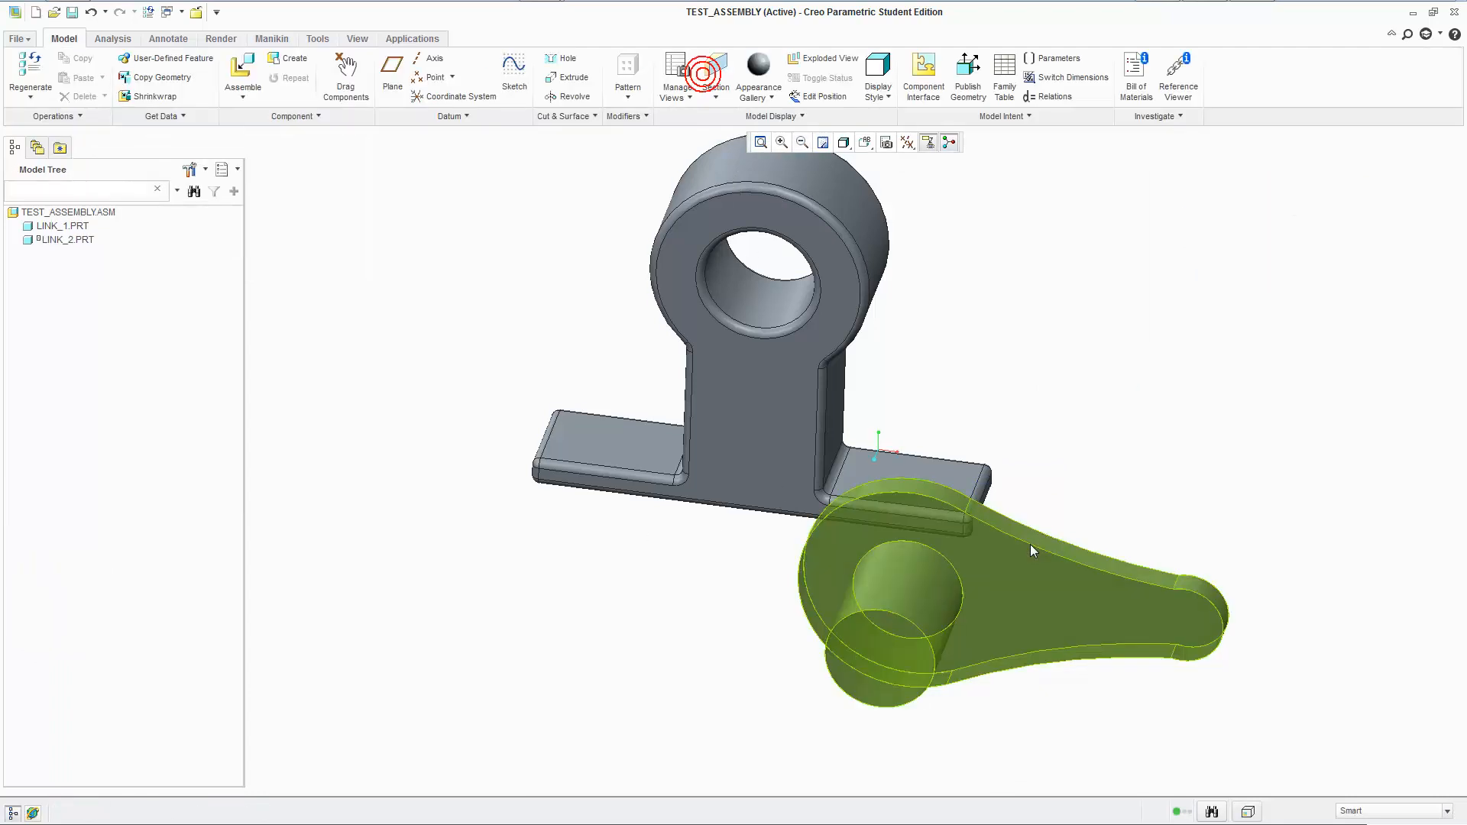
- Swing LINK_2 around its ball joint to test its motion, also from the TOP view
mouse_move(738, 222)
ctrl+alt+mouse_down()
mouse_move(839, 726)
mouse_move(1019, 157)
mouse_move(1262, 569)
mouse_move(1053, 376)
mouse_move(895, 583)
mouse_move(925, 370)
ctrl+alt+mouse_up()
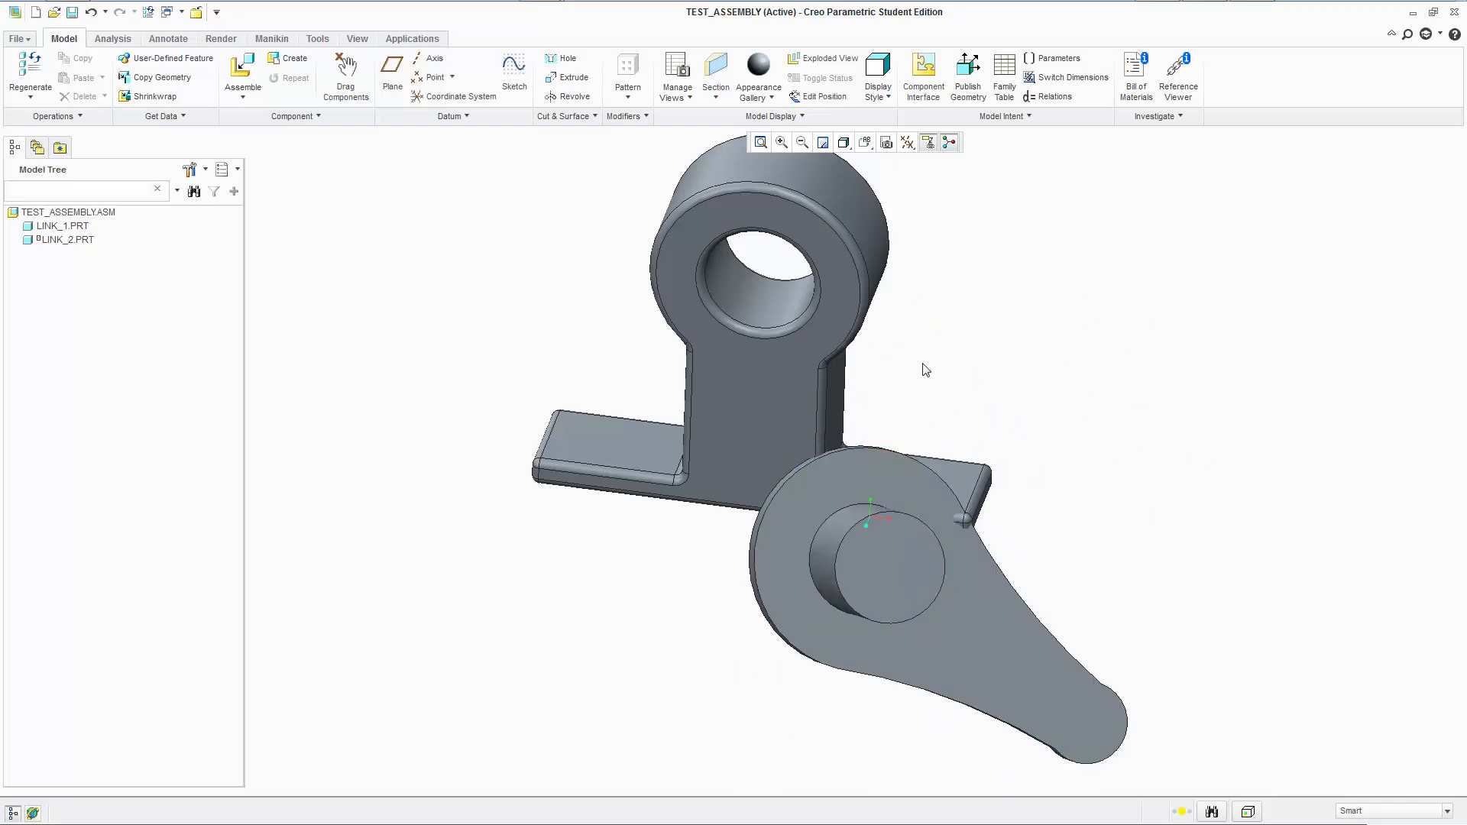
click(865, 143)
click(865, 143)
click(865, 142)
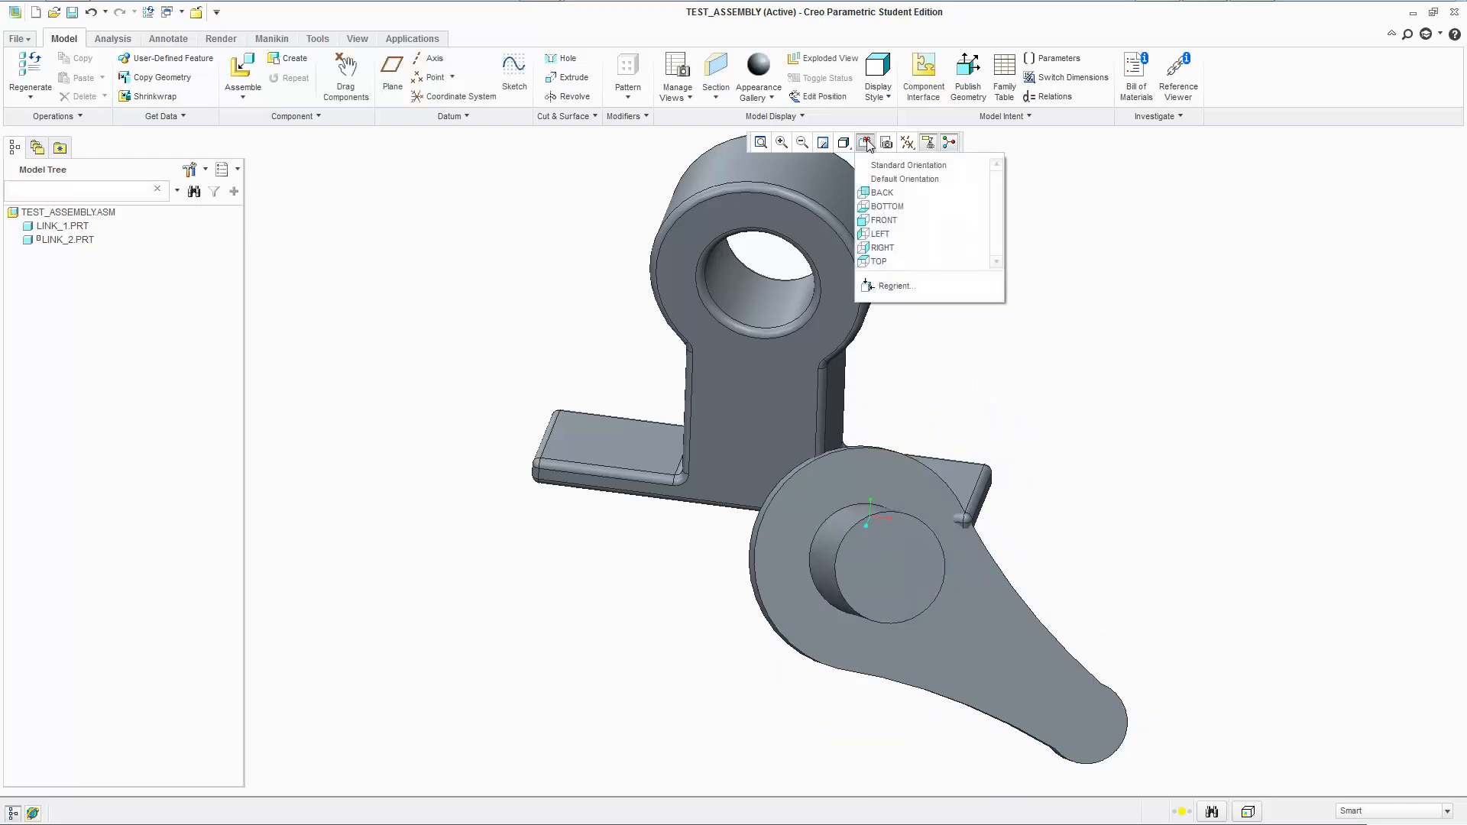
click(905, 262)
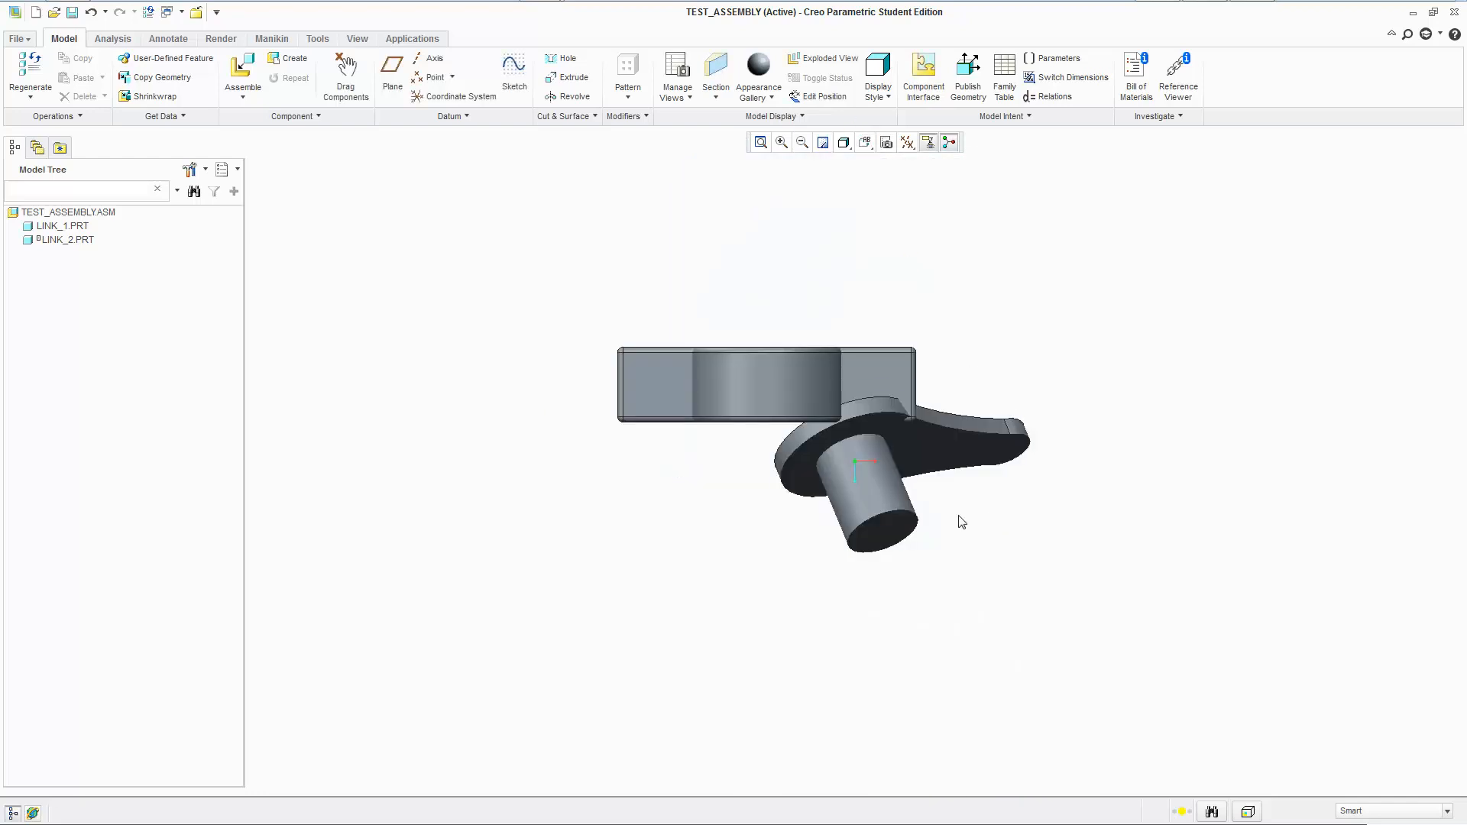
mouse_move(875, 537)
ctrl+alt+mouse_down()
mouse_move(859, 502)
mouse_move(918, 302)
mouse_move(907, 243)
mouse_move(911, 578)
mouse_move(903, 249)
mouse_move(884, 654)
mouse_move(910, 245)
mouse_move(886, 632)
mouse_move(892, 442)
mouse_move(675, 428)
mouse_move(1062, 408)
mouse_move(764, 416)
mouse_move(952, 406)
mouse_move(844, 347)
mouse_move(819, 255)
mouse_move(1070, 206)
mouse_move(940, 412)
mouse_move(985, 217)
mouse_move(1038, 255)
mouse_move(878, 565)
mouse_move(933, 347)
mouse_move(903, 476)
mouse_move(998, 475)
mouse_move(925, 428)
mouse_move(821, 593)
mouse_move(191, 239)
ctrl+alt+mouse_up()
- Redefine LINK_2's placement, setting the Cone Axis zero references to a vertex on LINK_2's opposite edge and the vertex below LINK_1's round head
right_click(44, 240)
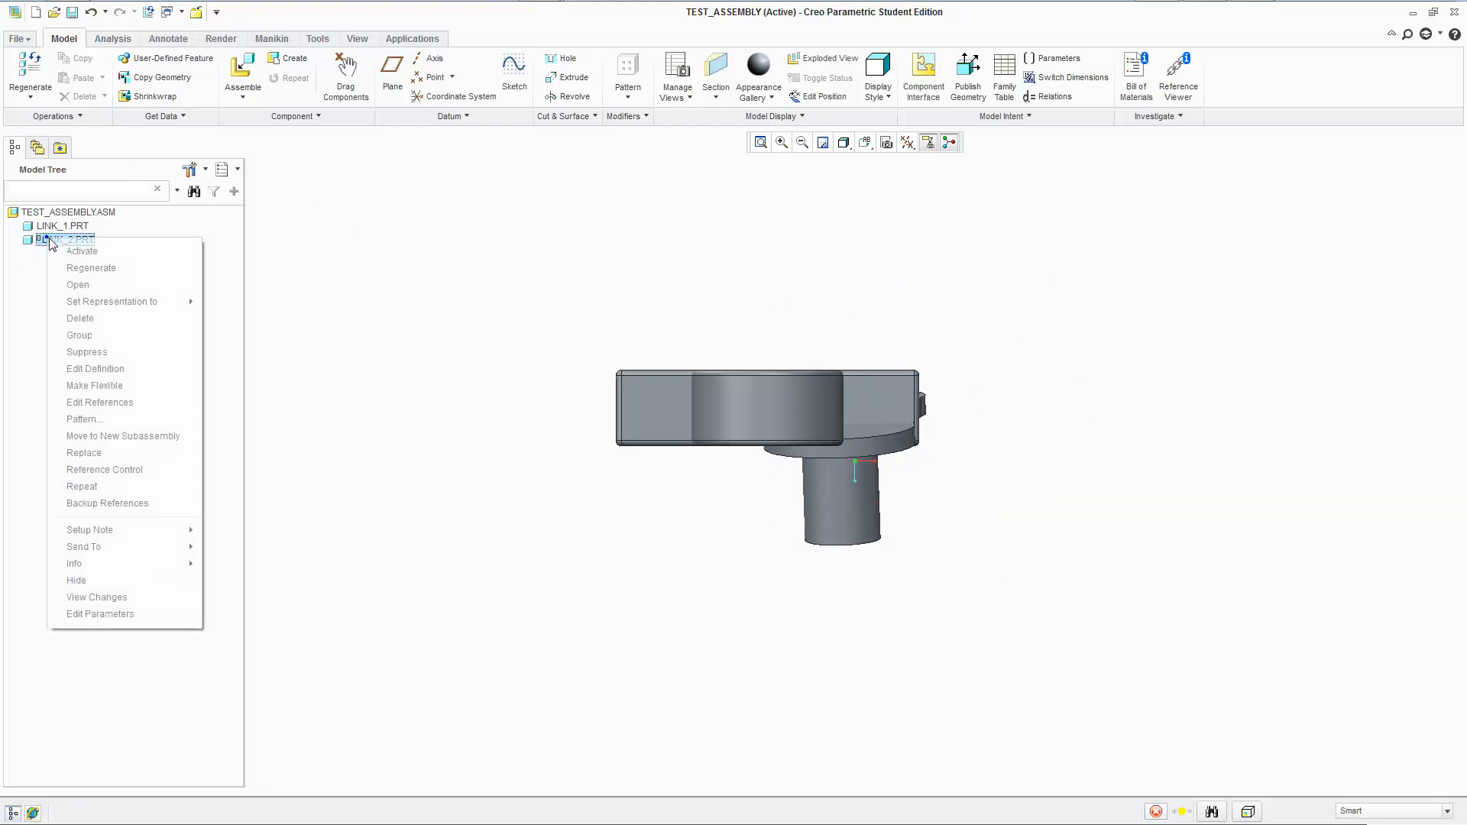
click(139, 377)
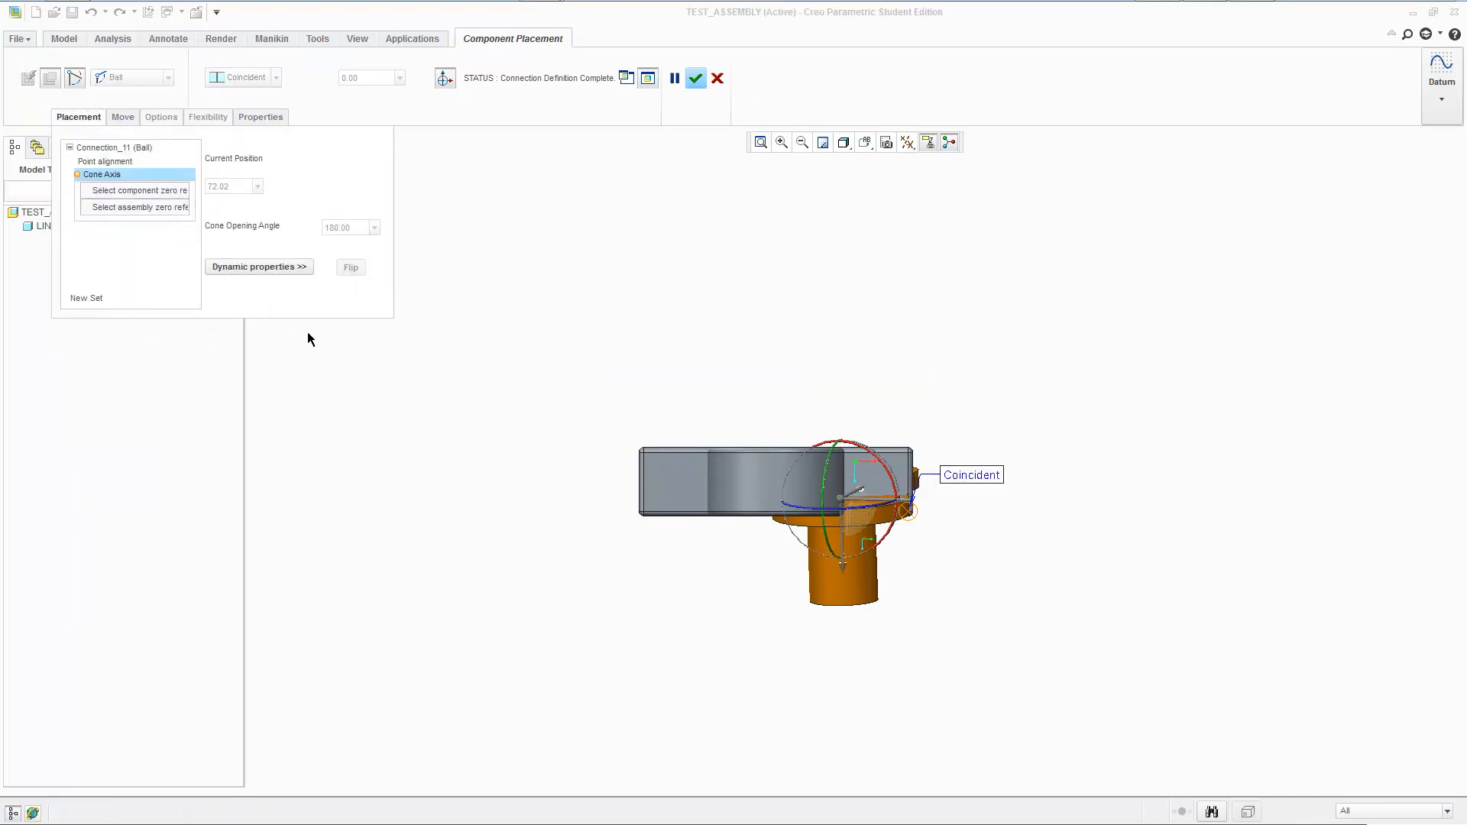
click(164, 190)
middle_drag(592, 527, 853, 505)
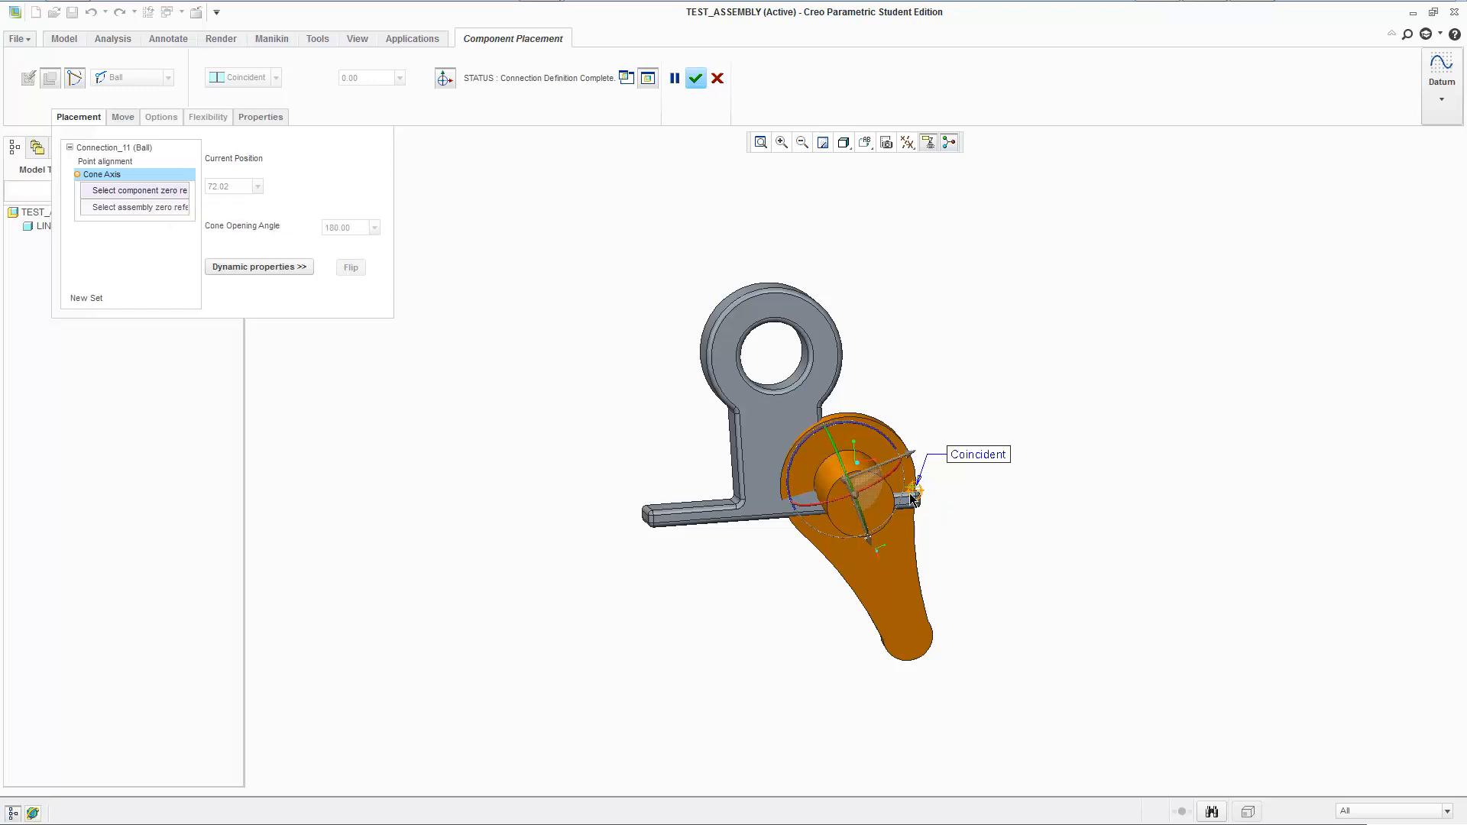
scroll(909, 493, up, 4)
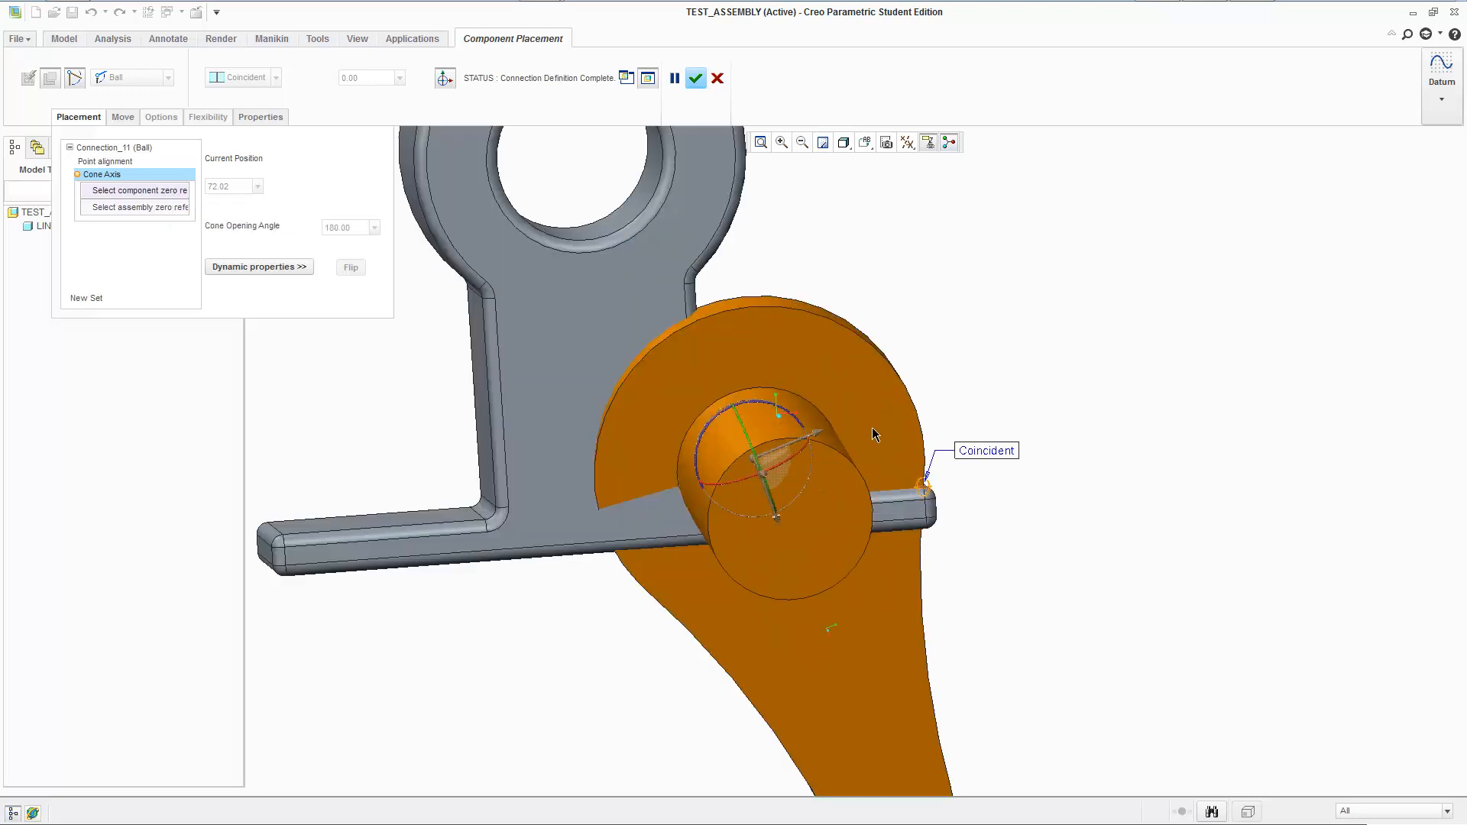
click(639, 586)
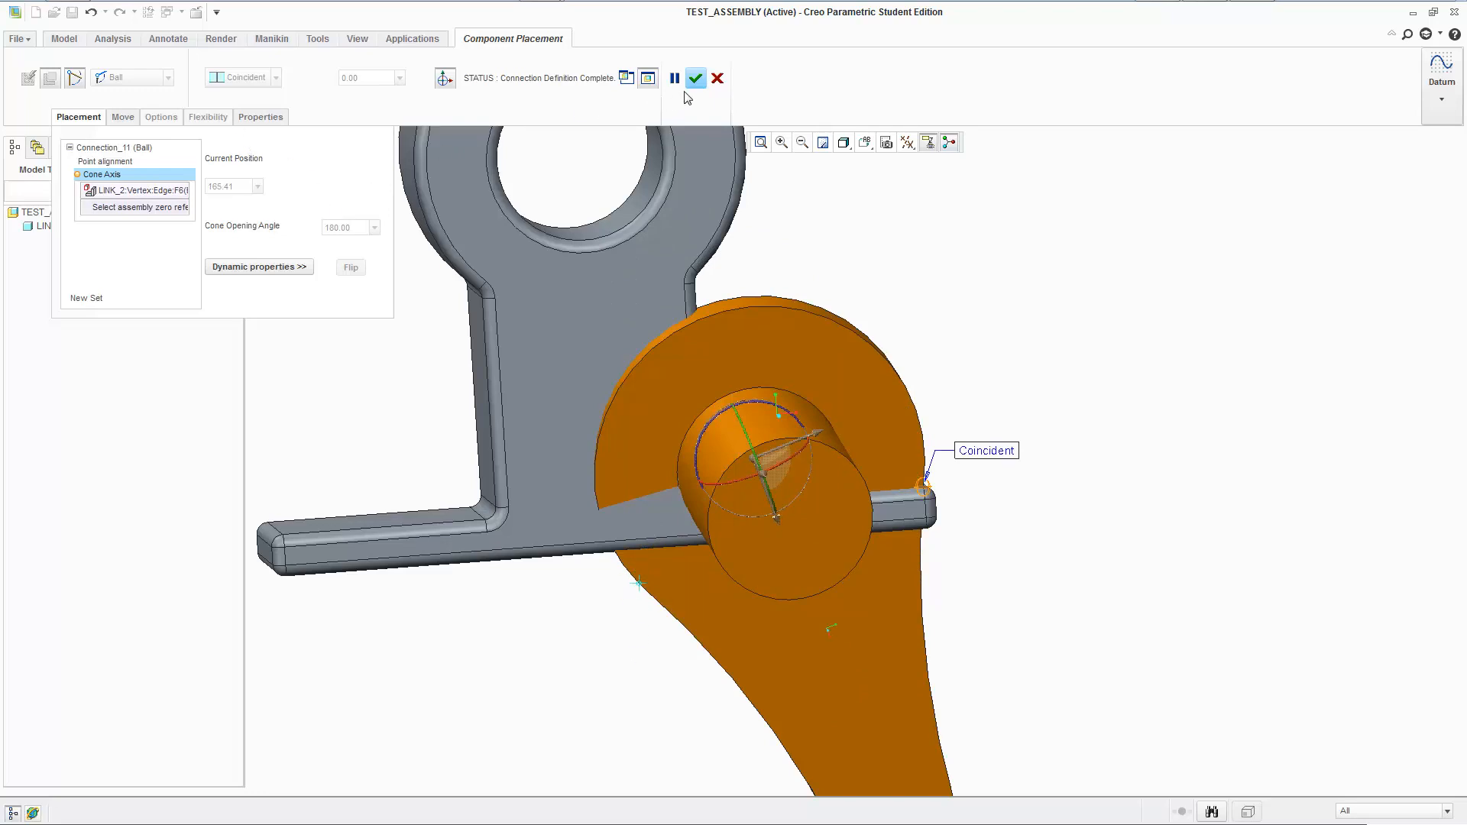
click(907, 142)
click(939, 206)
click(640, 579)
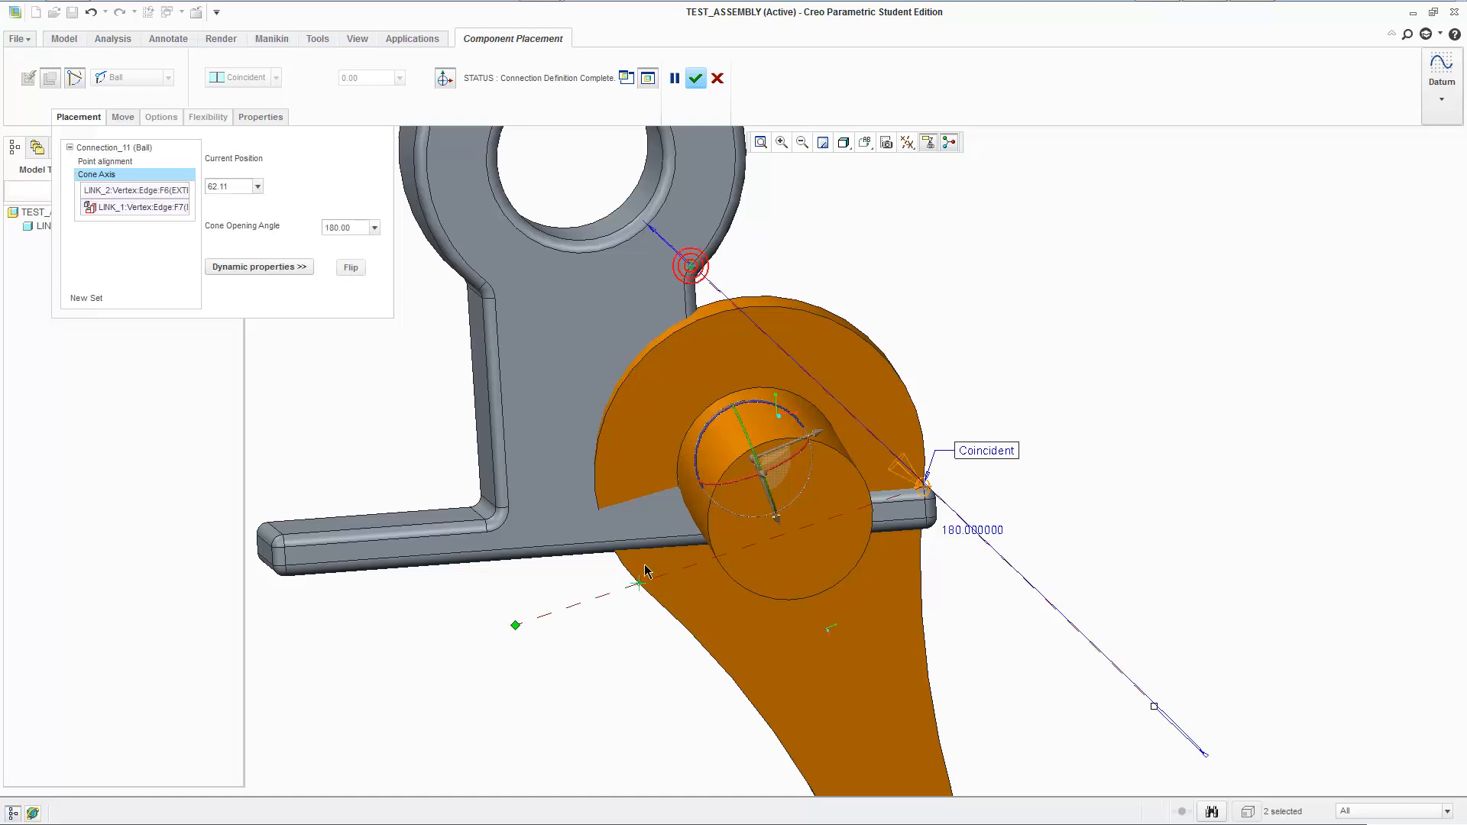
- Set the ball joint's Cone Opening Angle to 108 degrees and accept the redefined placement
scroll(644, 564, down, 3)
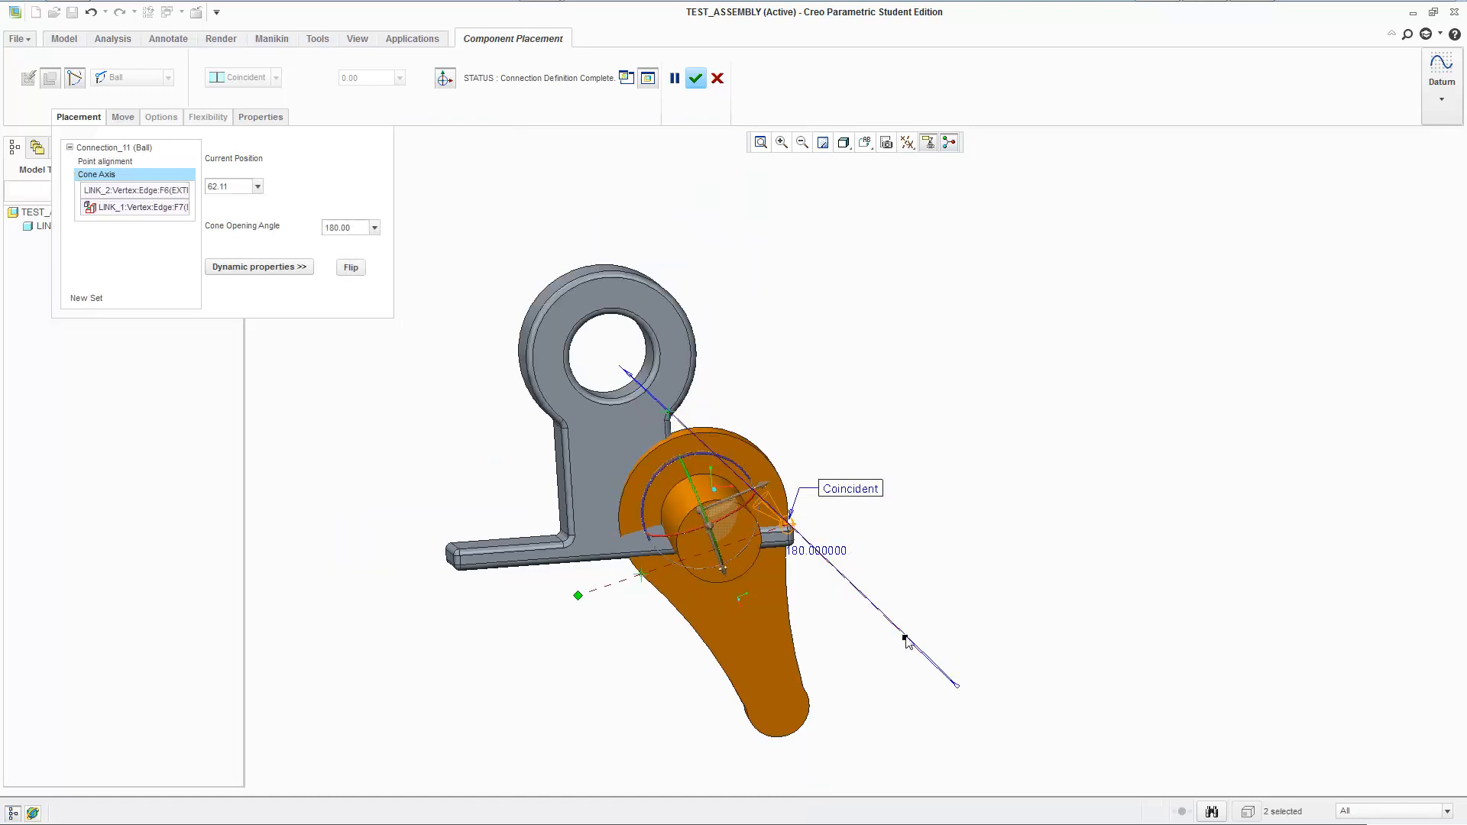
middle_drag(870, 525, 868, 567)
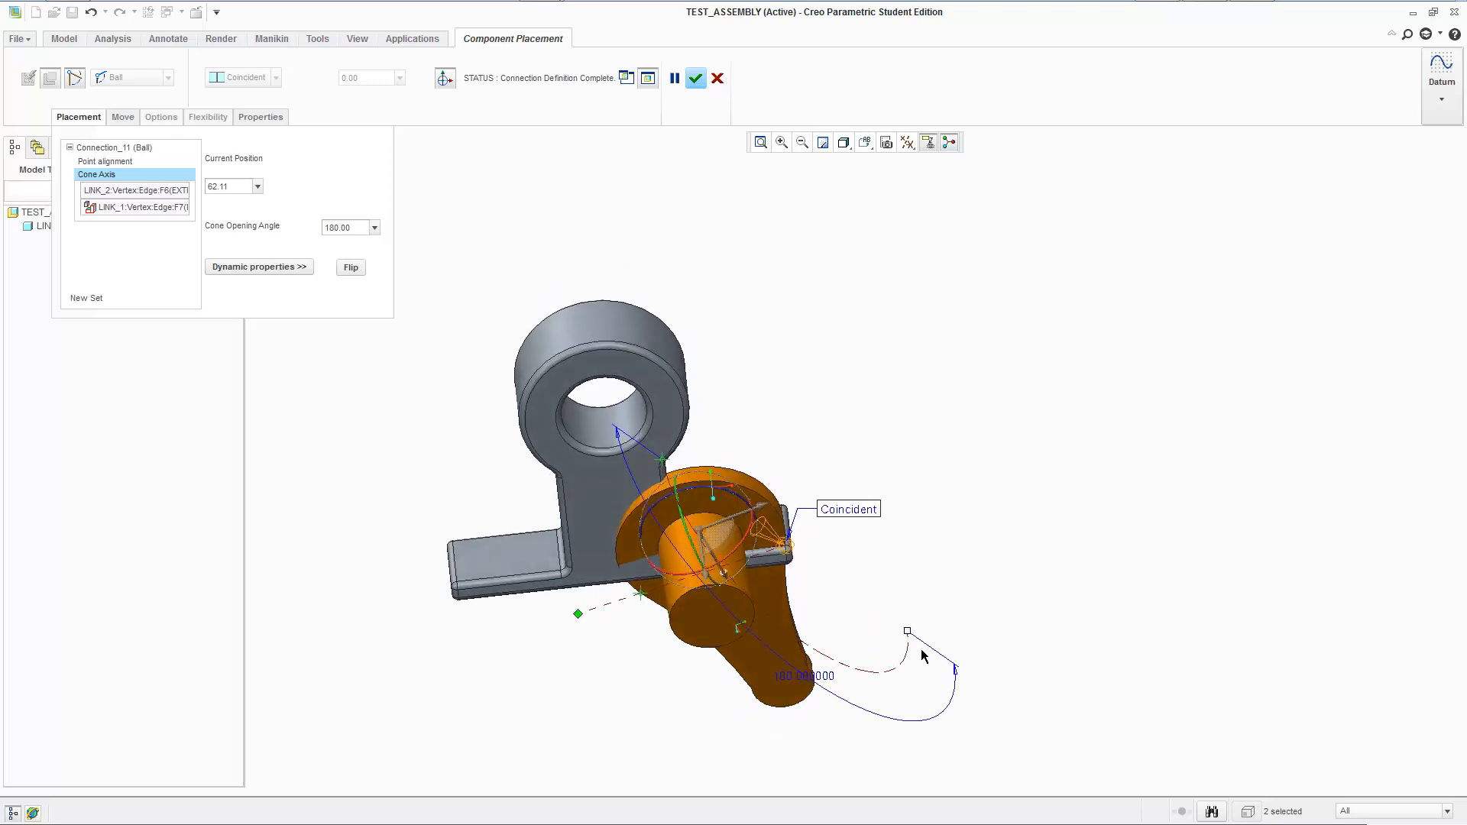
drag(909, 634, 878, 670)
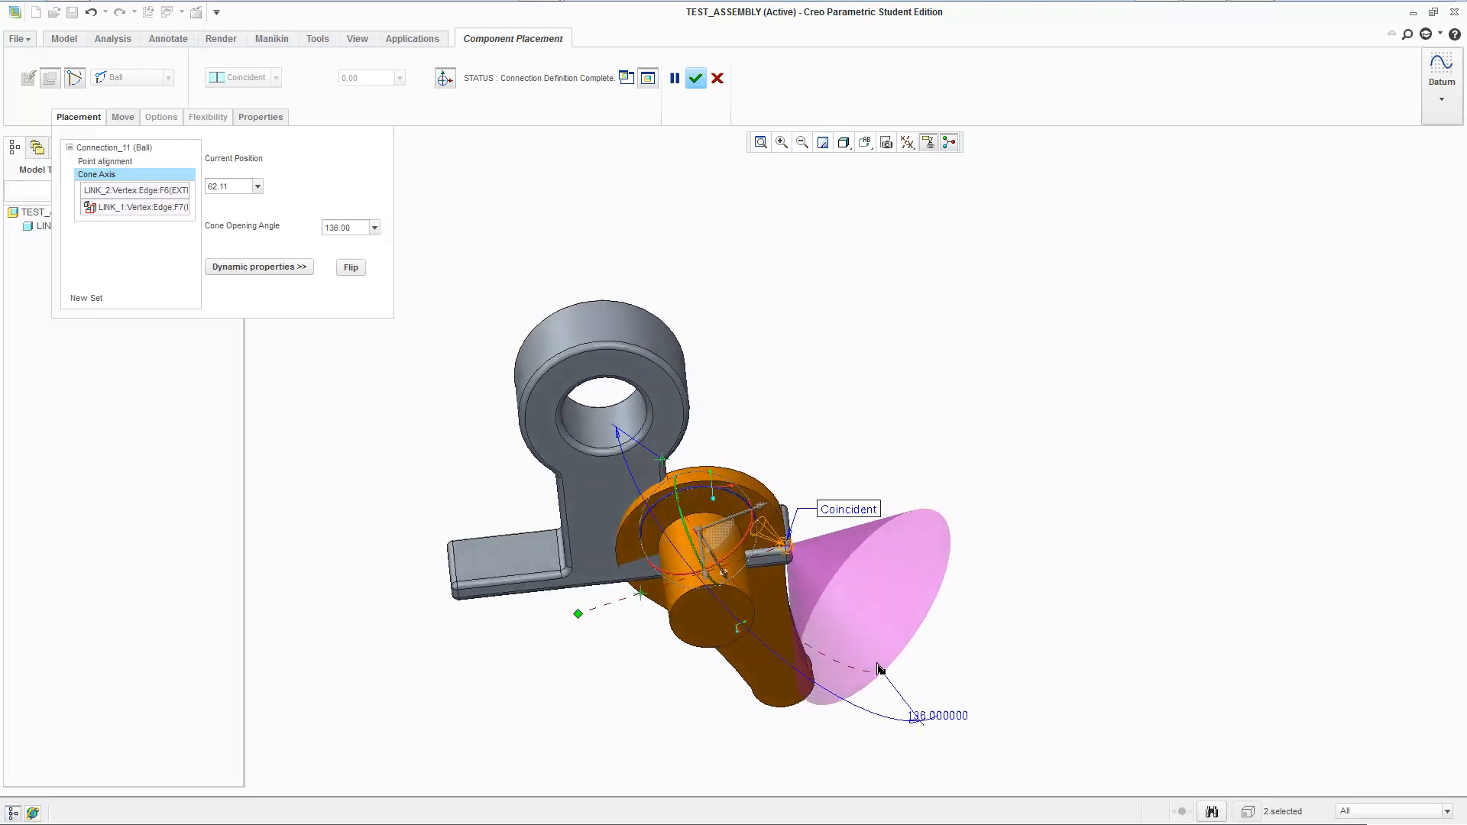
middle_drag(1001, 574, 987, 627)
drag(913, 650, 939, 672)
middle_drag(984, 661, 866, 592)
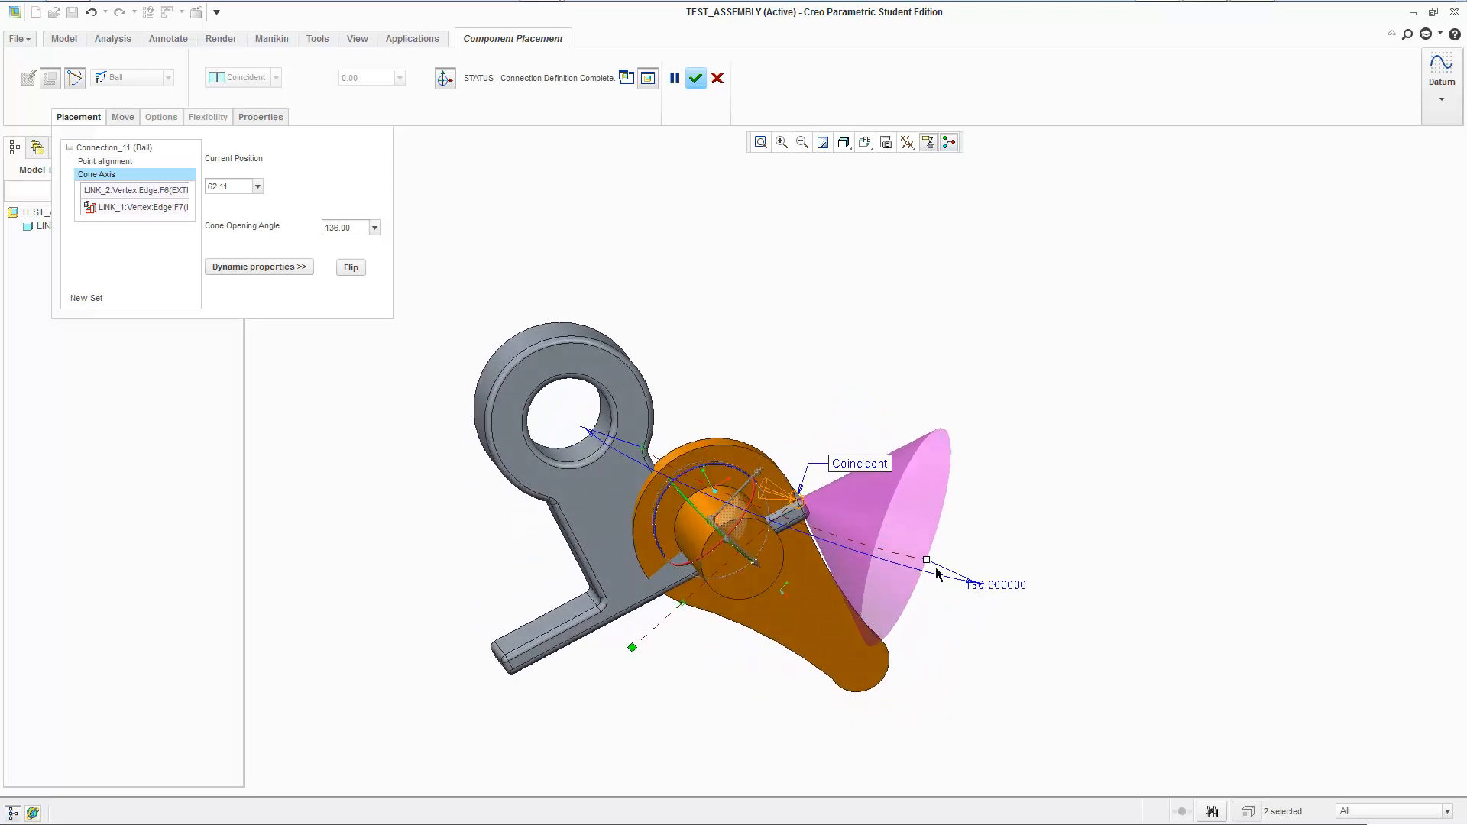
drag(926, 560, 972, 566)
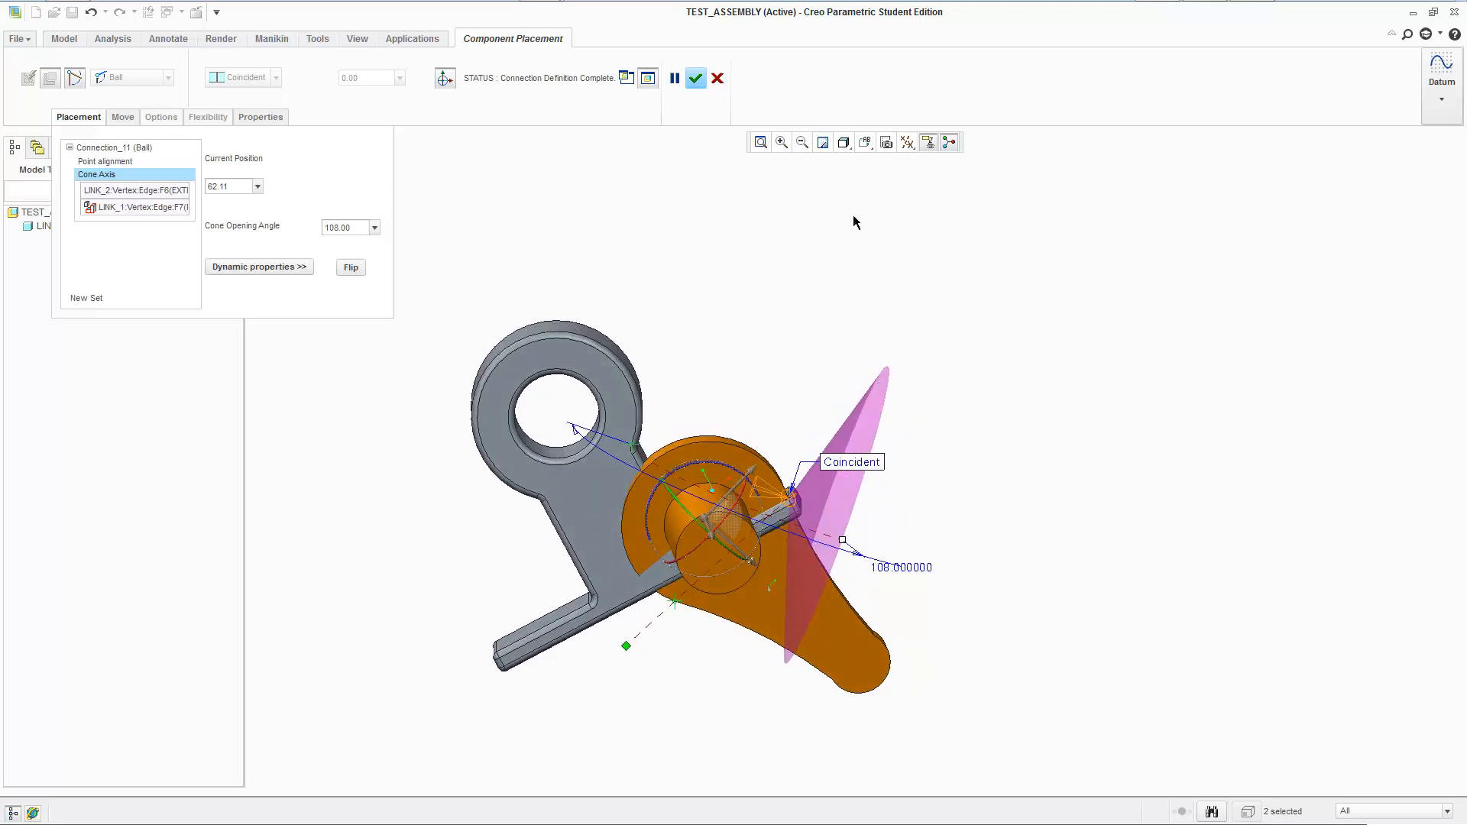
click(696, 78)
- Swing LINK_2 around the joint from several views, including TOP, to examine its motion within the cone limit
ctrl+alt+drag(787, 631, 1198, 583)
mouse_move(803, 429)
ctrl+alt+mouse_down()
mouse_move(973, 458)
mouse_move(845, 458)
mouse_move(833, 441)
mouse_move(1113, 470)
mouse_move(871, 442)
mouse_move(1226, 443)
mouse_move(909, 403)
mouse_move(1167, 413)
mouse_move(905, 406)
mouse_move(1149, 433)
mouse_move(888, 402)
mouse_move(1087, 421)
ctrl+alt+mouse_up()
click(865, 142)
click(883, 268)
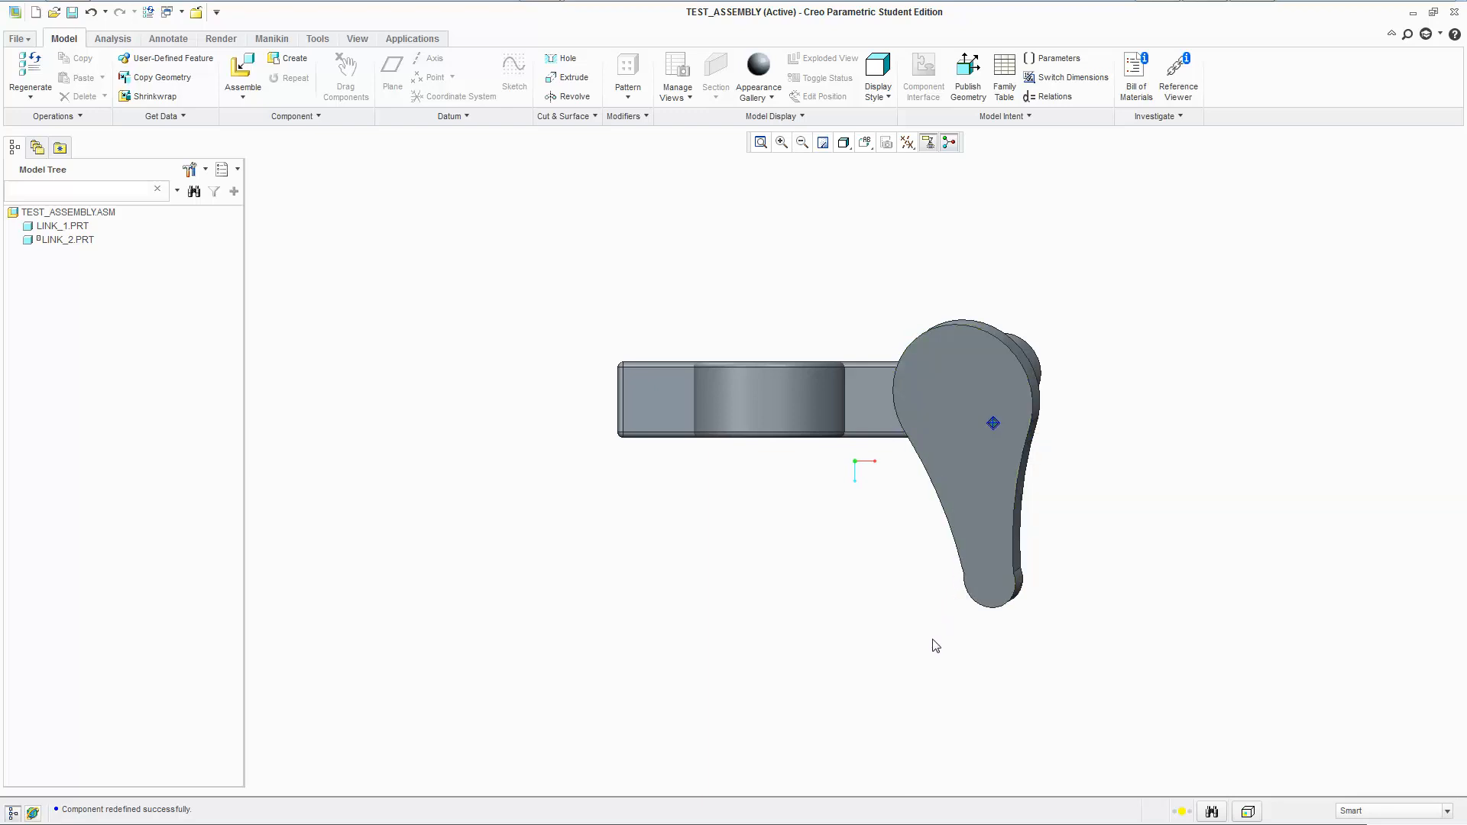
middle_drag(919, 647, 899, 640)
middle_drag(897, 596, 893, 492)
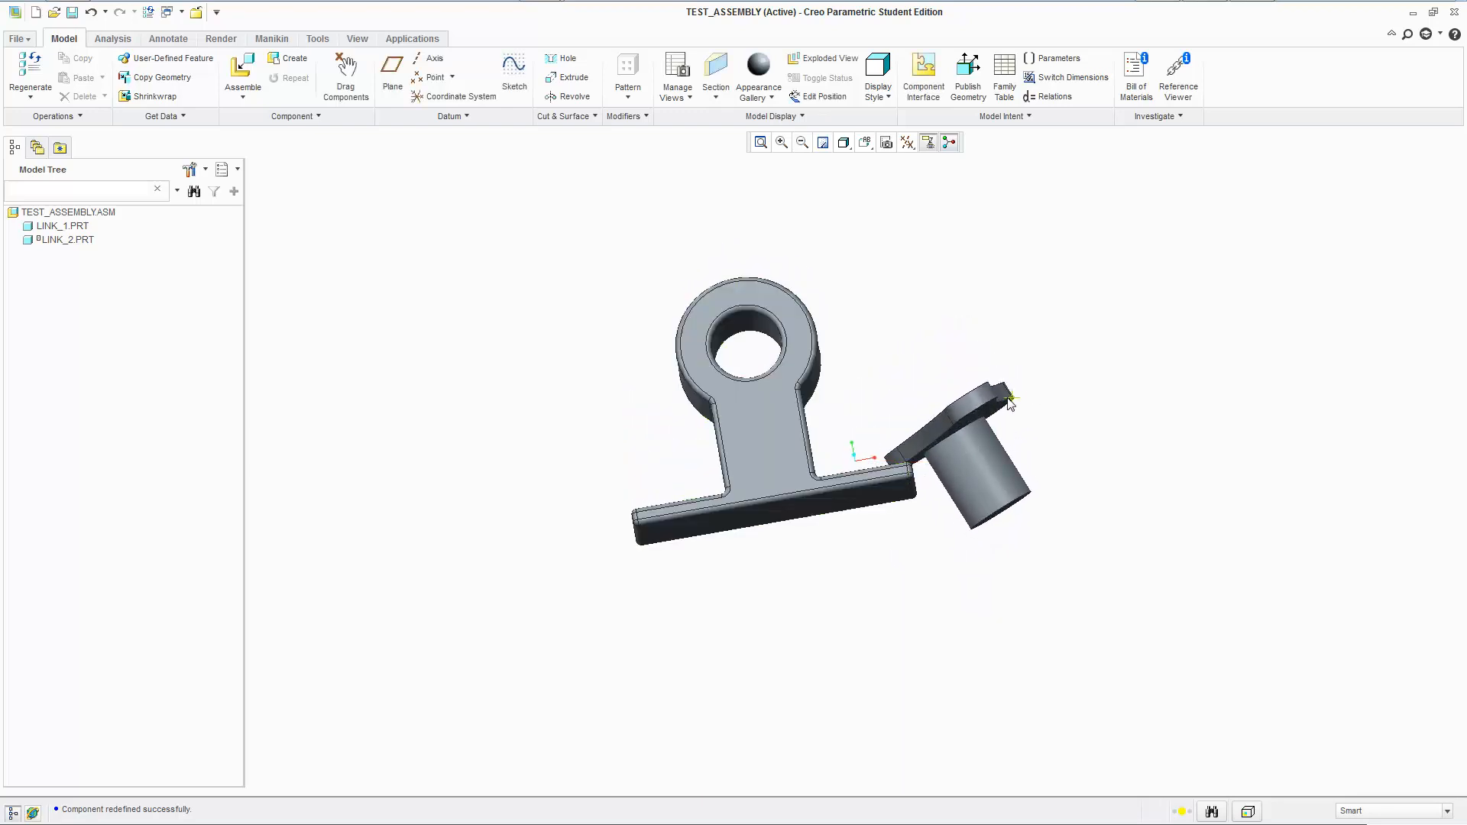
mouse_move(1008, 401)
ctrl+alt+mouse_down()
mouse_move(1013, 416)
mouse_move(1014, 389)
mouse_move(1041, 403)
mouse_move(1116, 543)
mouse_move(1041, 373)
mouse_move(1116, 540)
mouse_move(1012, 393)
mouse_move(1051, 448)
mouse_move(965, 441)
ctrl+alt+mouse_up()
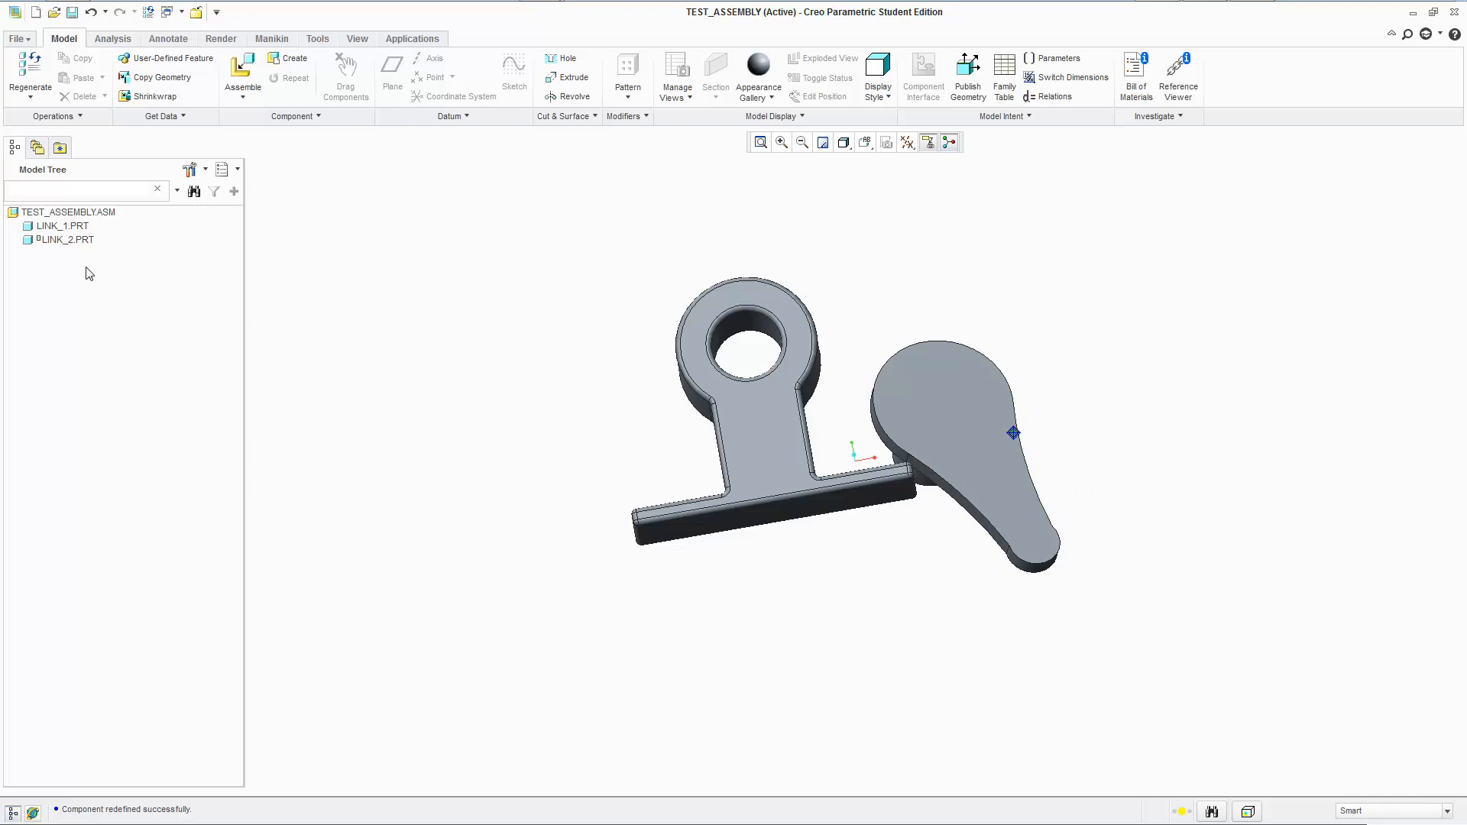
- Redefine LINK_2's placement with a Cone Opening Angle of 51 degrees for the ball joint, and accept it
right_click(82, 240)
click(193, 370)
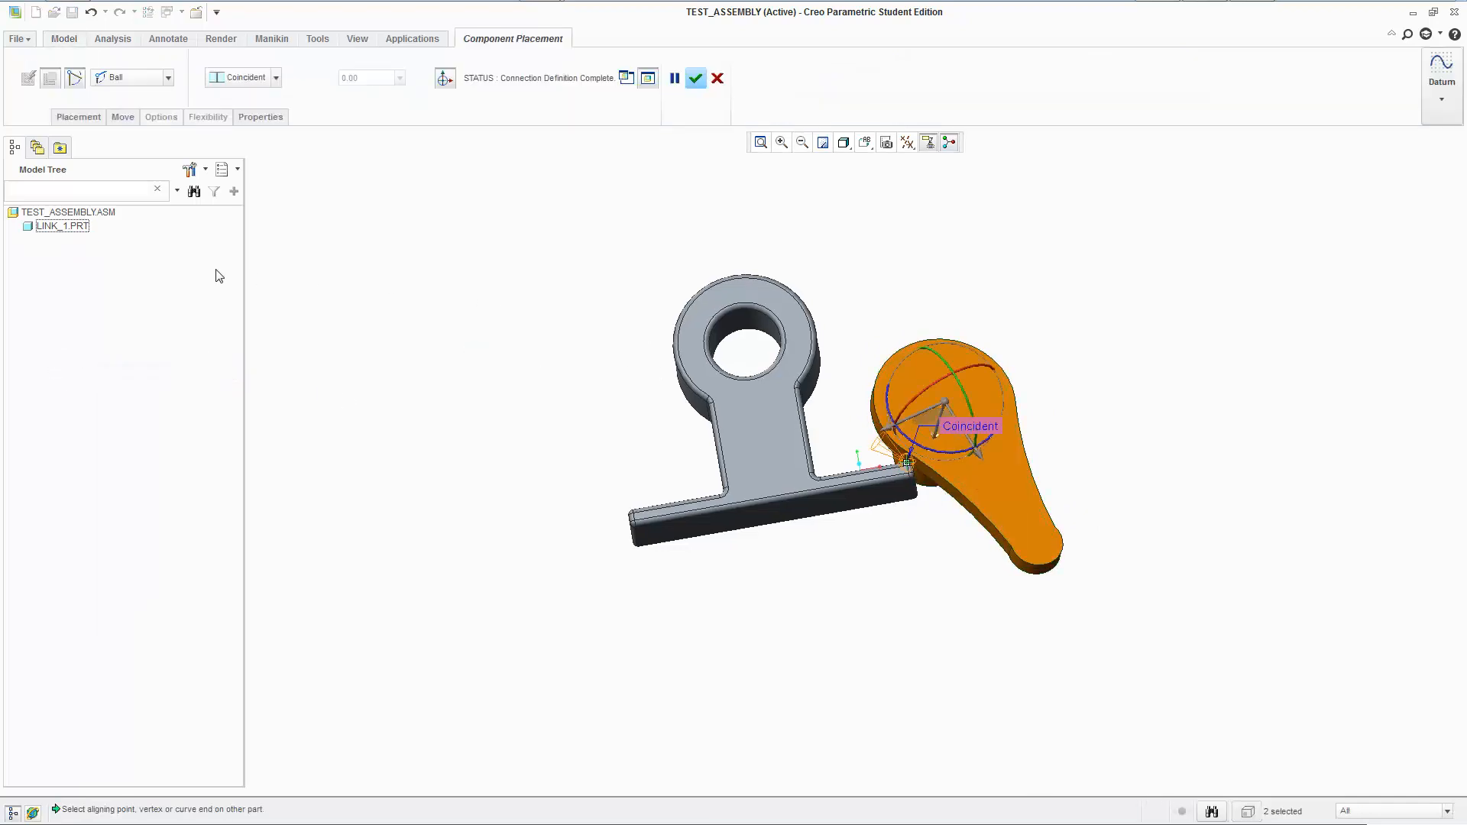
click(79, 117)
click(99, 216)
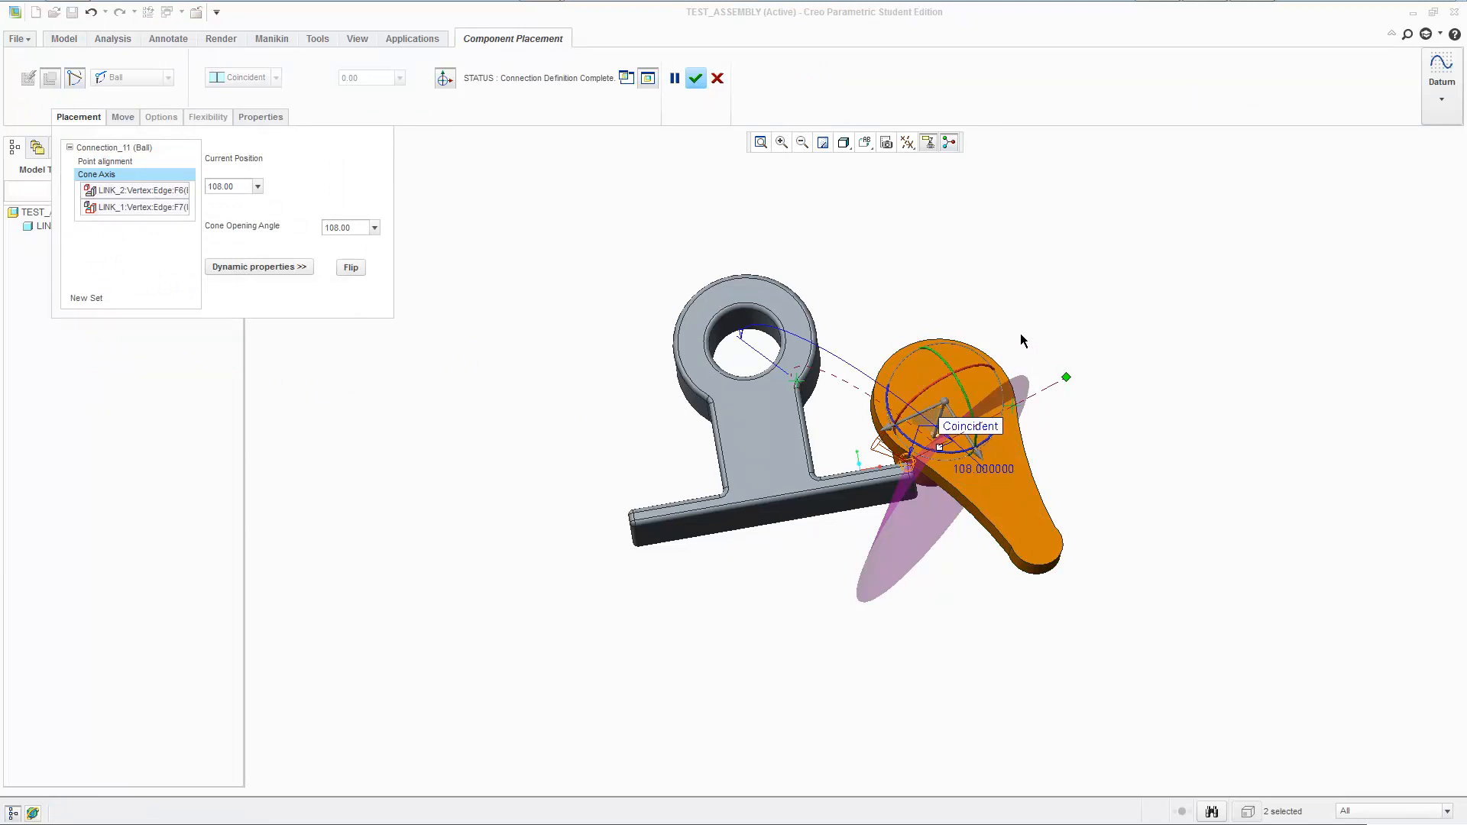
middle_drag(1021, 337, 1010, 368)
drag(1067, 358, 1032, 332)
drag(930, 519, 760, 414)
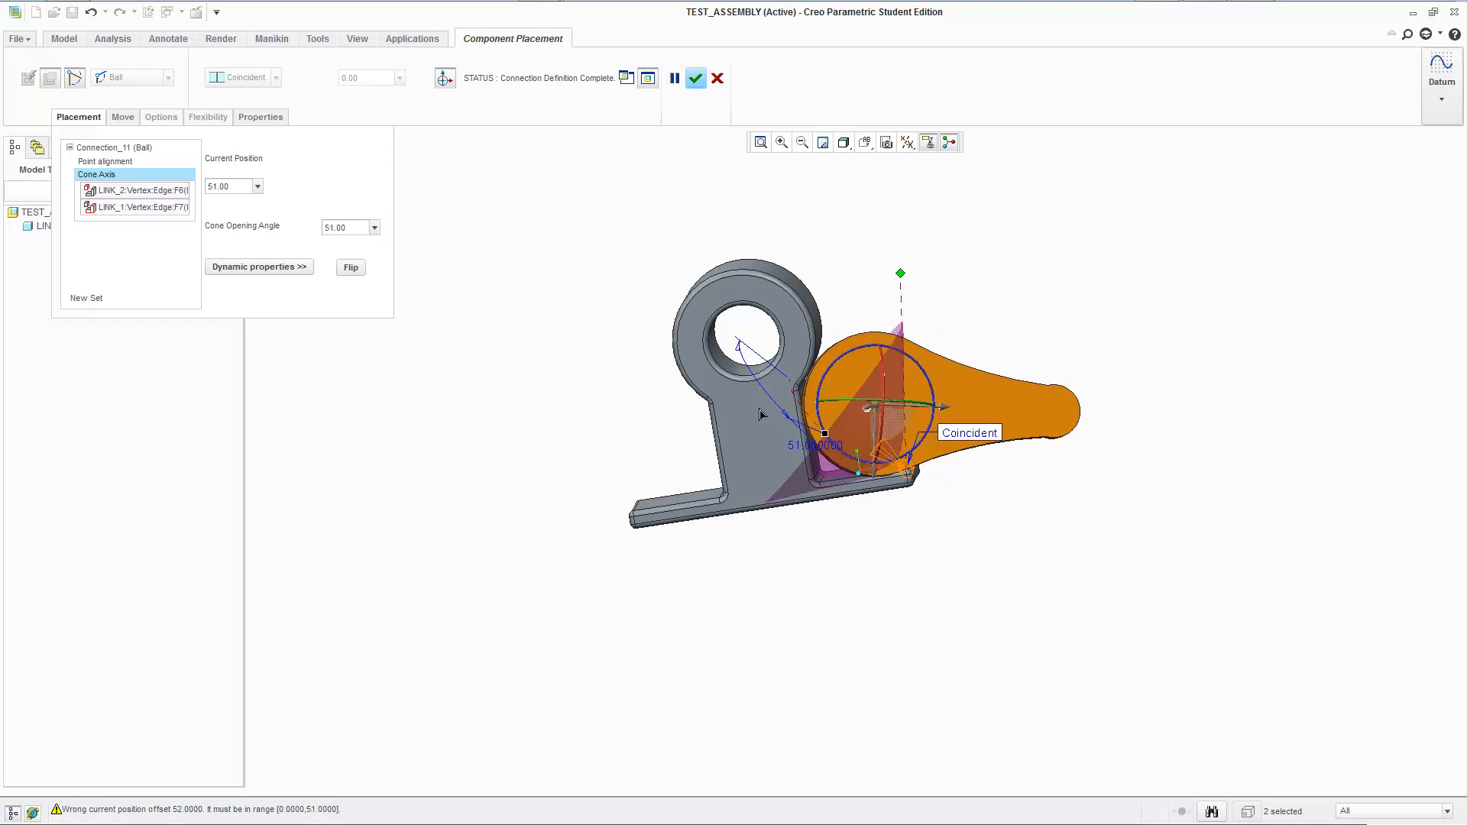
middle_drag(922, 262, 957, 302)
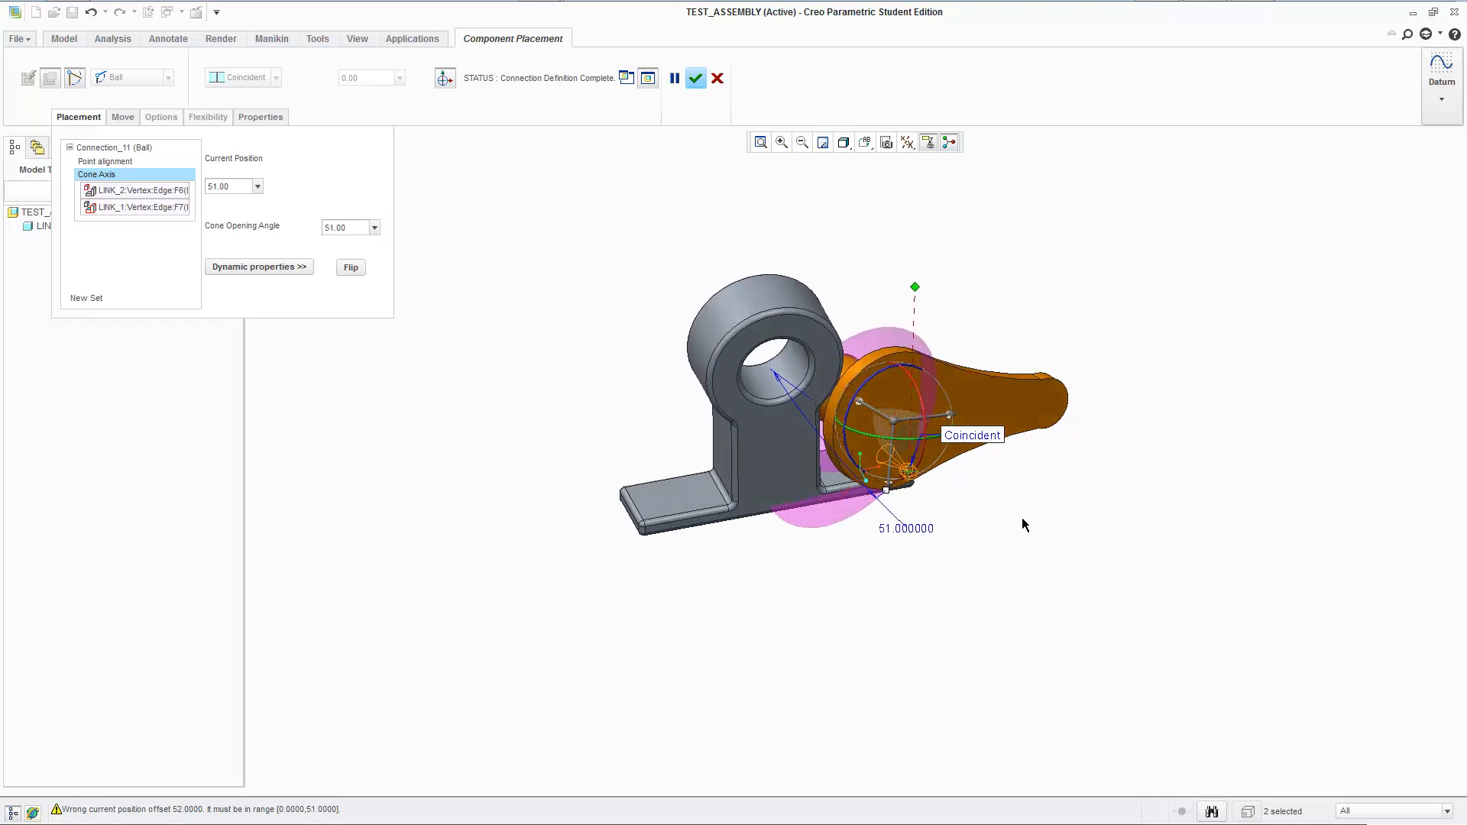
middle_drag(986, 505, 877, 356)
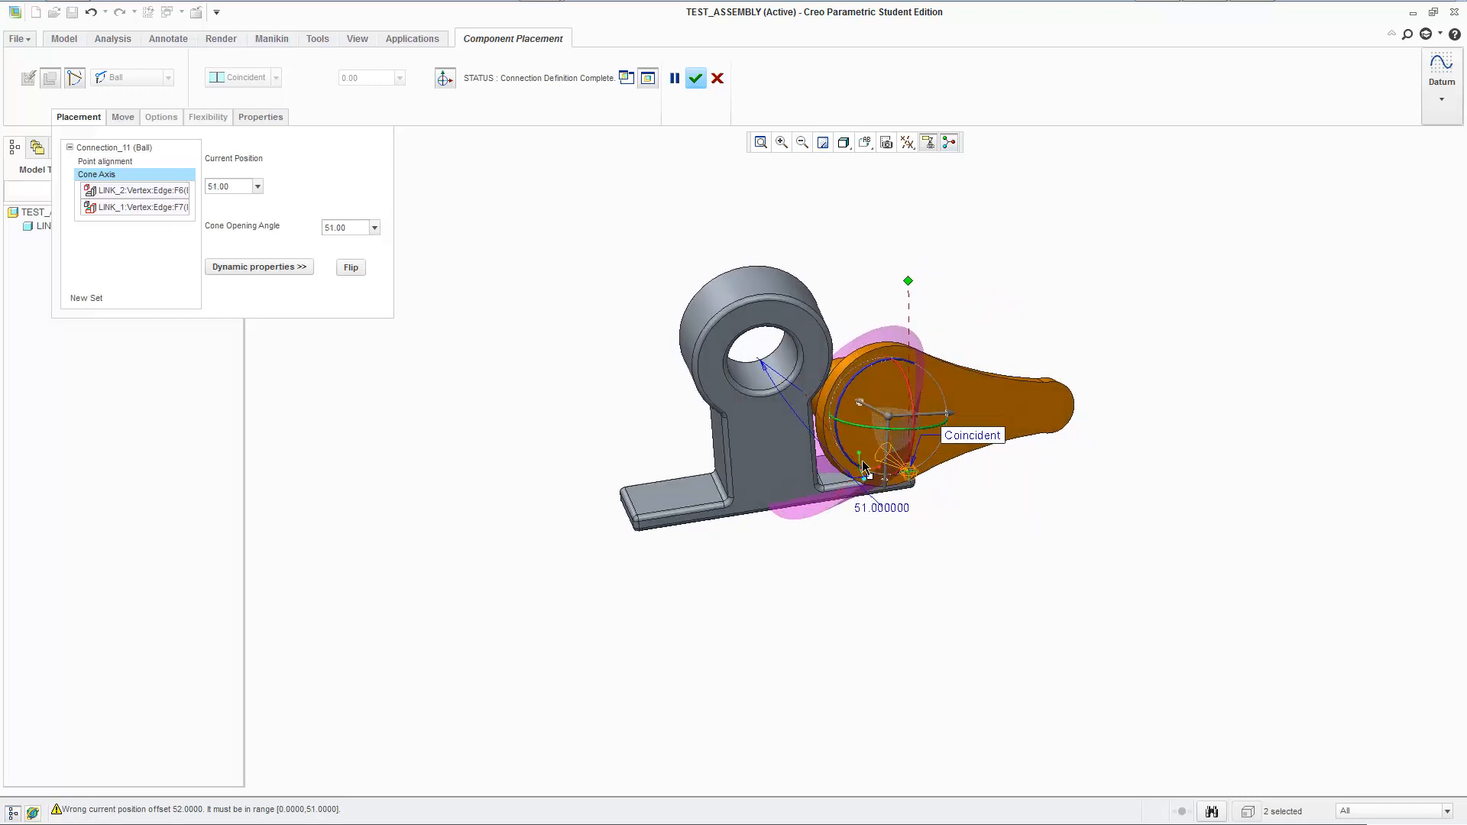
middle_drag(984, 594, 939, 570)
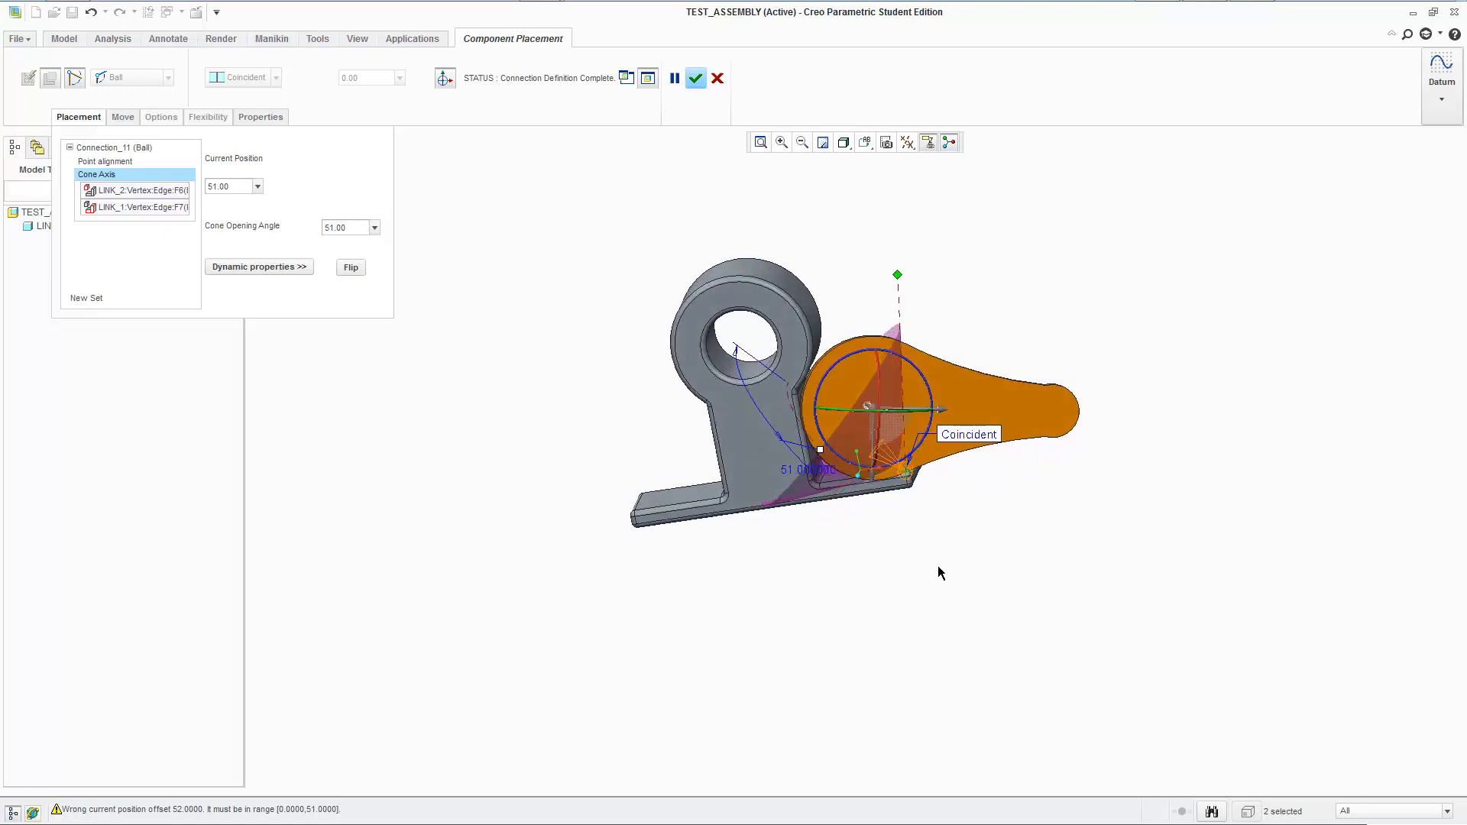
middle_drag(994, 285, 1009, 321)
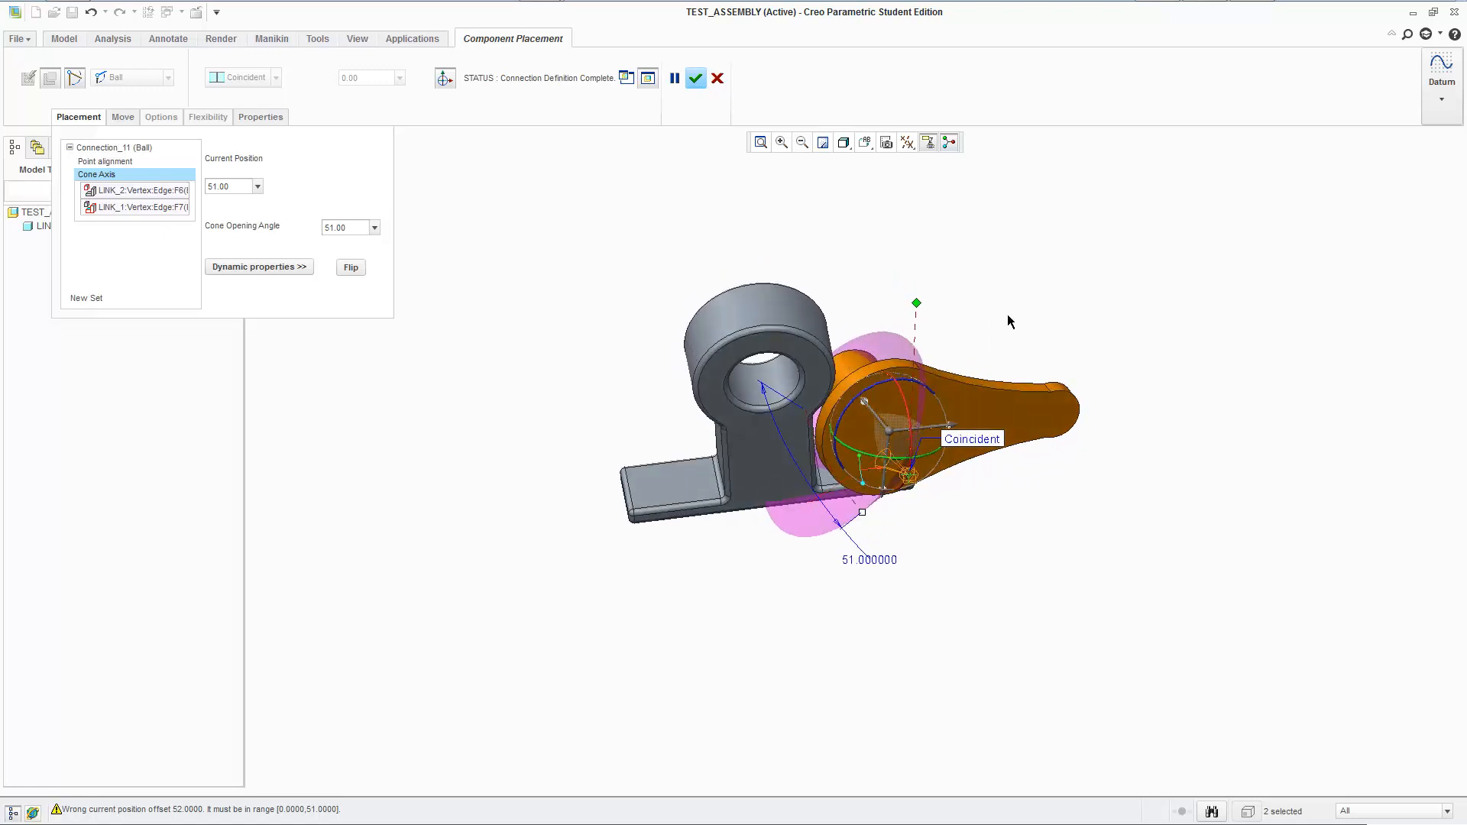
click(696, 78)
- Swing LINK_2 around the ball joint to test its motion within the narrowed cone
middle_drag(1063, 403, 759, 573)
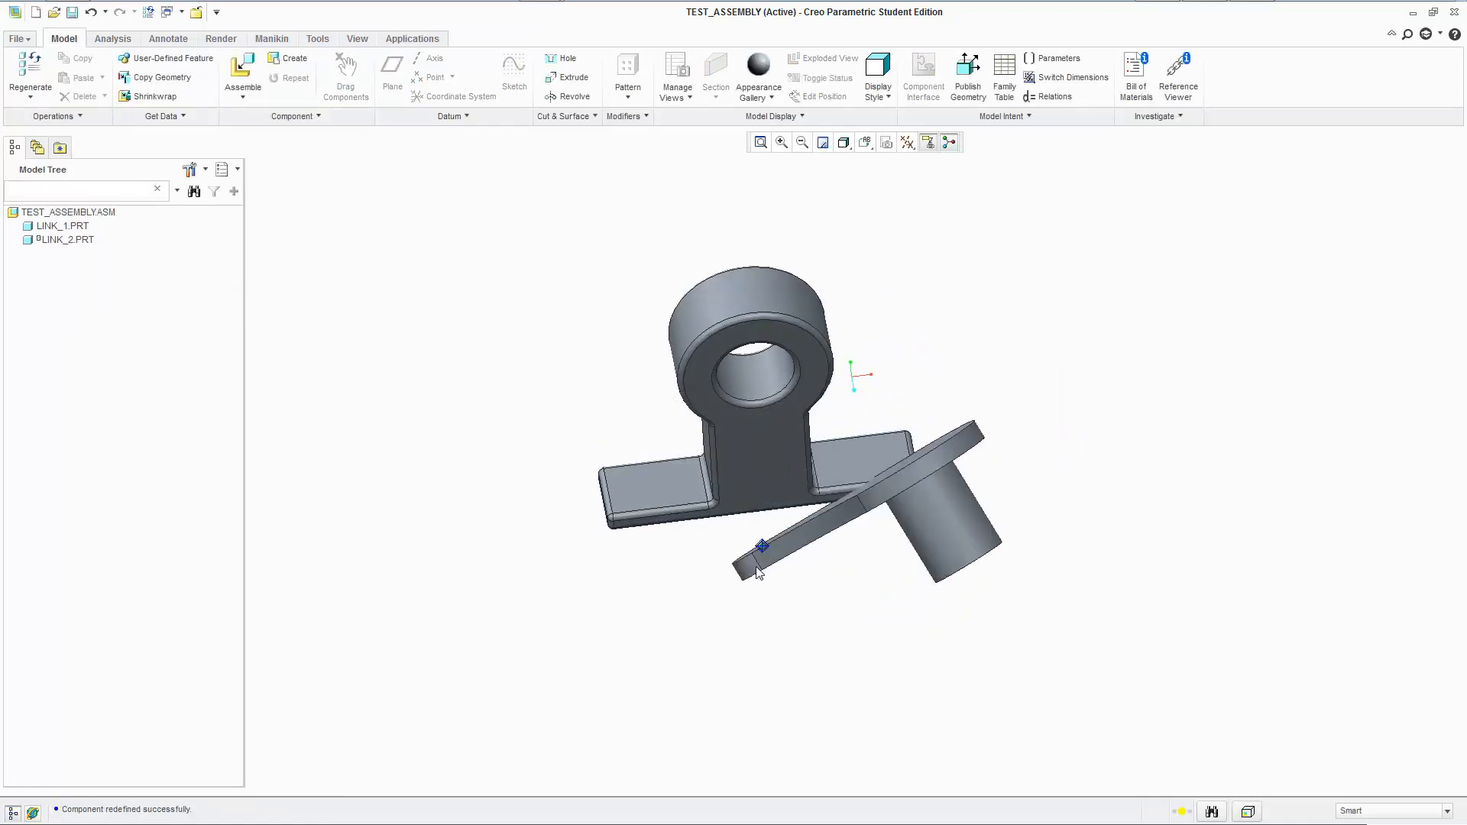
mouse_move(759, 573)
mouse_down()
mouse_move(983, 622)
mouse_move(1100, 245)
mouse_move(1267, 331)
mouse_move(1293, 810)
mouse_move(1054, 648)
mouse_move(1031, 611)
mouse_move(1054, 311)
mouse_move(881, 396)
mouse_move(1054, 416)
mouse_move(958, 398)
mouse_up()
- Reopen LINK_2's placement definition and examine the Cone Axis limit from several angles
right_click(76, 240)
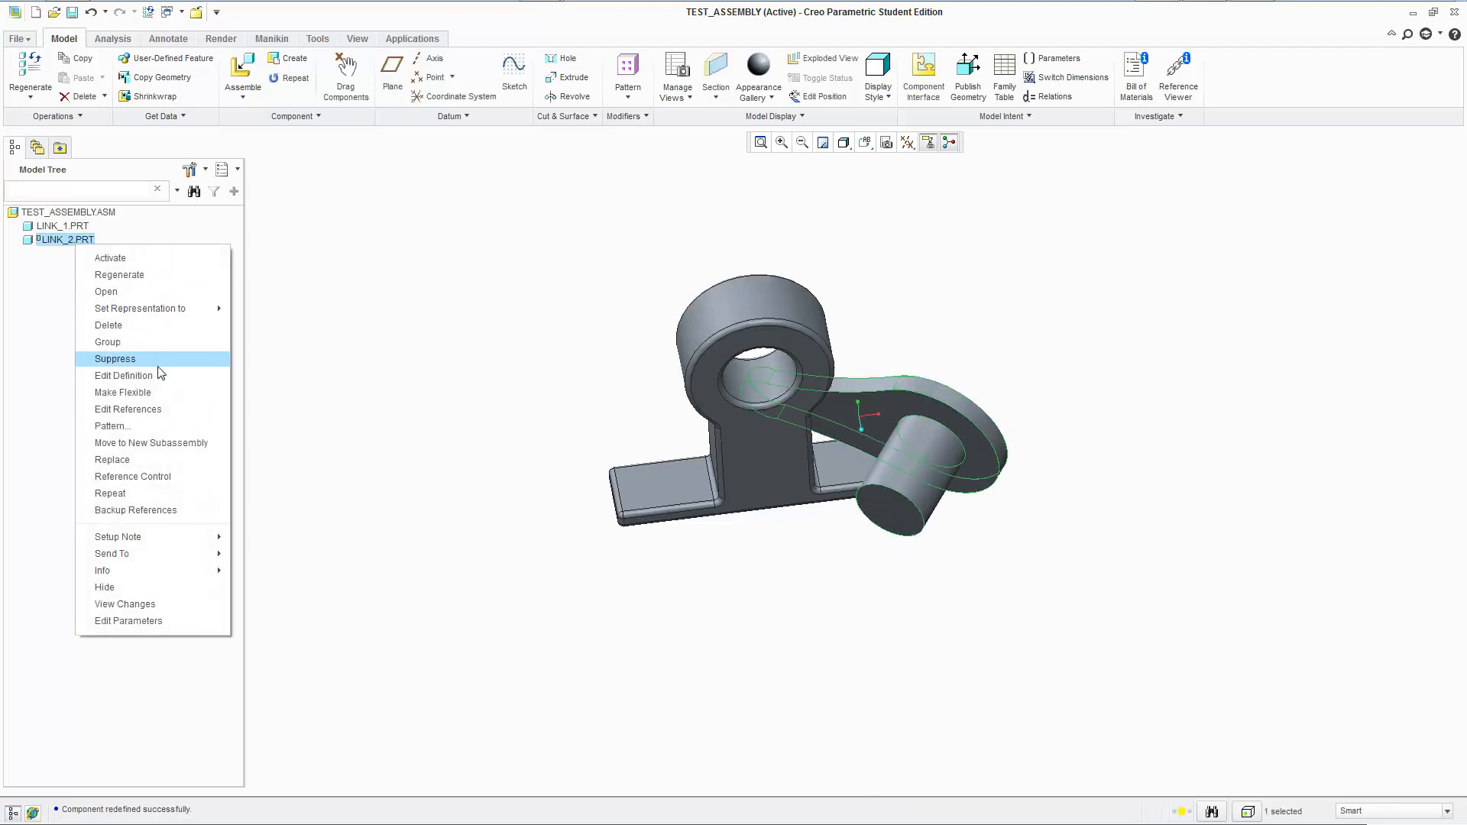
click(114, 356)
middle_drag(868, 624, 895, 573)
scroll(909, 527, up, 3)
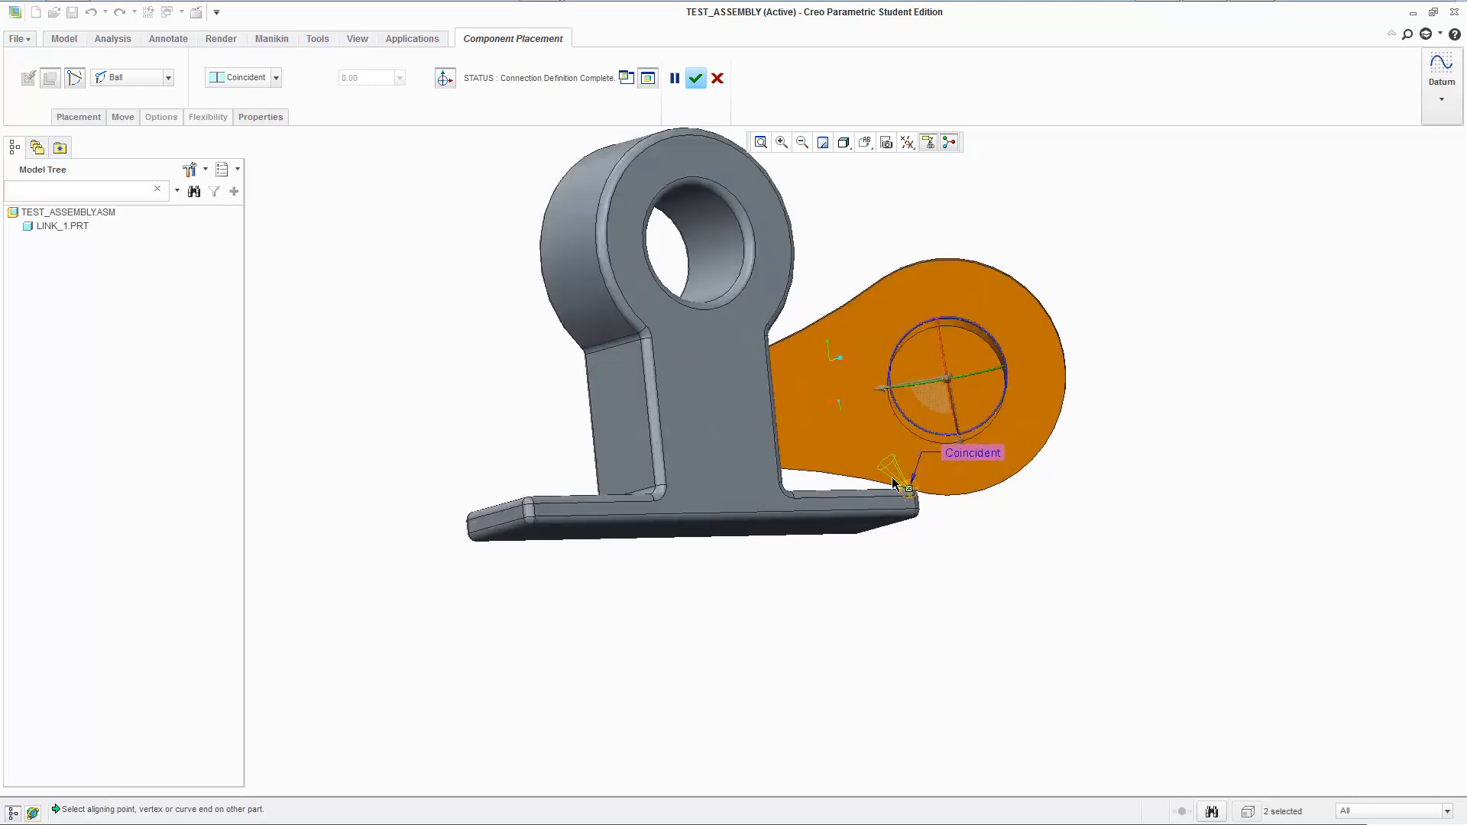
scroll(822, 470, down, 1)
scroll(820, 462, down, 1)
middle_drag(1081, 247, 1028, 324)
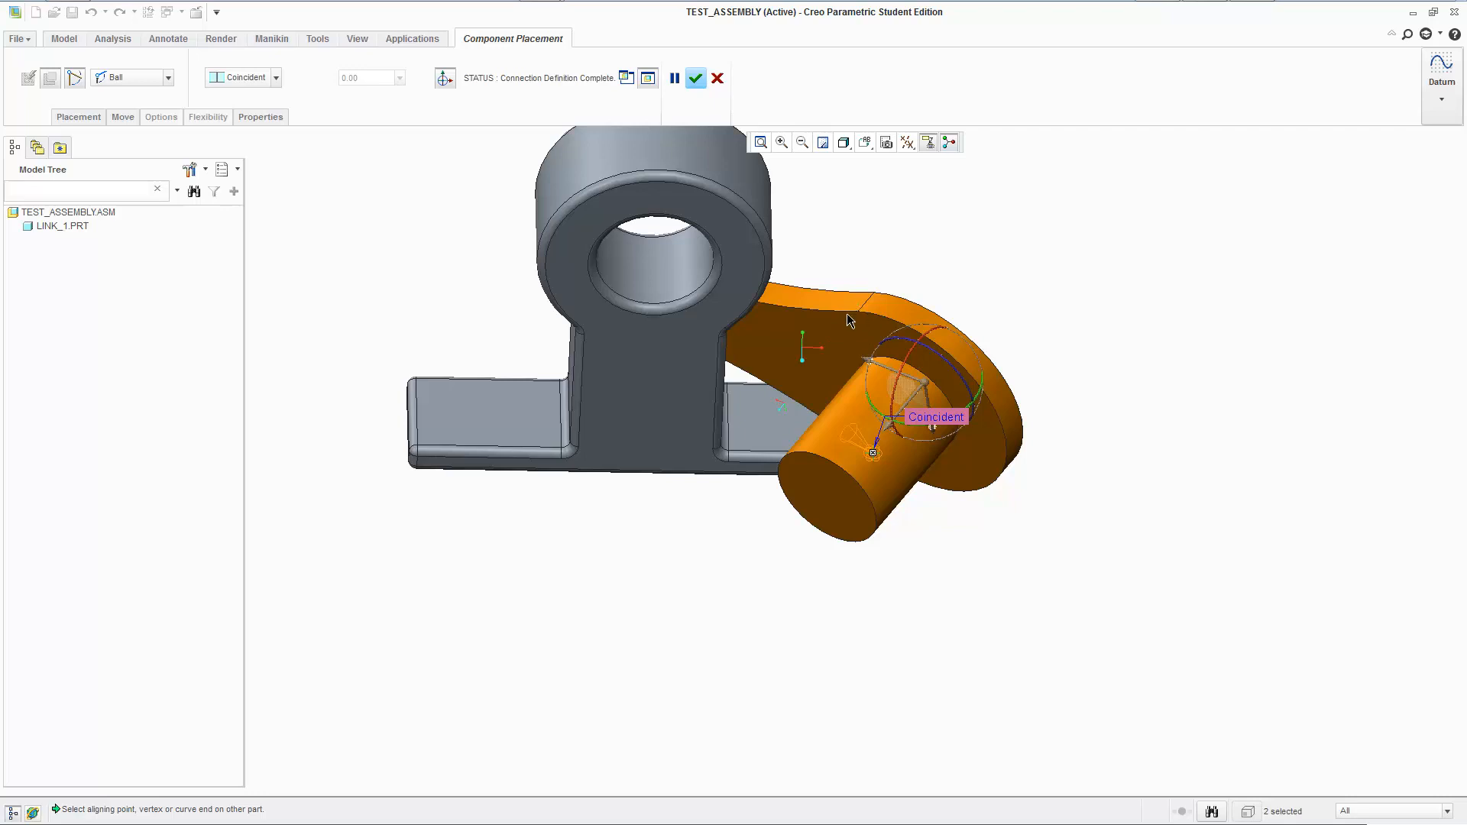
click(69, 116)
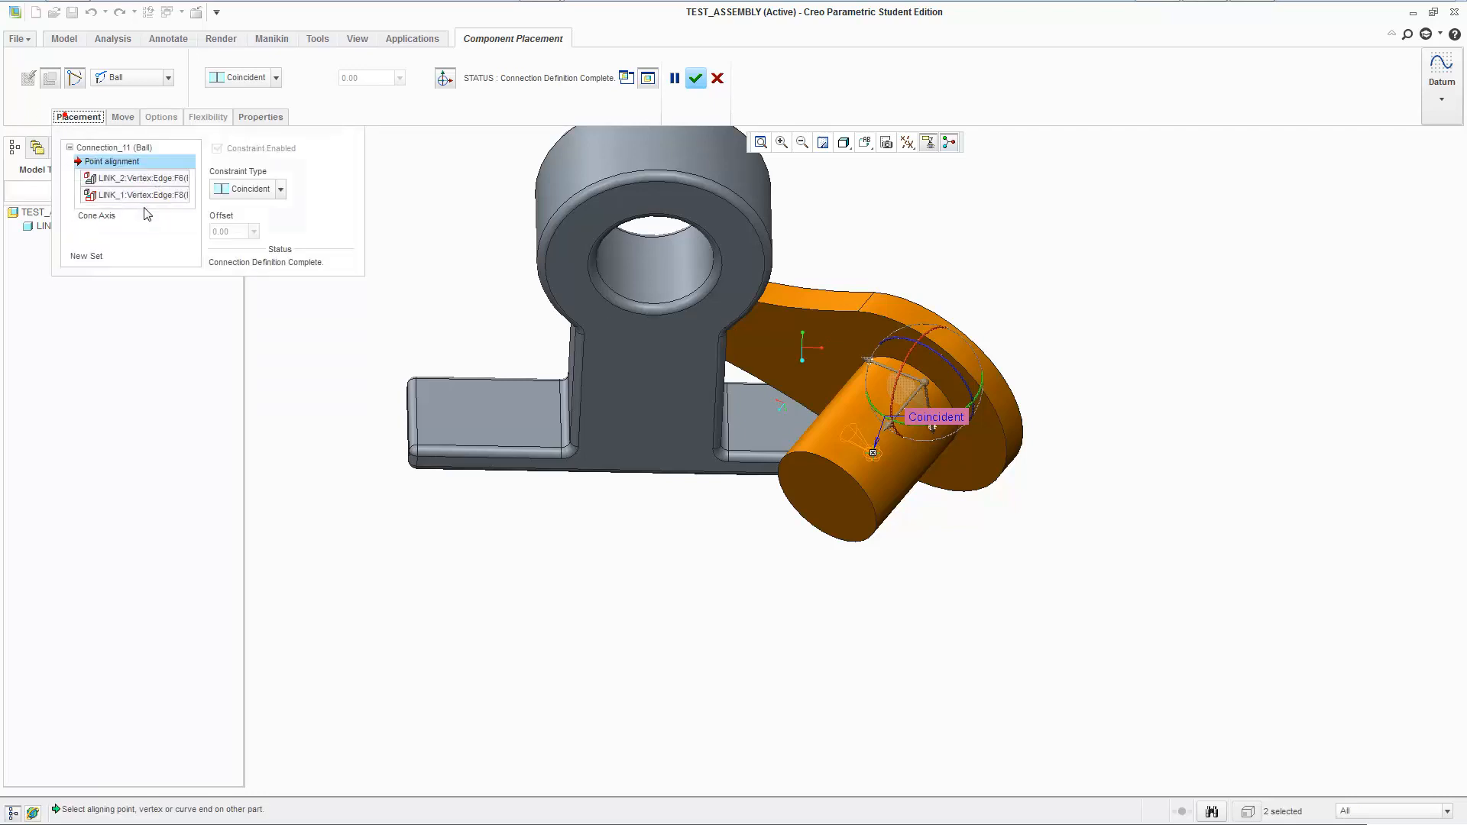
click(128, 216)
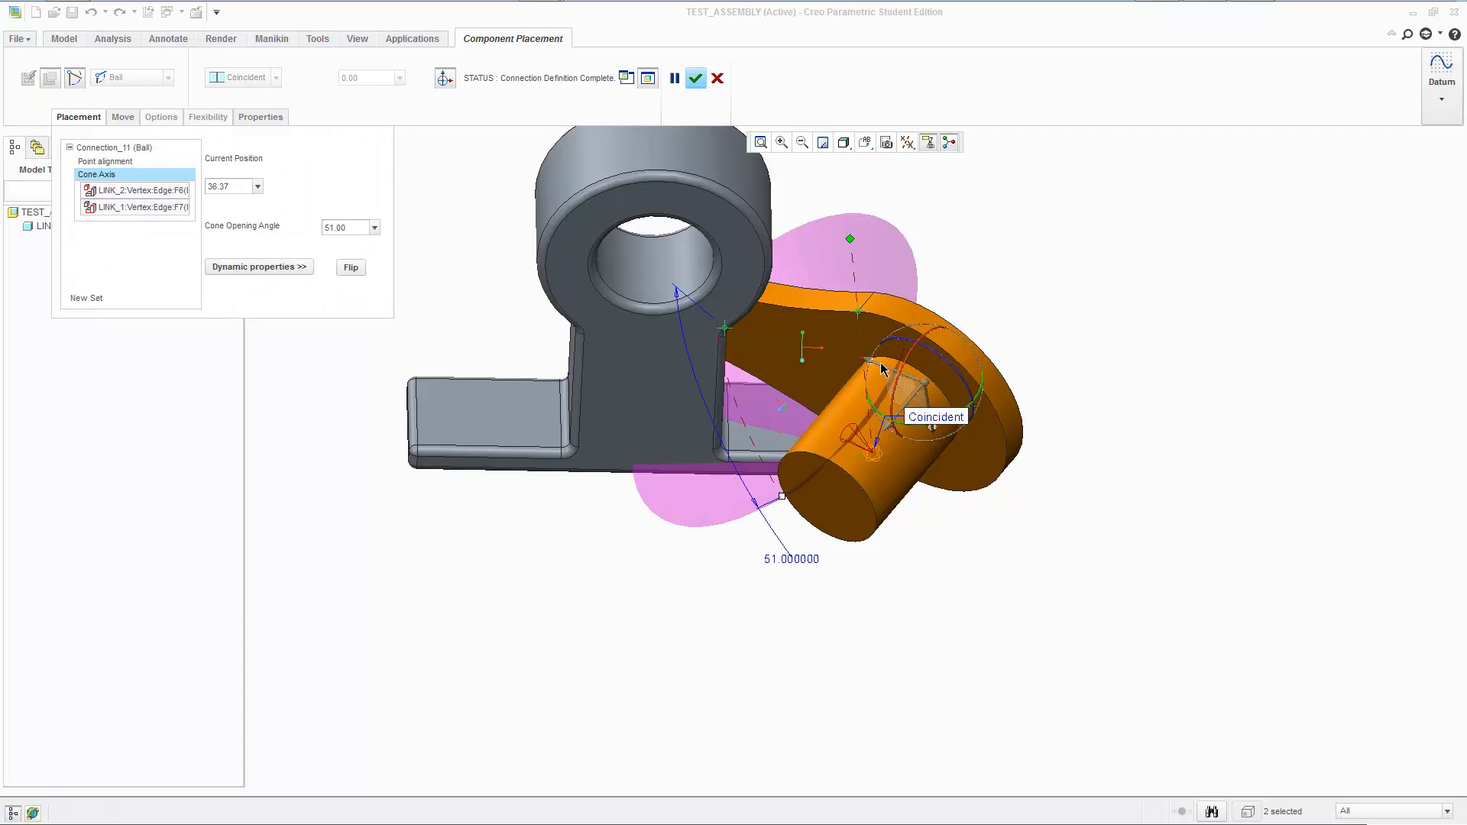
middle_drag(854, 327, 789, 292)
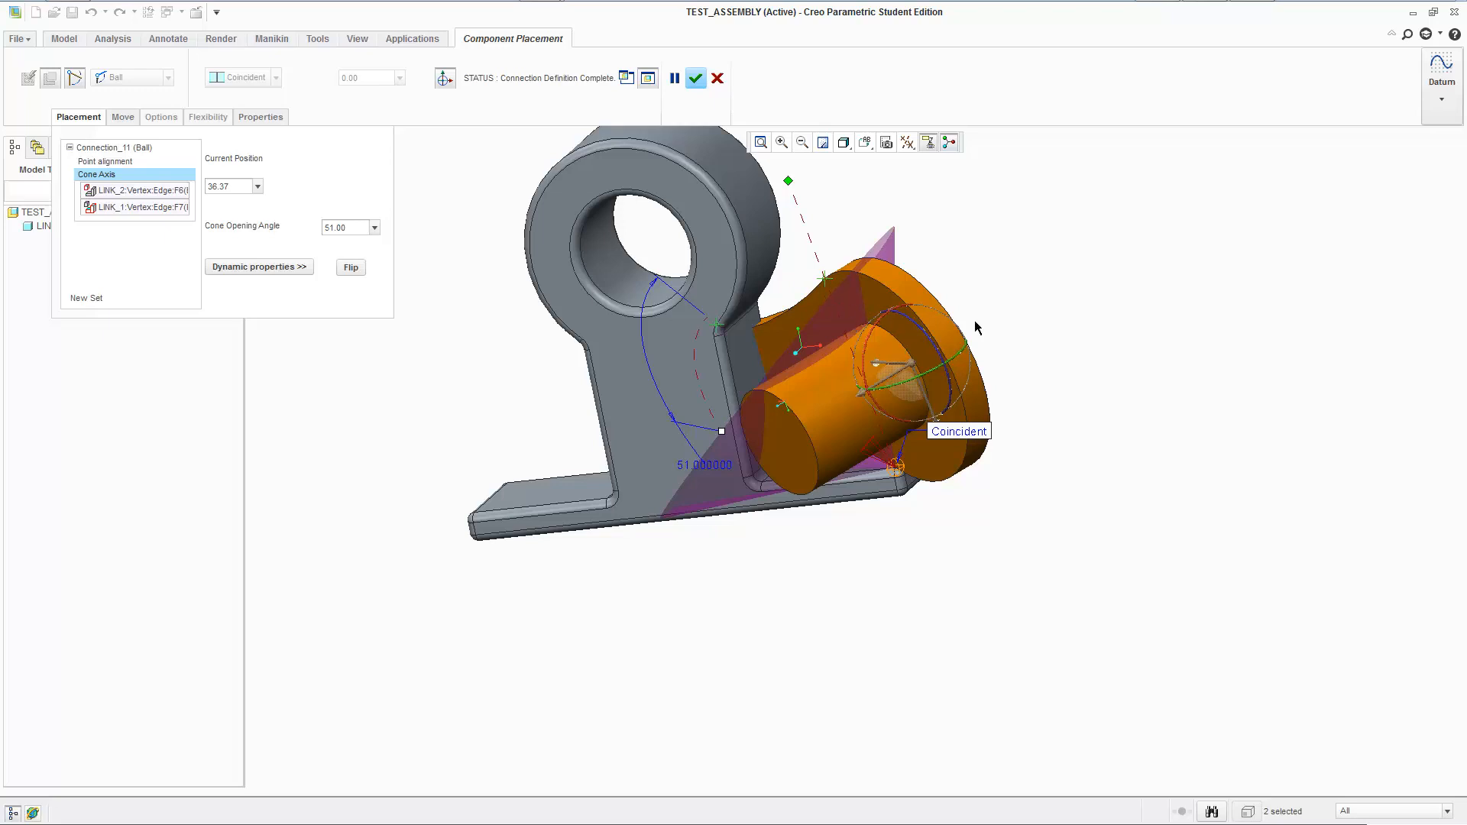
click(695, 76)
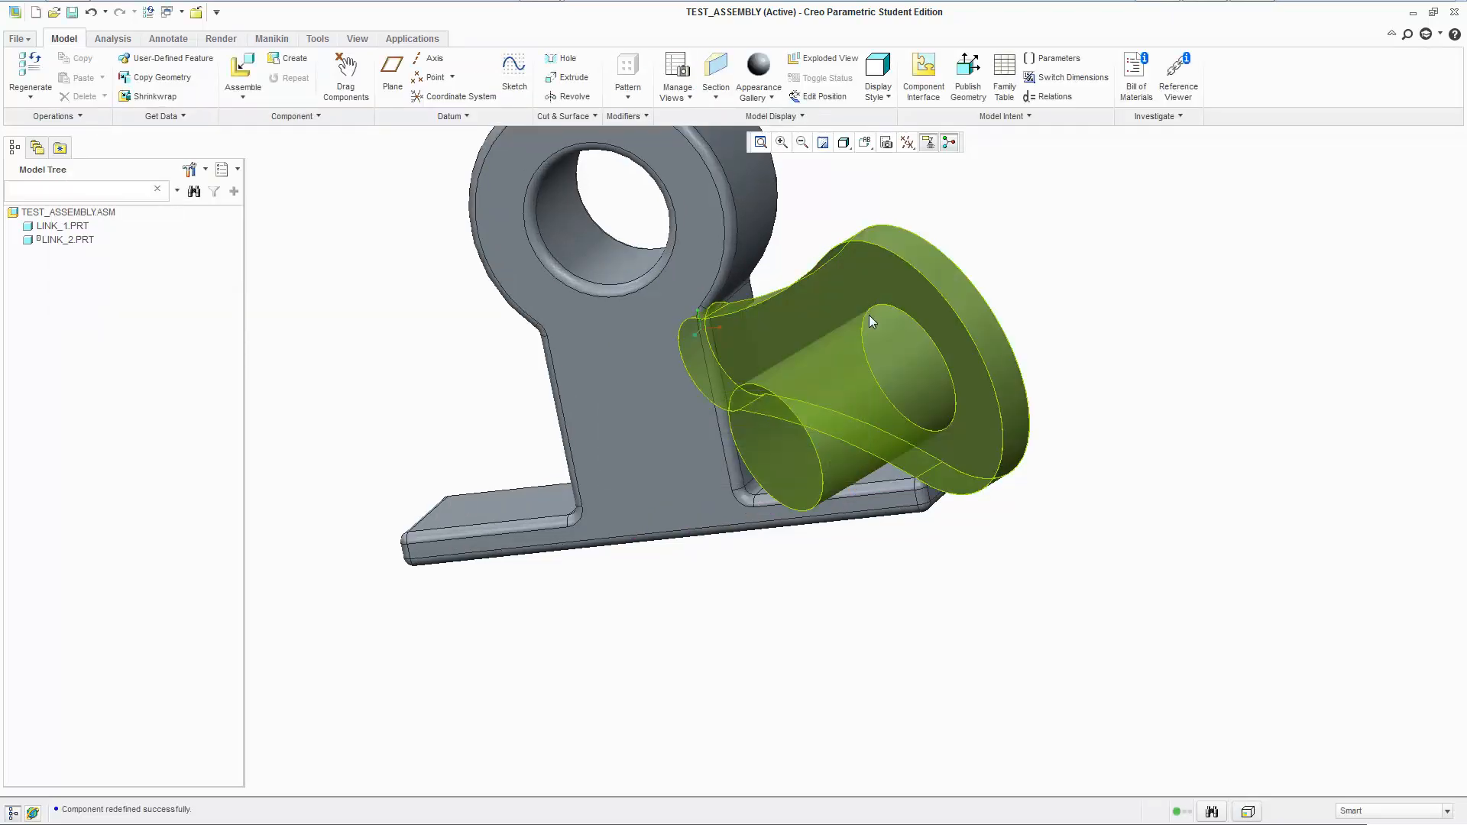
- Swing LINK_2 widely around the ball joint to test how the cone limit restricts its motion
scroll(1016, 306, down, 2)
ctrl+alt+drag(1065, 320, 876, 291)
ctrl+alt+drag(815, 395, 726, 689)
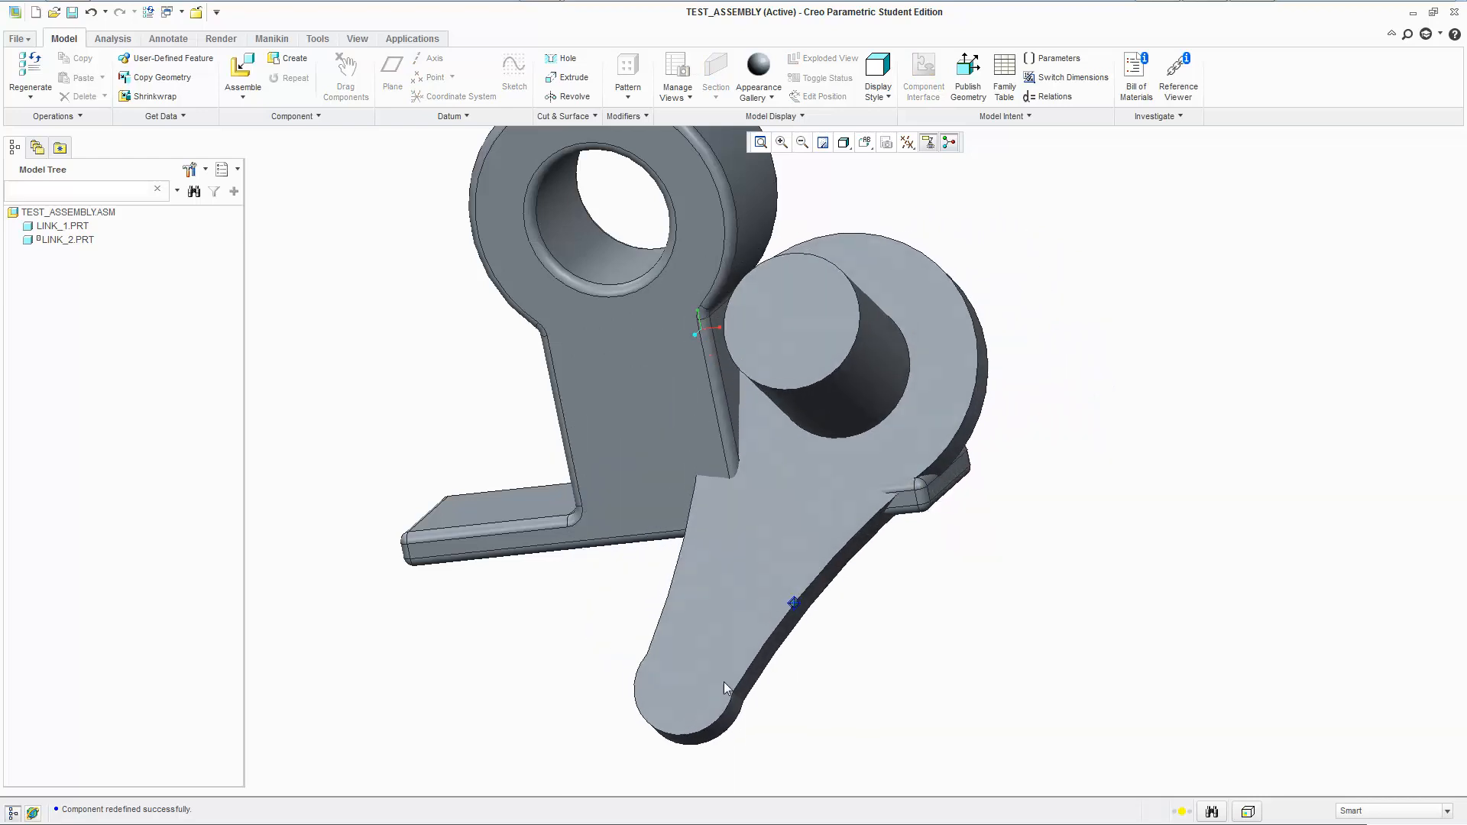
ctrl+alt+drag(927, 287, 885, 800)
ctrl+alt+drag(733, 649, 754, 193)
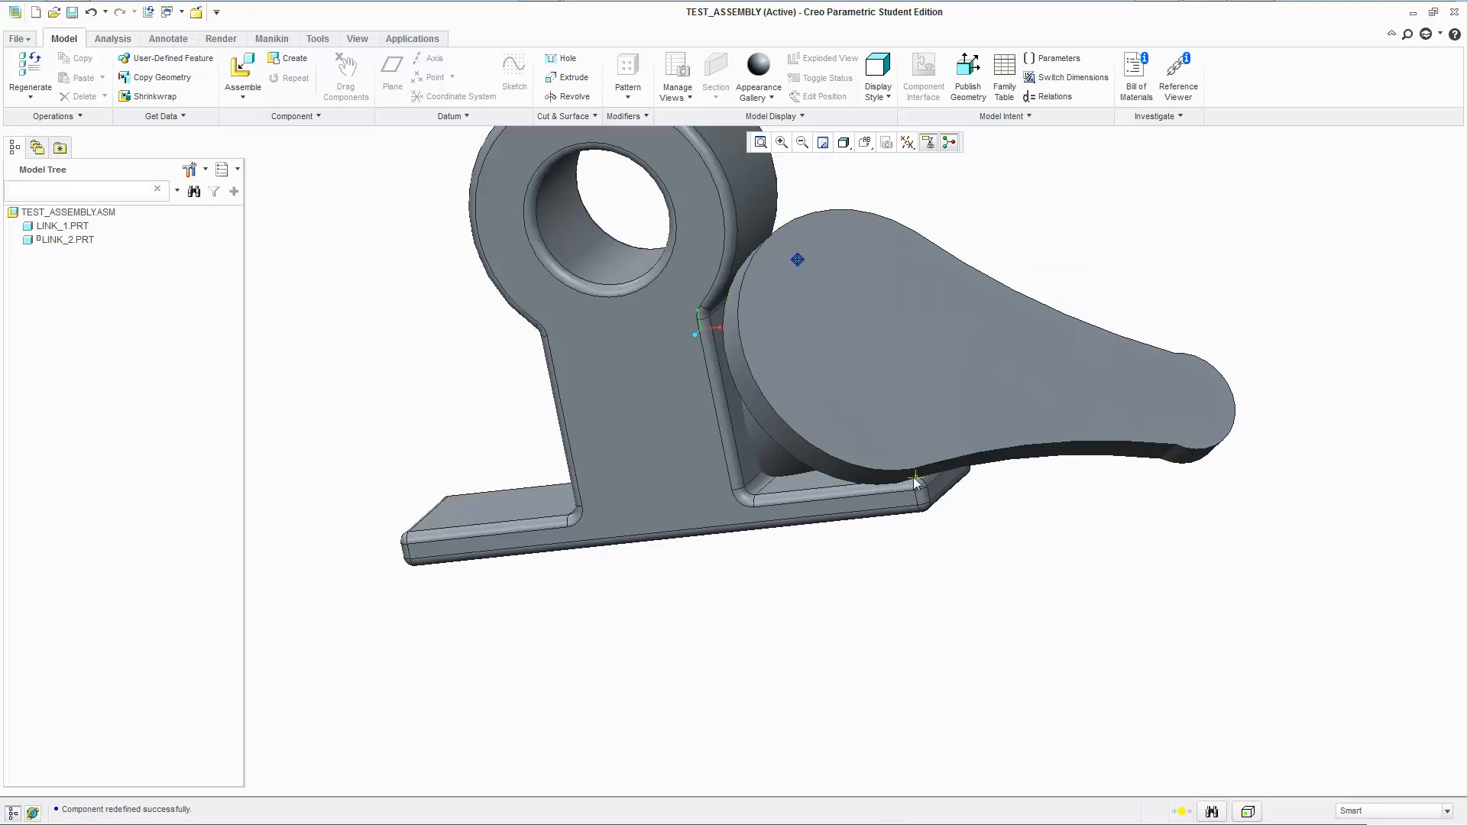
ctrl+alt+drag(797, 261, 1084, 250)
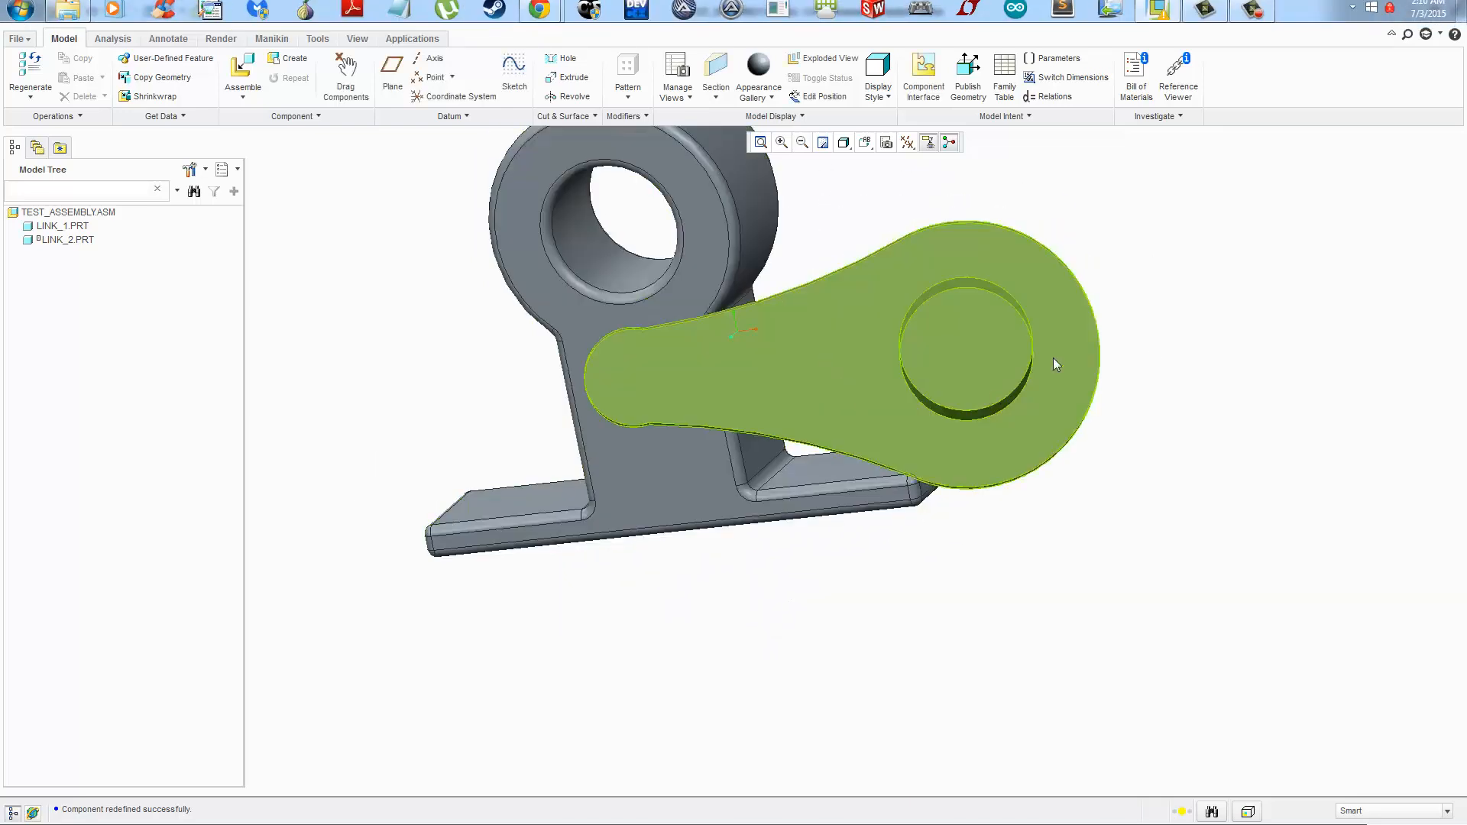
middle_drag(1054, 363, 1035, 517)
mouse_move(1037, 450)
ctrl+alt+mouse_down()
mouse_move(1032, 433)
mouse_move(1011, 578)
mouse_move(1027, 448)
ctrl+alt+mouse_up()
- Reopen LINK_2's placement definition and examine the Cone Axis limit close up at the point where the links meet
right_click(66, 239)
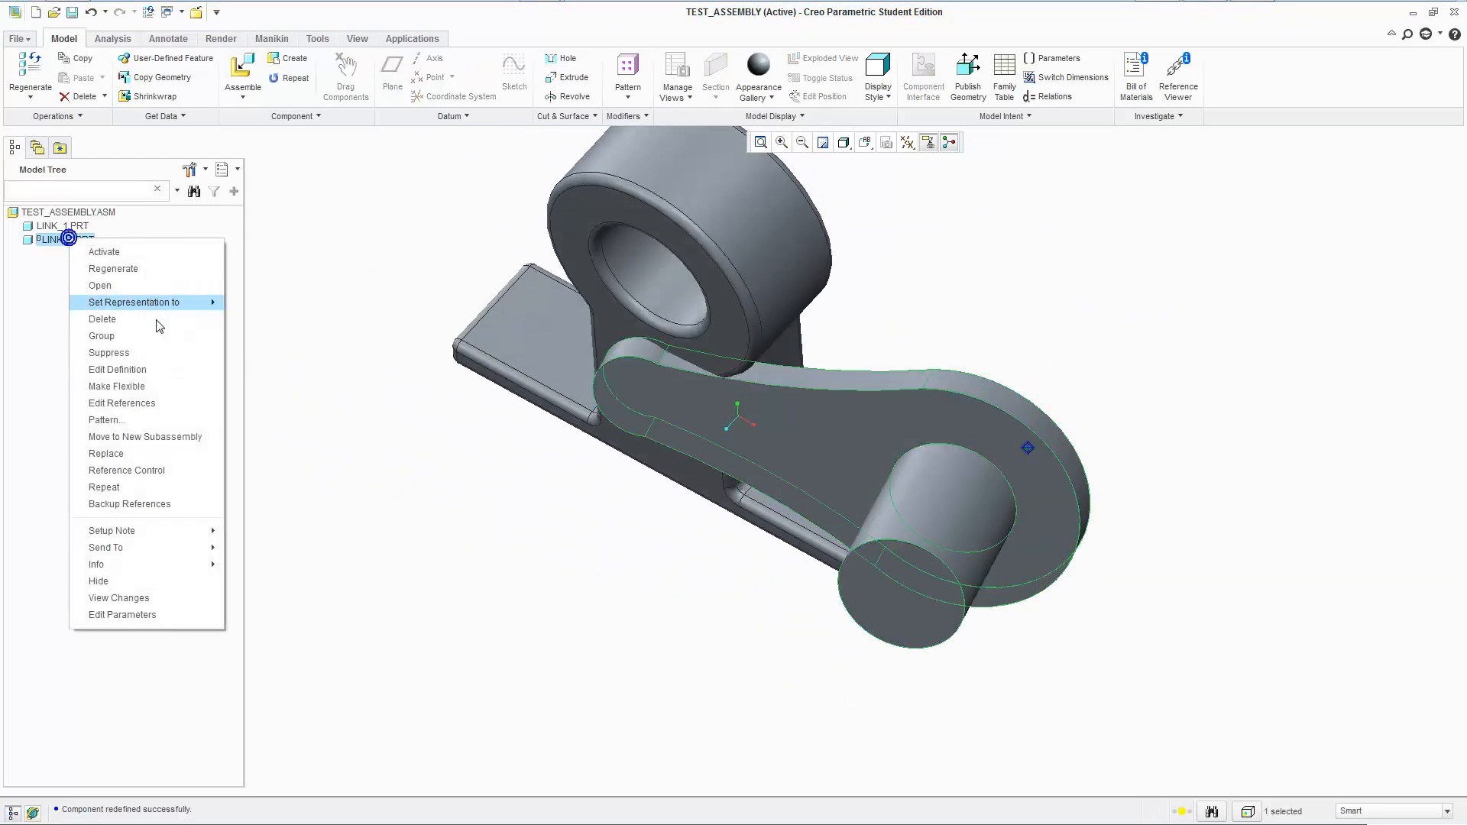
click(163, 368)
click(78, 117)
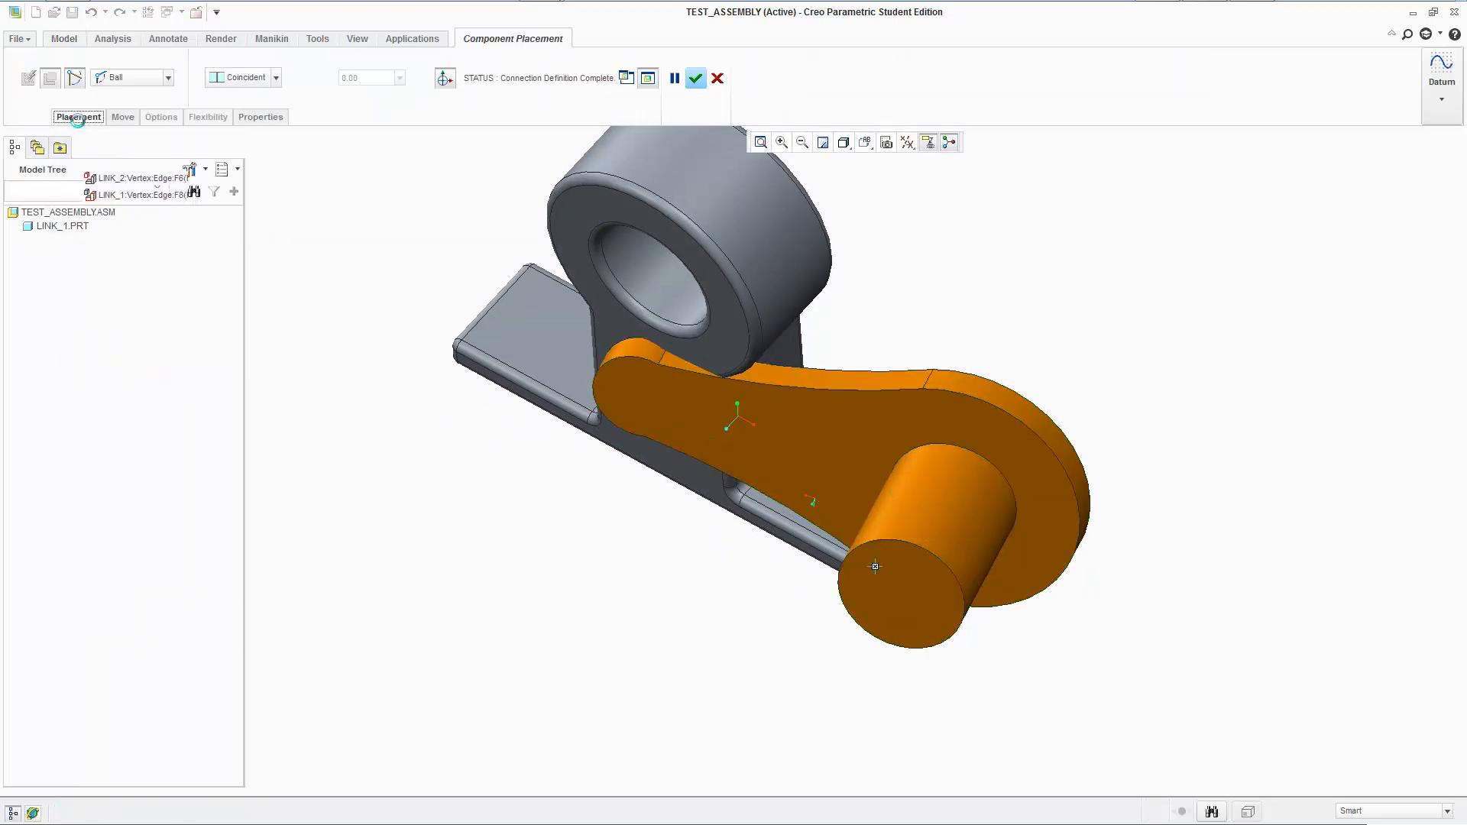
click(122, 216)
middle_drag(584, 454, 627, 557)
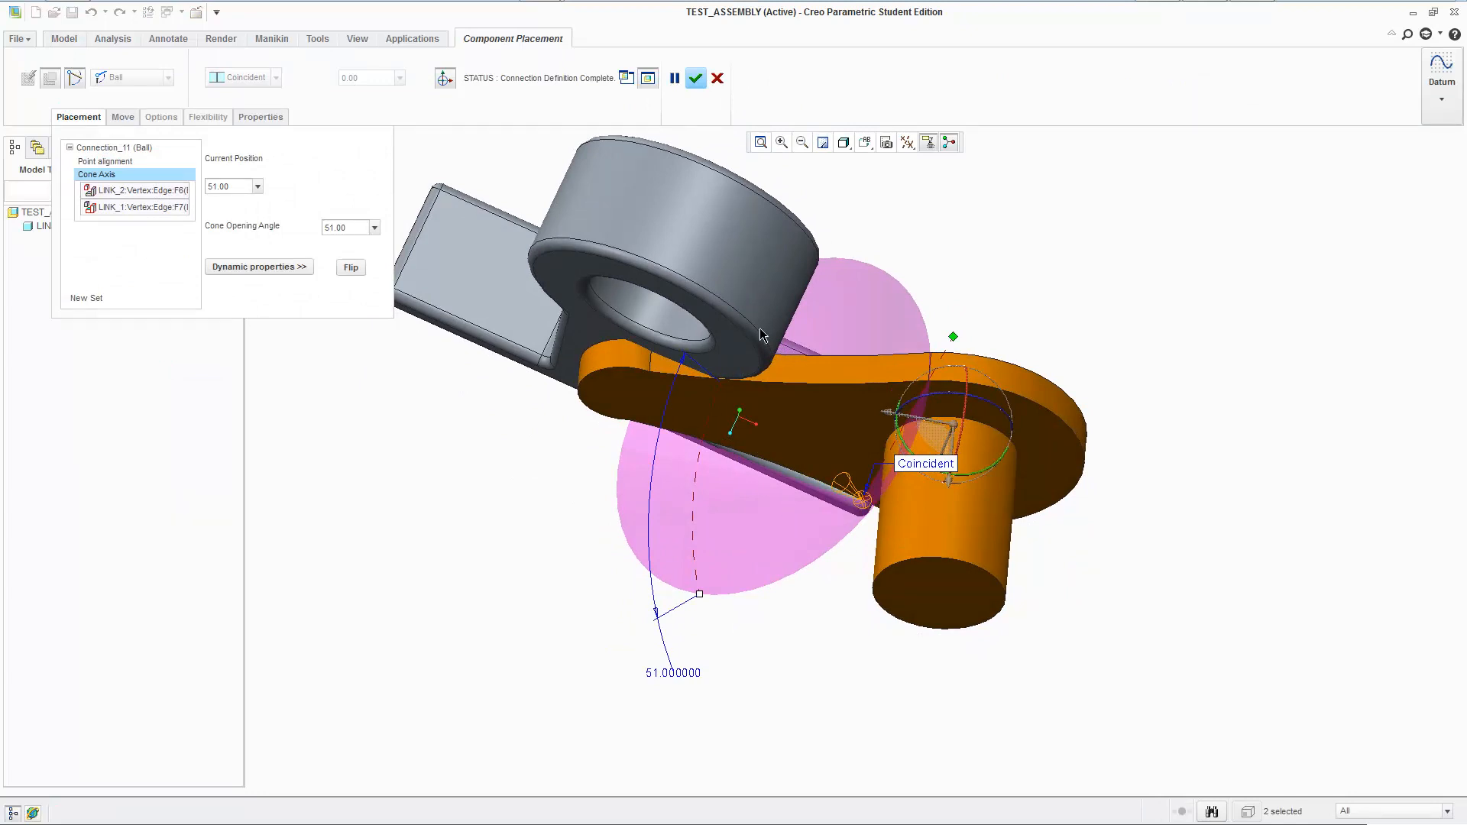
middle_drag(761, 334, 871, 649)
scroll(851, 621, up, 5)
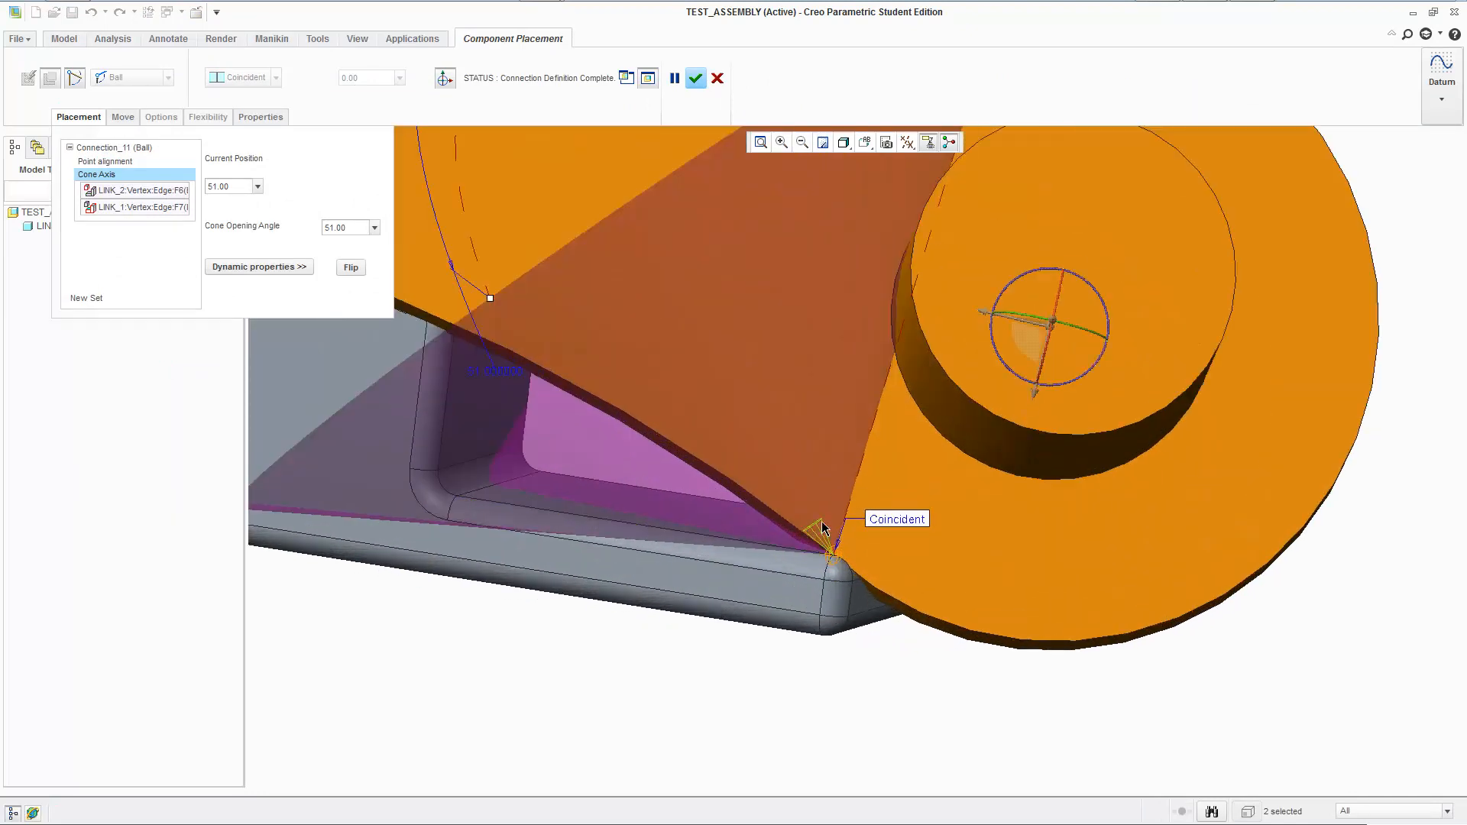
scroll(812, 532, down, 6)
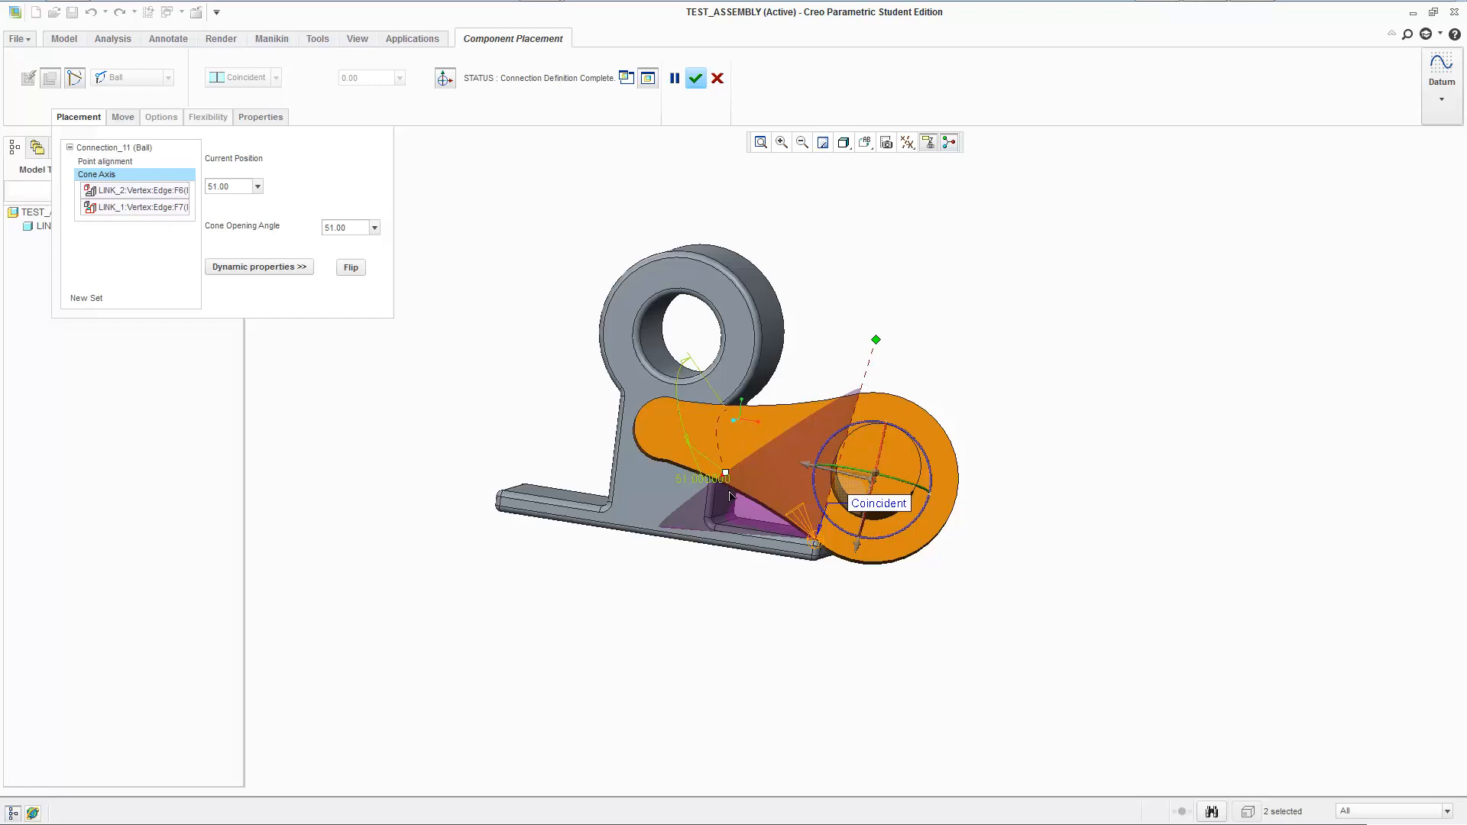
- Try Cone Opening Angles of 110, 75 and 44 degrees on LINK_2's ball joint
drag(720, 477, 803, 637)
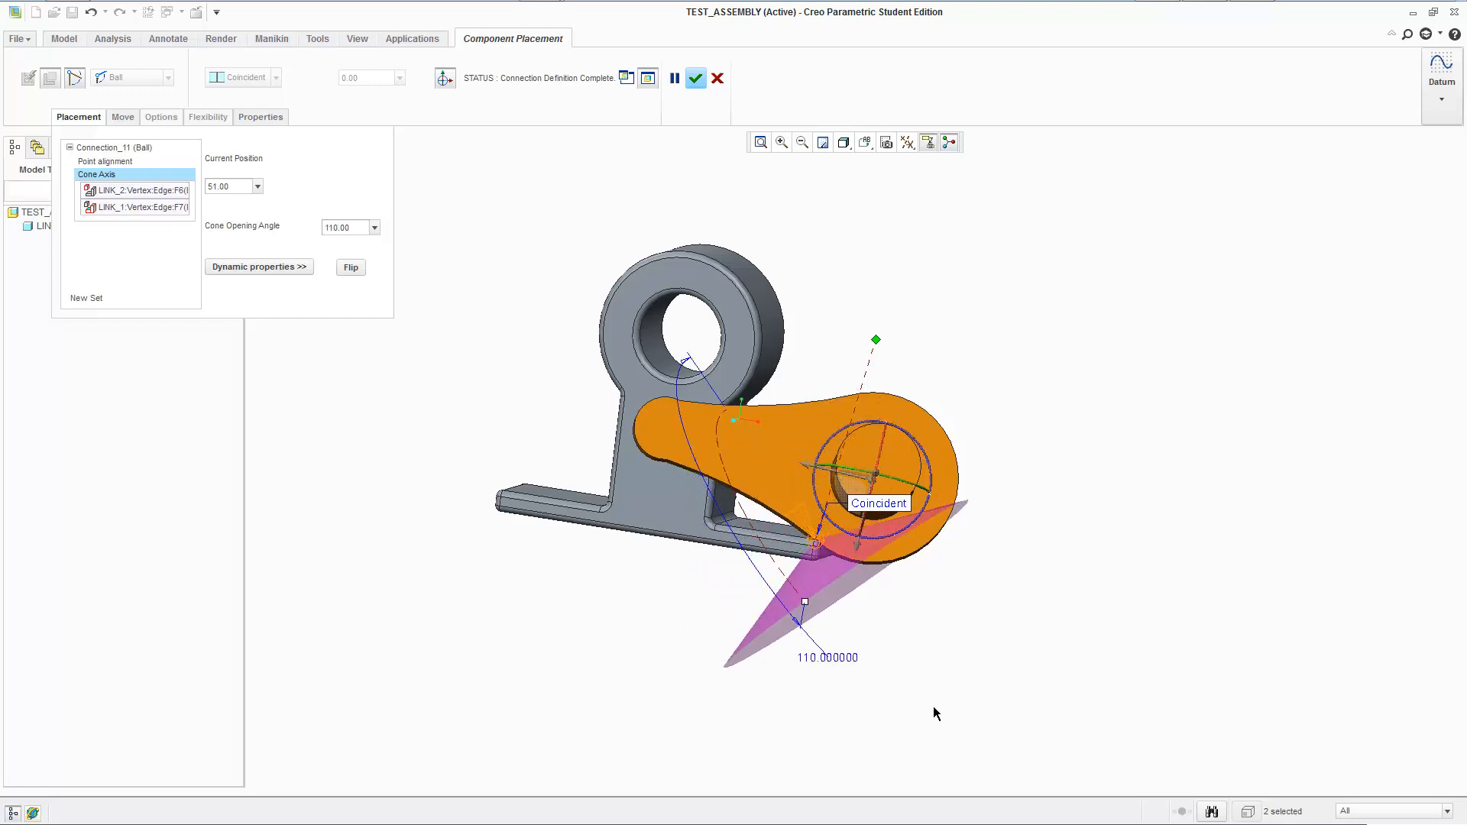
middle_drag(933, 708, 984, 512)
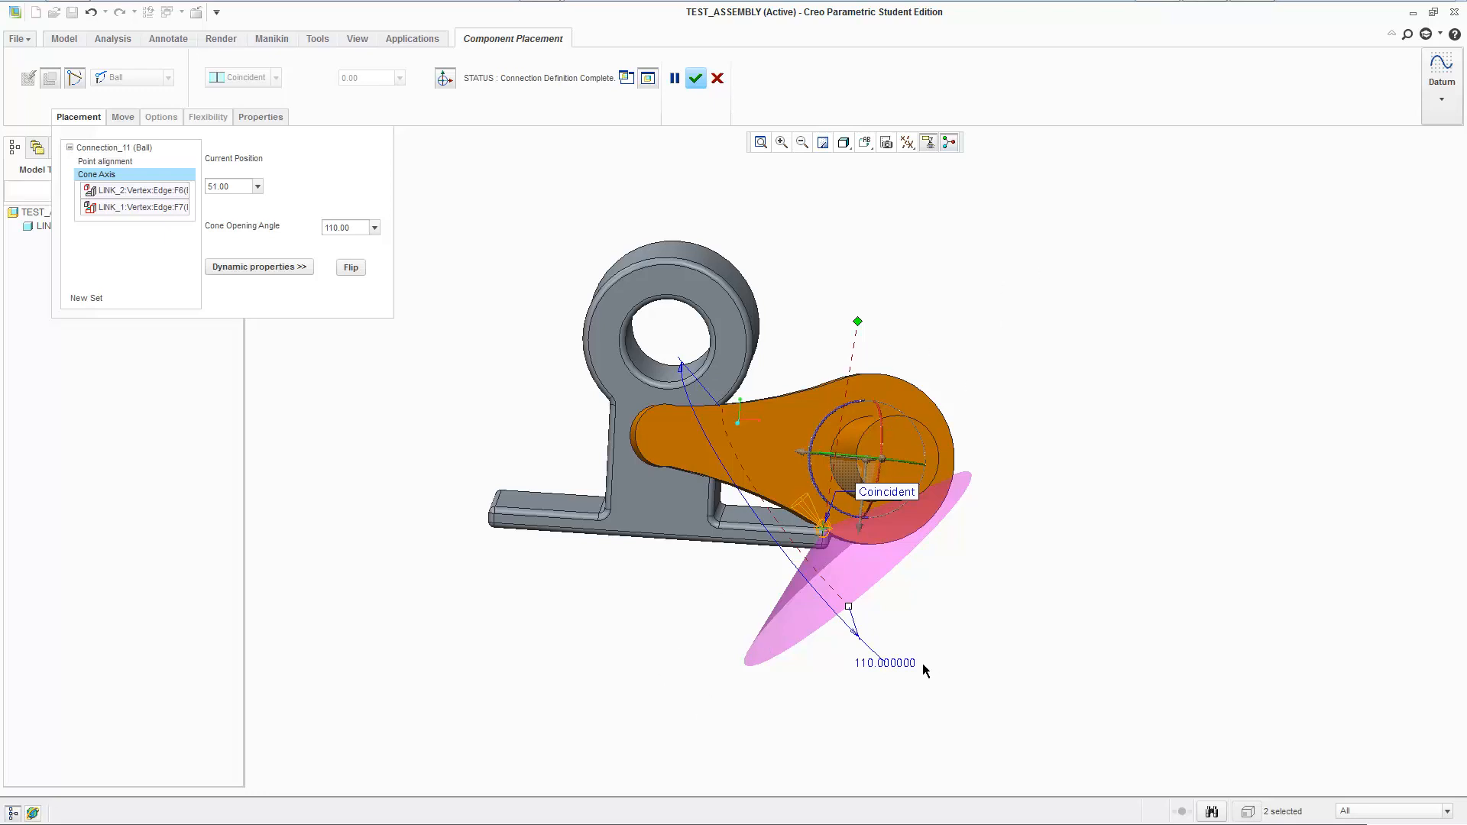
drag(850, 611, 787, 535)
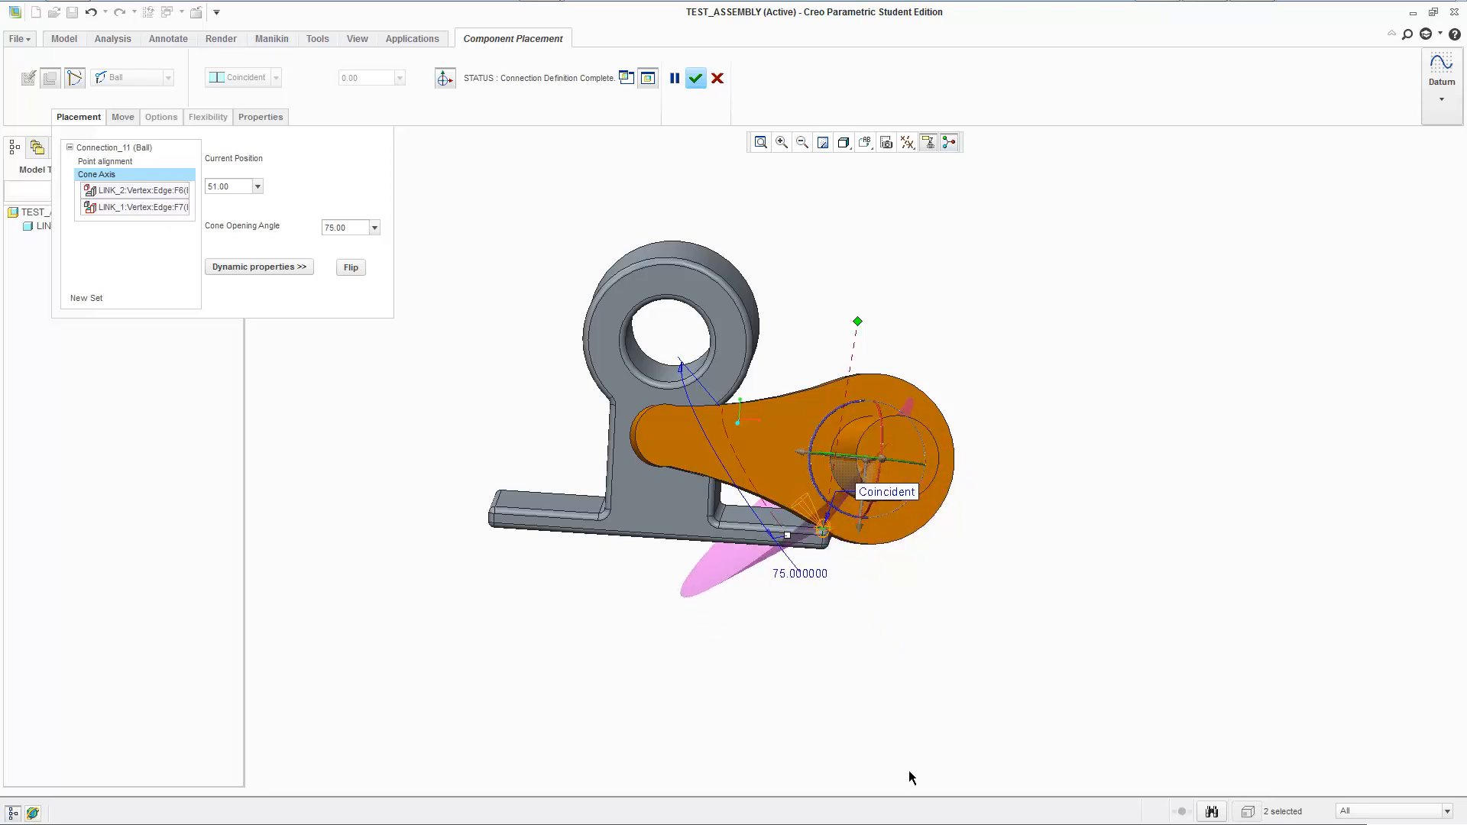
middle_drag(911, 770, 905, 651)
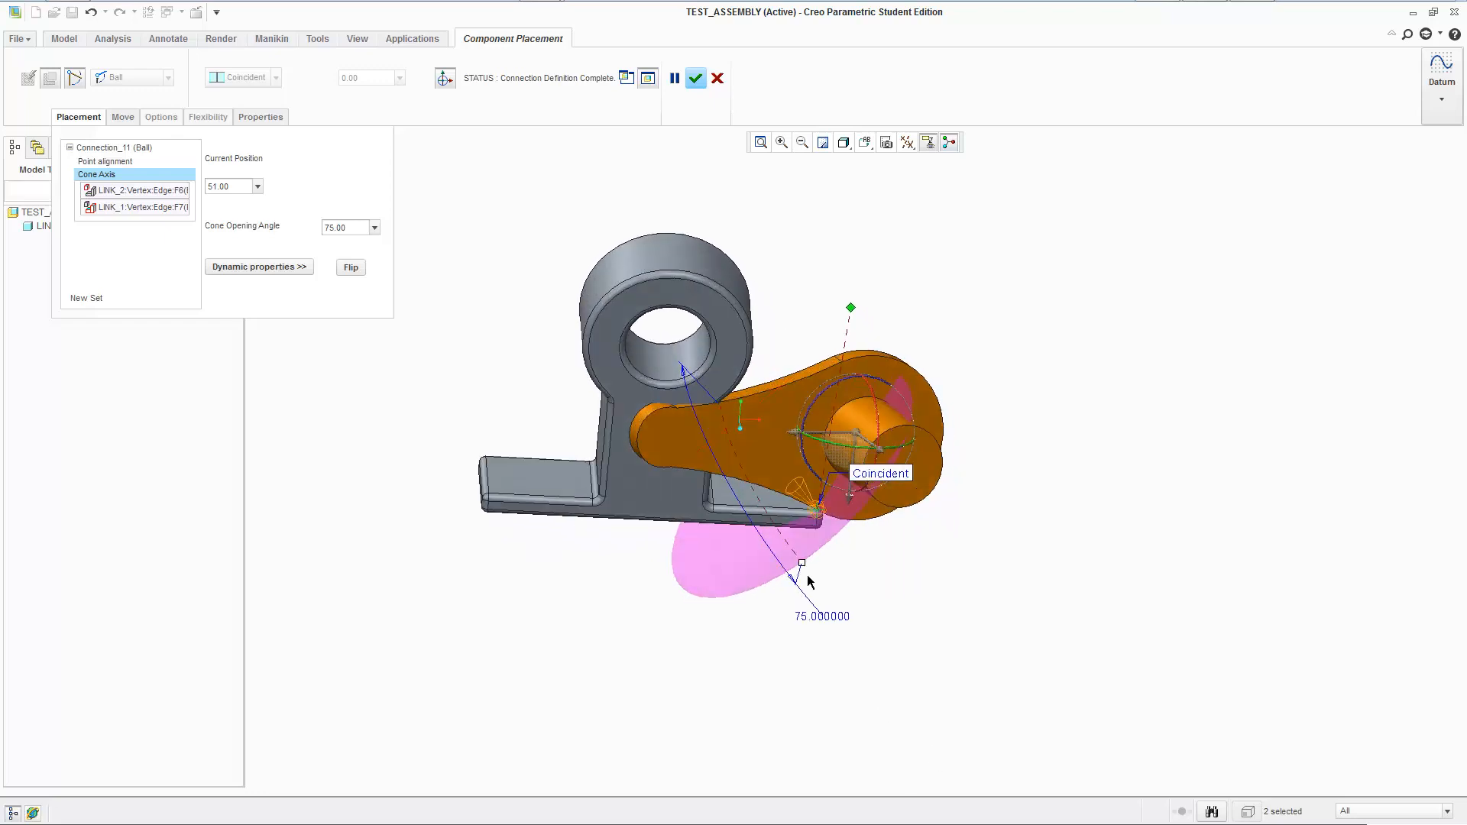
drag(802, 569, 764, 502)
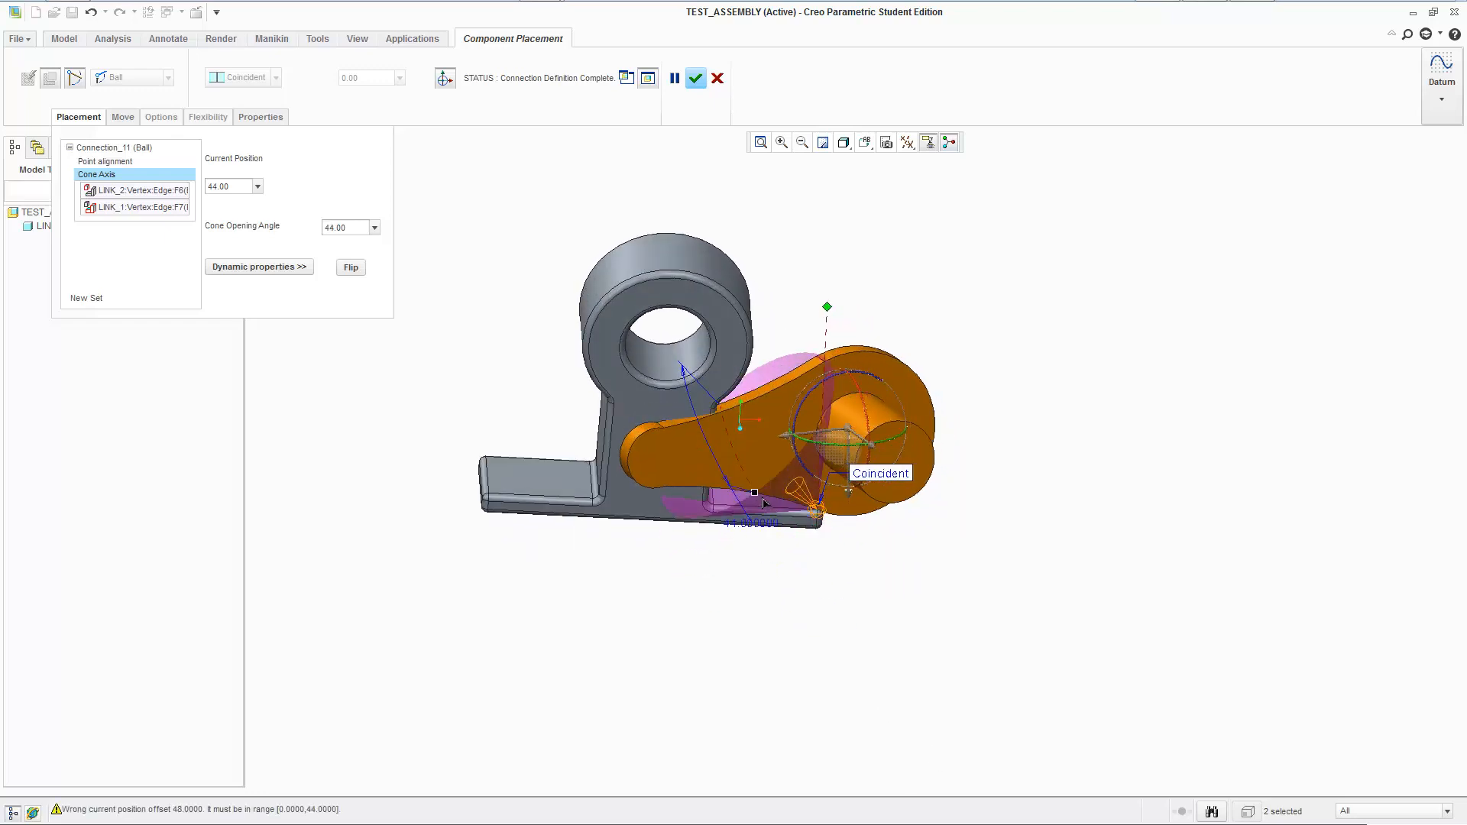
middle_drag(862, 603, 890, 615)
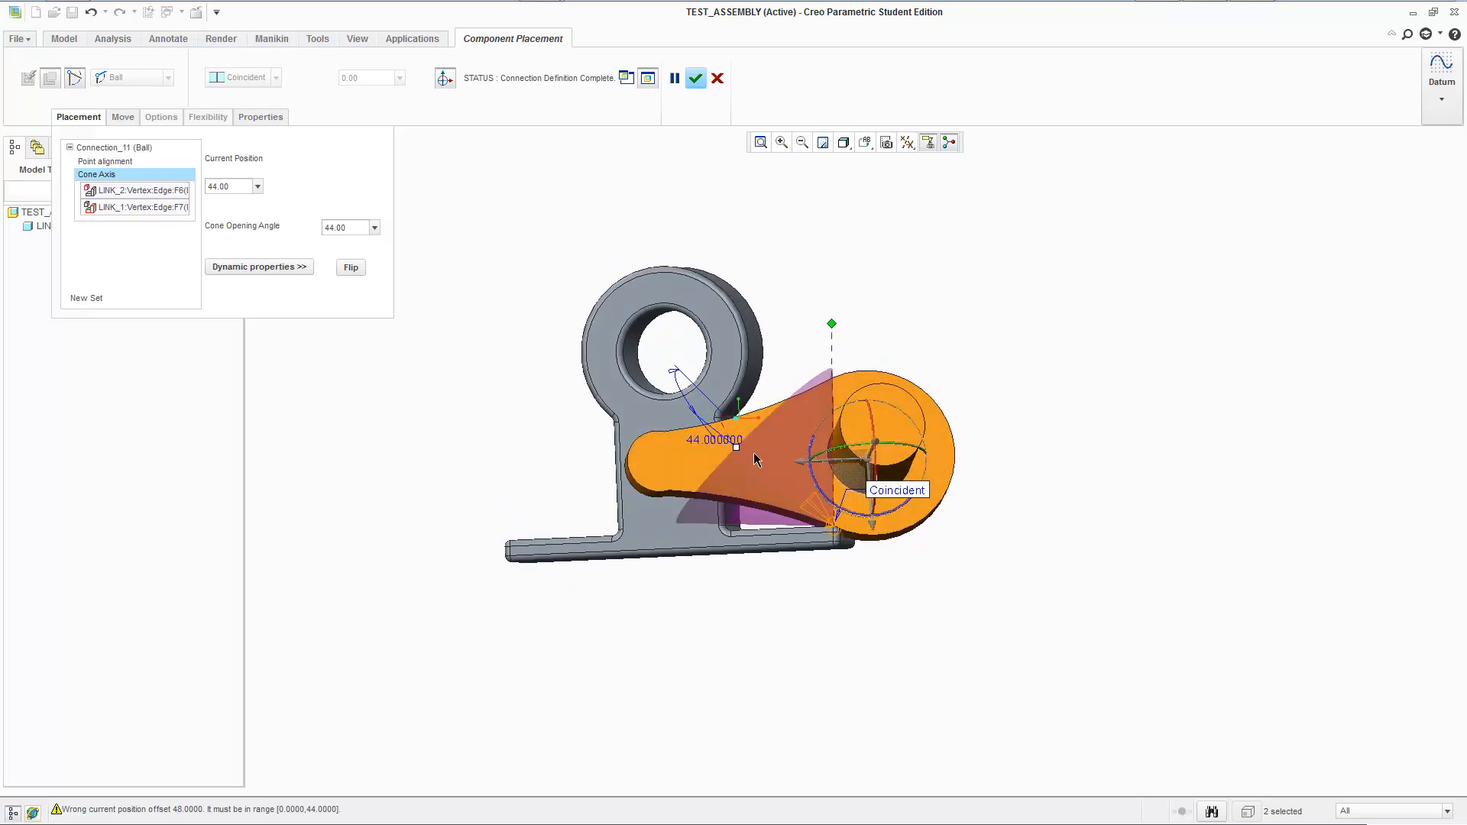
- Try narrowing the cone limit and widening it to 111 degrees, and discard the placement changes
drag(738, 453, 799, 473)
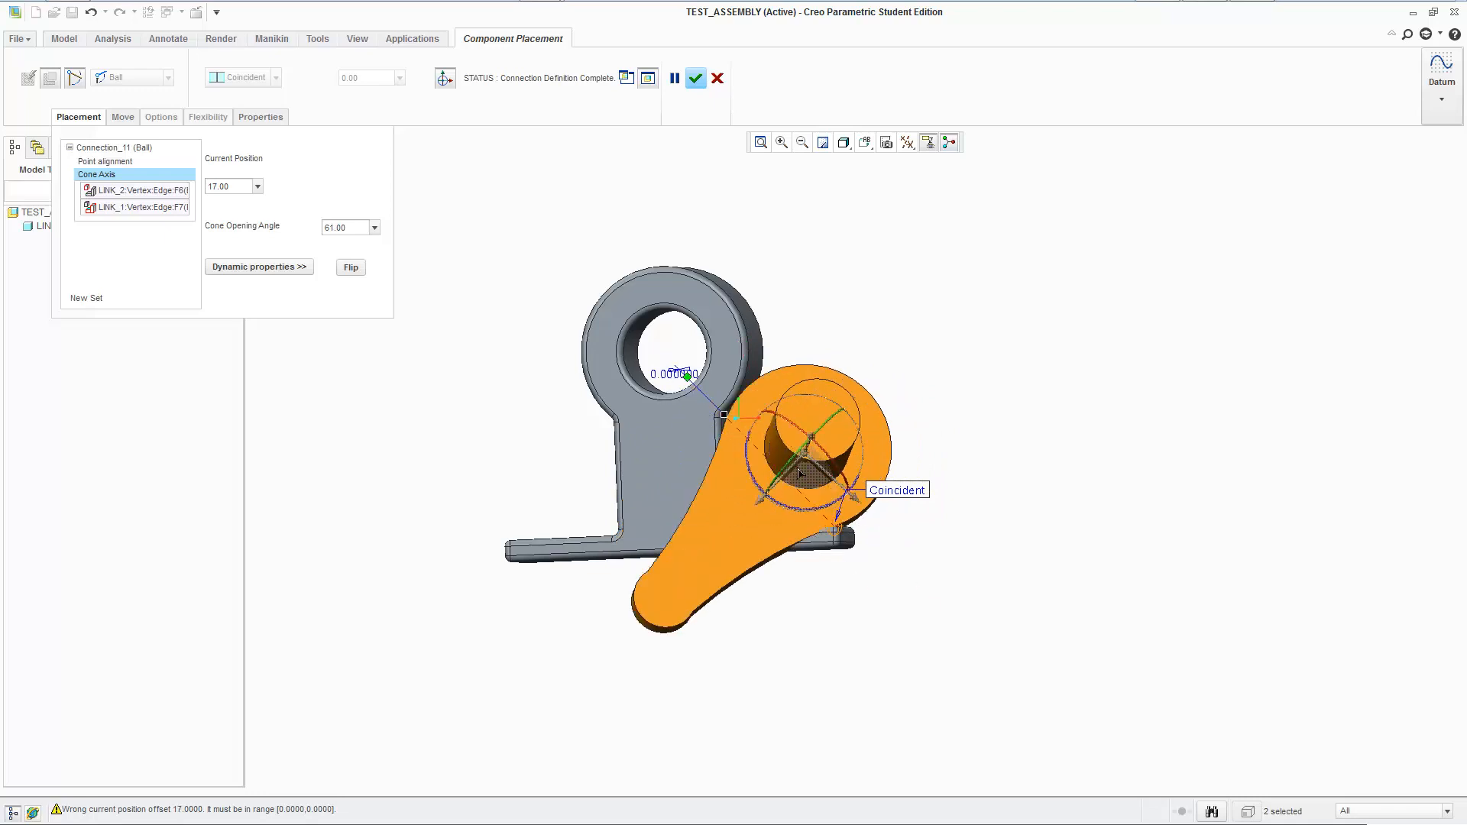
drag(837, 526, 945, 504)
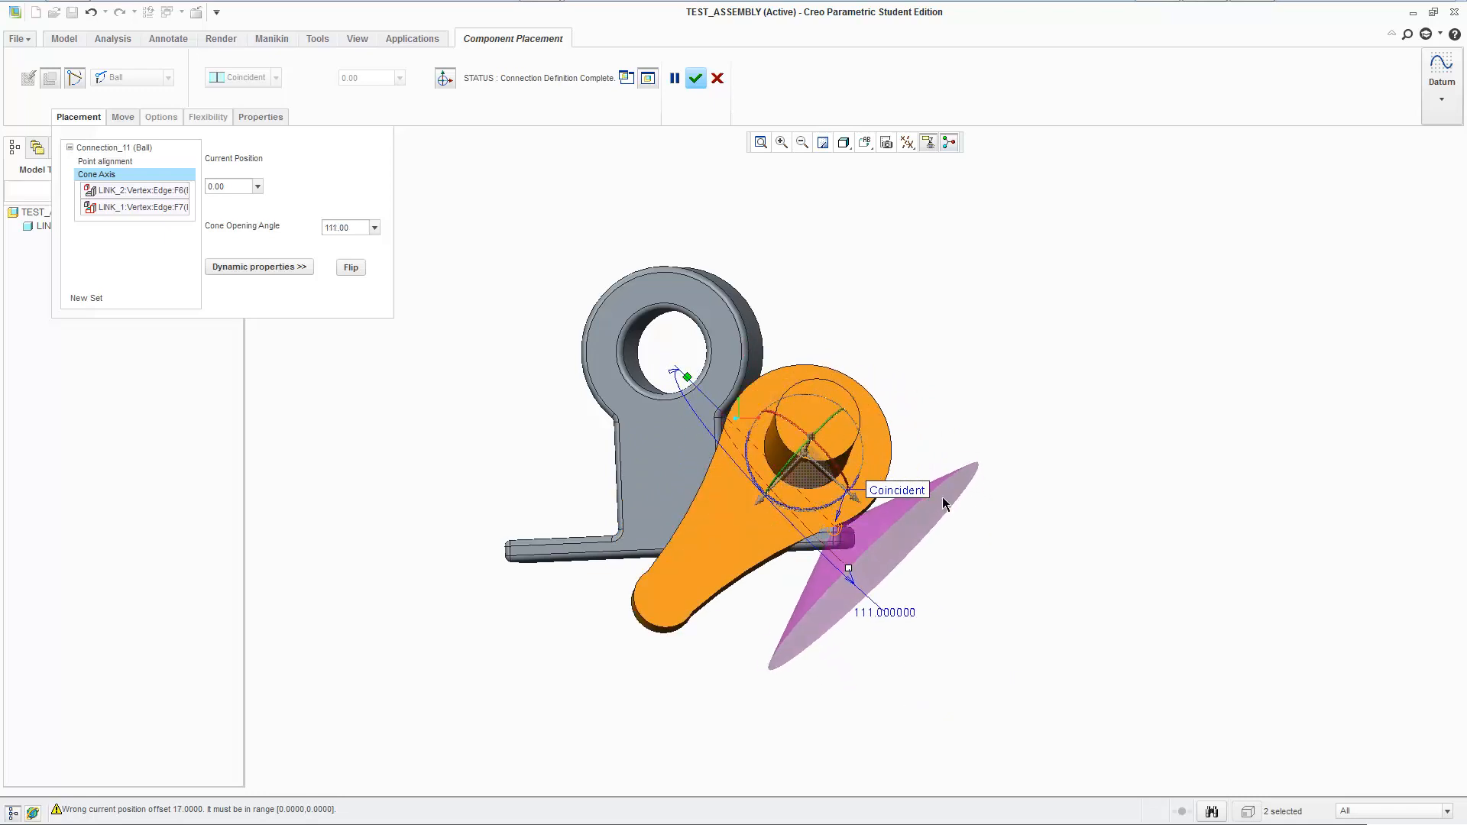
middle_drag(970, 405, 966, 392)
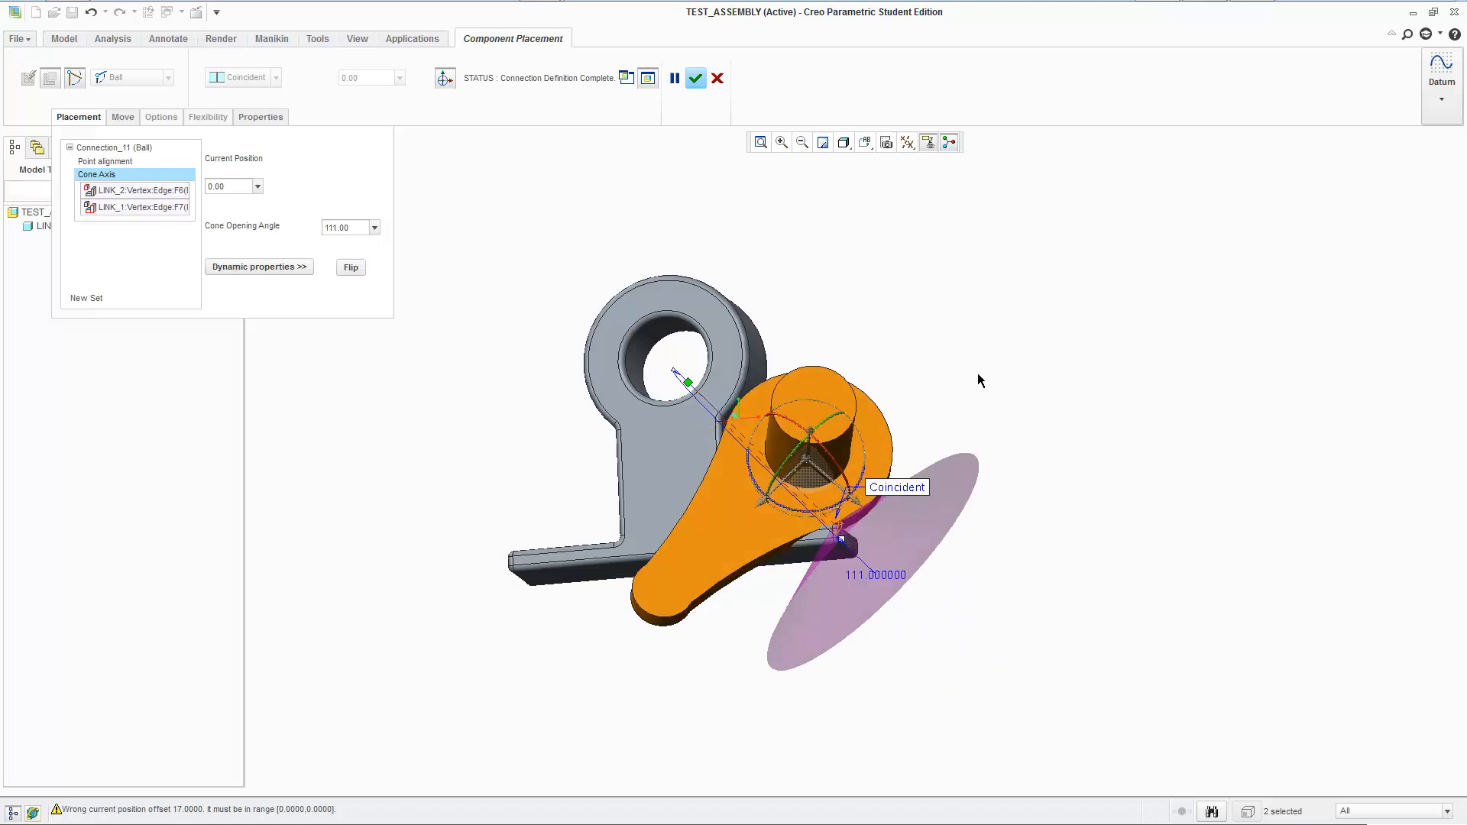
click(719, 78)
click(699, 439)
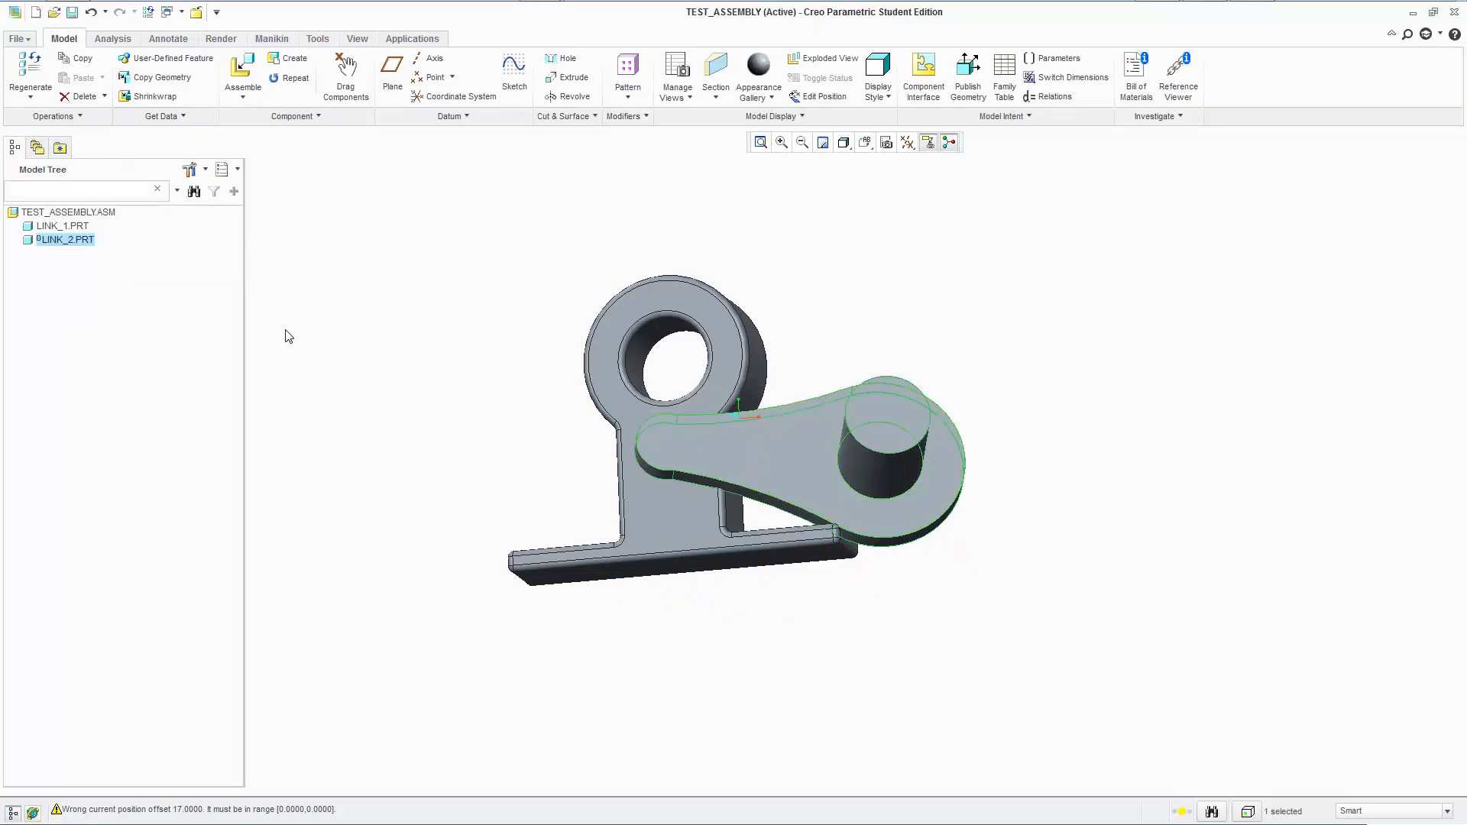
right_click(86, 242)
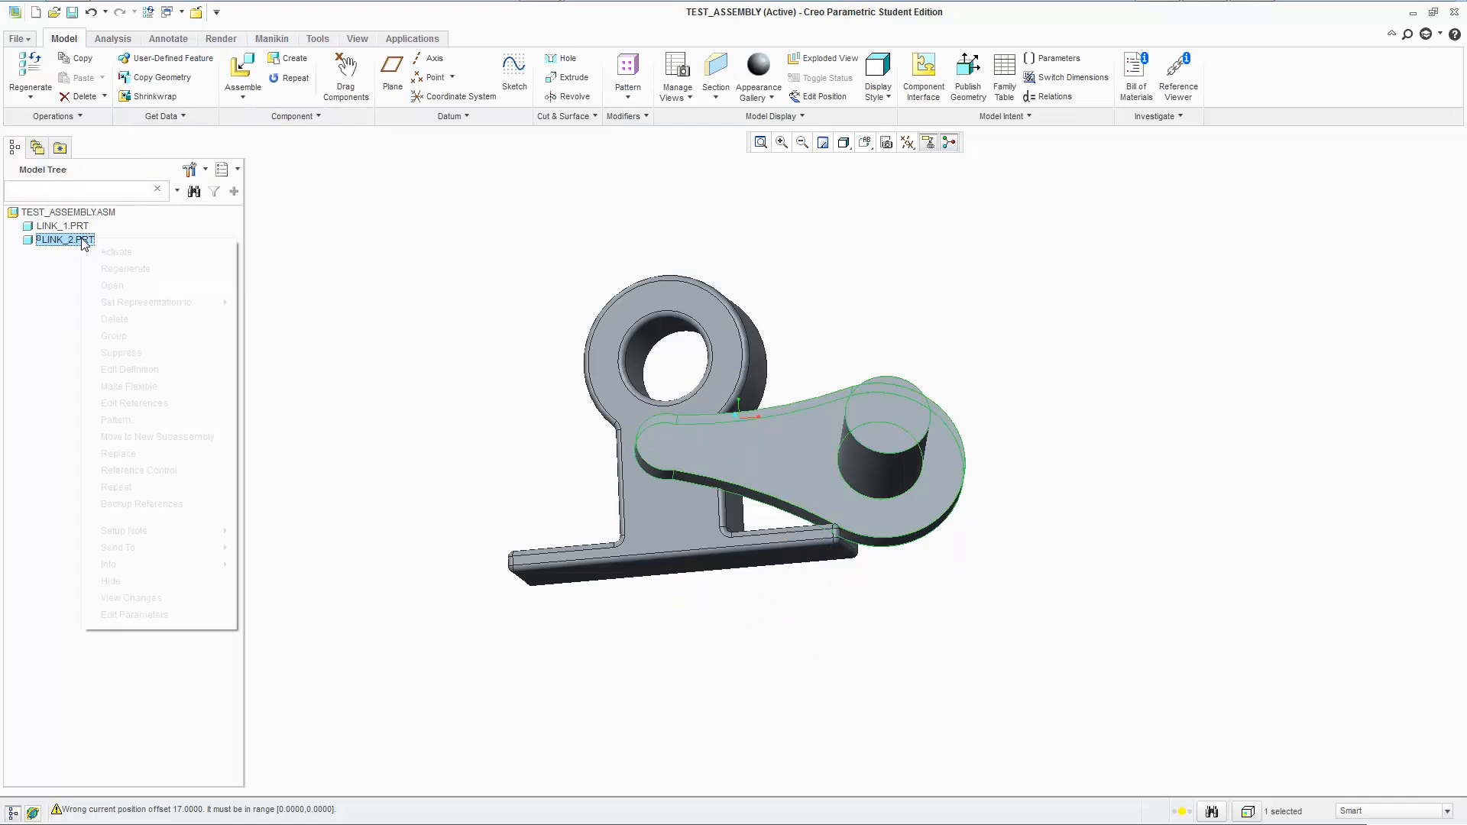
click(145, 369)
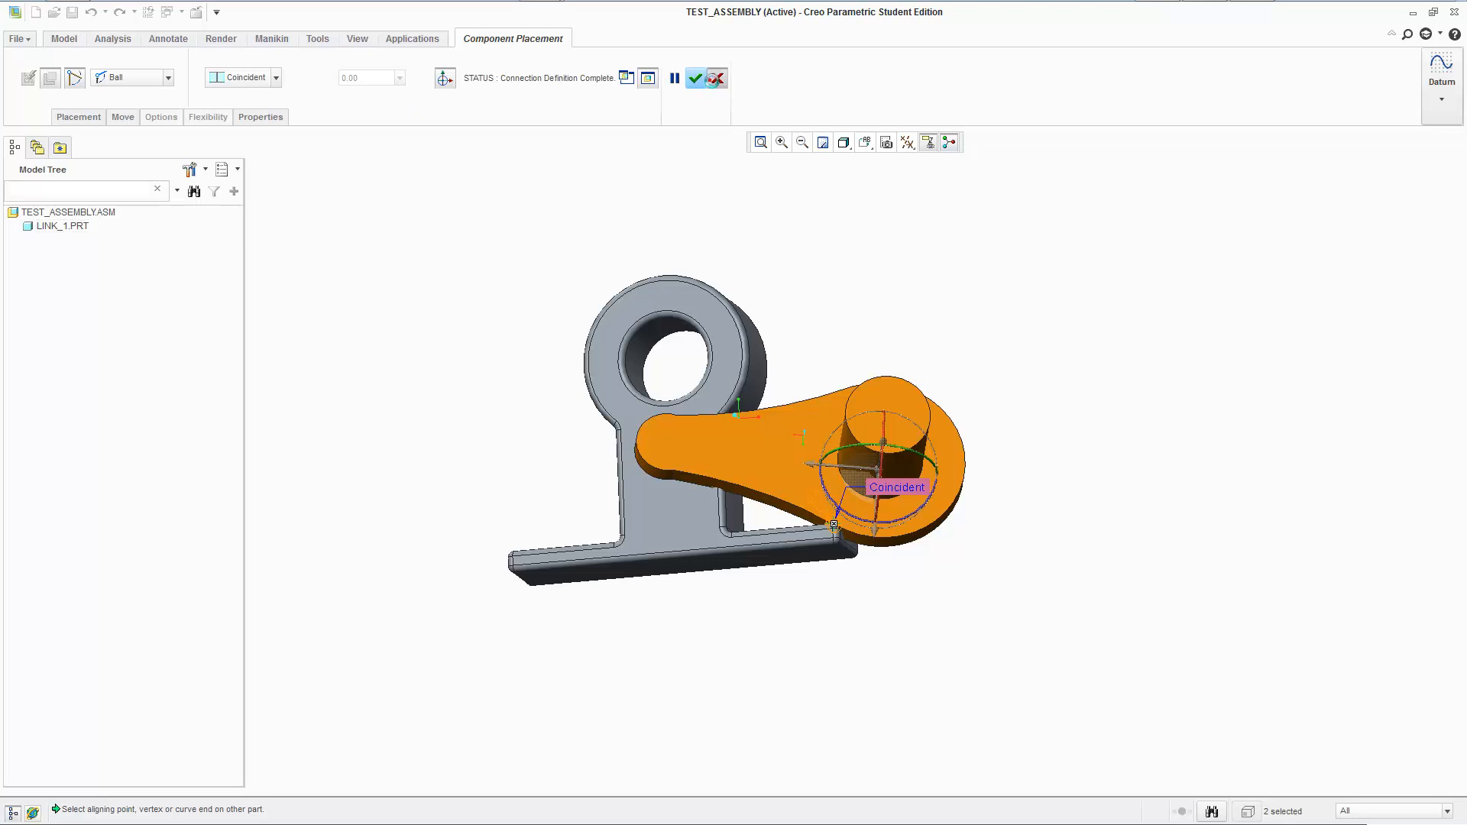
click(695, 77)
- Delete LINK_2.PRT with its ball joint from the assembly
right_click(77, 254)
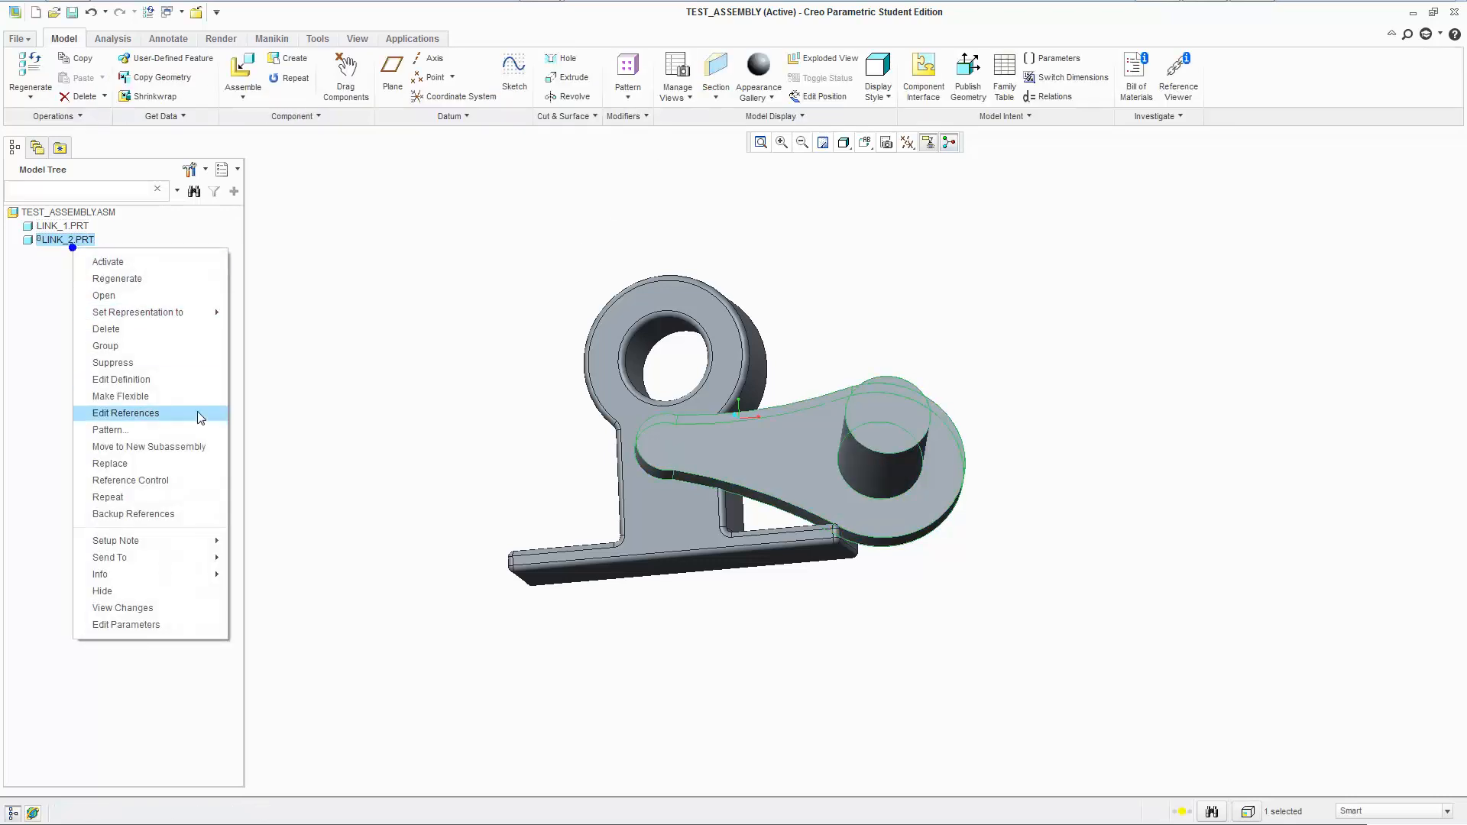
click(173, 345)
click(694, 436)
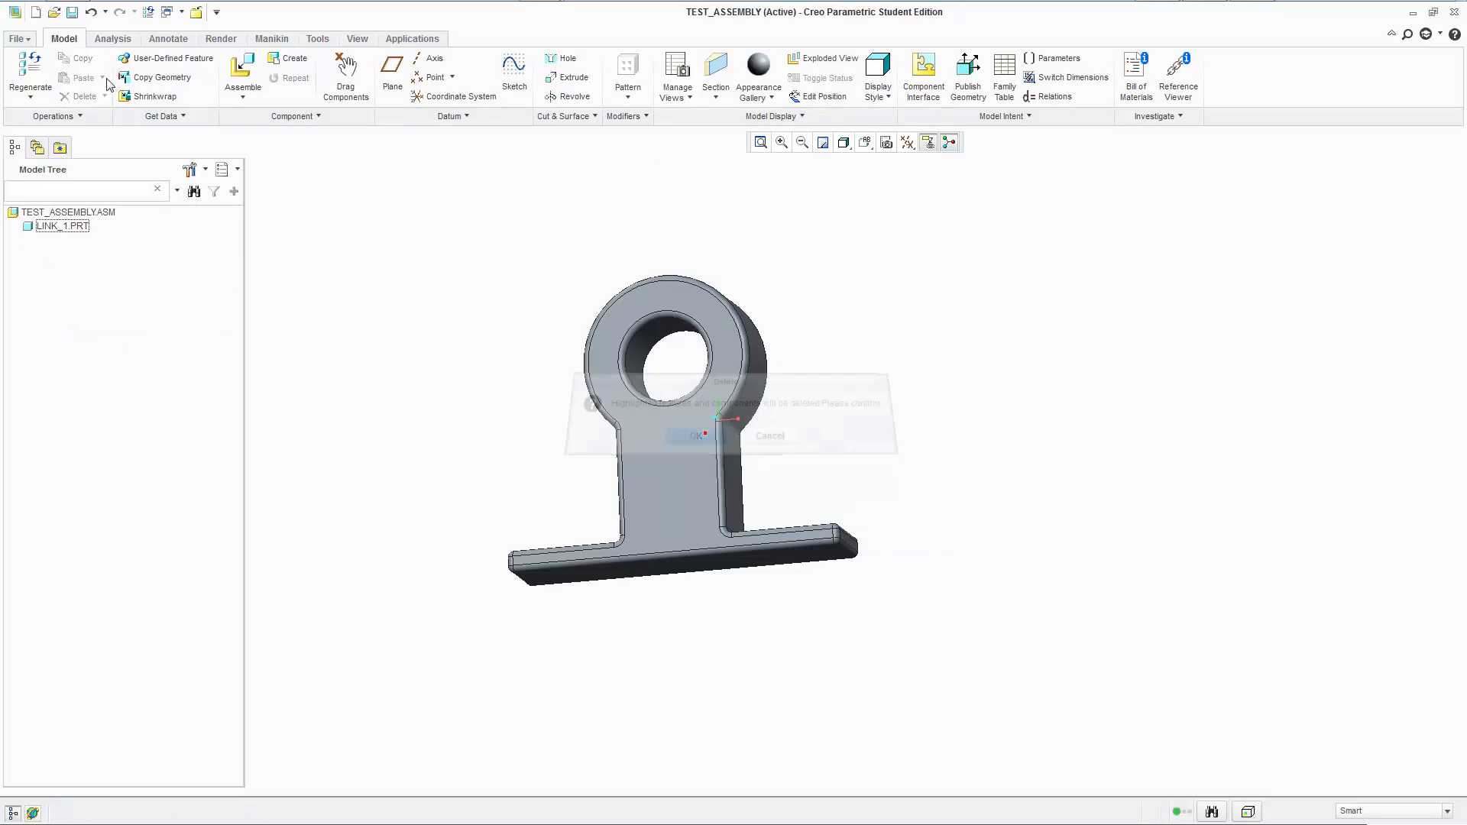
- Insert link_2.prt into the assembly as a new component beside LINK_1
click(243, 70)
click(642, 349)
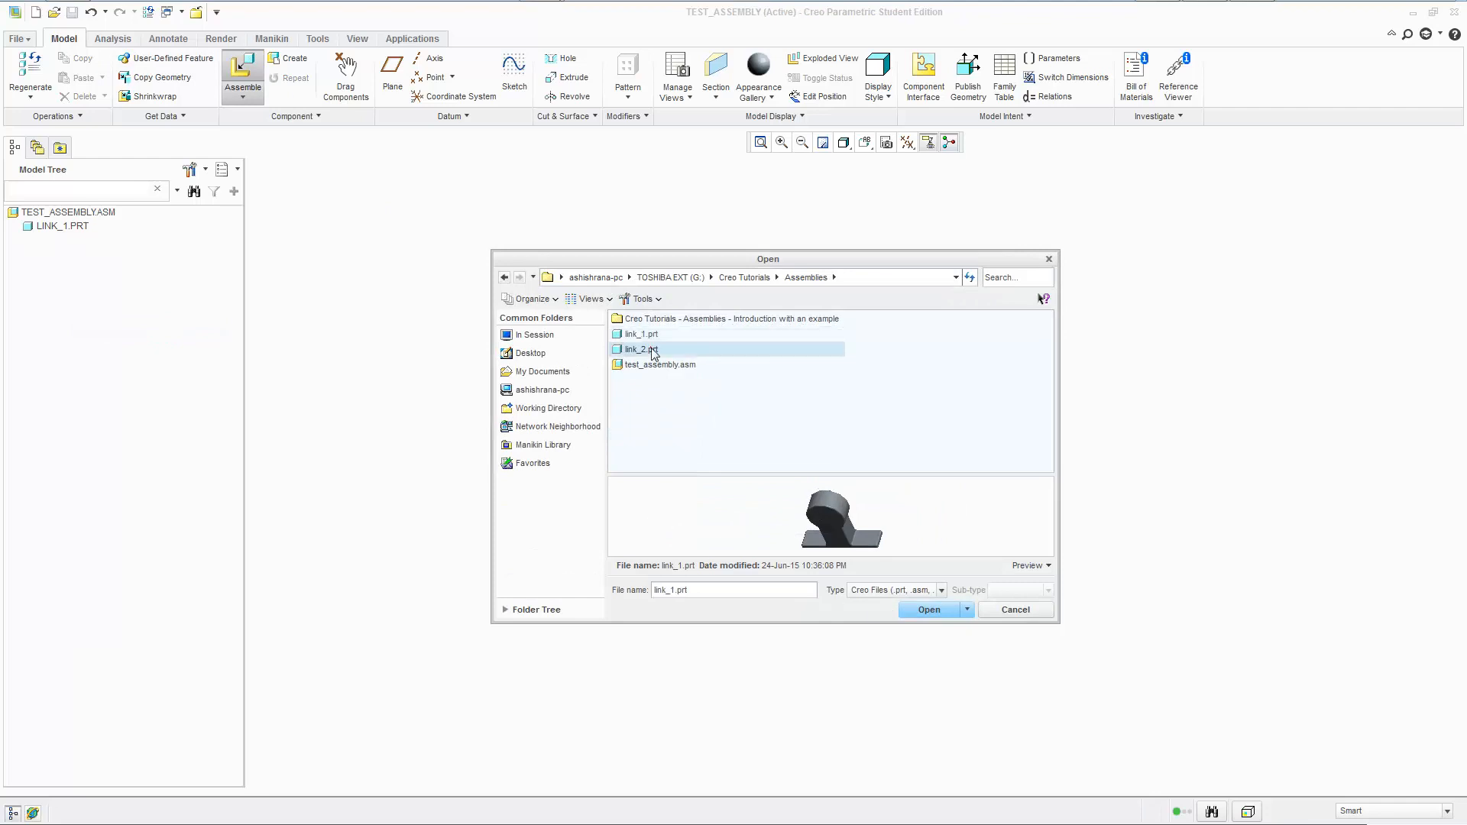
click(929, 610)
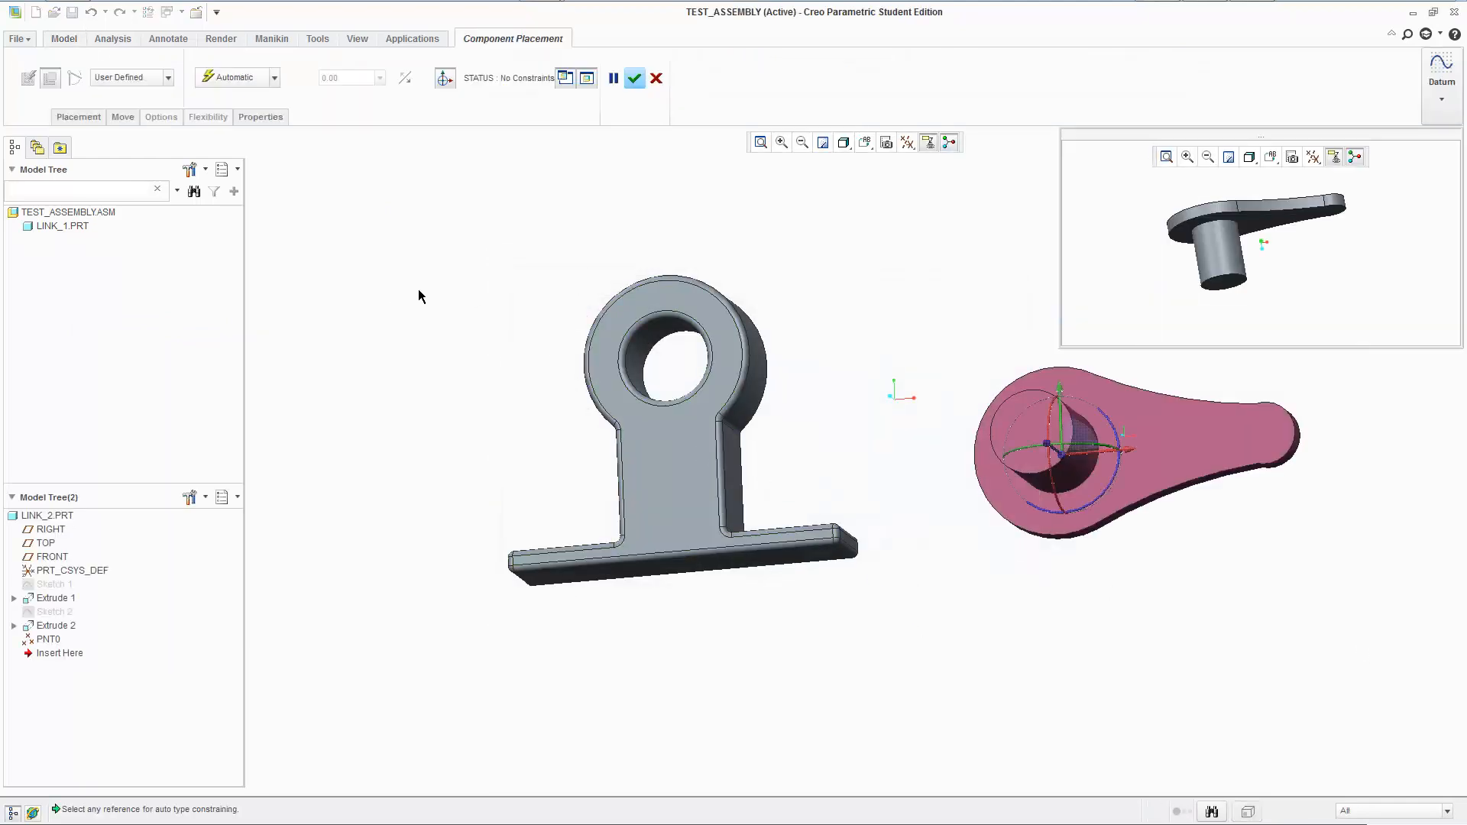
- Turn on the display of datum planes for the assembly and the new component
middle_drag(666, 194, 714, 216)
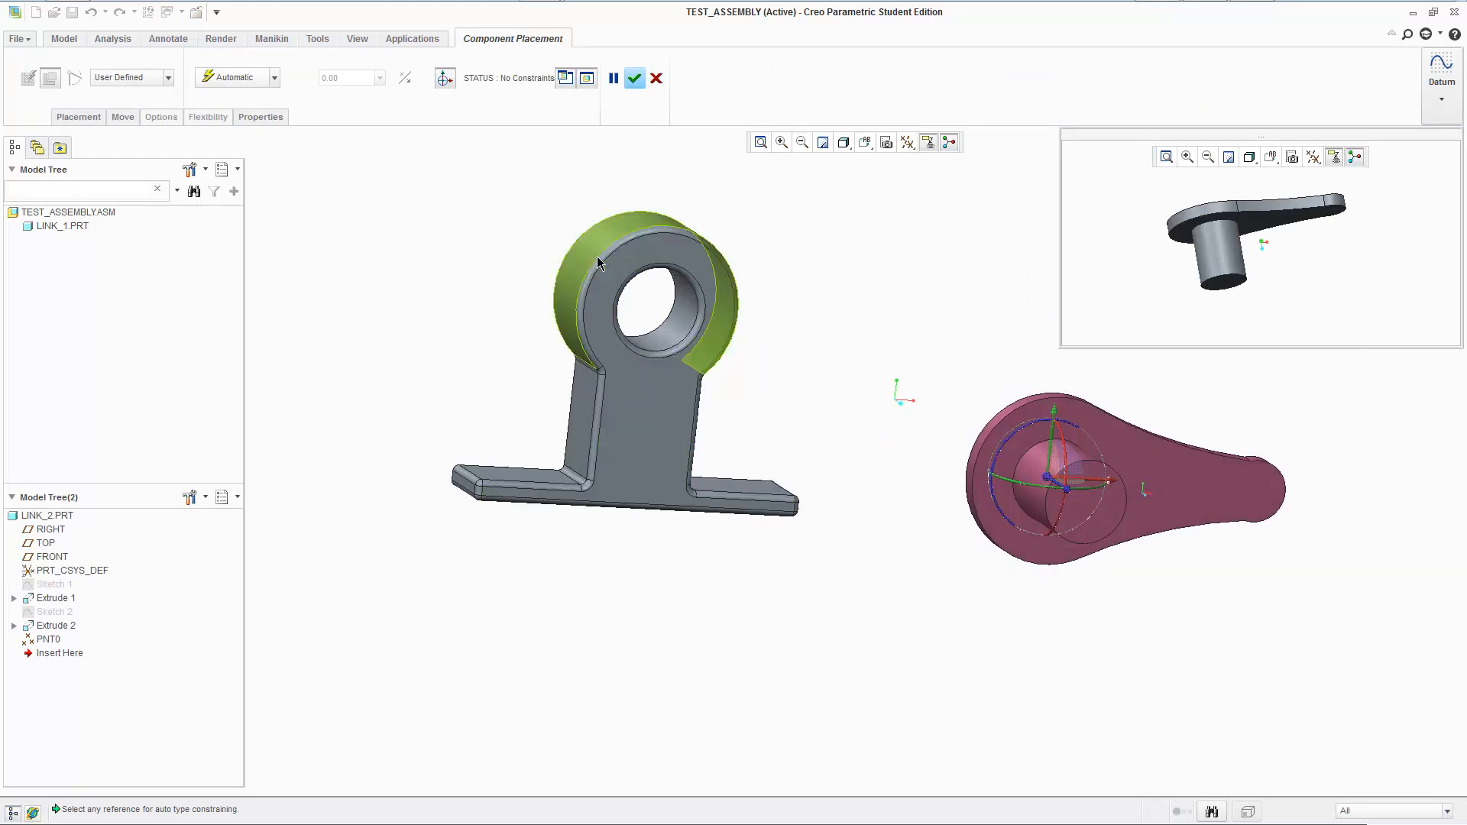
click(78, 117)
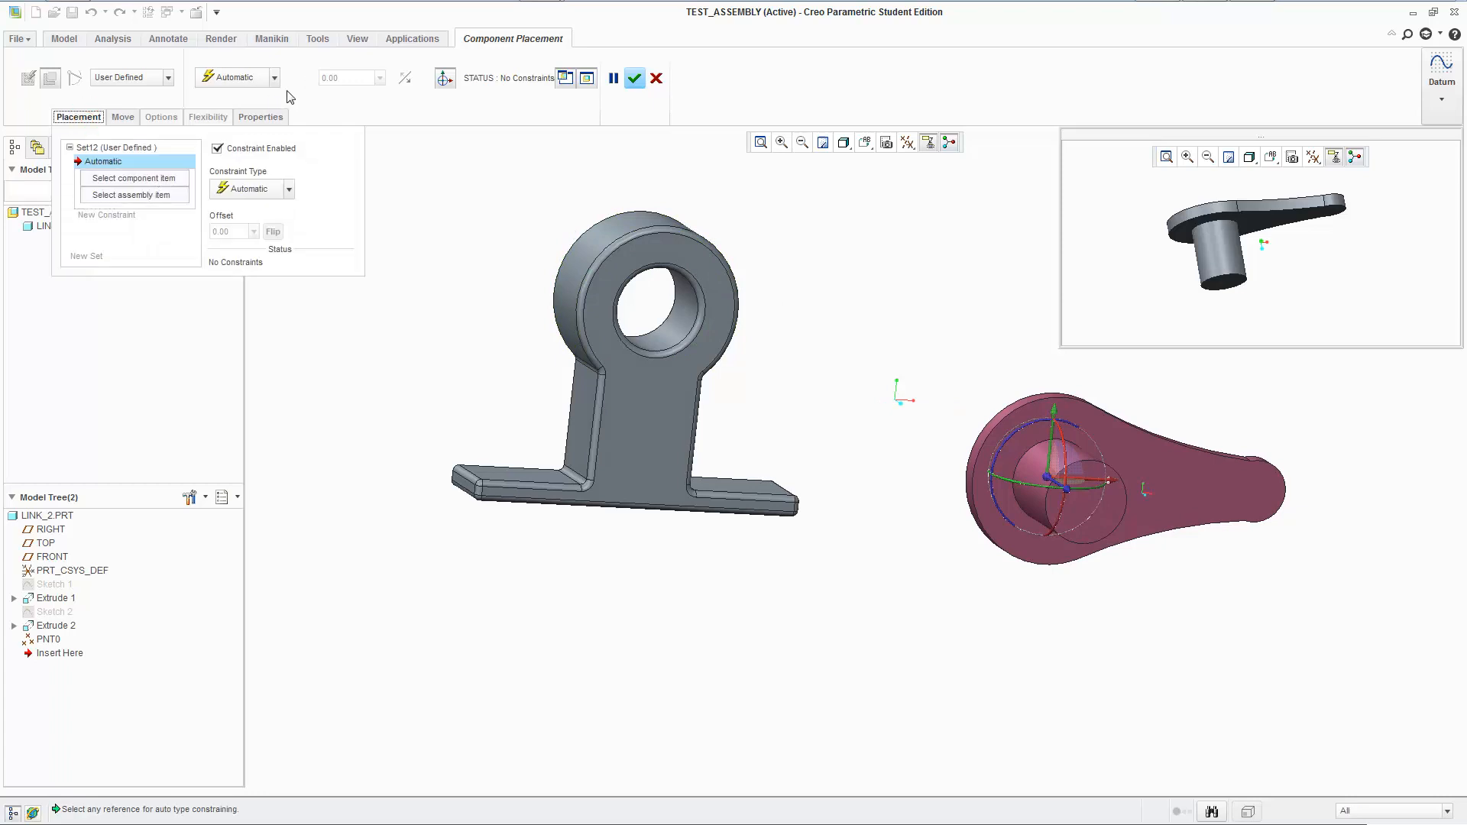
click(110, 116)
click(134, 78)
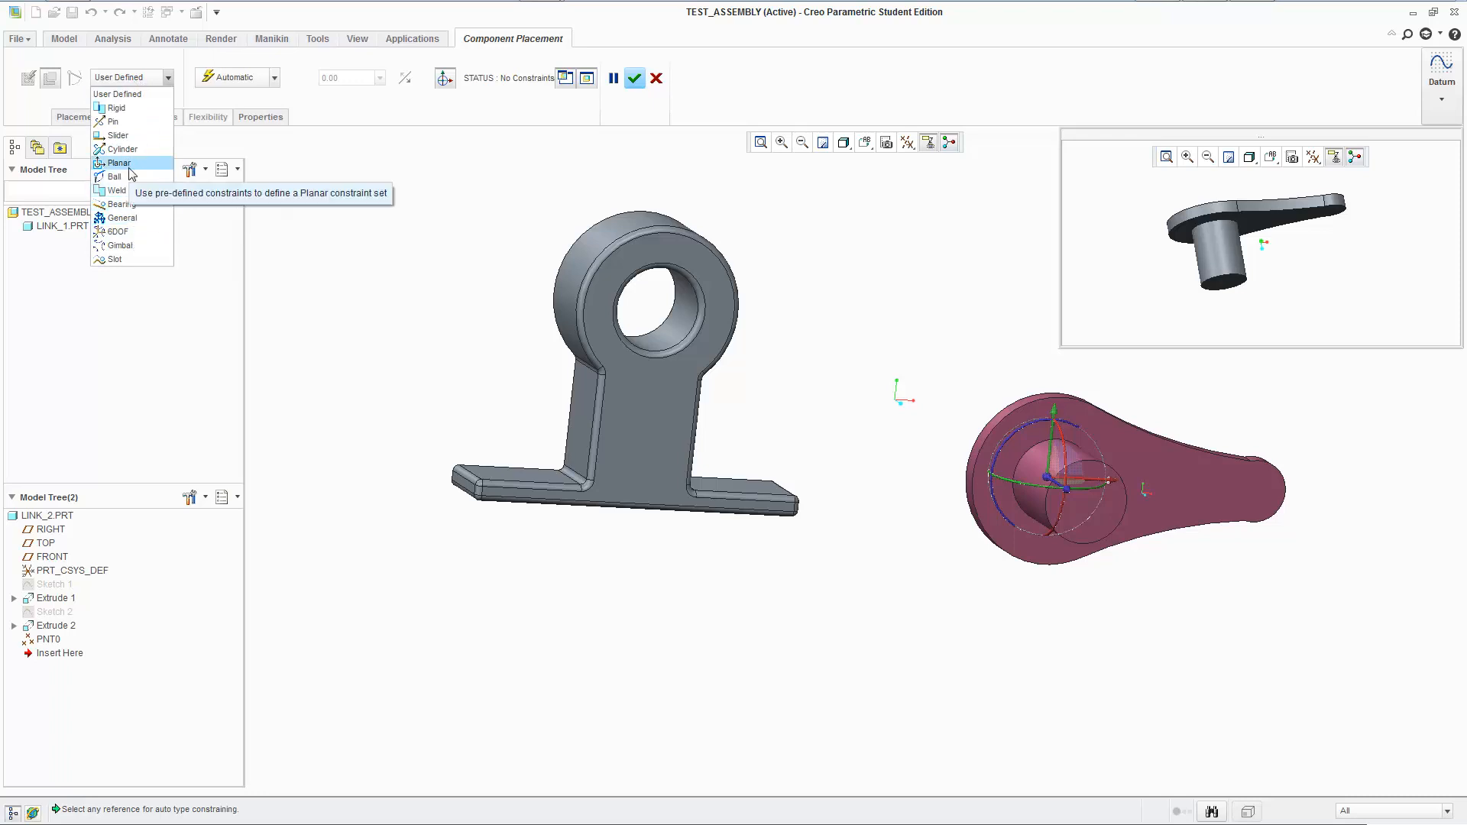
click(908, 145)
click(926, 143)
click(926, 250)
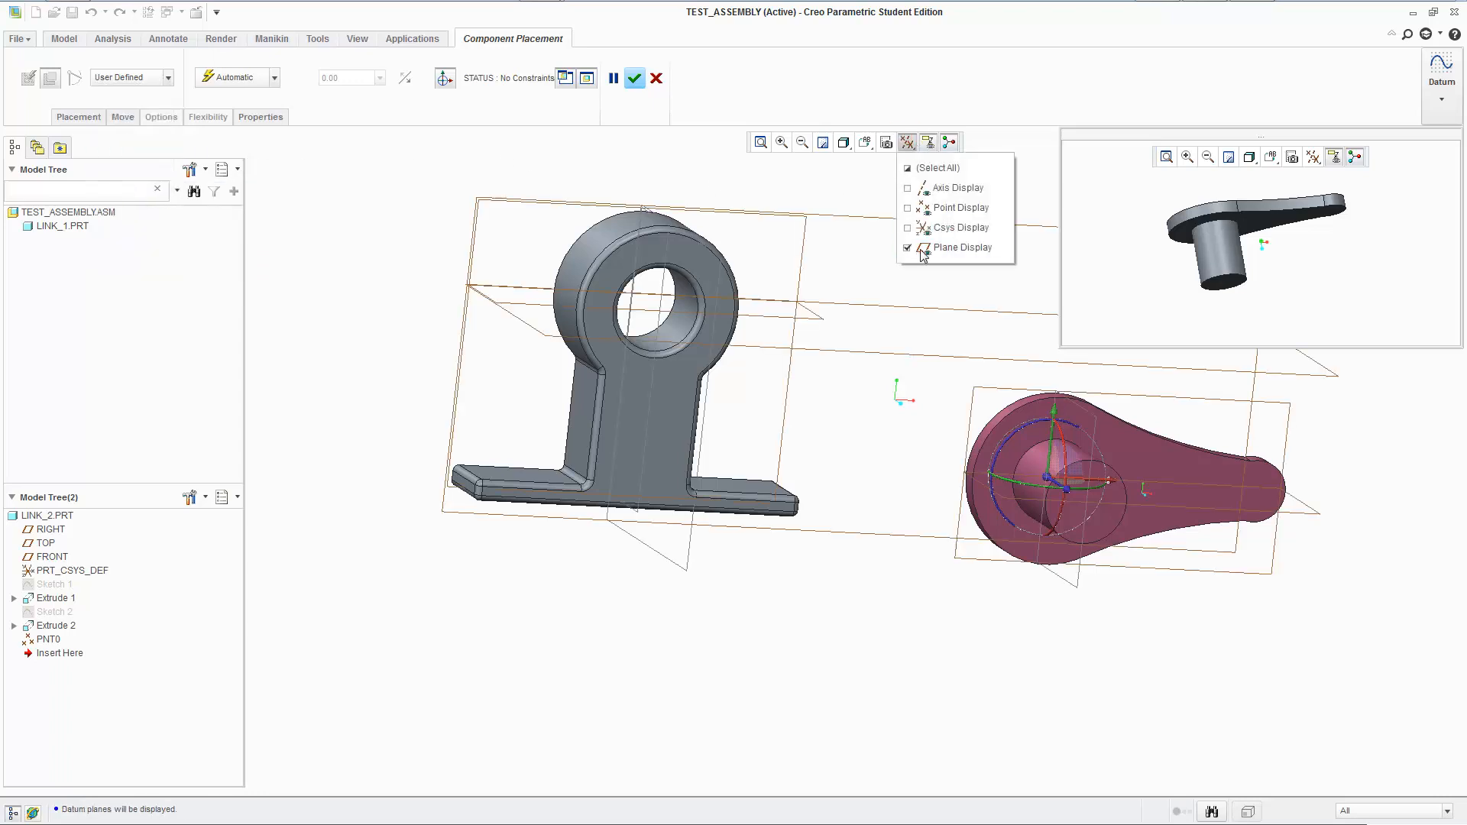
- Give LINK_2 a Planar connection that makes its vertical centre datum plane coincident with the assembly's matching plane through LINK_1
click(79, 117)
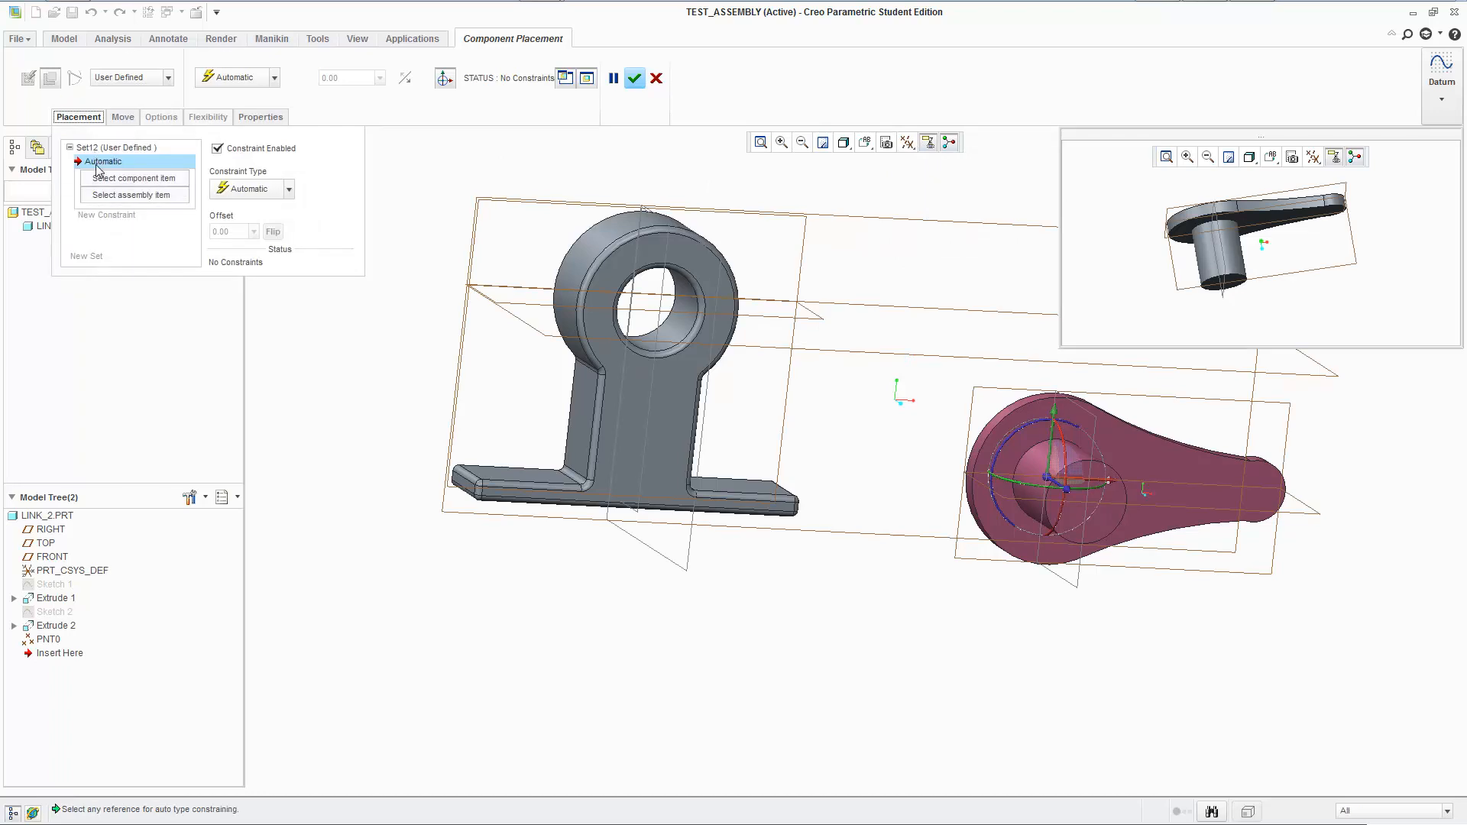
click(79, 117)
click(145, 78)
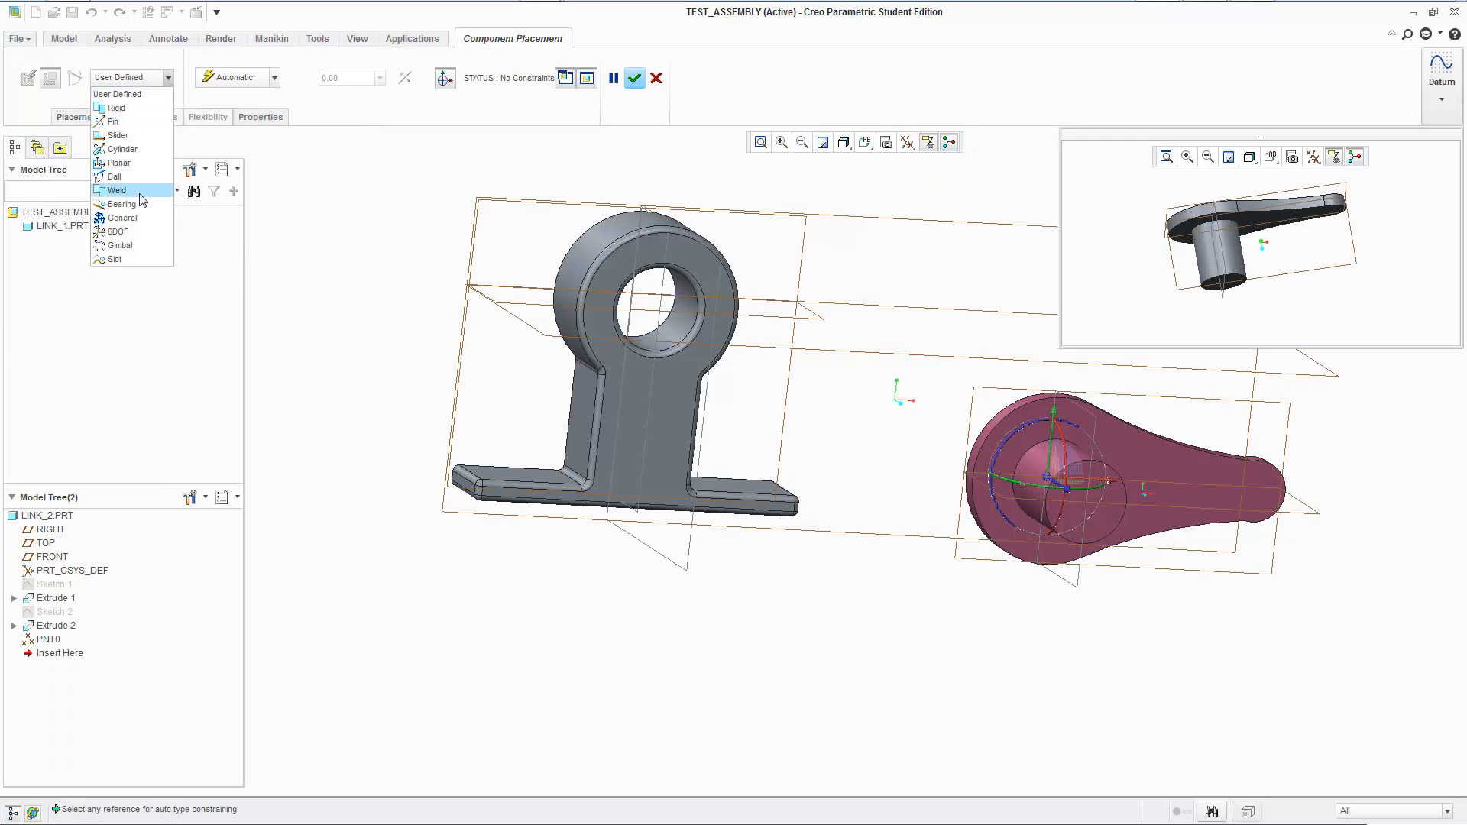
click(145, 164)
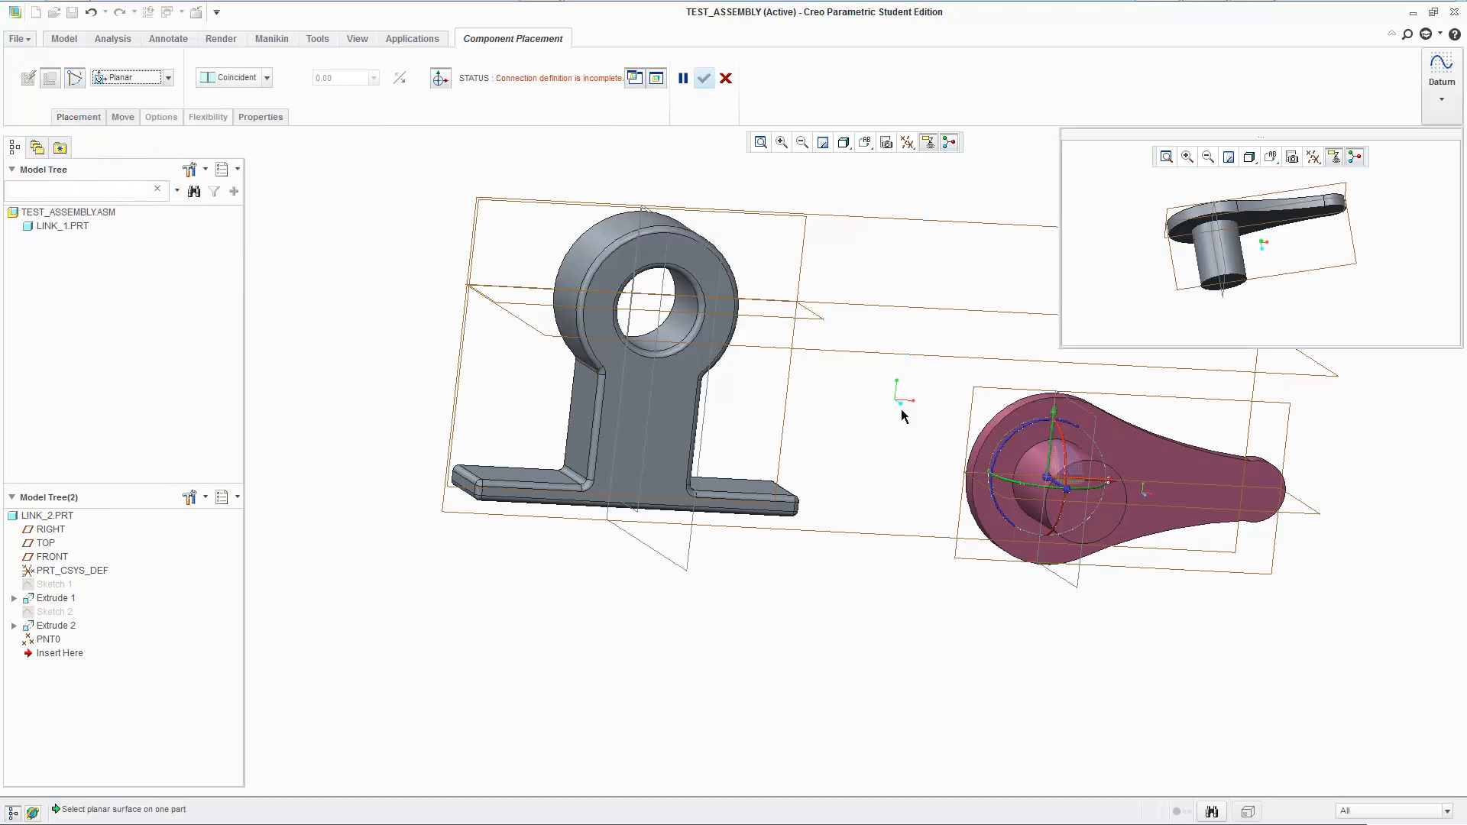
click(1100, 428)
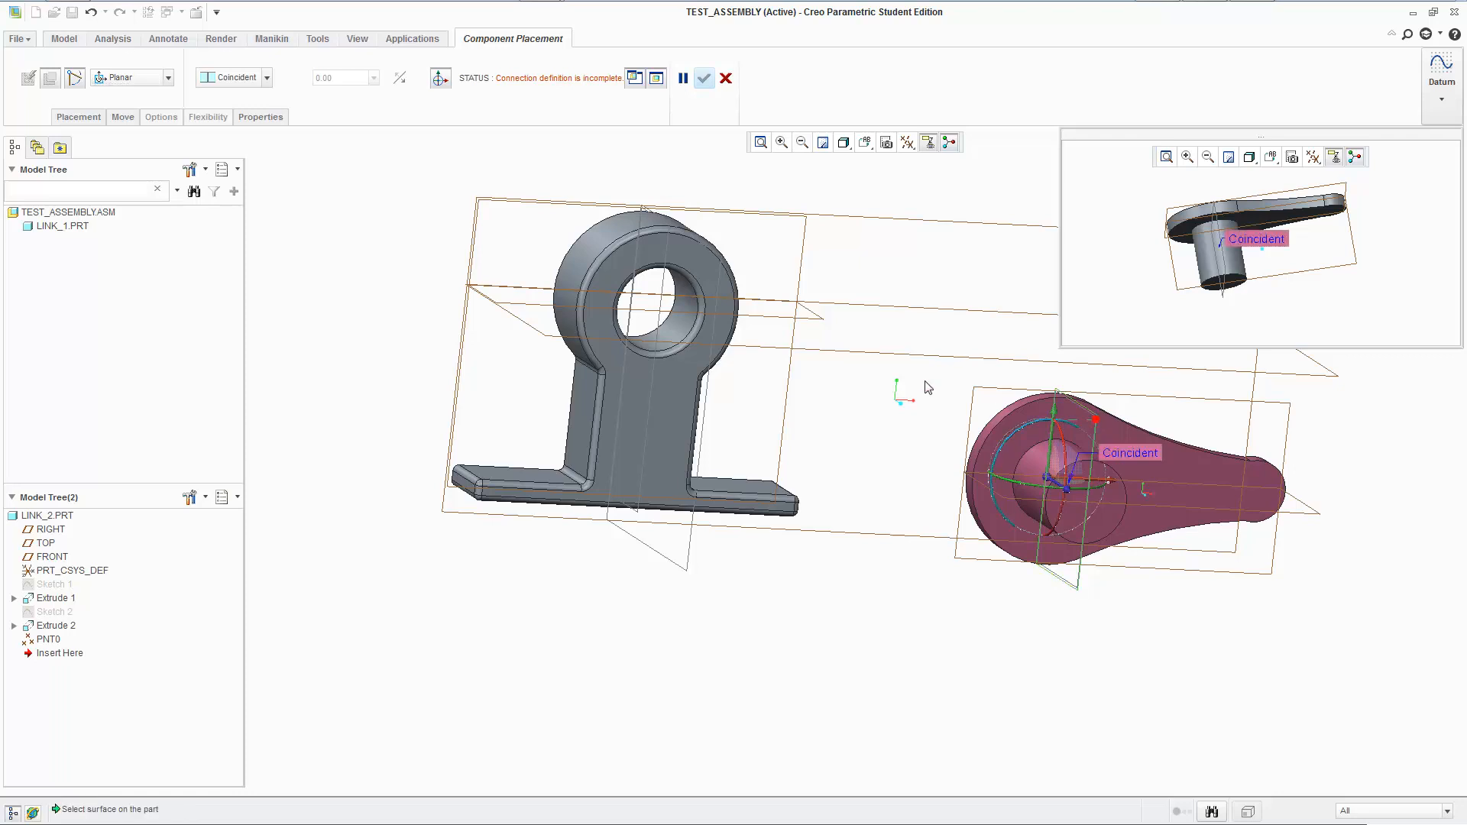
click(718, 270)
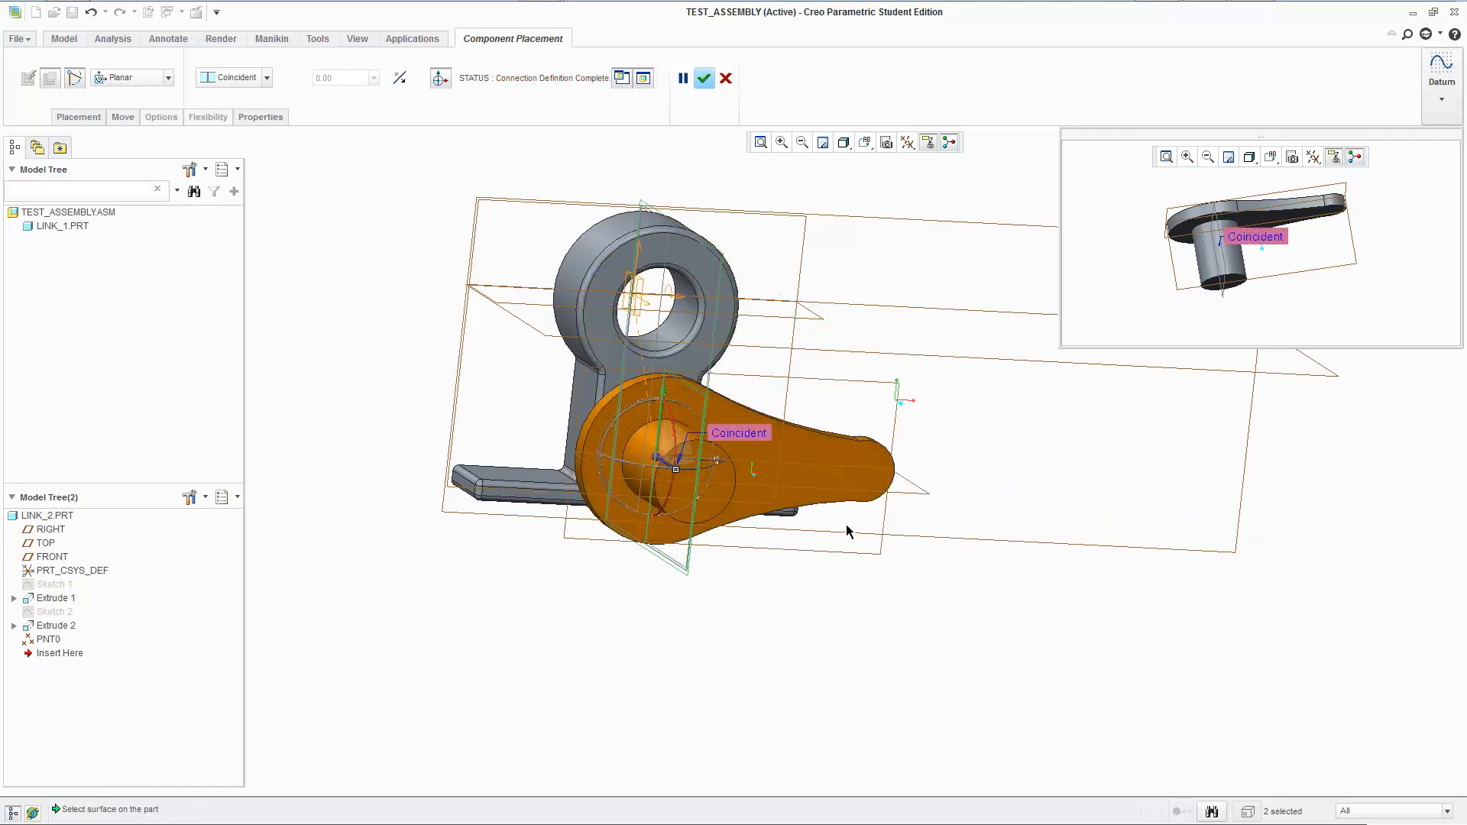
- Try switching the Planar constraint to the horizontal TOP datum planes of LINK_2 and the assembly
middle_drag(879, 418, 913, 481)
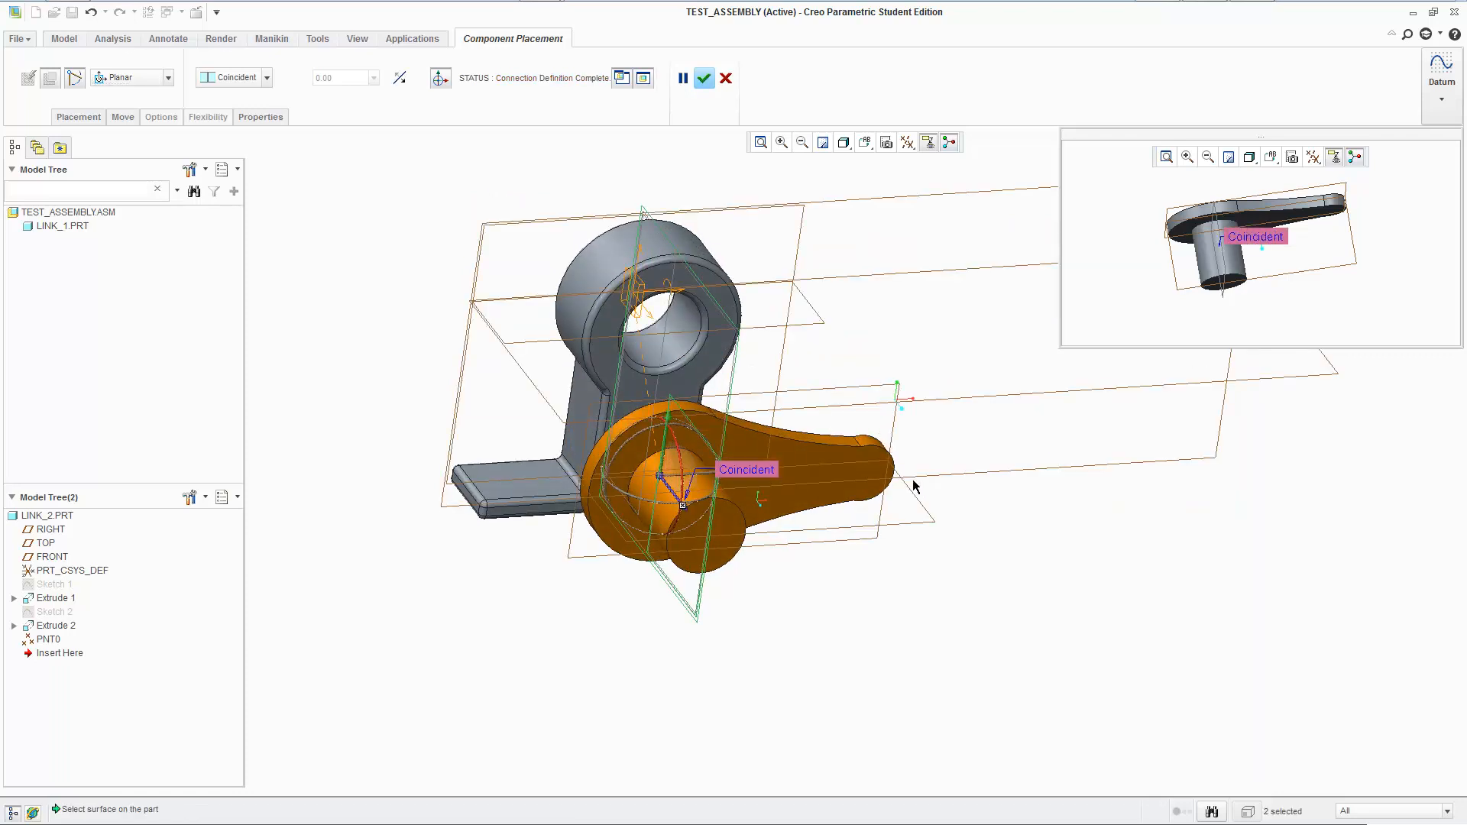
click(928, 516)
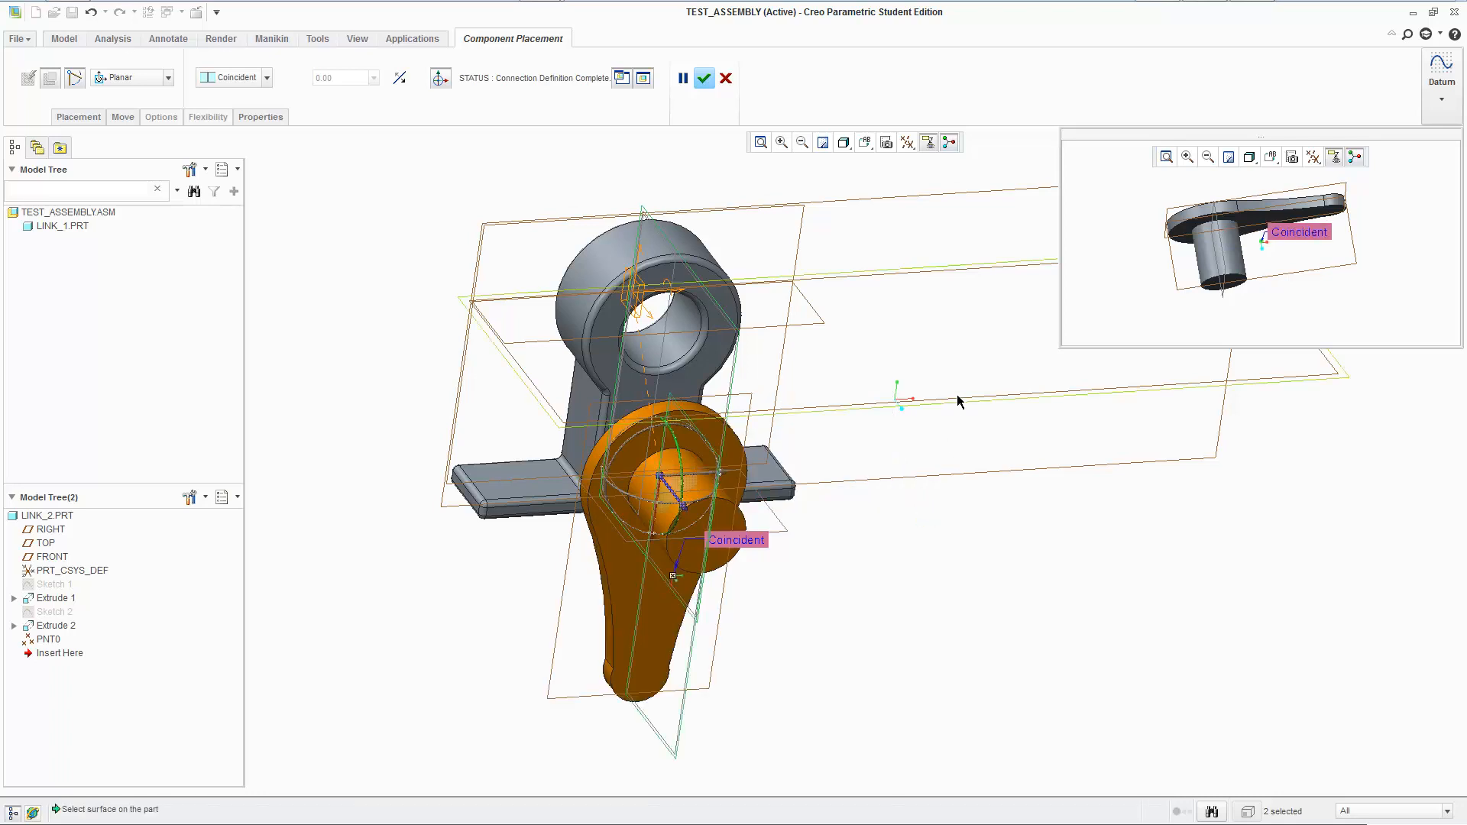
click(958, 397)
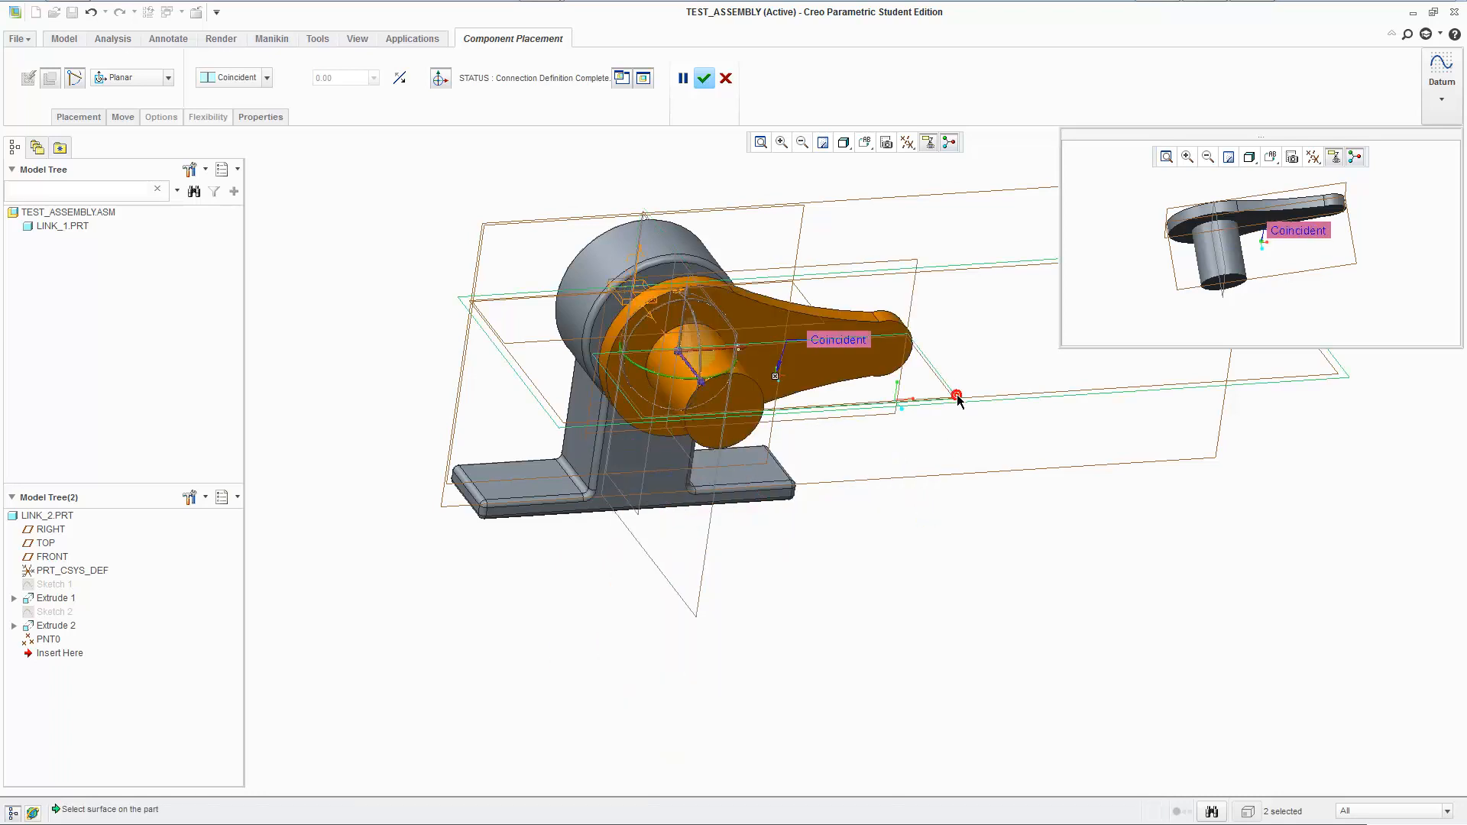
- Remove both TOP plane references from the Planar constraint and make the vertical centre planes of LINK_2 and the assembly coincident again
click(90, 119)
click(146, 218)
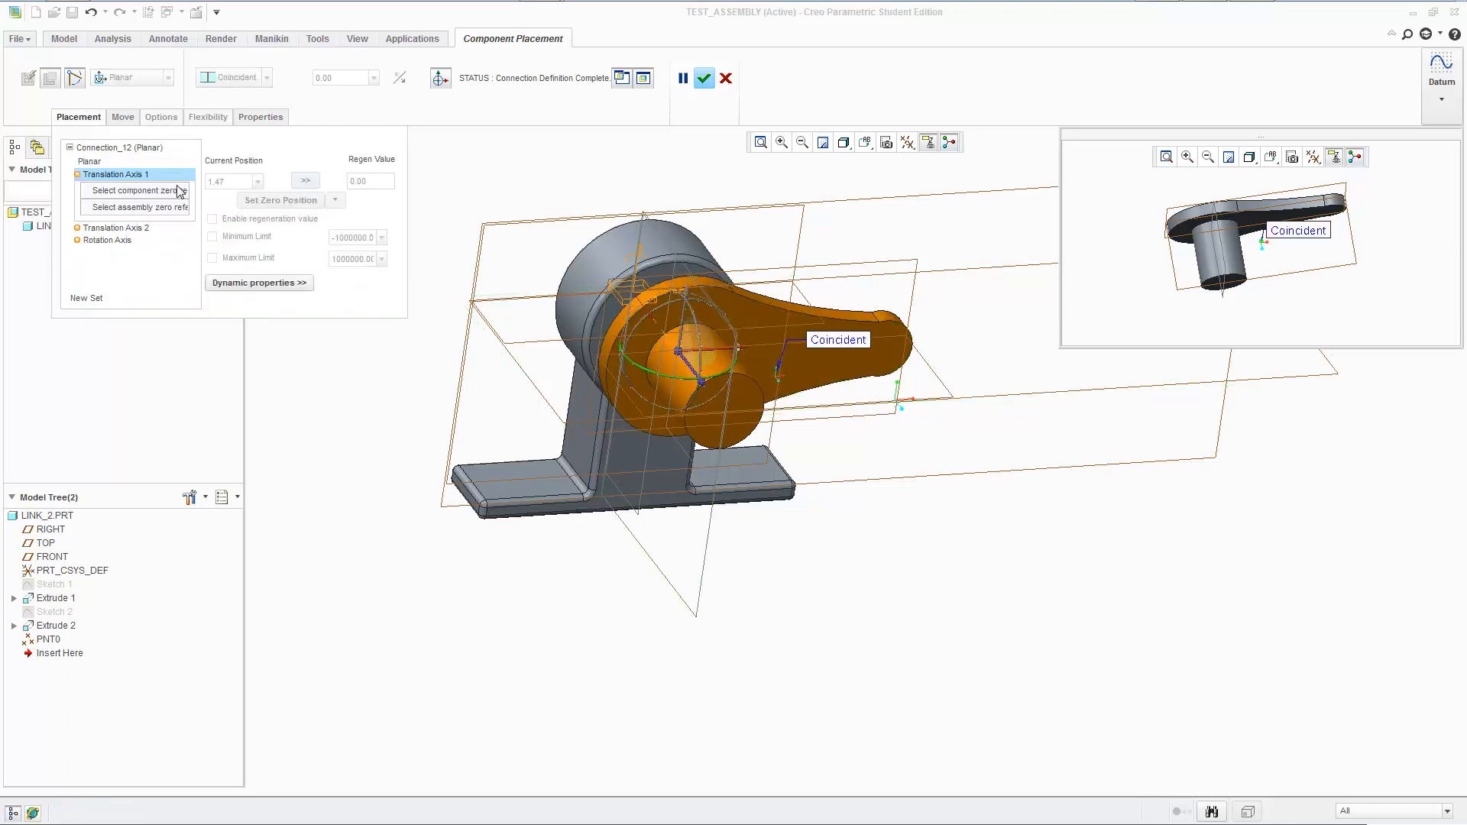
click(105, 162)
right_click(130, 179)
click(142, 191)
right_click(145, 192)
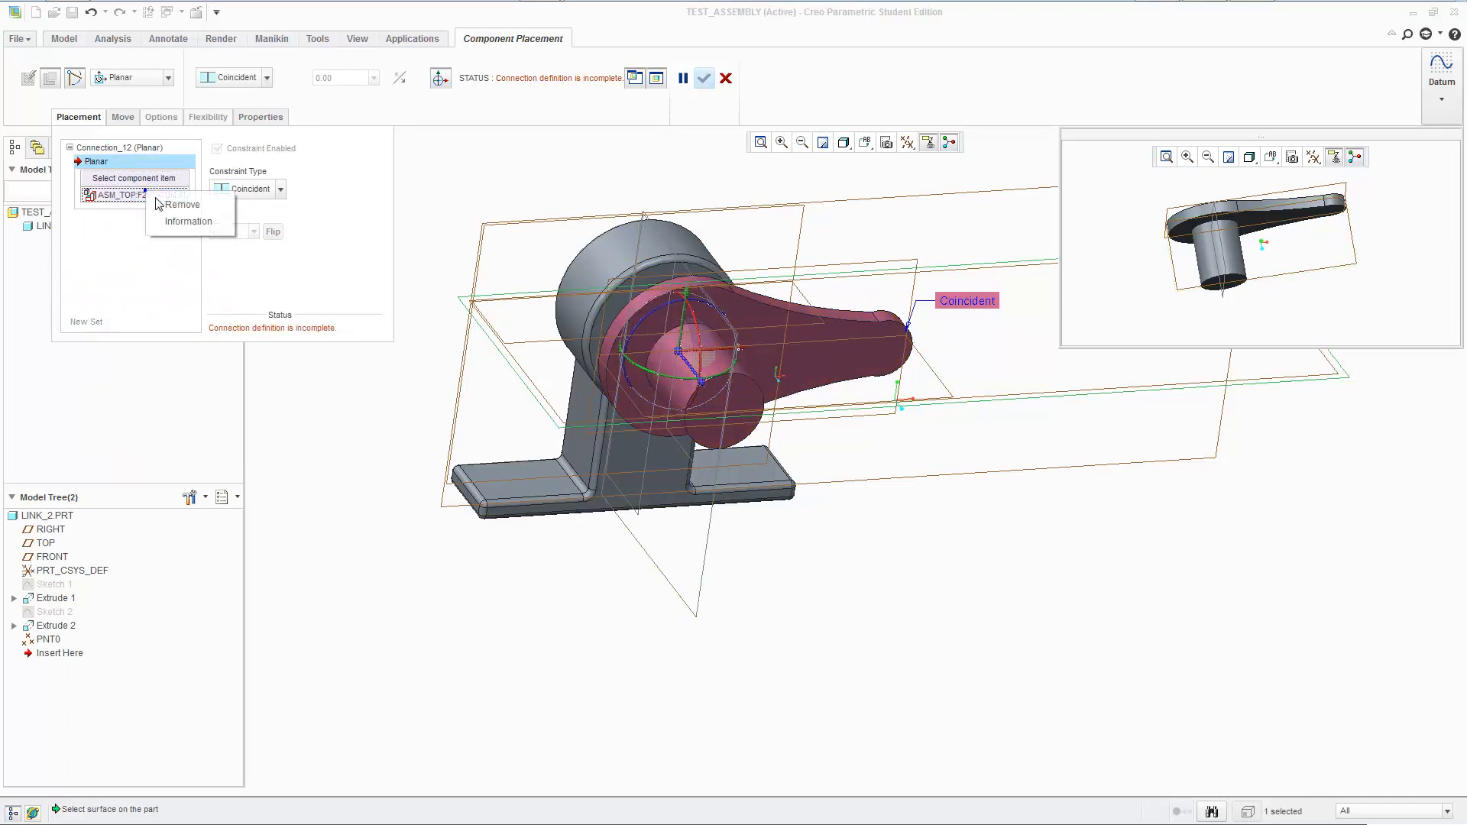
click(155, 204)
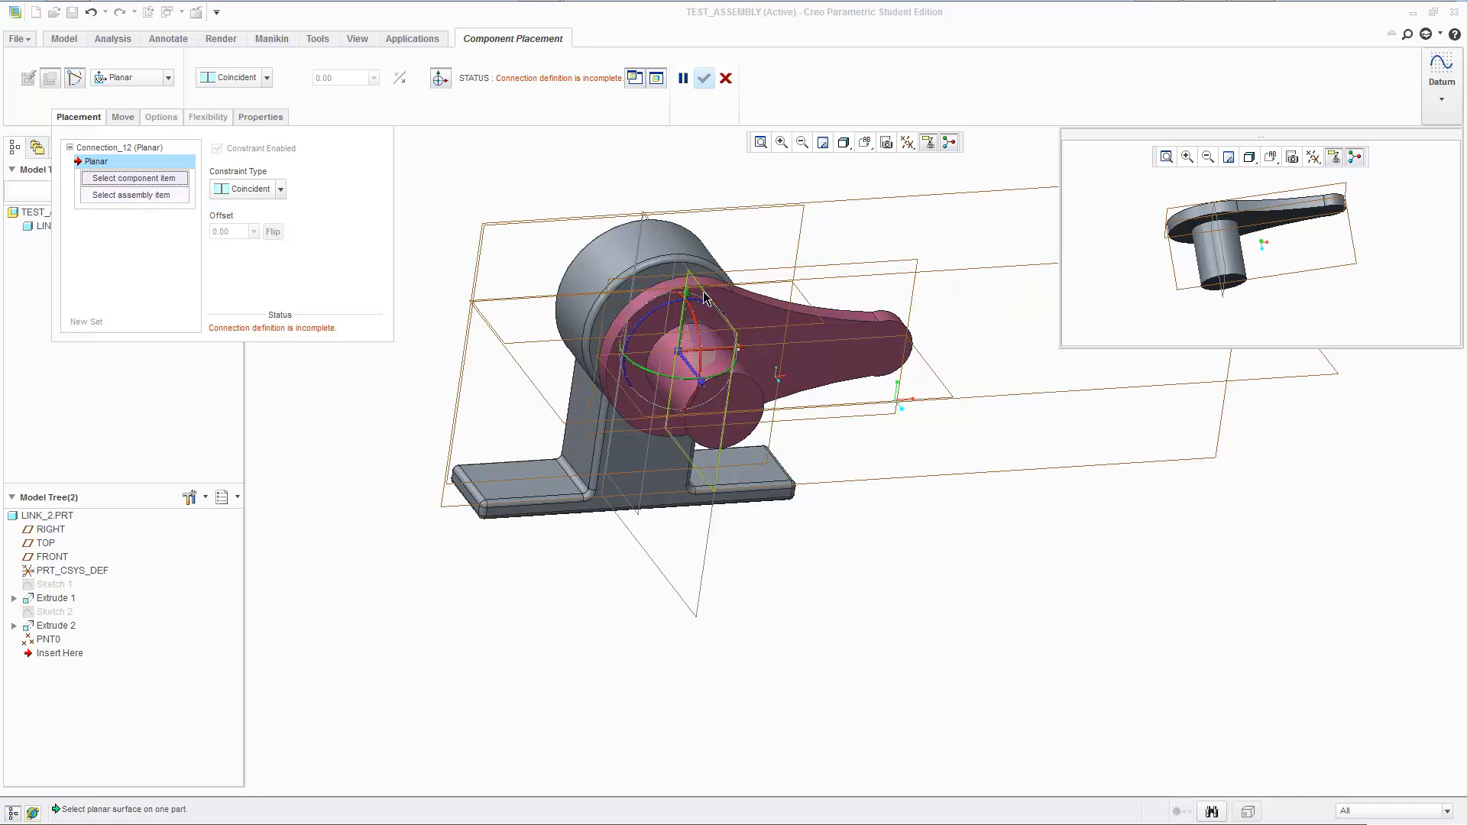
click(651, 264)
click(653, 266)
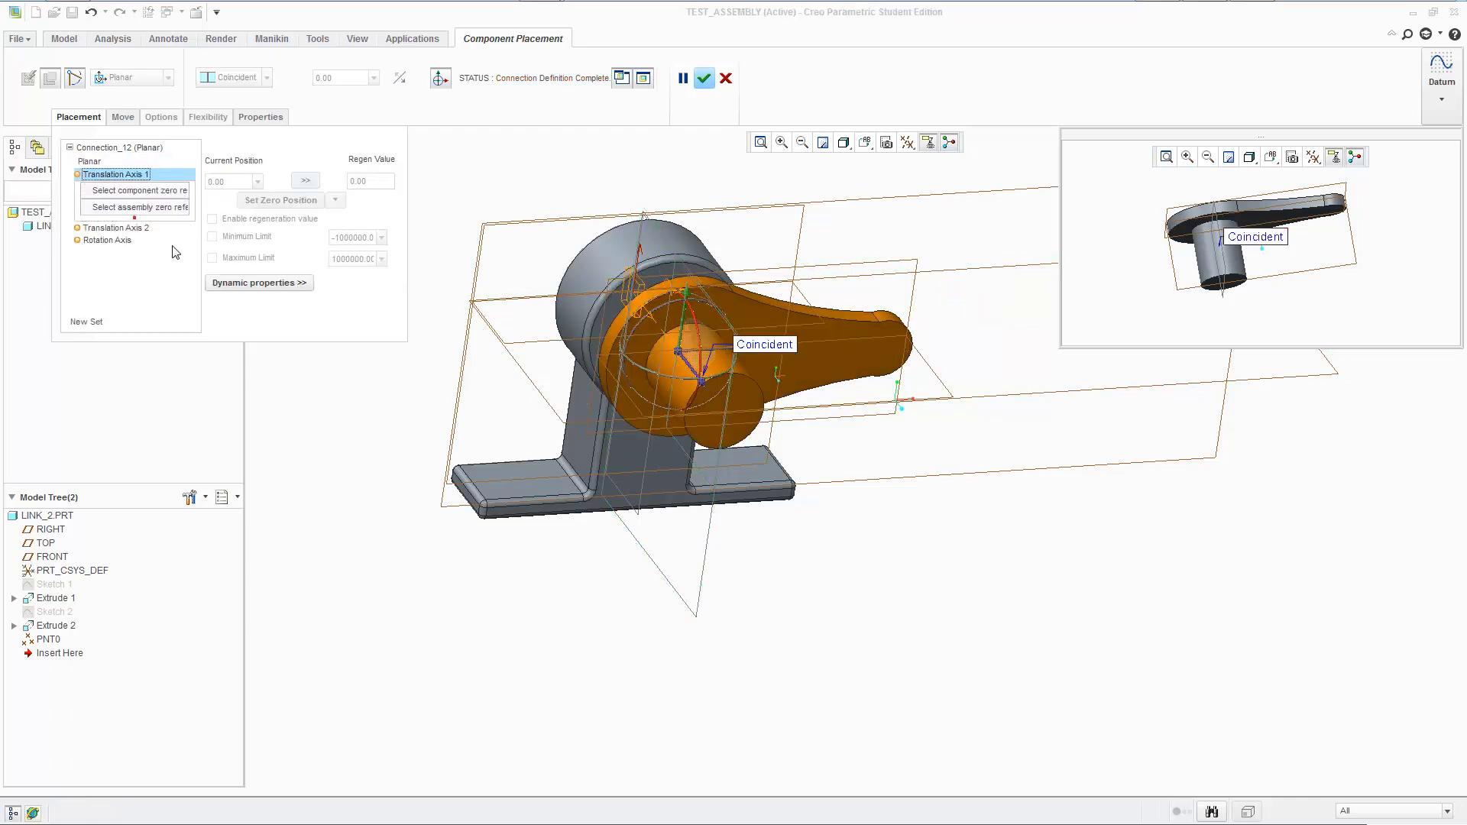
- Reference Translation Axis 1 to the TOP datum planes of LINK_2 and the assembly, and set its current position to 50
click(942, 381)
click(1079, 393)
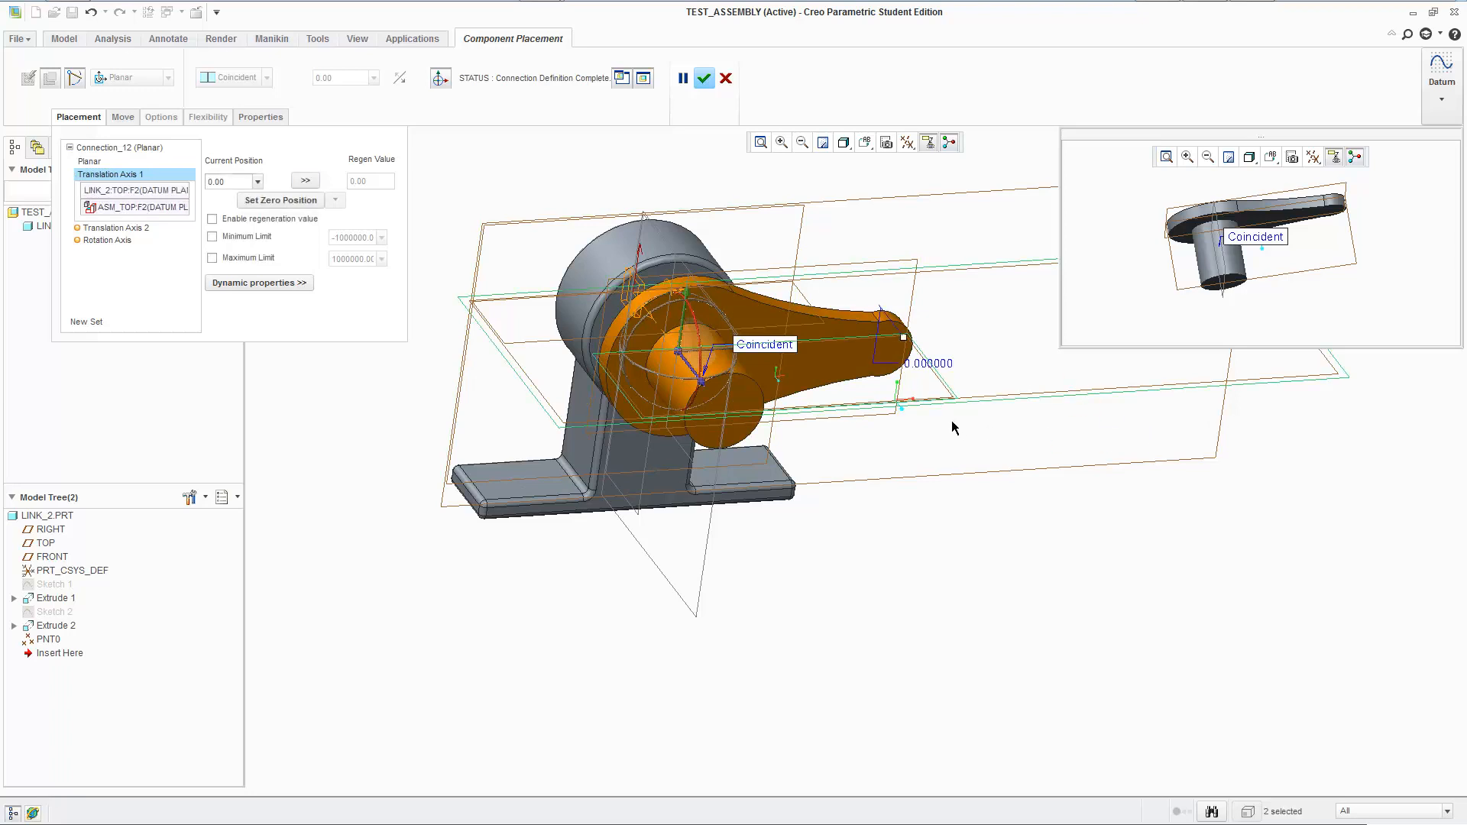
double_click(926, 364)
text(50)
key(Return)
scroll(968, 372, down, 5)
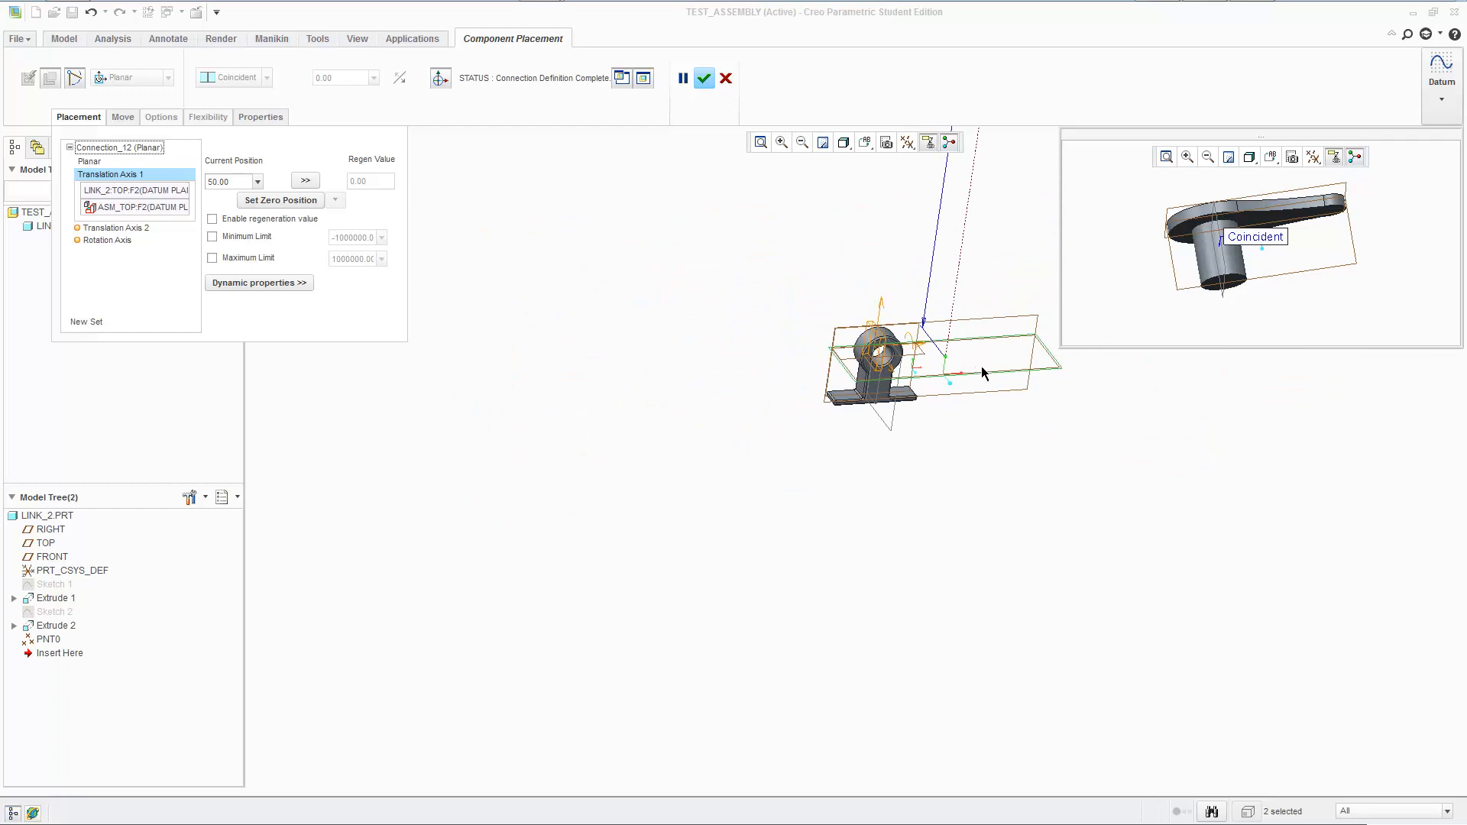
shift+middle_drag(992, 384, 775, 678)
- Set the current position of Translation Axis 1 to 0 and accept LINK_2's planar placement
click(245, 186)
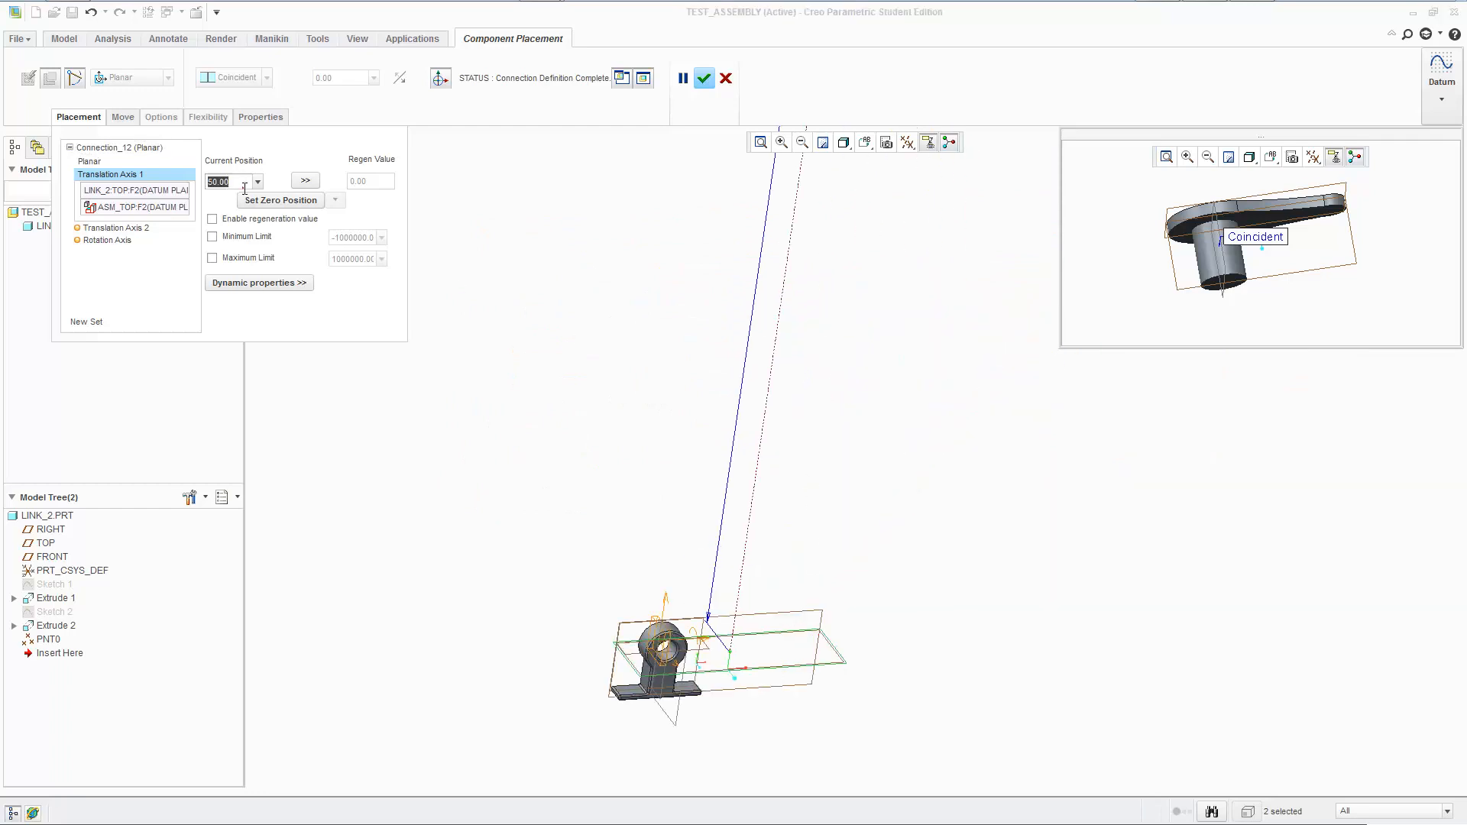
text(0)
key(Return)
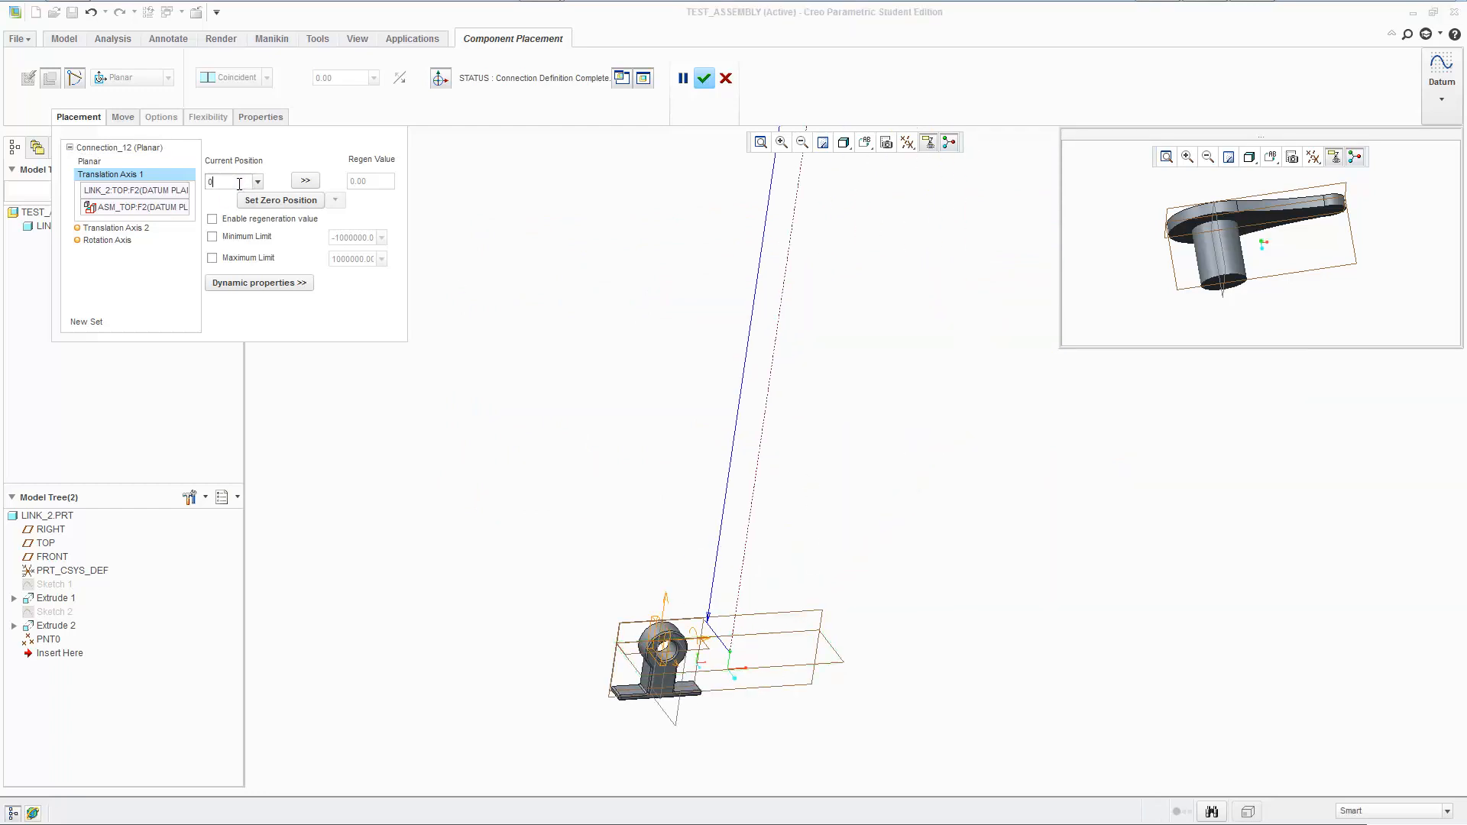
scroll(812, 585, down, 5)
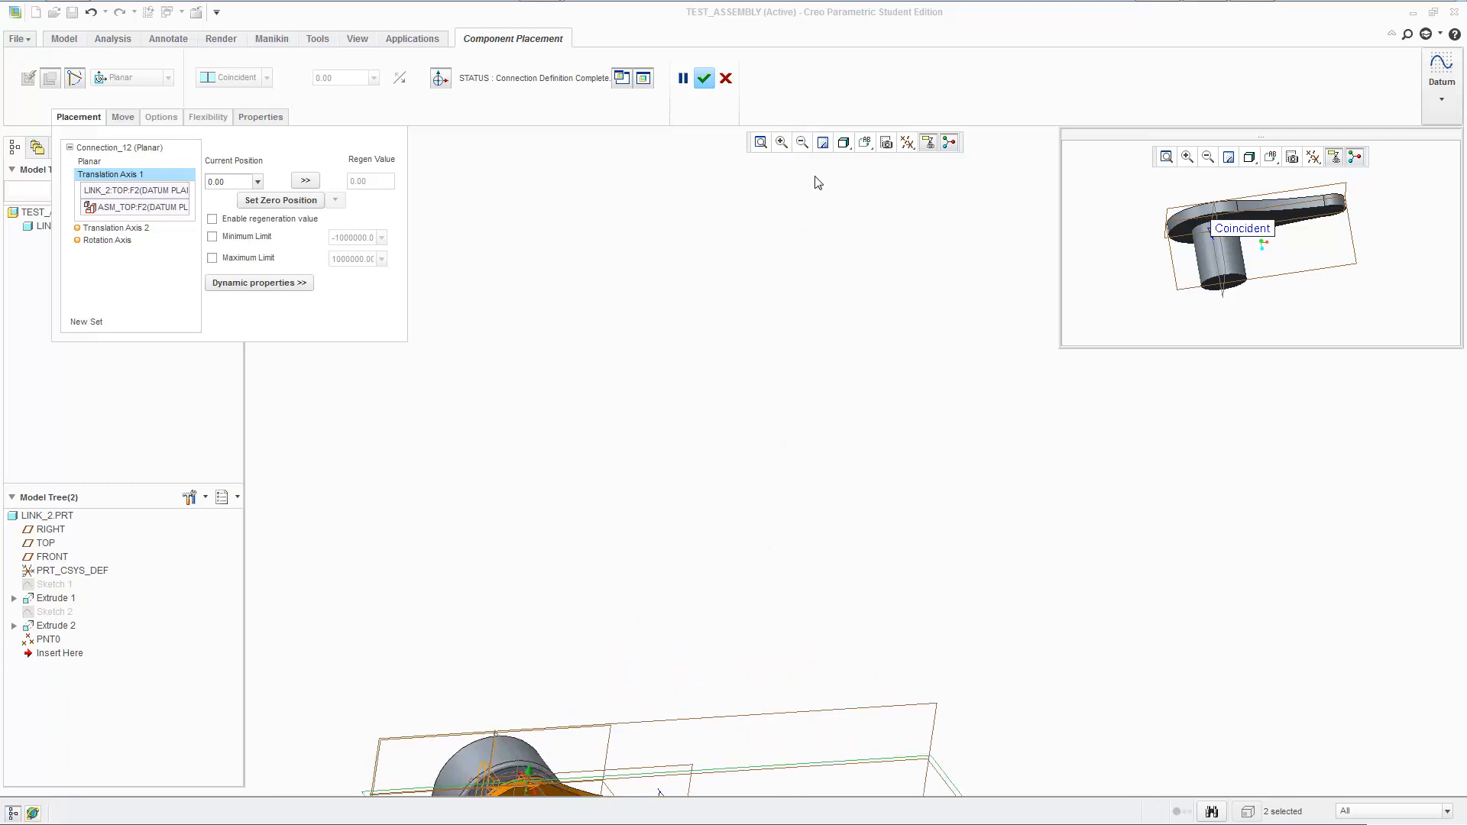
shift+middle_drag(668, 583, 632, 280)
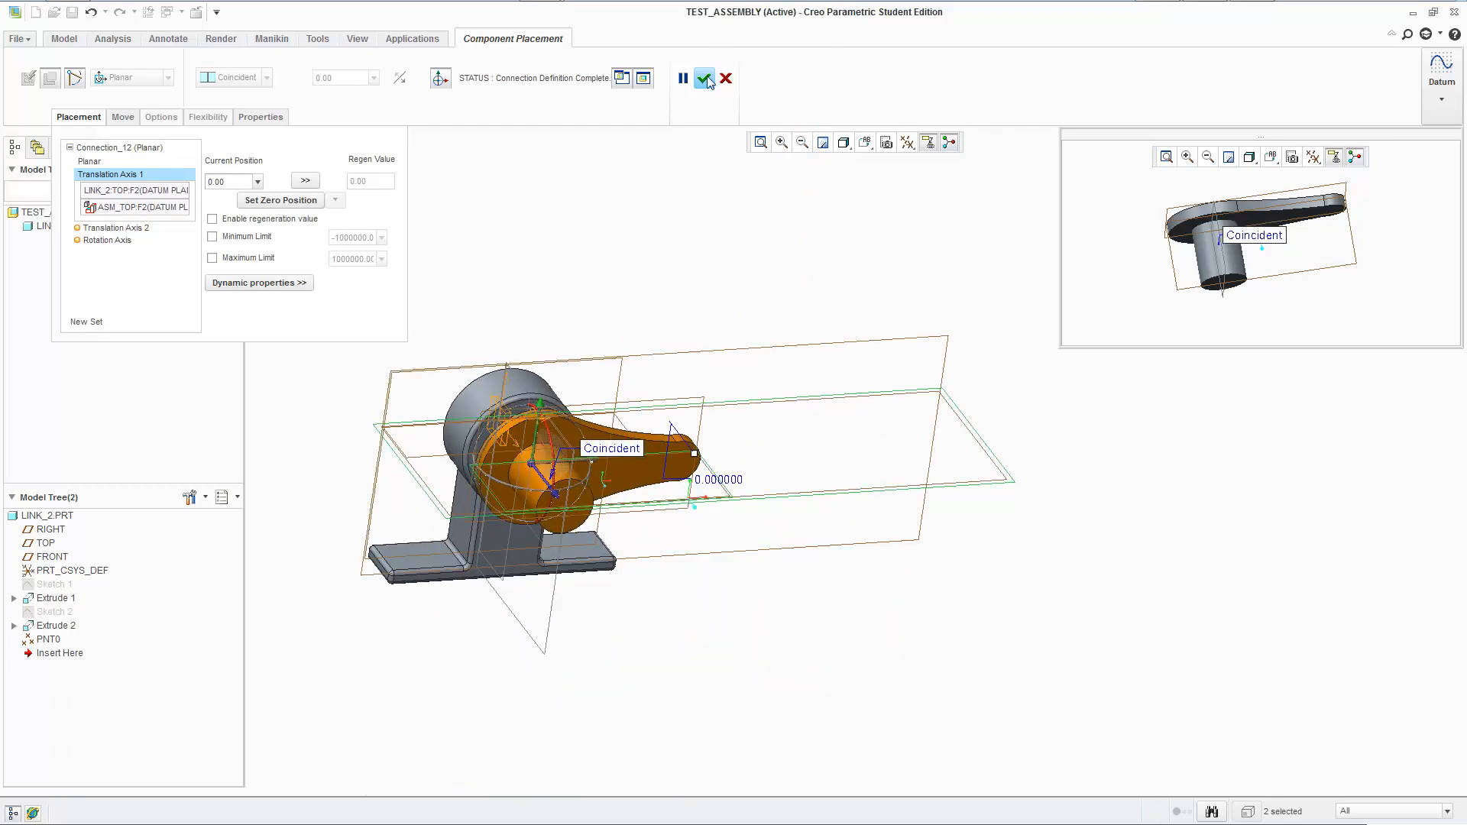
click(707, 77)
- Move LINK_2 within its planar joint, first in the 3D view and again in the TOP orientation, to test its freedom
ctrl+alt+drag(580, 465, 793, 185)
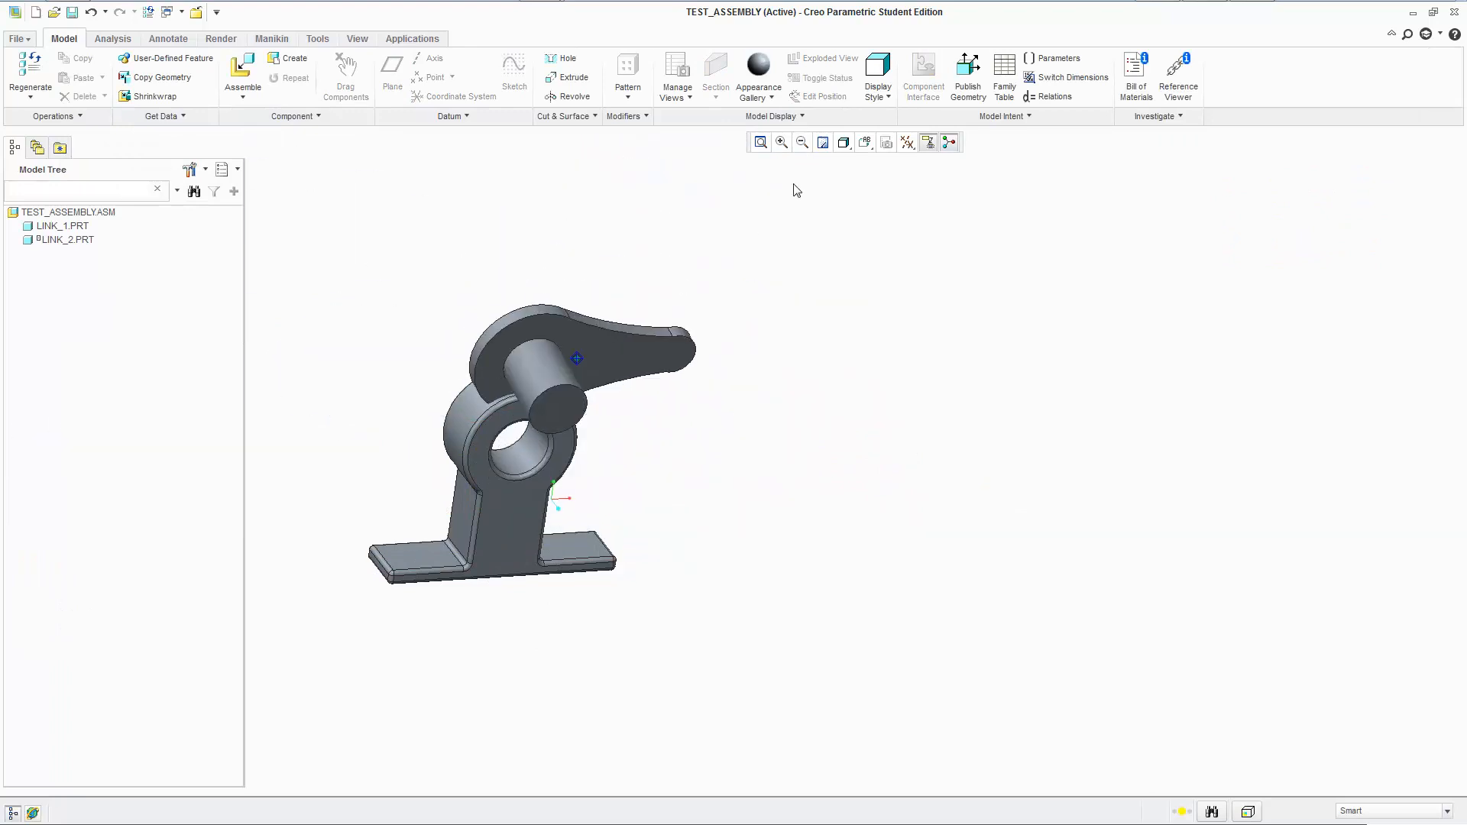
click(865, 142)
click(898, 262)
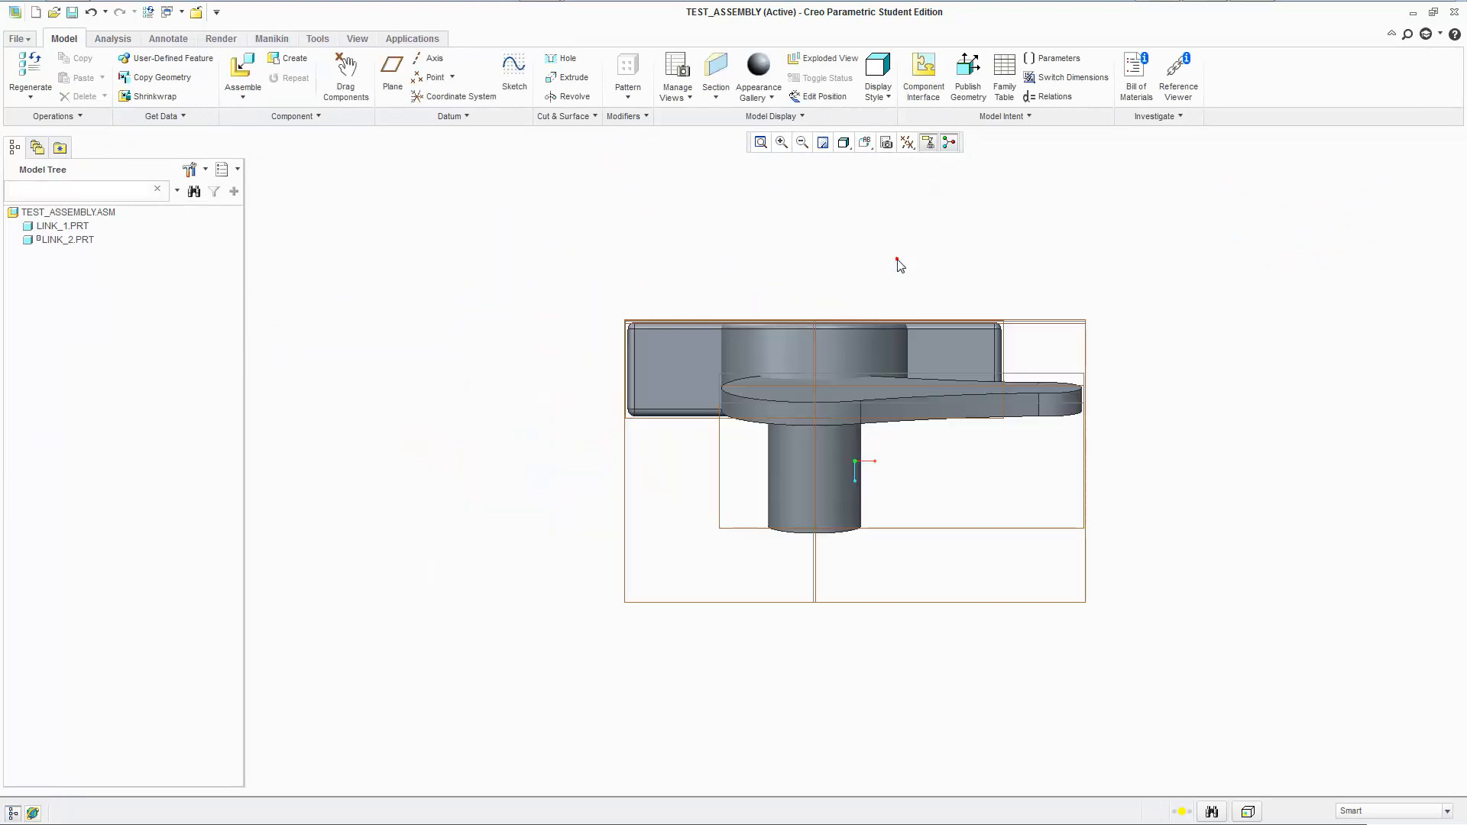
mouse_move(801, 479)
ctrl+alt+mouse_down()
mouse_move(1181, 484)
mouse_move(1124, 715)
mouse_move(1169, 677)
mouse_move(1221, 582)
mouse_move(1205, 502)
mouse_move(872, 479)
ctrl+alt+mouse_up()
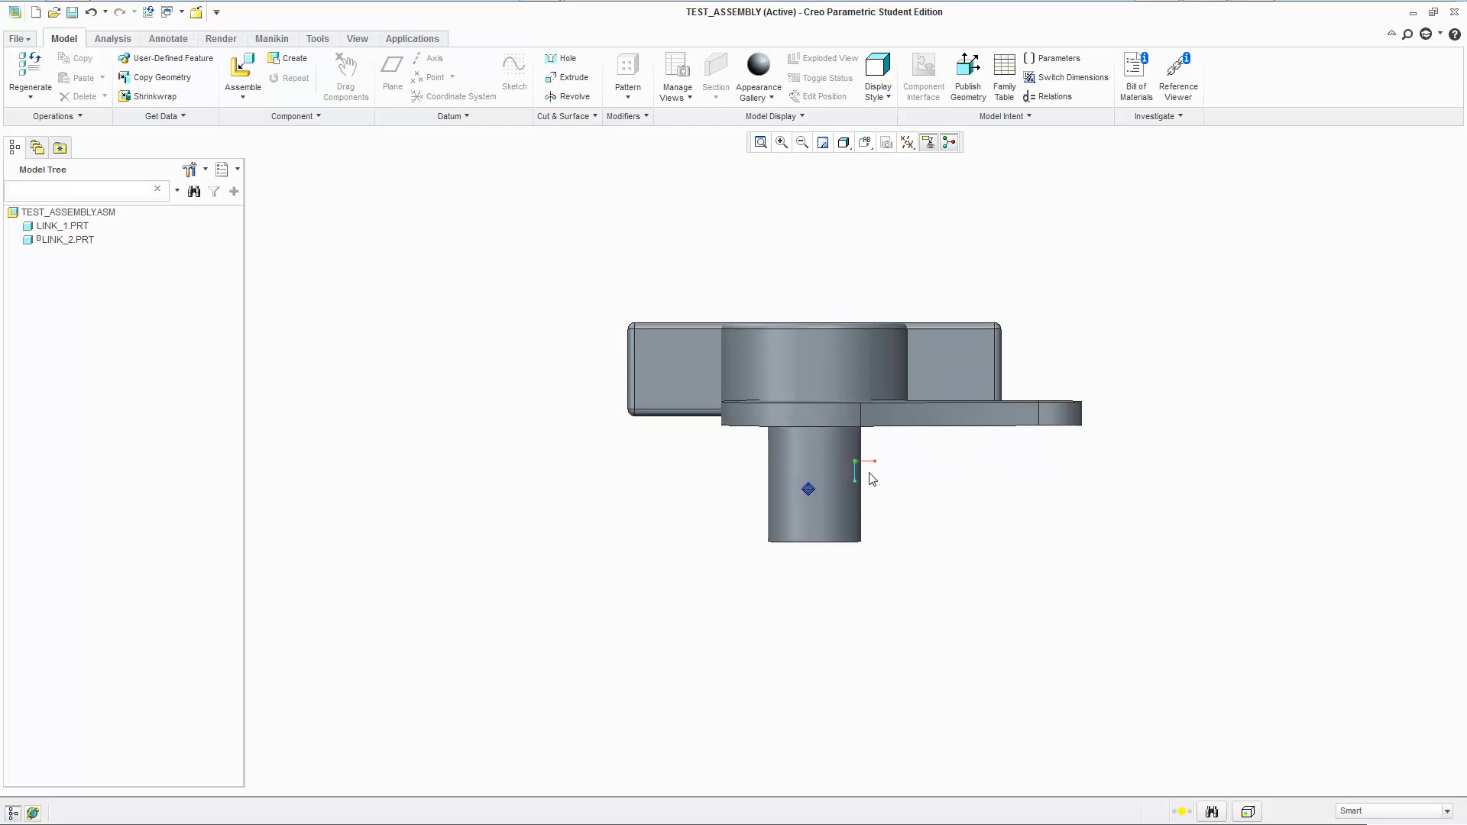
mouse_move(961, 515)
ctrl+alt+mouse_down()
mouse_move(856, 461)
mouse_move(820, 515)
mouse_move(869, 361)
ctrl+alt+mouse_up()
- Move LINK_2 within its planar joint in the FRONT orientation and apply the Shading With Edges display style
click(873, 148)
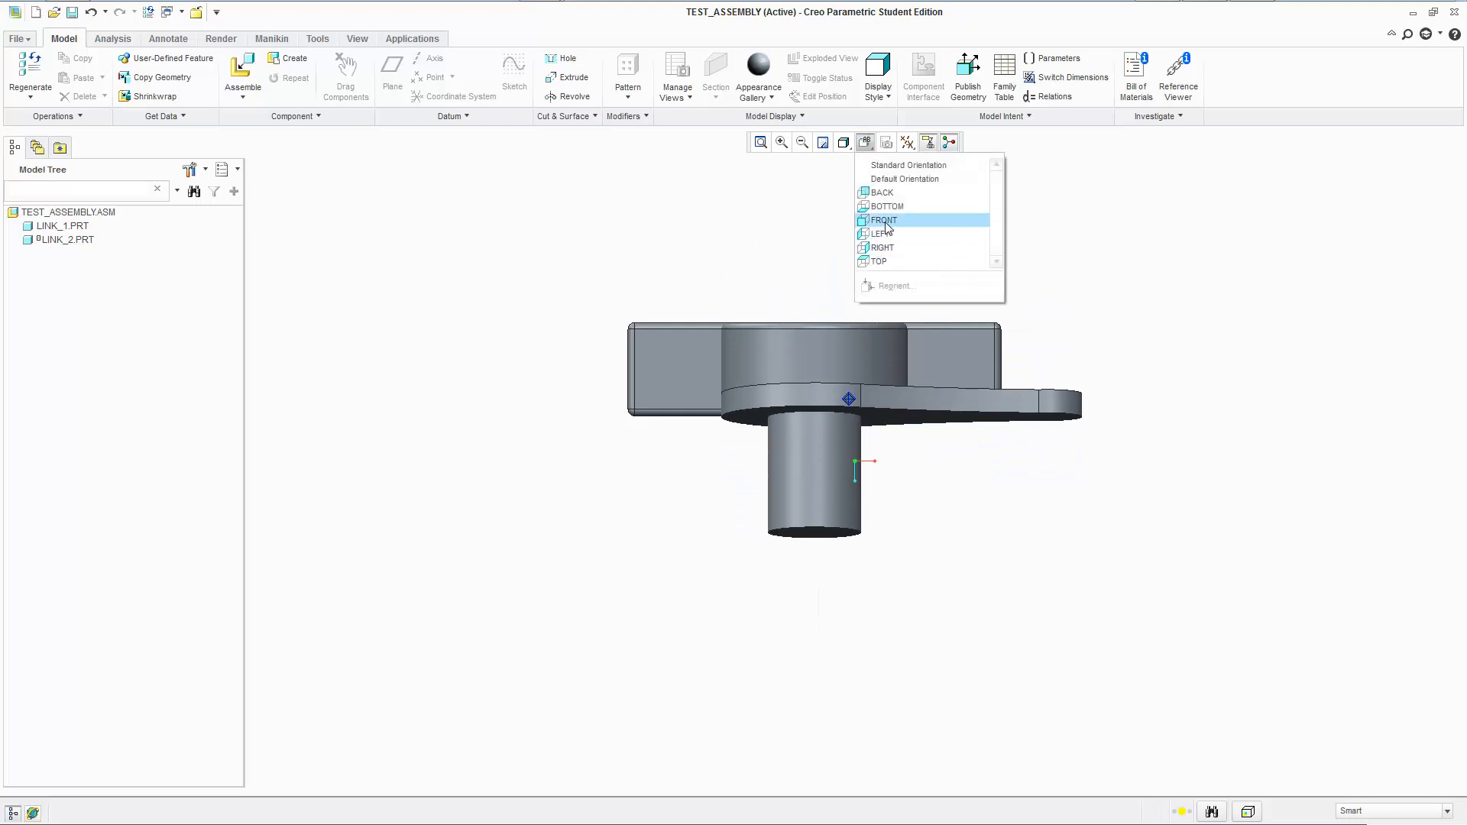
click(875, 220)
ctrl+alt+drag(864, 419, 818, 473)
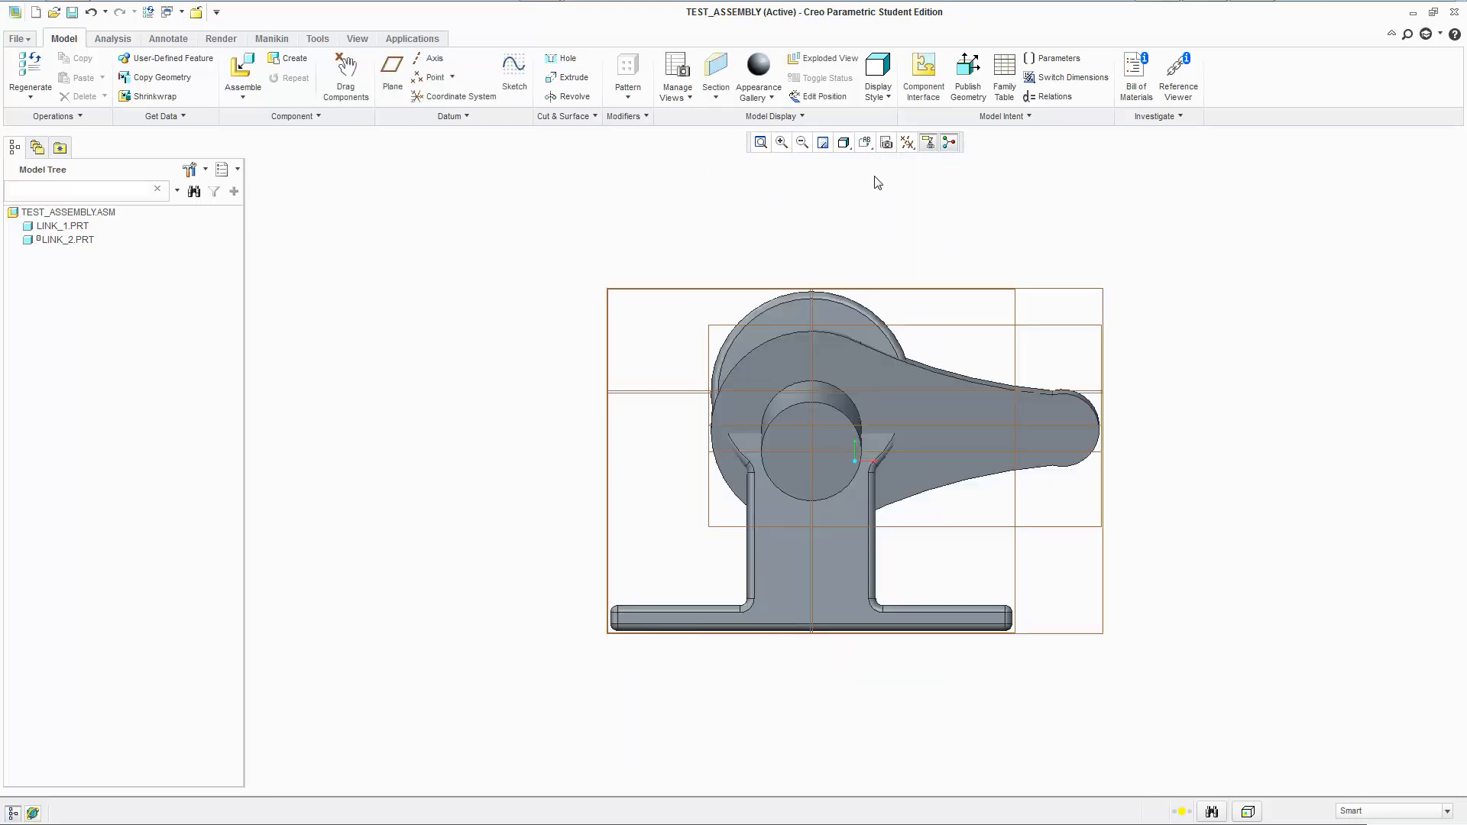
click(843, 142)
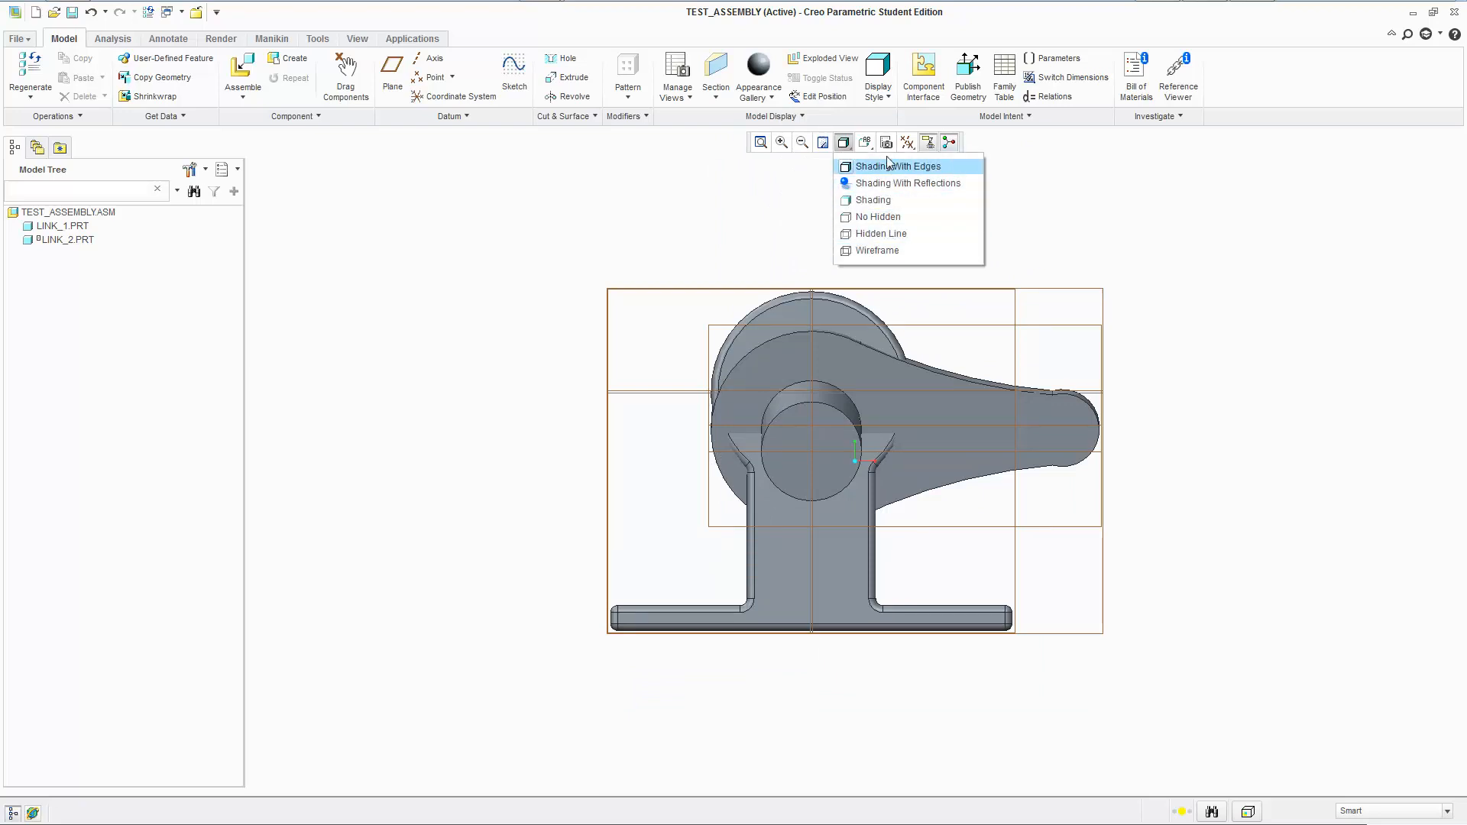
click(864, 166)
- Inspect the assembly in the TOP orientation and move LINK_2 along its joint plane in an angled 3D view
click(867, 143)
click(879, 262)
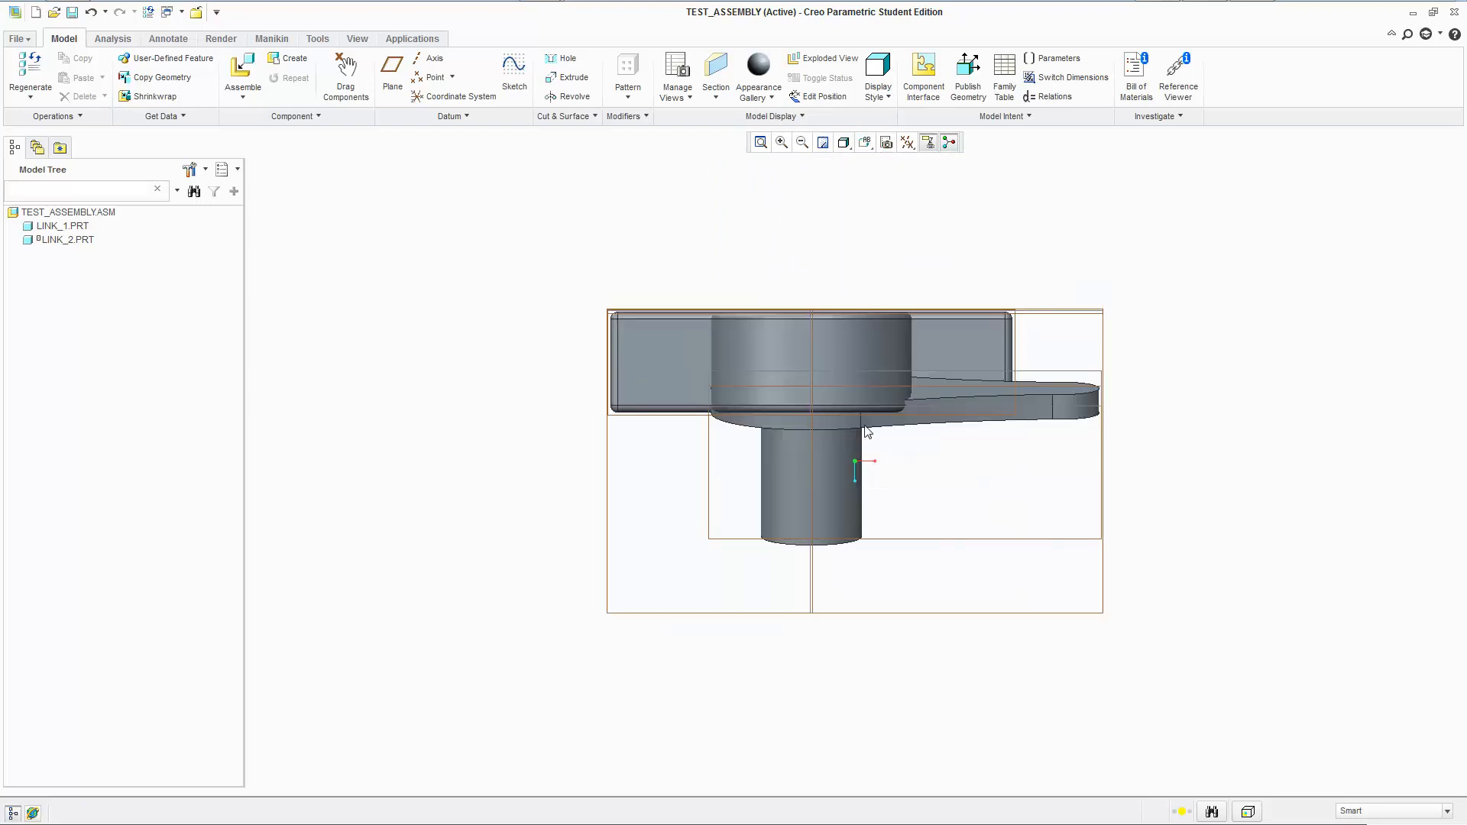
middle_drag(847, 189, 929, 350)
mouse_move(929, 346)
ctrl+alt+mouse_down()
mouse_move(930, 365)
mouse_move(936, 331)
ctrl+alt+mouse_up()
ctrl+alt+drag(860, 316, 887, 281)
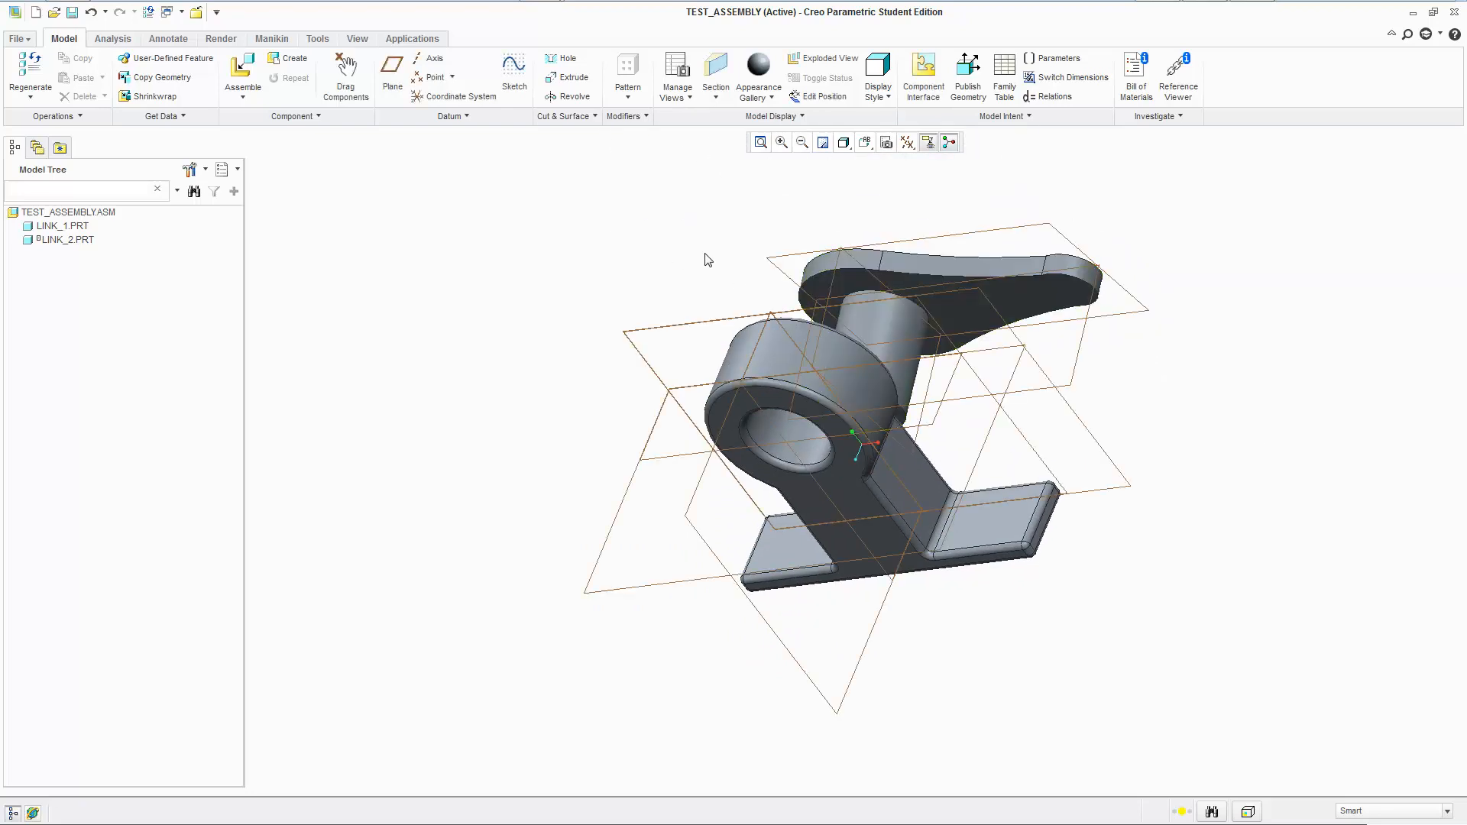
- Test LINK_2's planar motion from further viewing angles, moving it to a position above LINK_1
middle_drag(702, 294, 779, 279)
middle_drag(858, 433, 656, 363)
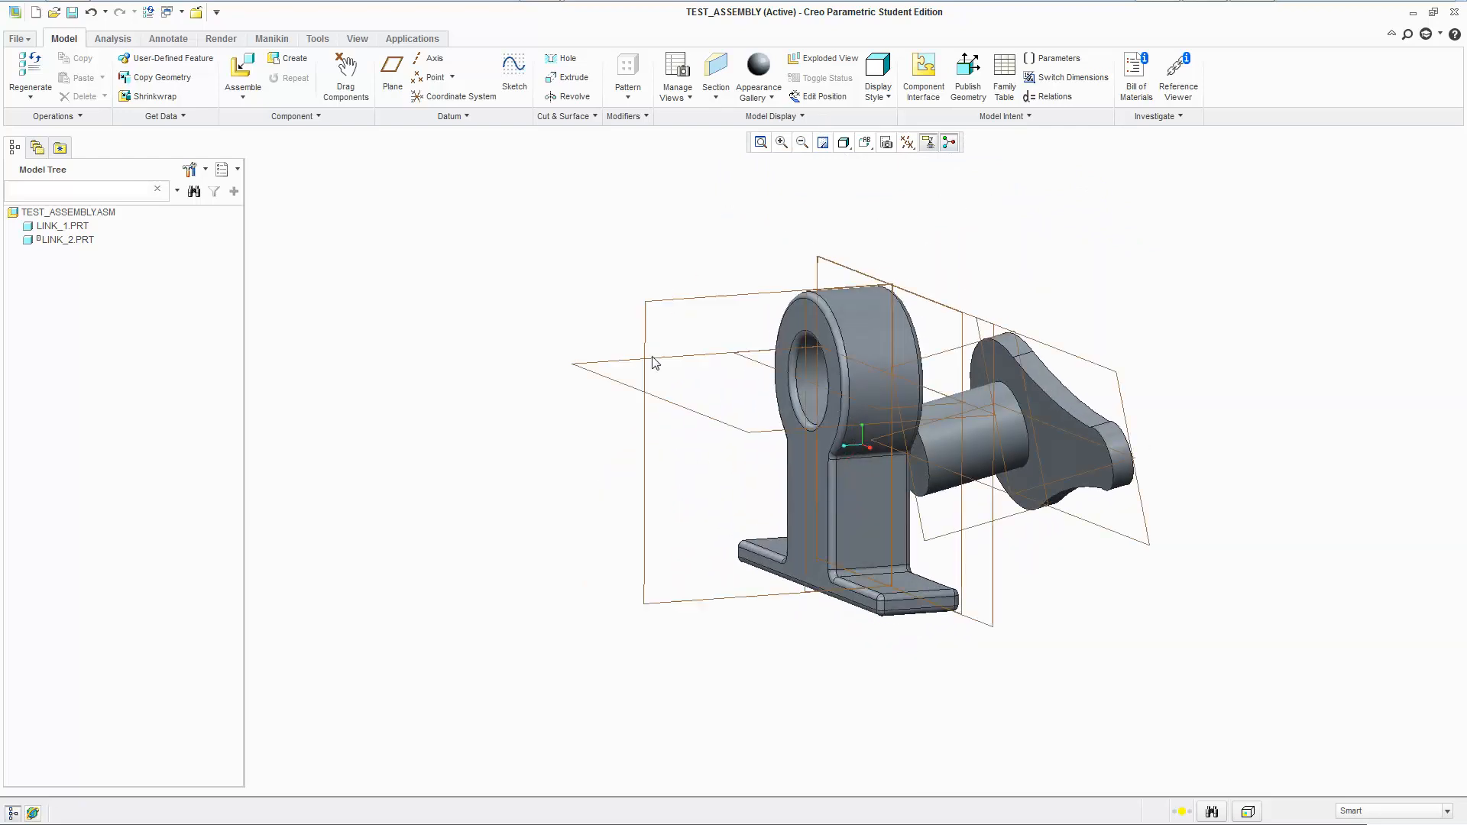
mouse_move(951, 481)
ctrl+alt+mouse_down()
mouse_move(972, 524)
mouse_move(1162, 475)
mouse_move(931, 341)
mouse_move(520, 379)
mouse_move(655, 328)
mouse_move(982, 262)
mouse_move(781, 346)
mouse_move(986, 321)
mouse_move(846, 189)
mouse_move(1052, 436)
mouse_move(781, 301)
ctrl+alt+mouse_up()
middle_drag(781, 301, 858, 350)
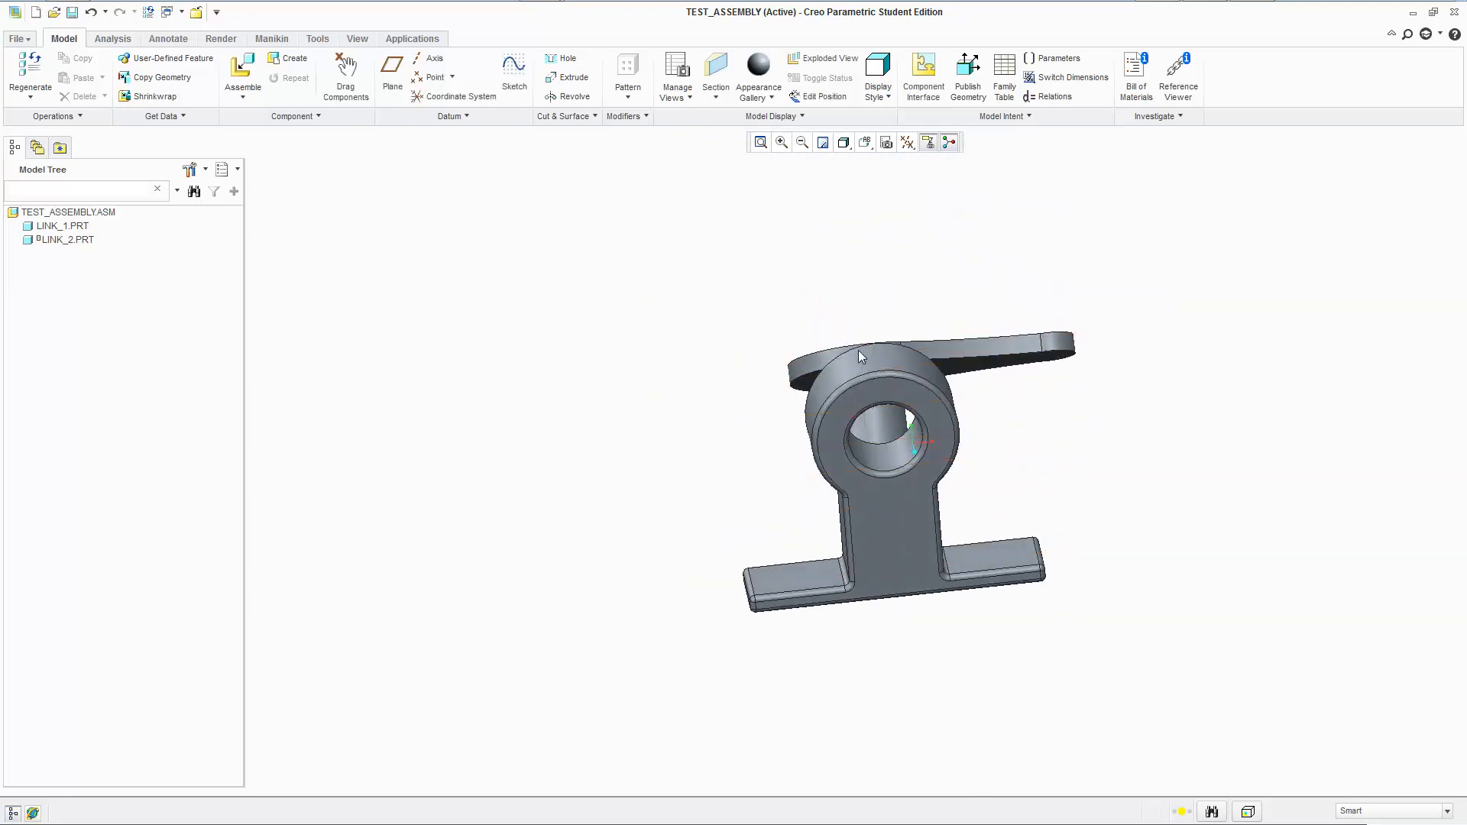
ctrl+alt+drag(980, 359, 993, 318)
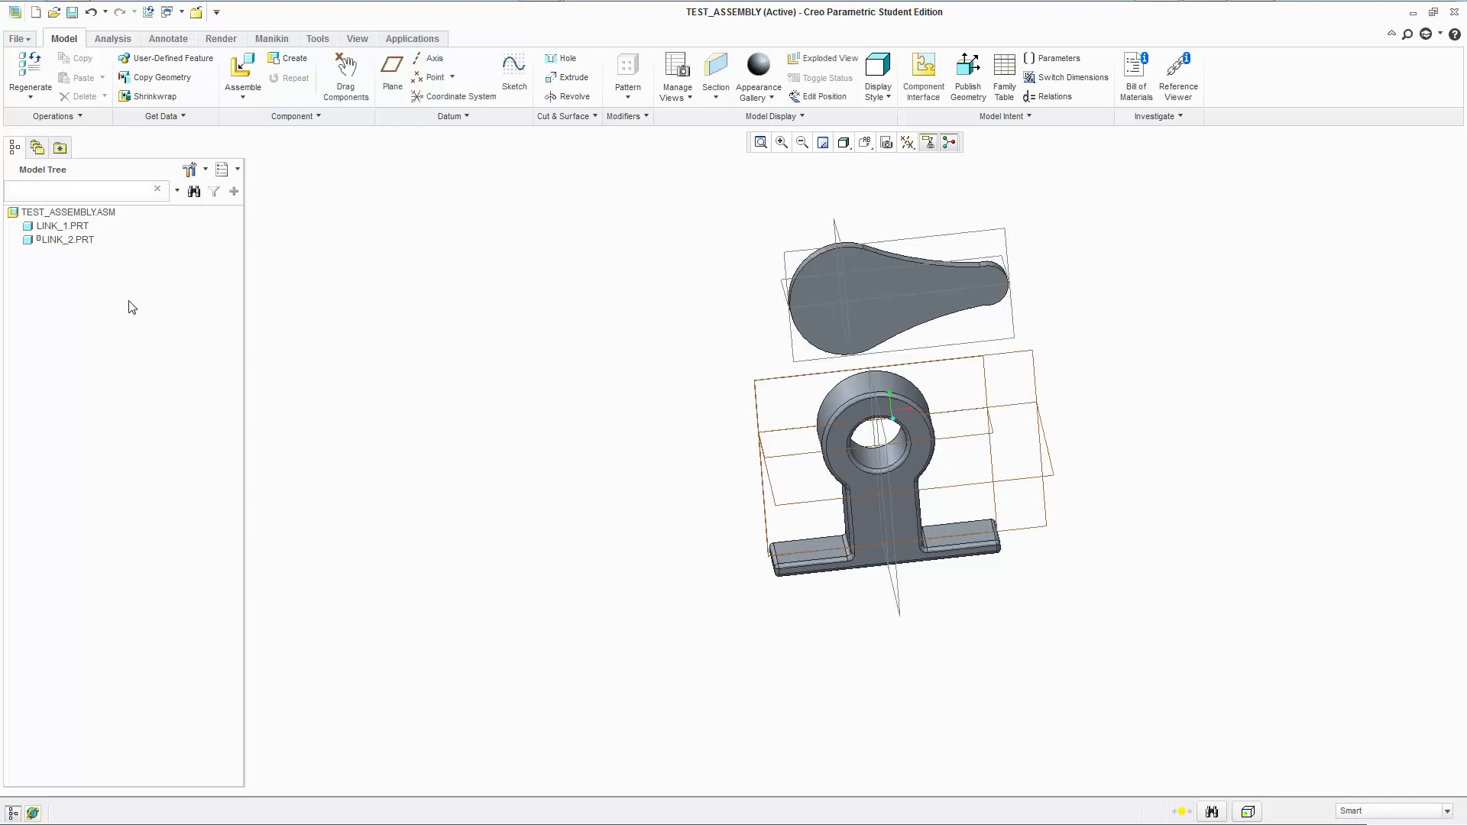
- Open LINK_2's placement definition and examine the Planar constraint, both translation axes and the rotation axis
right_click(82, 241)
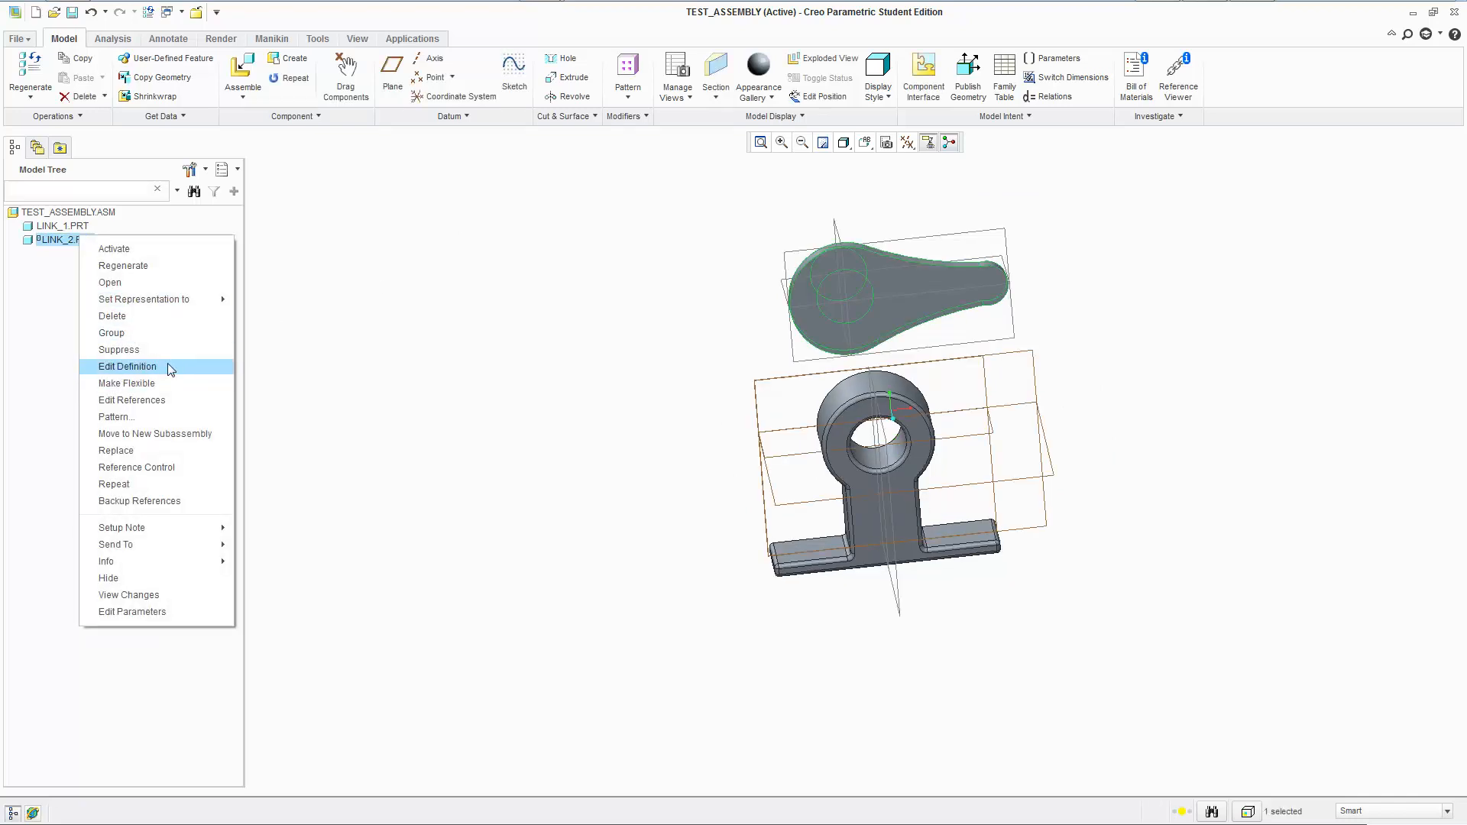
click(167, 366)
click(78, 117)
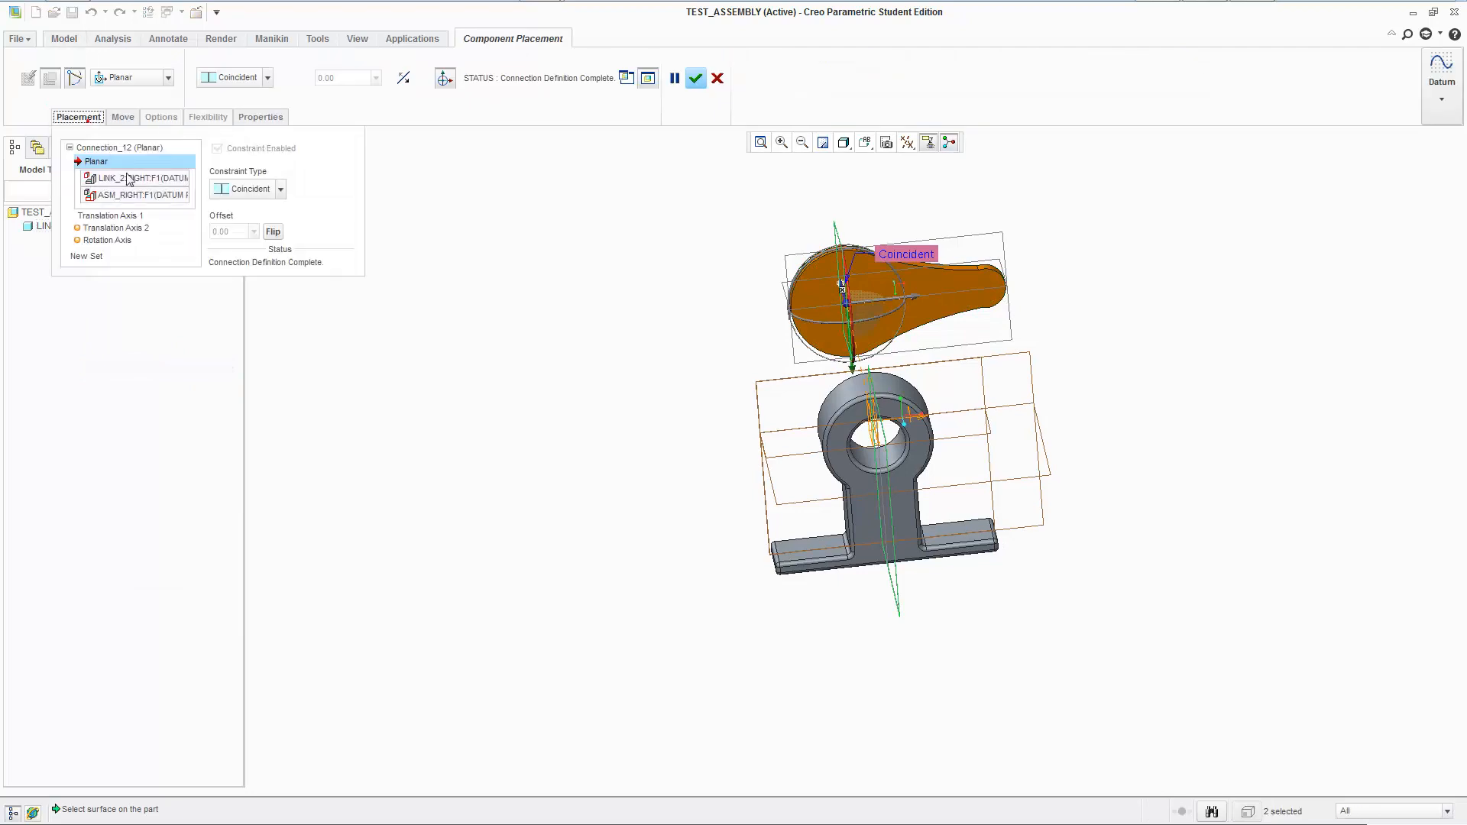
click(155, 228)
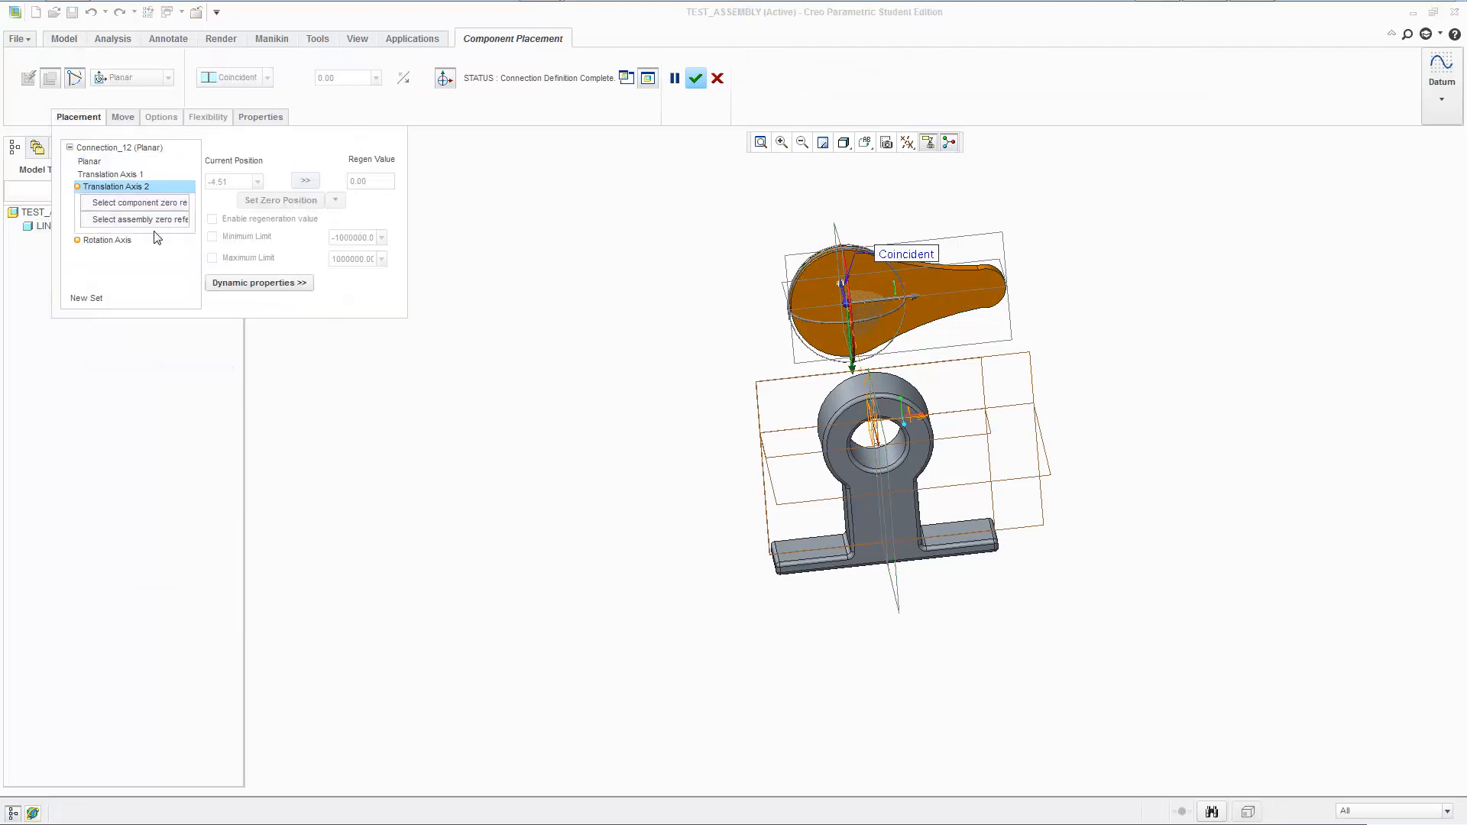
click(127, 240)
click(128, 162)
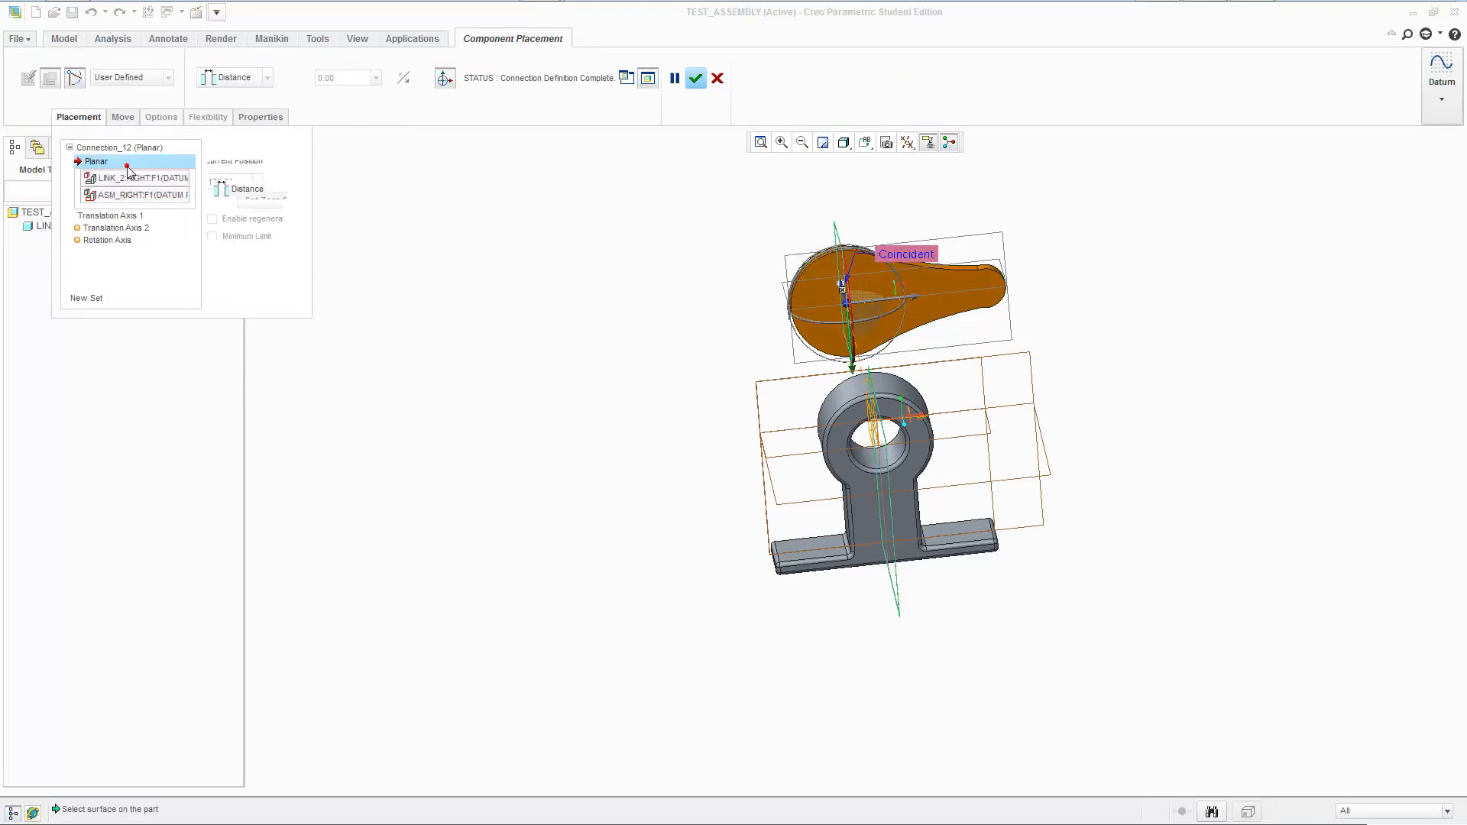
click(141, 216)
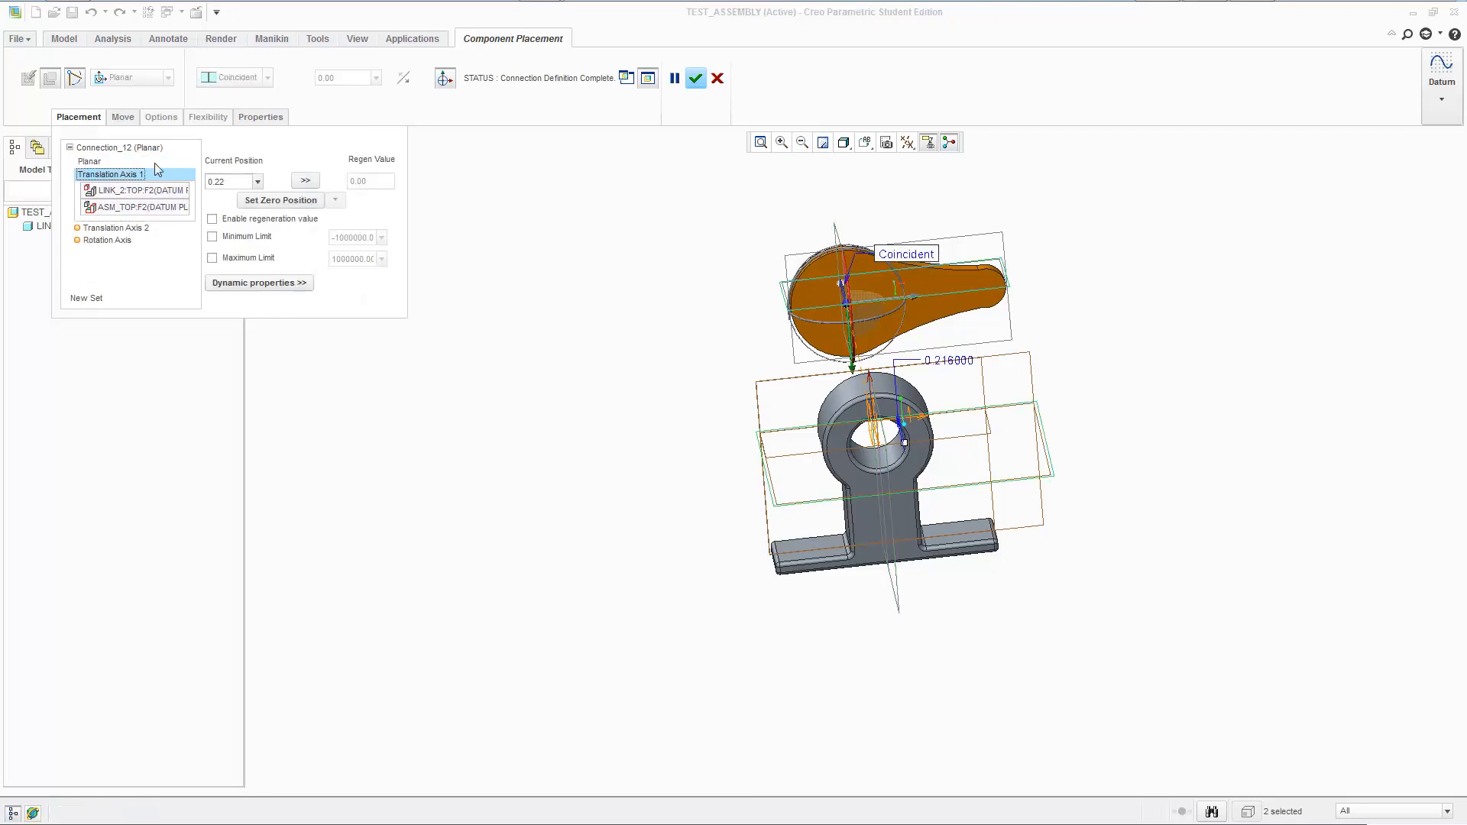
click(129, 228)
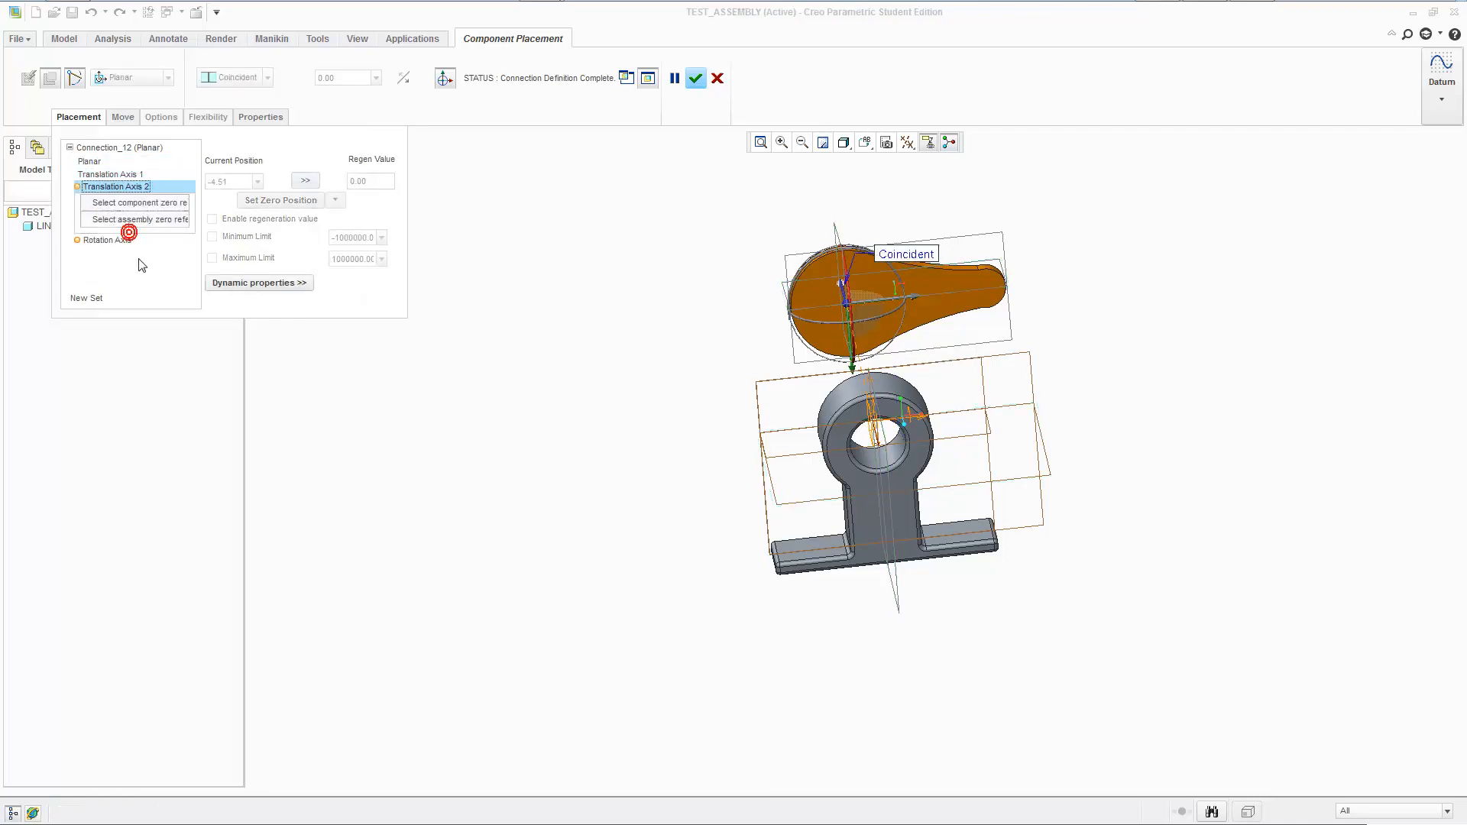
click(145, 203)
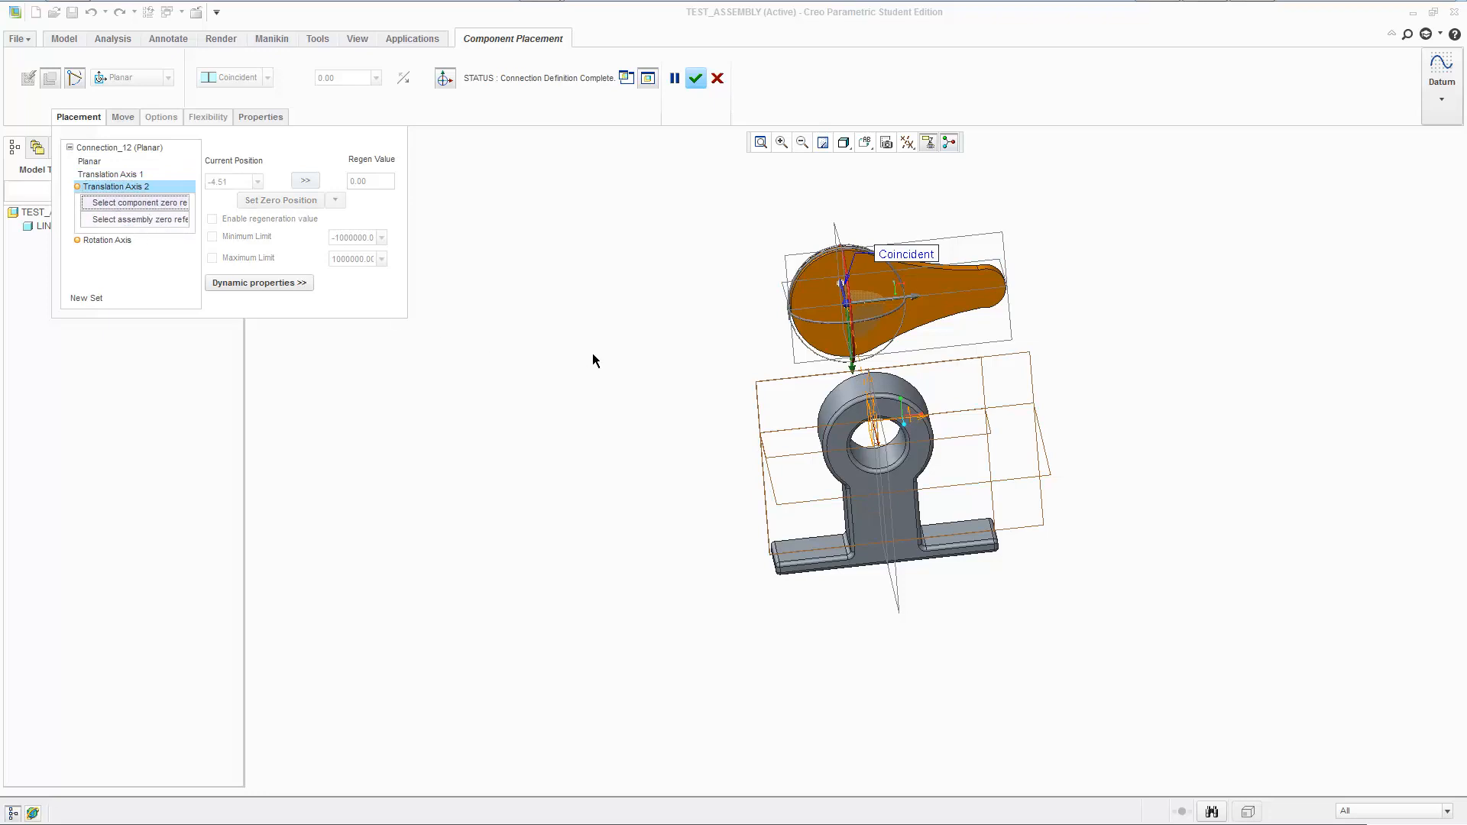
middle_drag(593, 353, 974, 496)
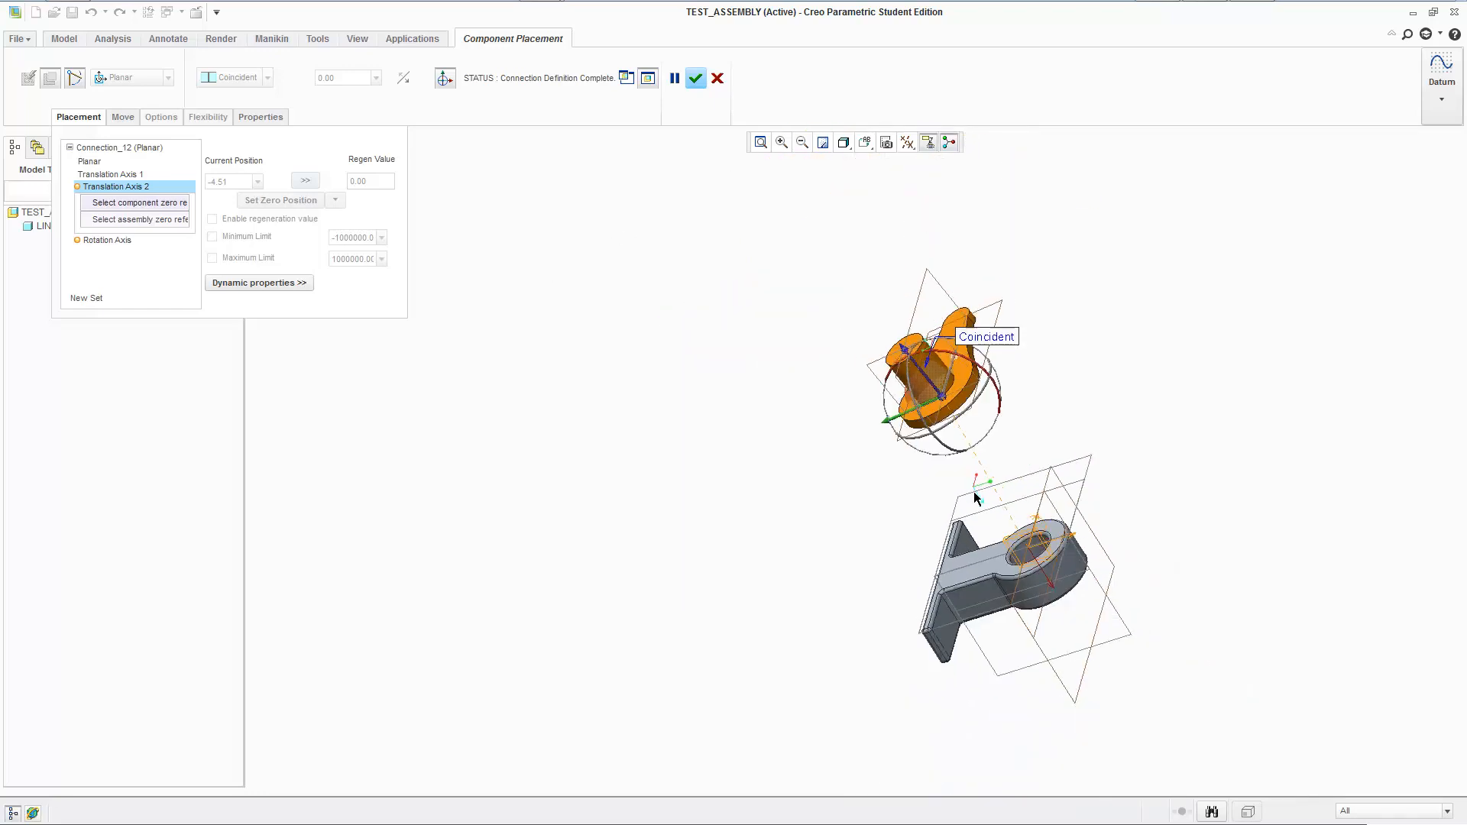
middle_drag(1037, 642, 807, 421)
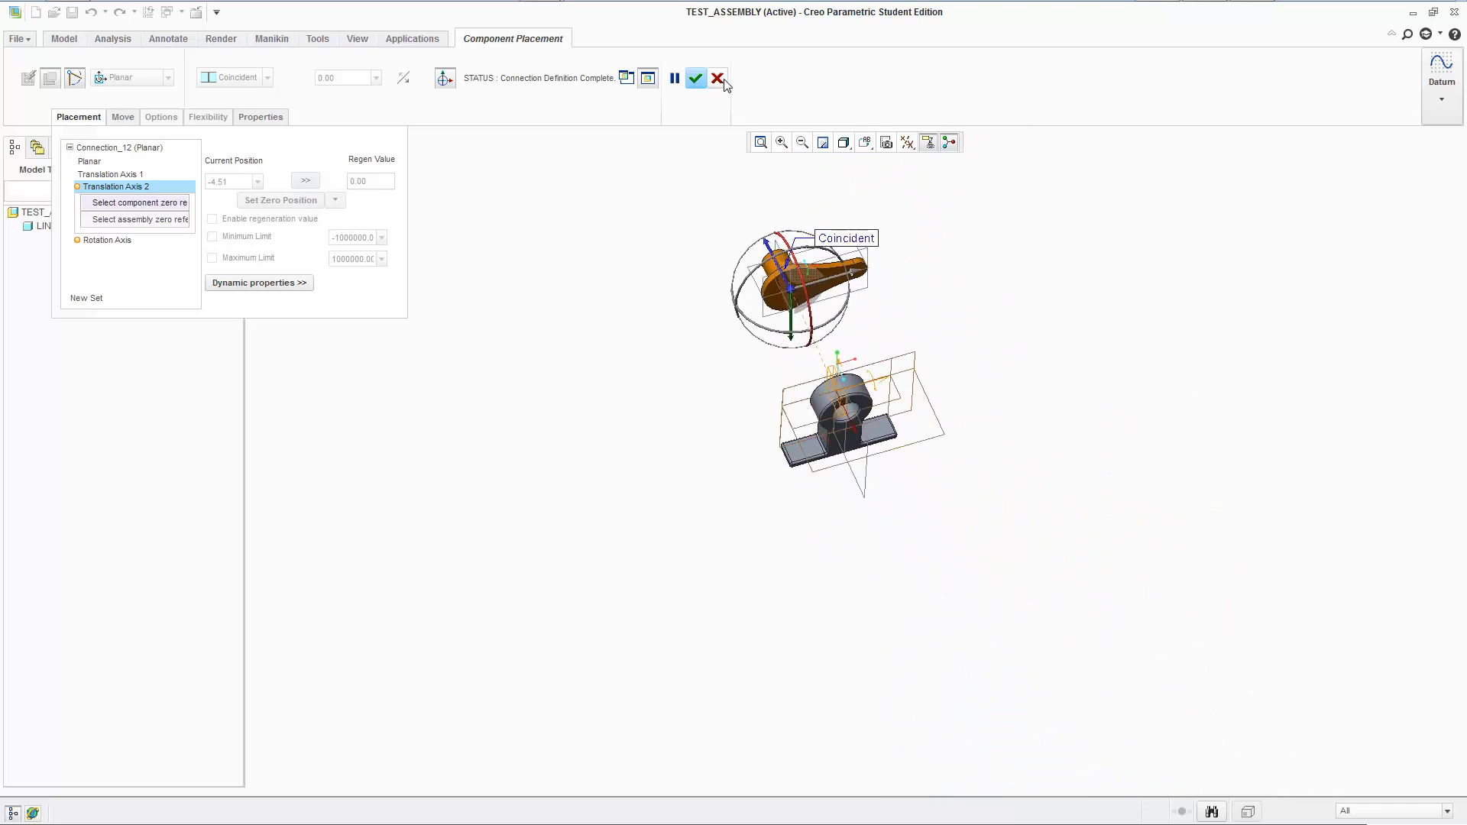
click(718, 79)
click(771, 435)
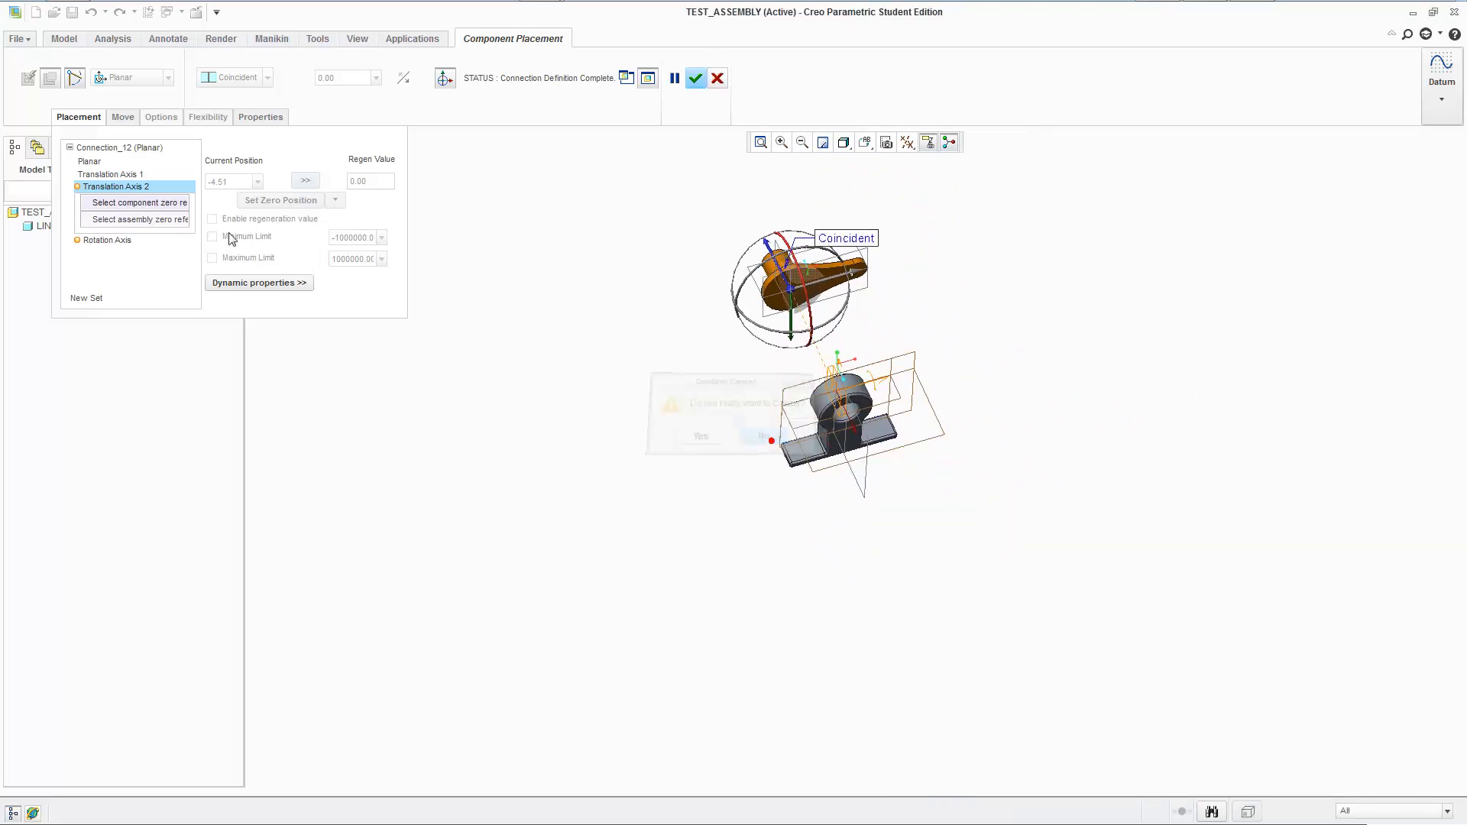
click(168, 185)
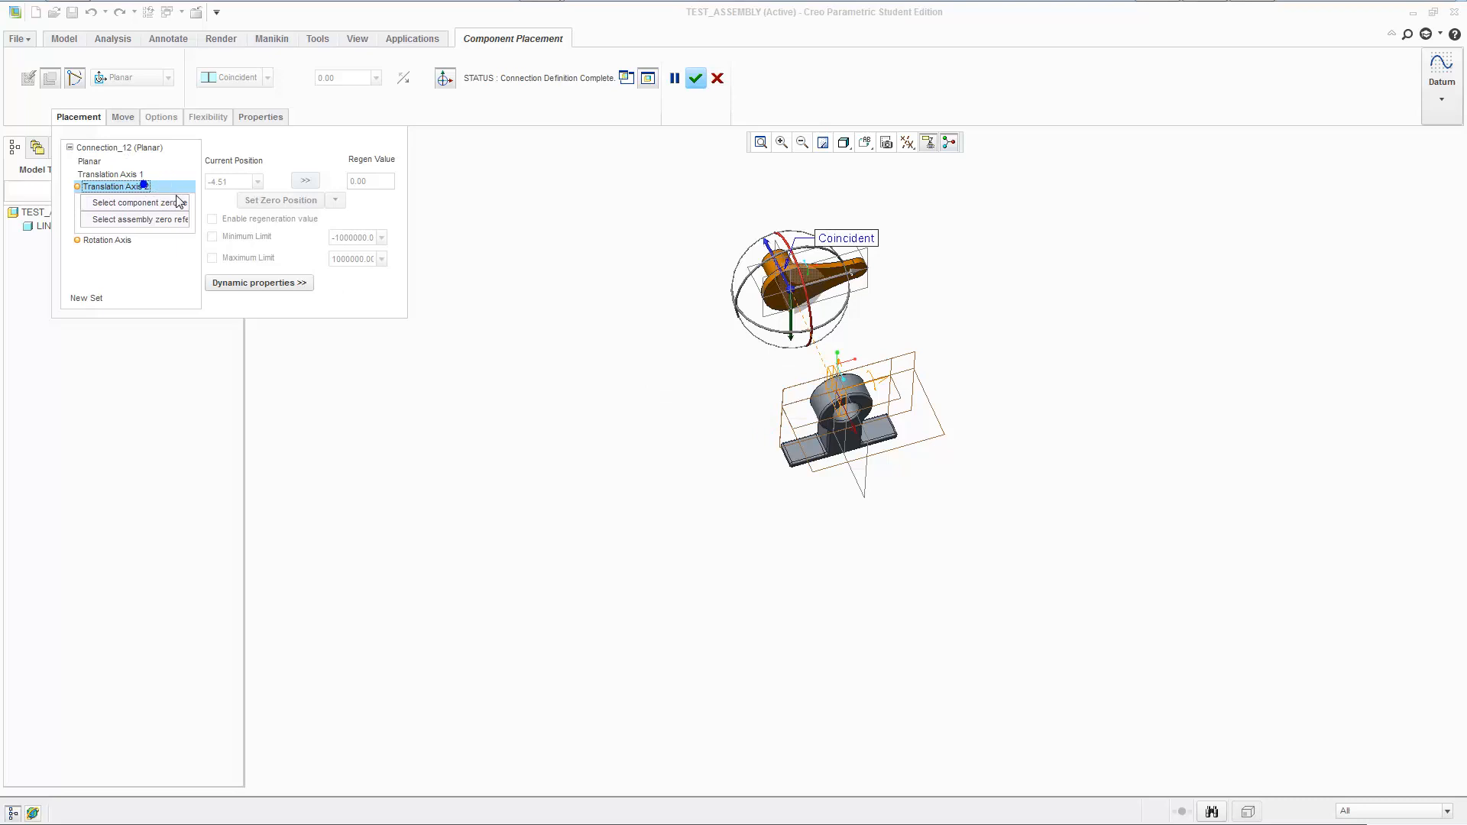
click(134, 176)
right_click(139, 188)
click(166, 202)
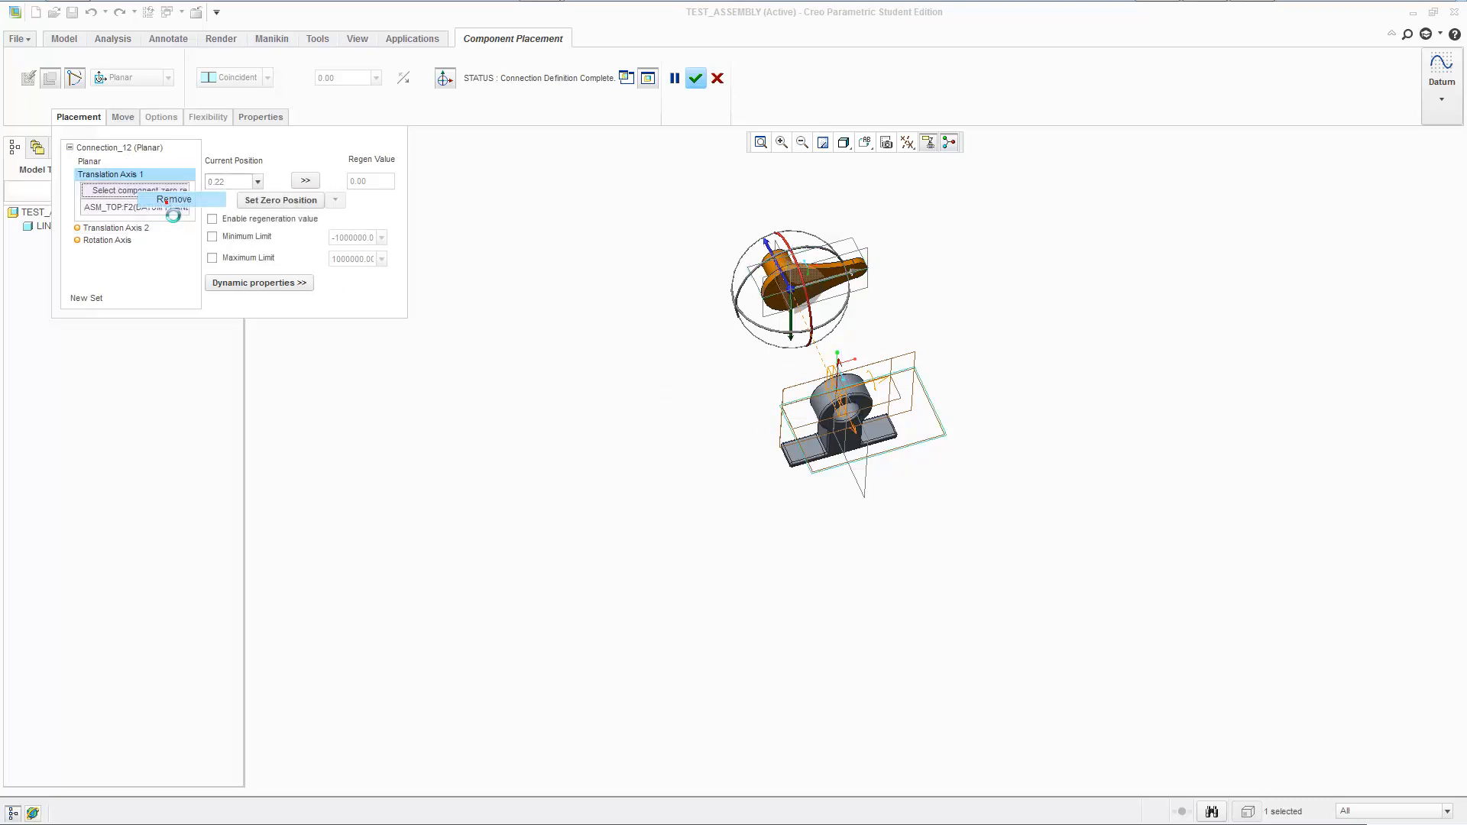
right_click(162, 208)
click(197, 220)
click(95, 161)
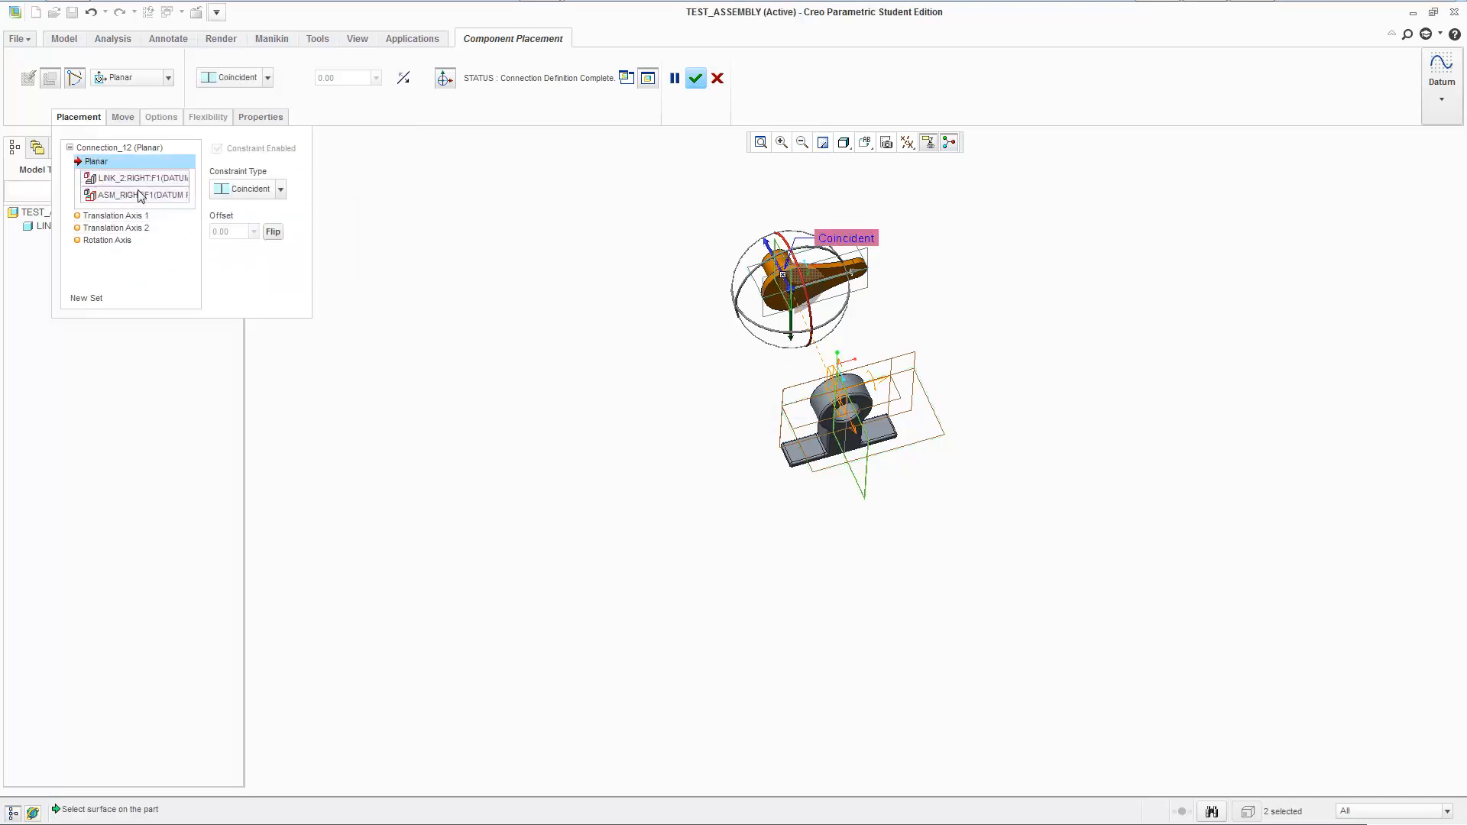
right_click(139, 180)
click(174, 196)
right_click(163, 194)
click(197, 207)
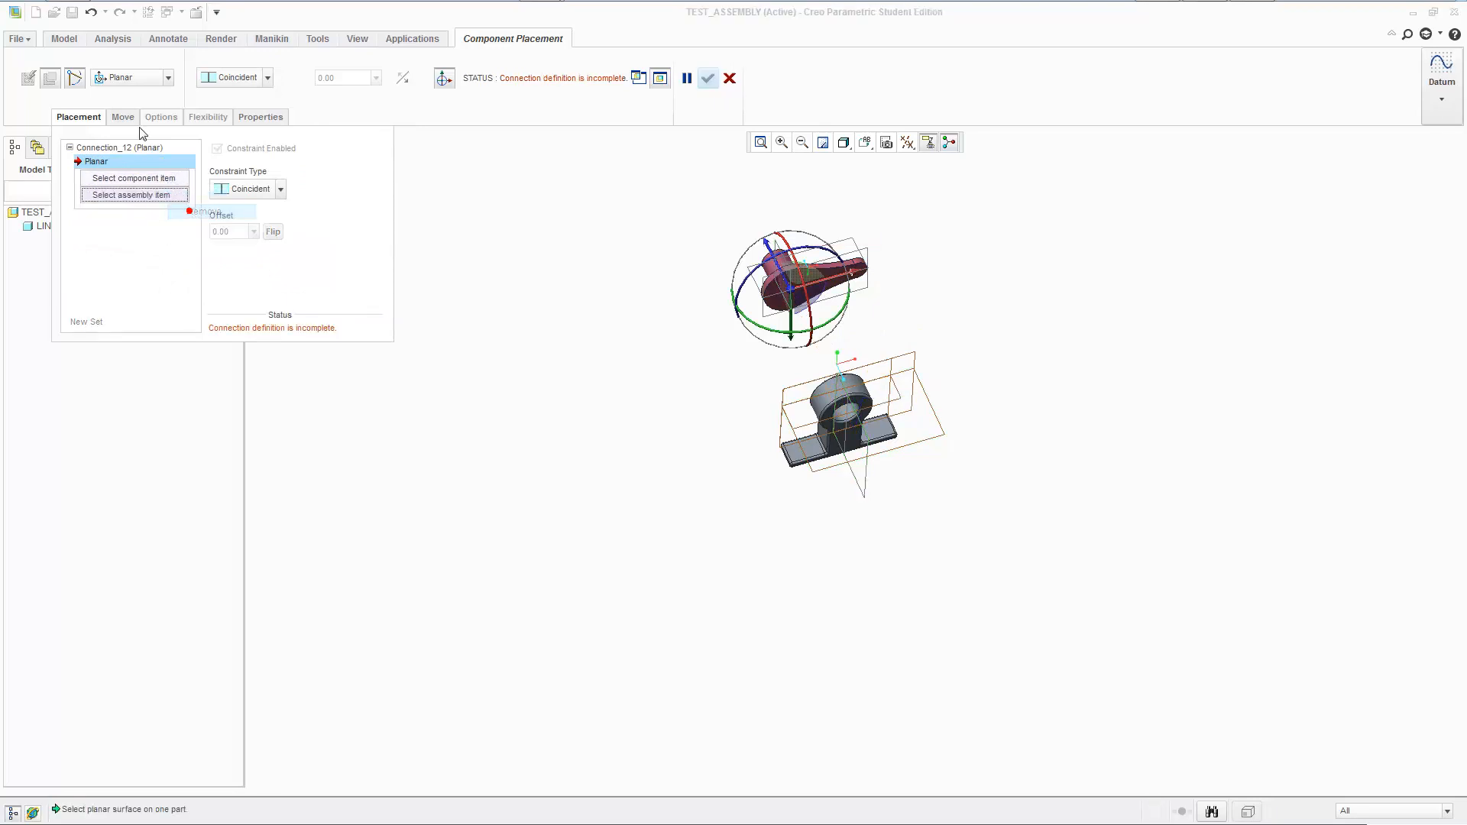
click(134, 79)
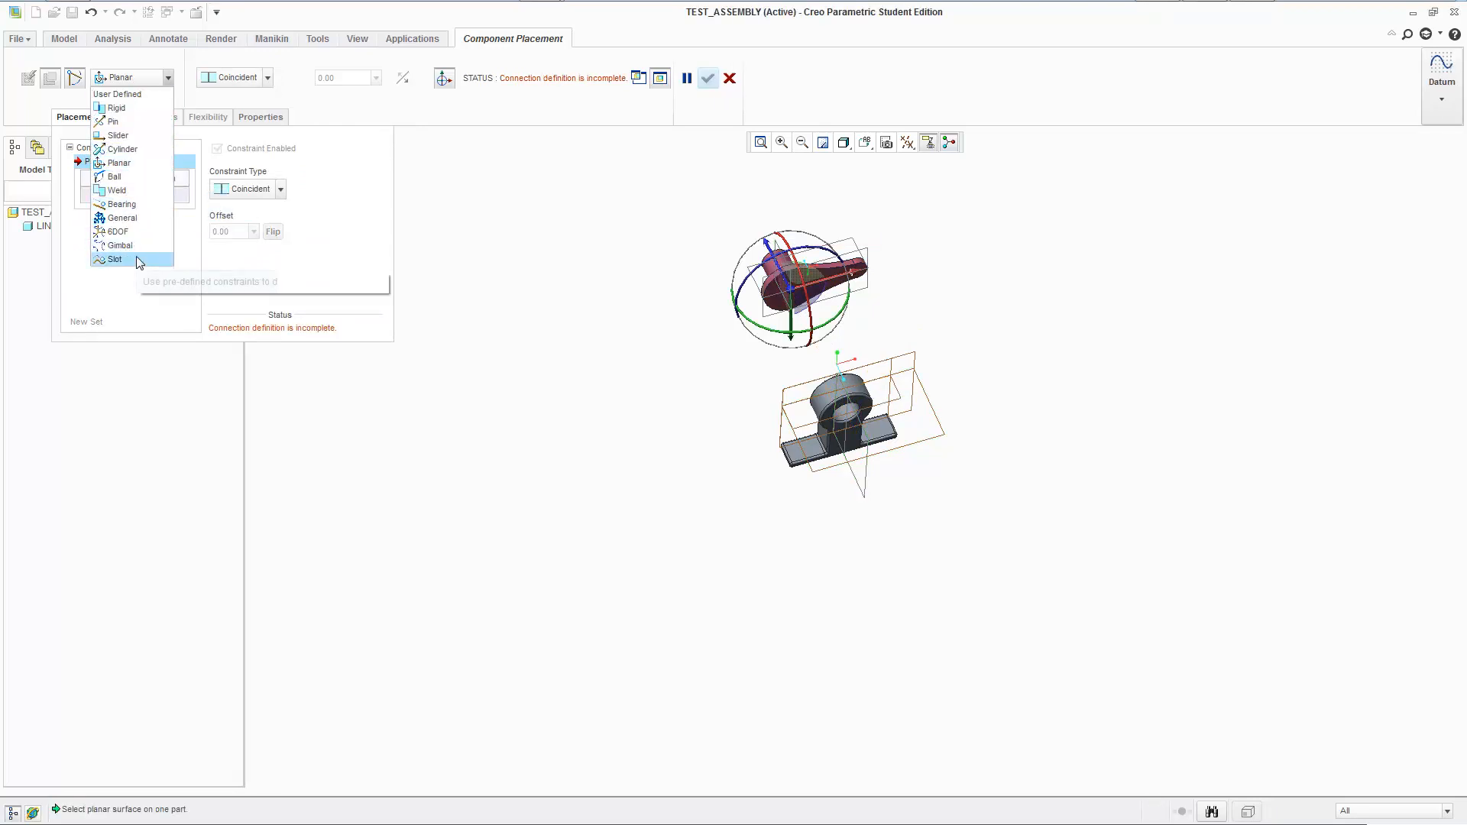
click(115, 260)
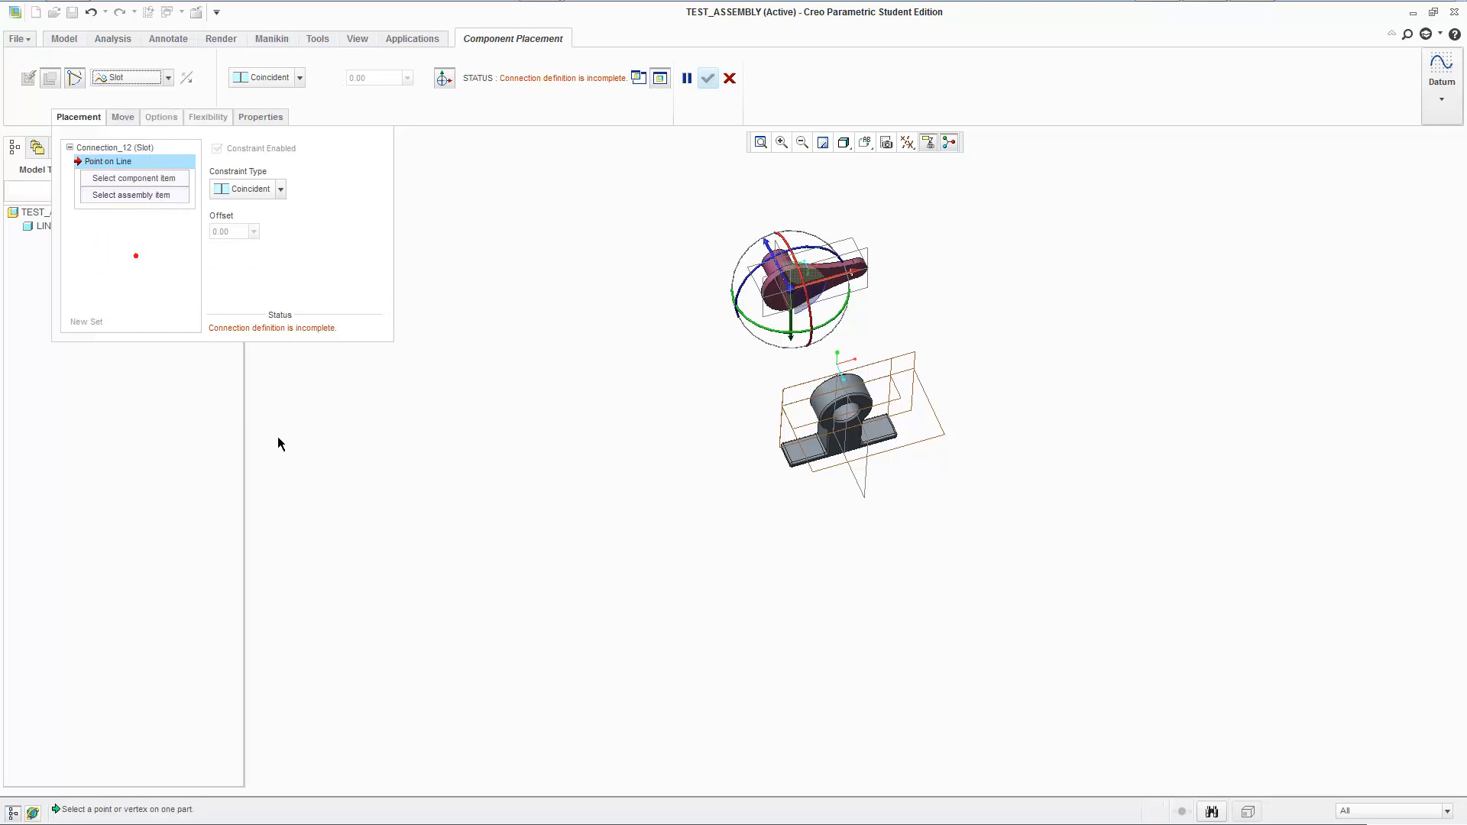
click(730, 78)
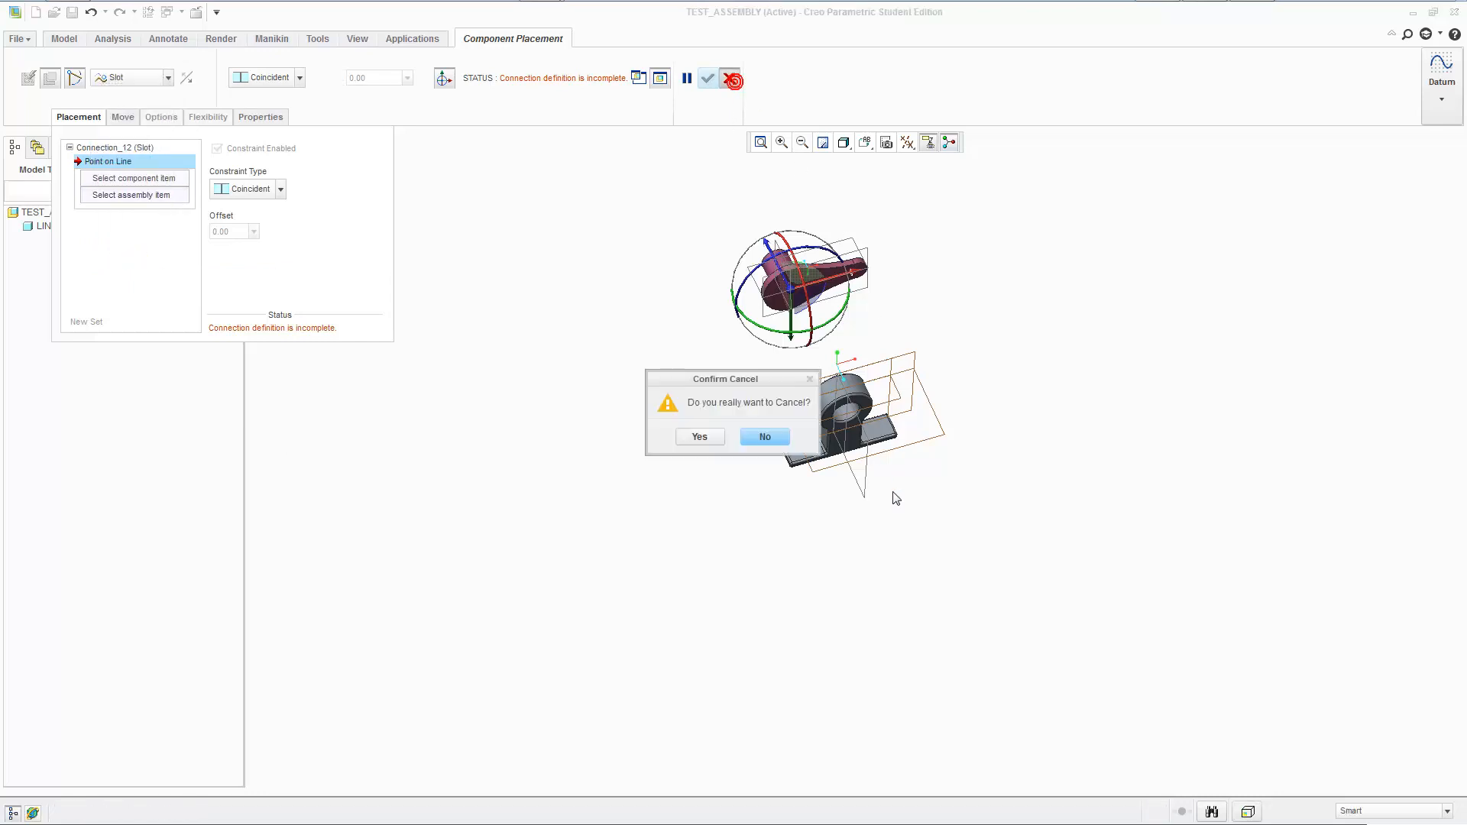
click(698, 439)
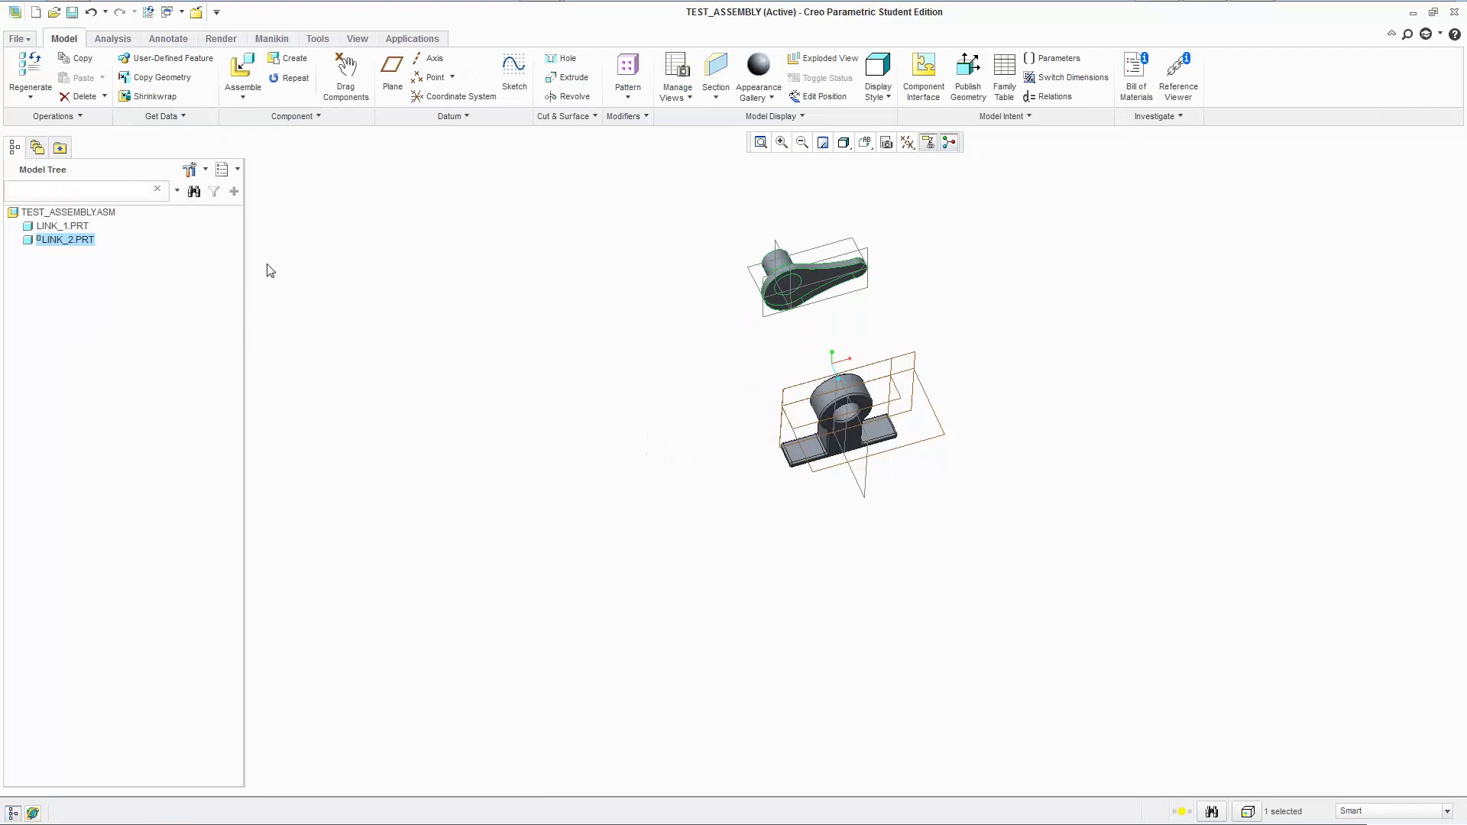
click(472, 303)
scroll(886, 547, down, 3)
scroll(927, 411, up, 2)
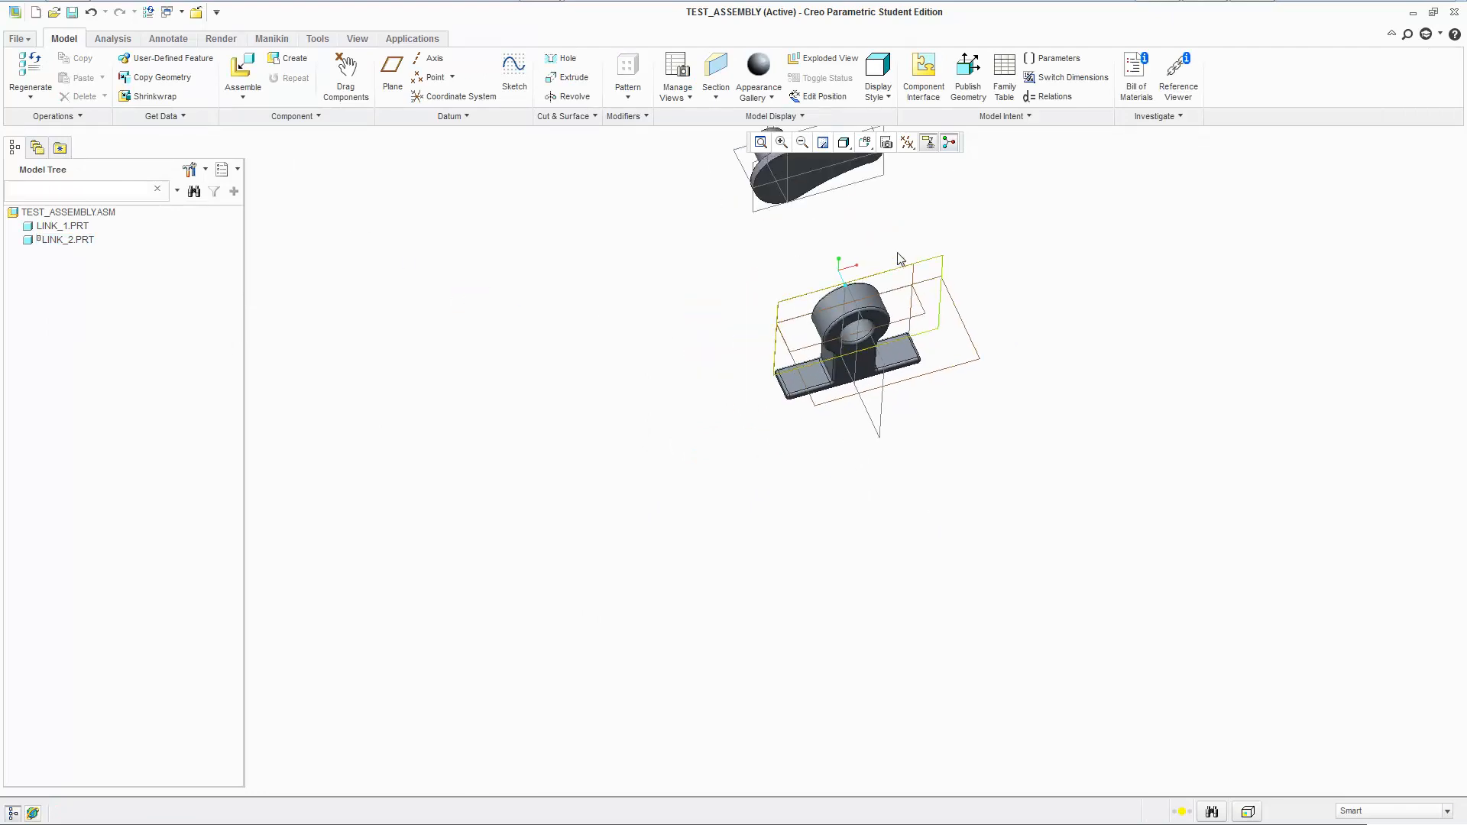
middle_drag(963, 312, 977, 450)
shift+middle_drag(845, 541, 981, 437)
shift+middle_drag(949, 370, 812, 457)
scroll(715, 339, down, 3)
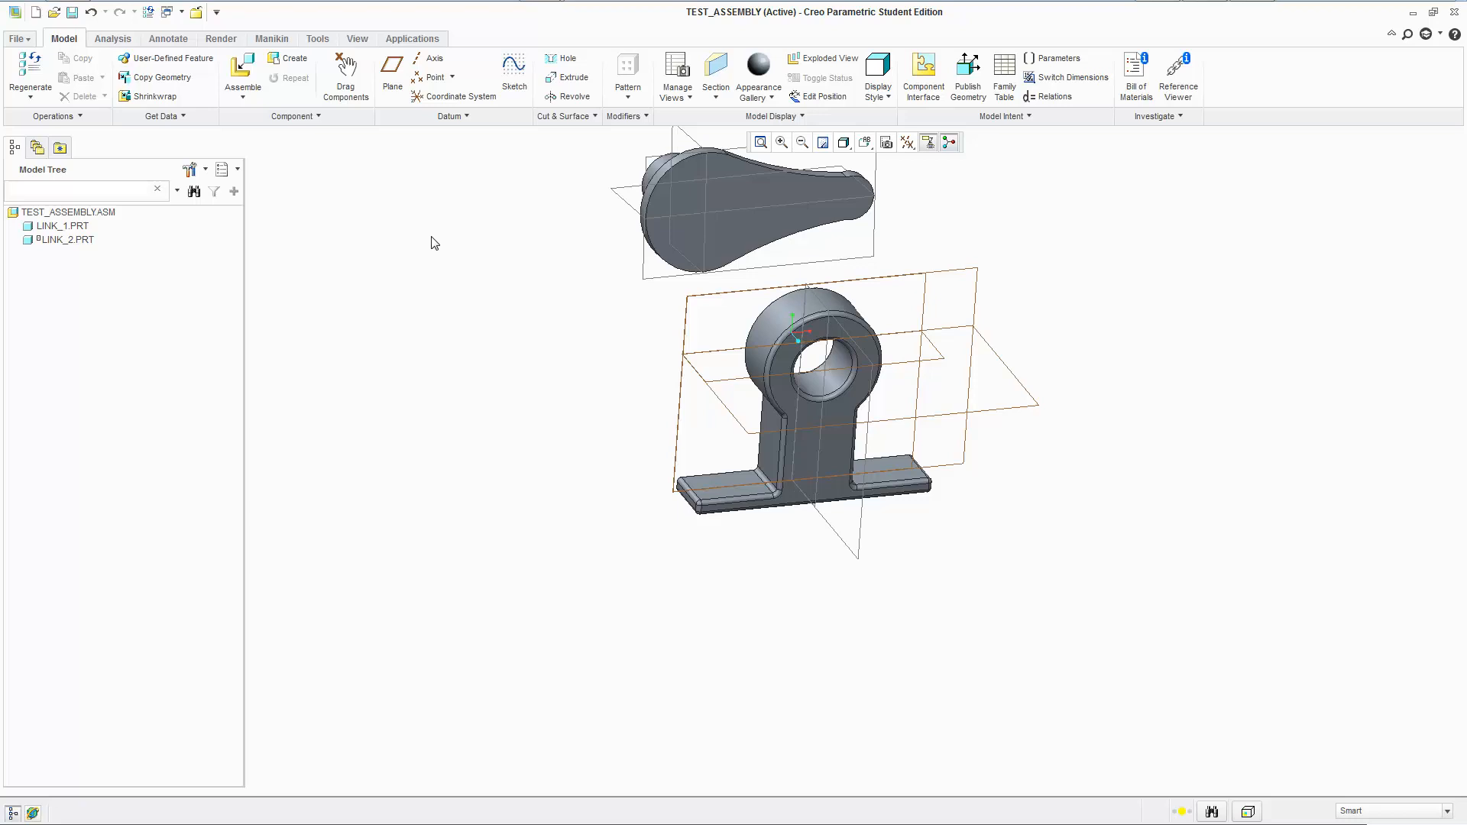
click(411, 39)
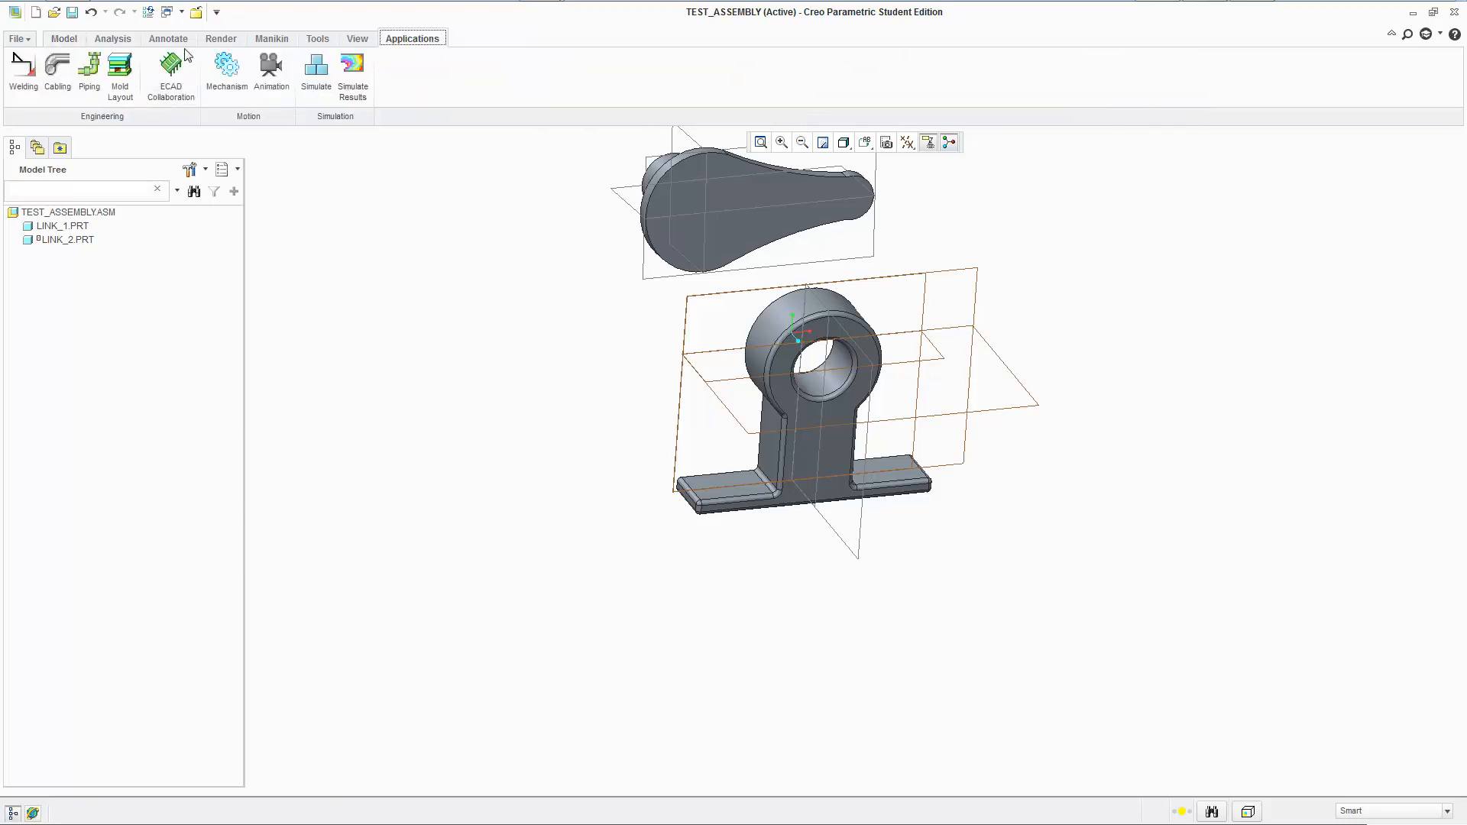
click(64, 39)
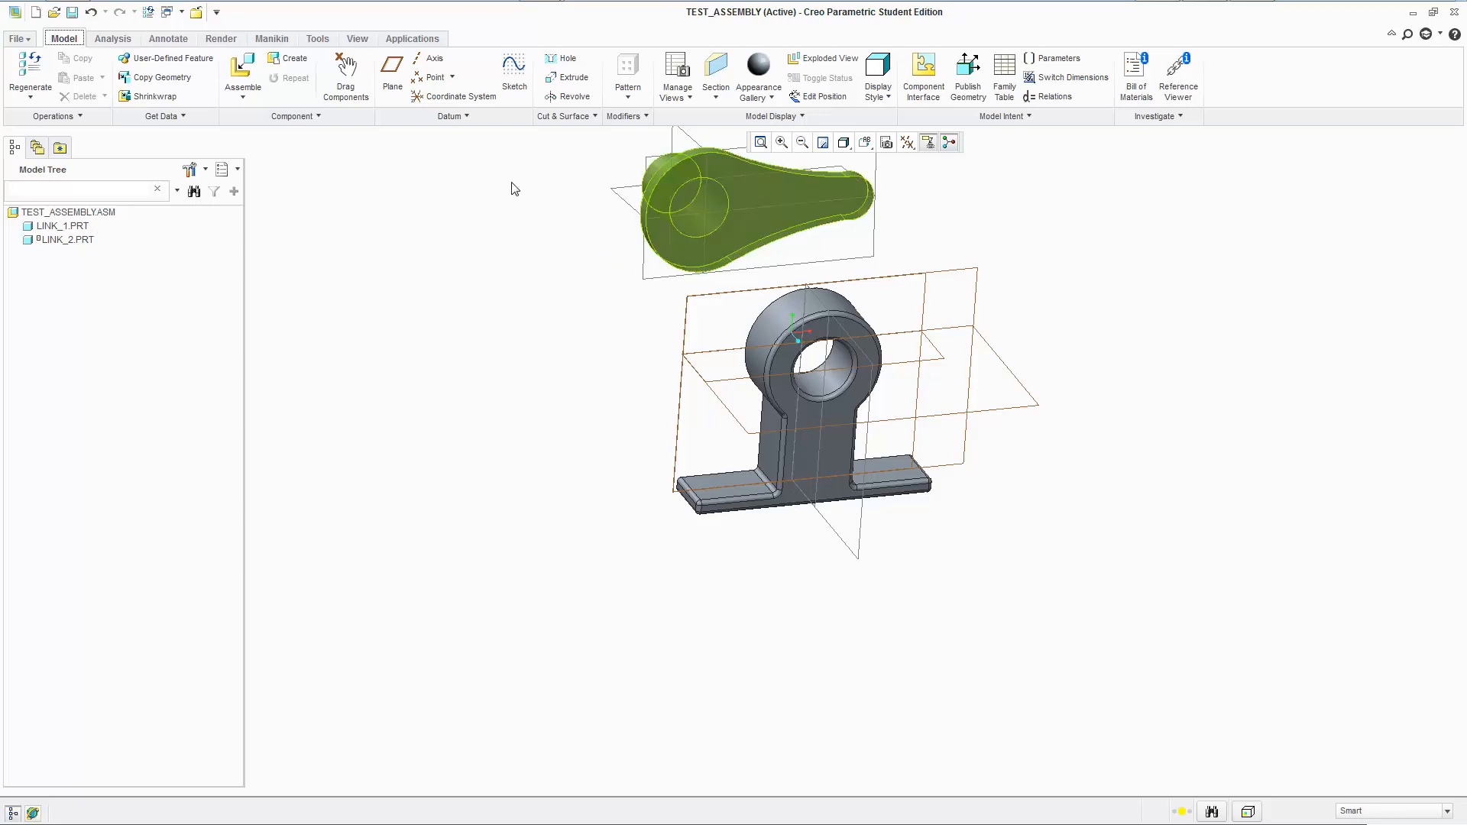
- Redefine LINK_2 by removing both RIGHT datum plane references from the Planar constraint and changing the connection type to Slot
click(759, 220)
right_click(95, 239)
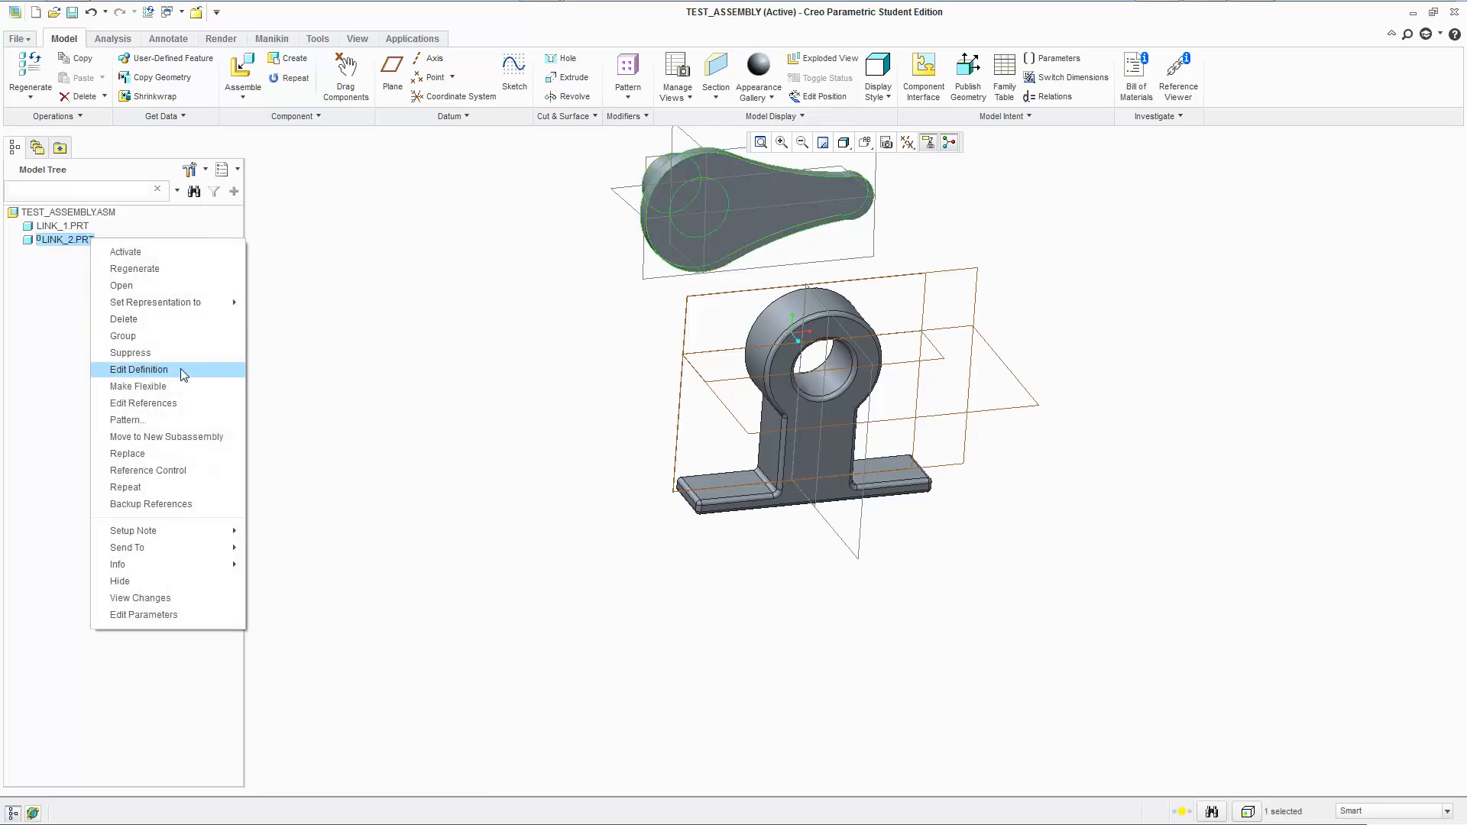
click(138, 369)
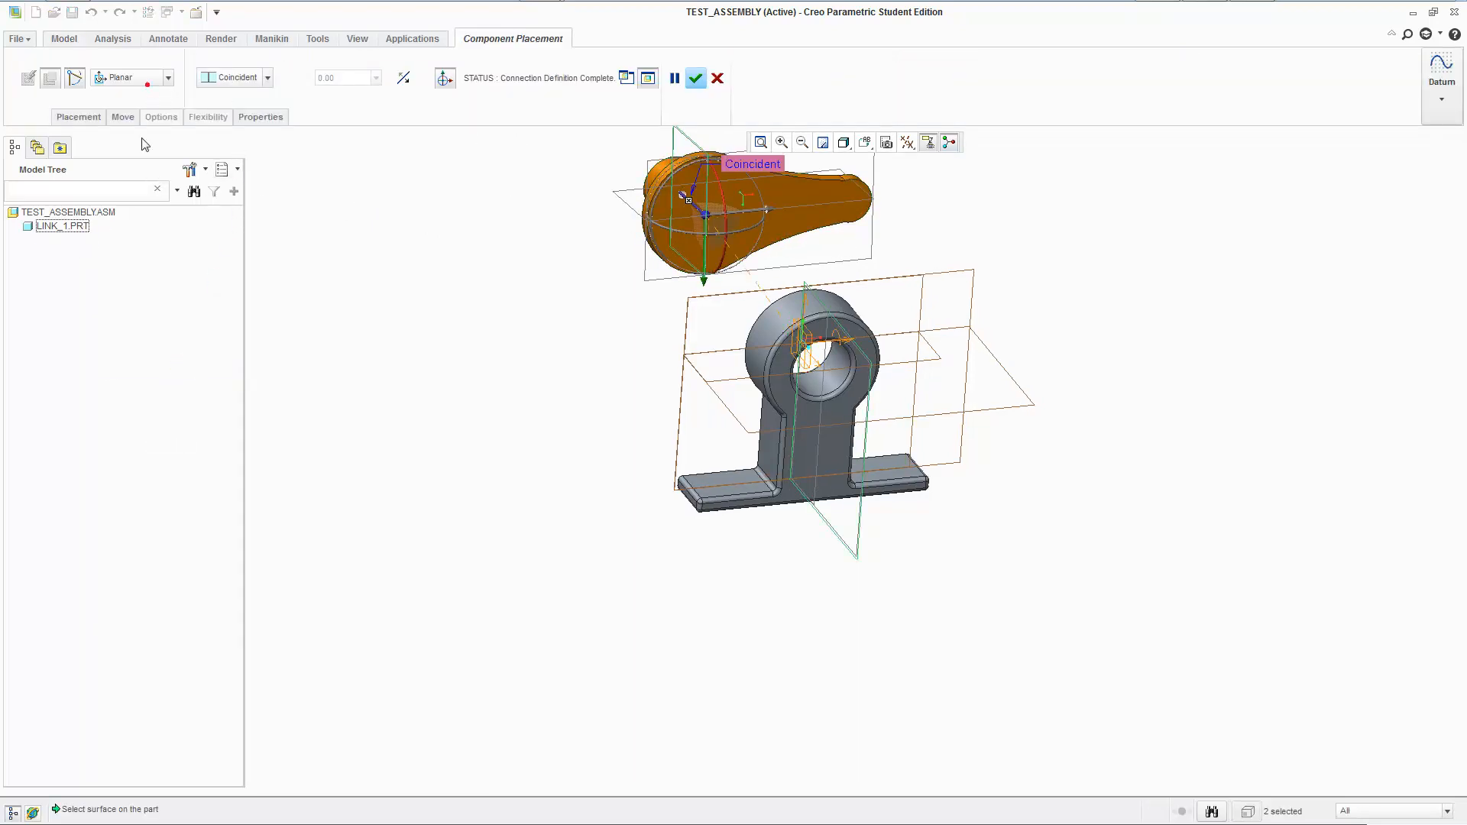
click(137, 81)
click(70, 118)
right_click(126, 182)
click(136, 196)
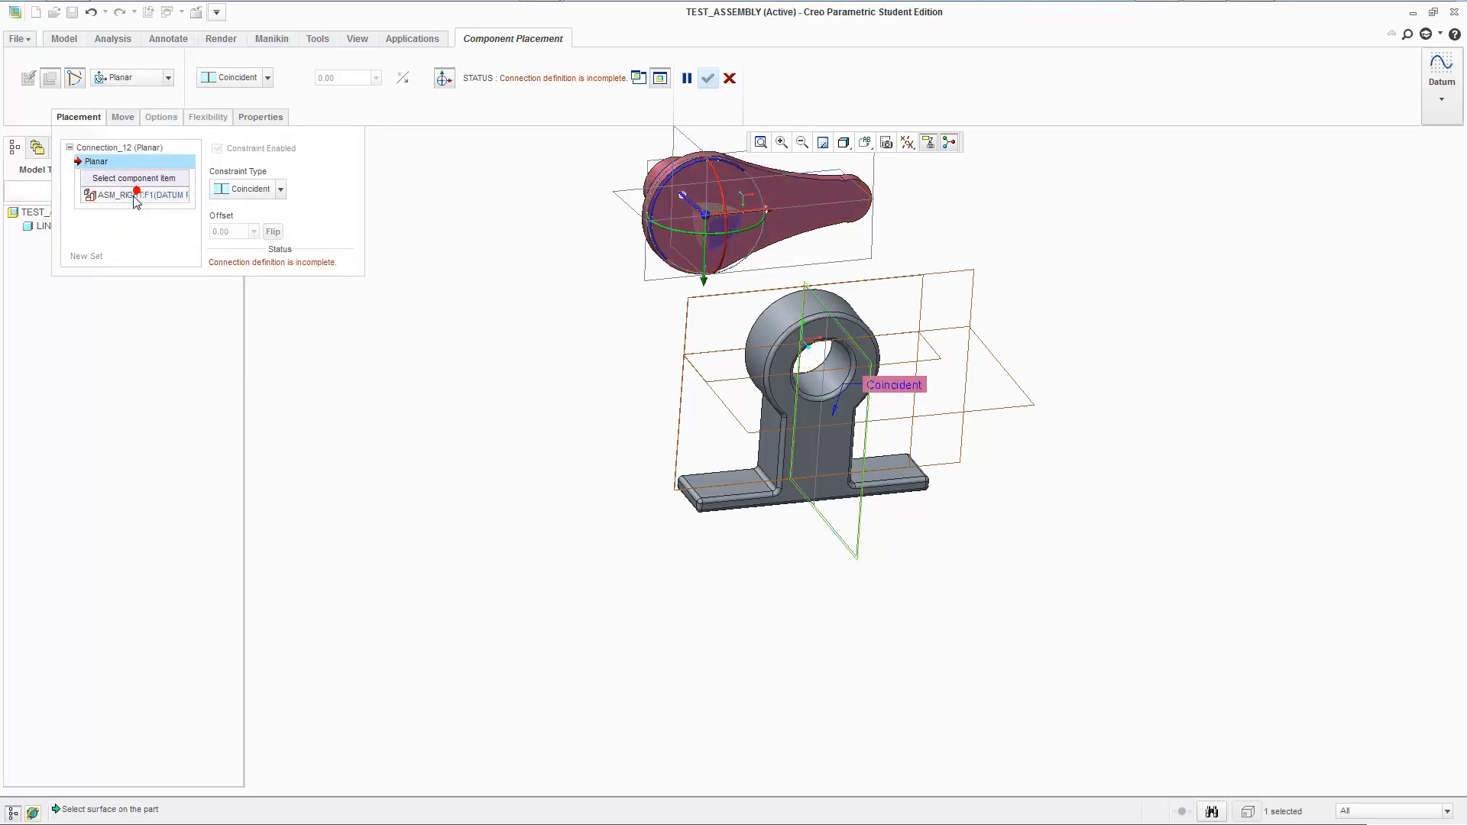
right_click(134, 197)
click(213, 208)
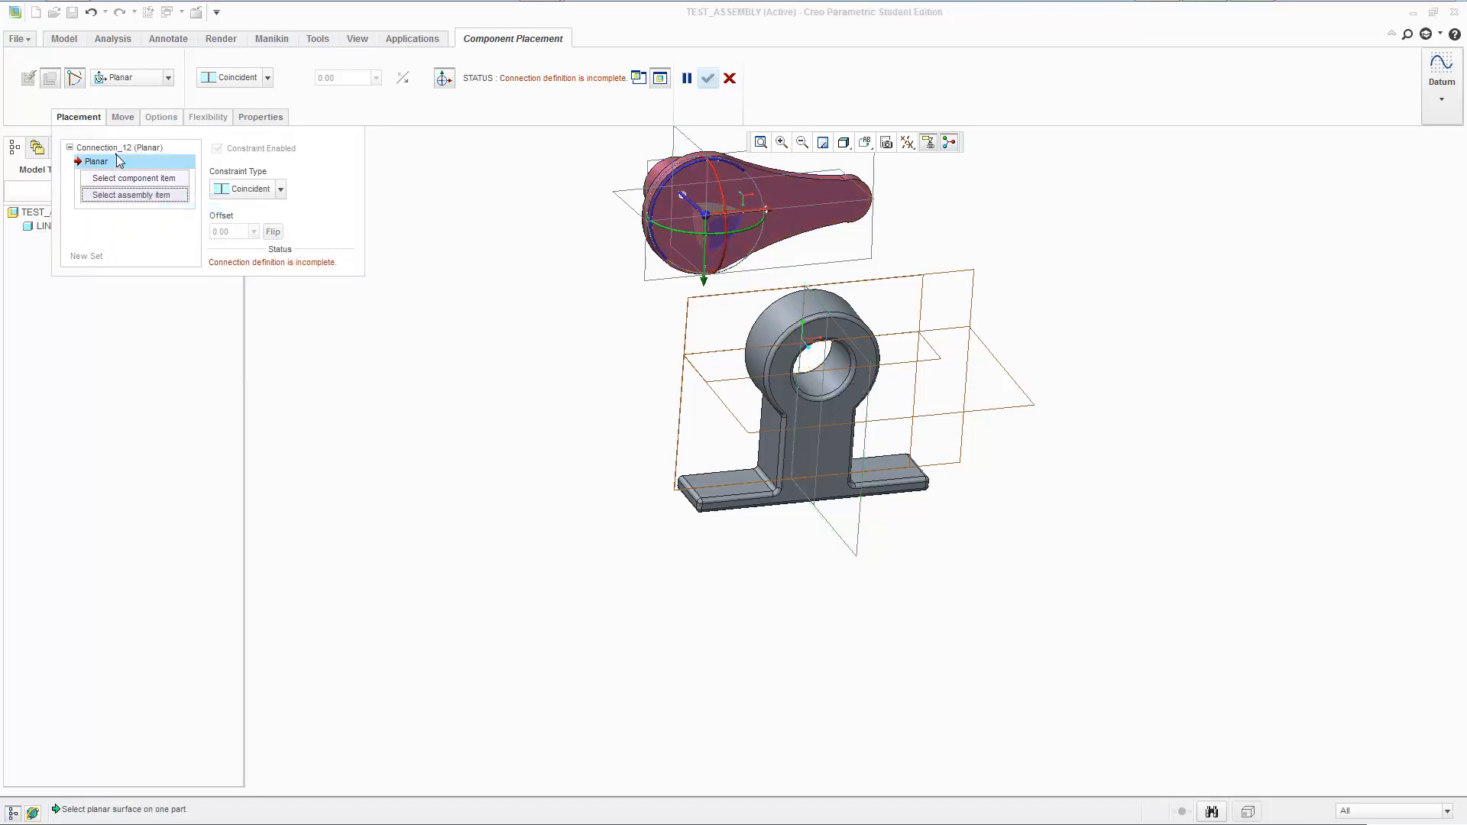
click(140, 80)
click(134, 258)
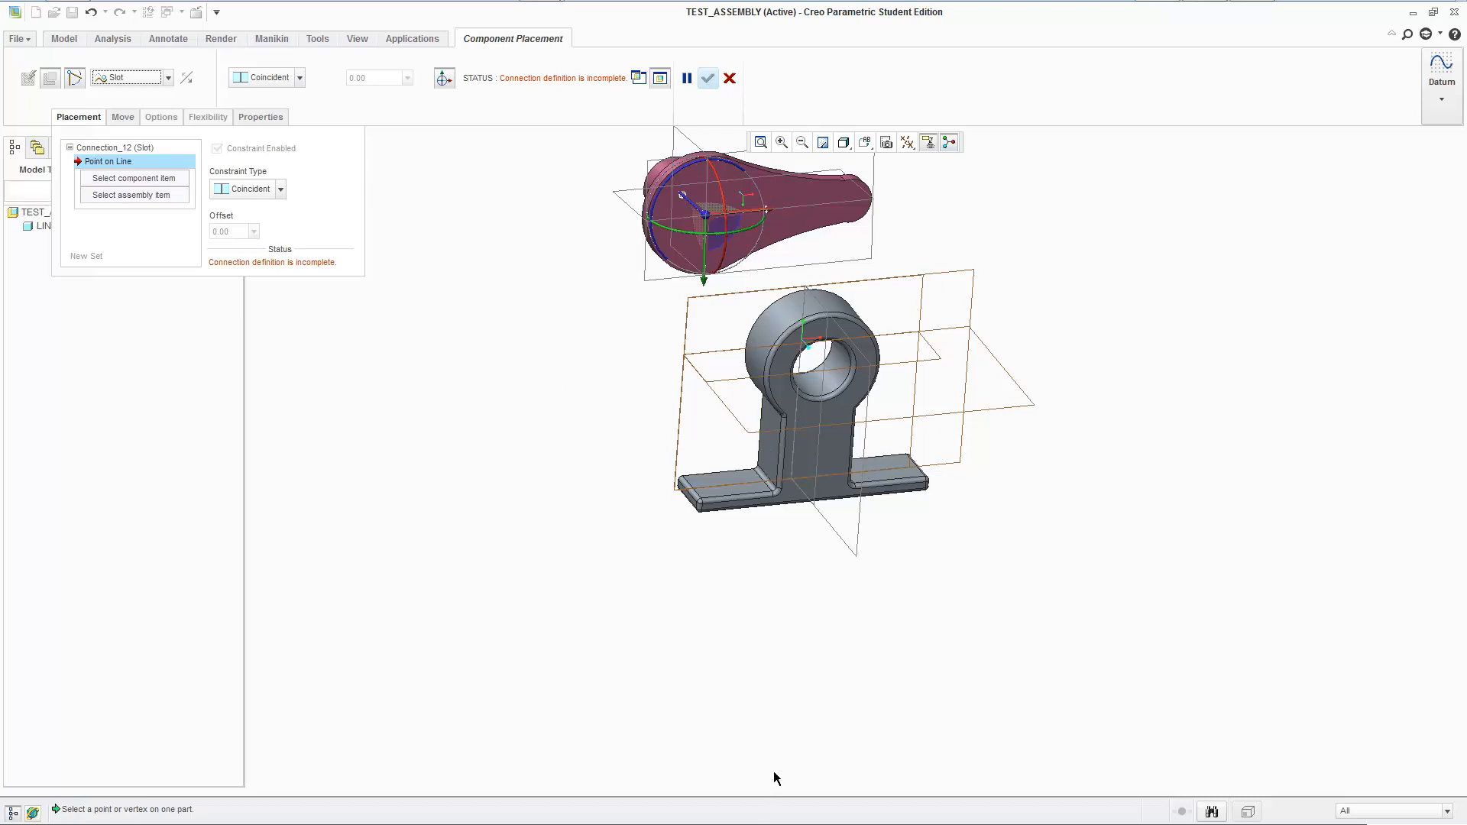
- Cancel the Slot redefinition of LINK_2 and discard its placement changes
click(728, 78)
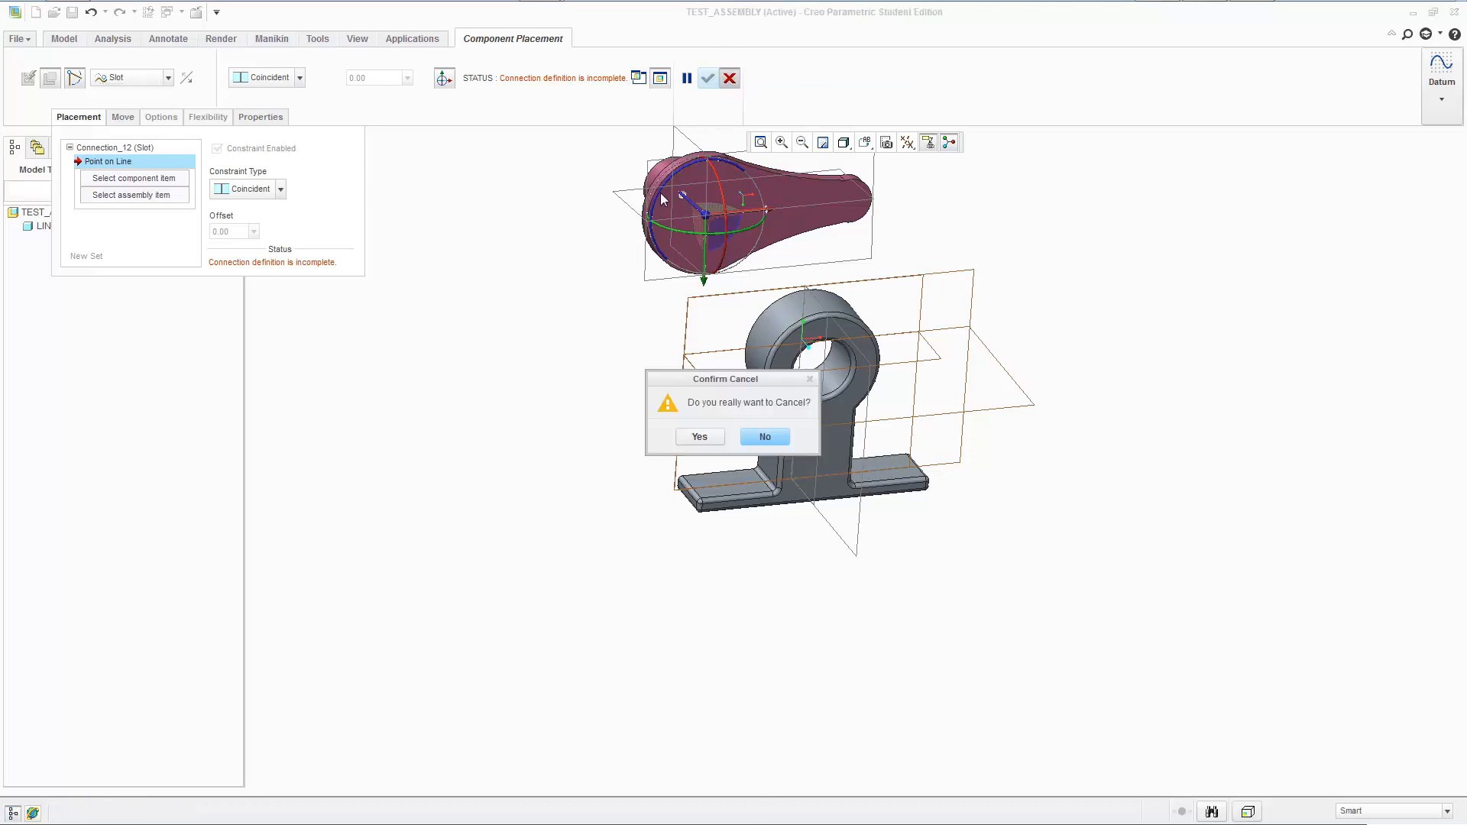
click(699, 436)
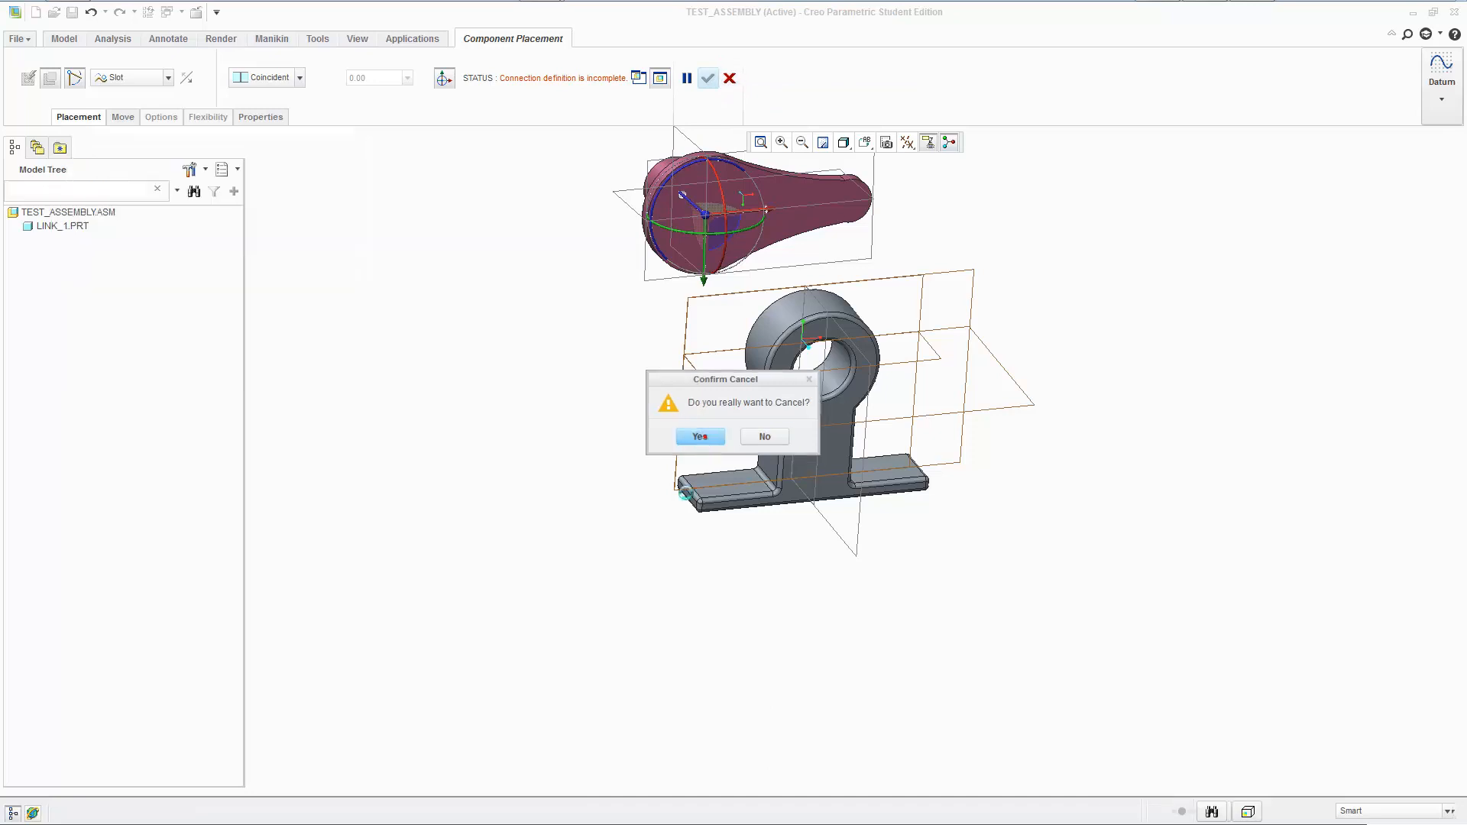
click(680, 600)
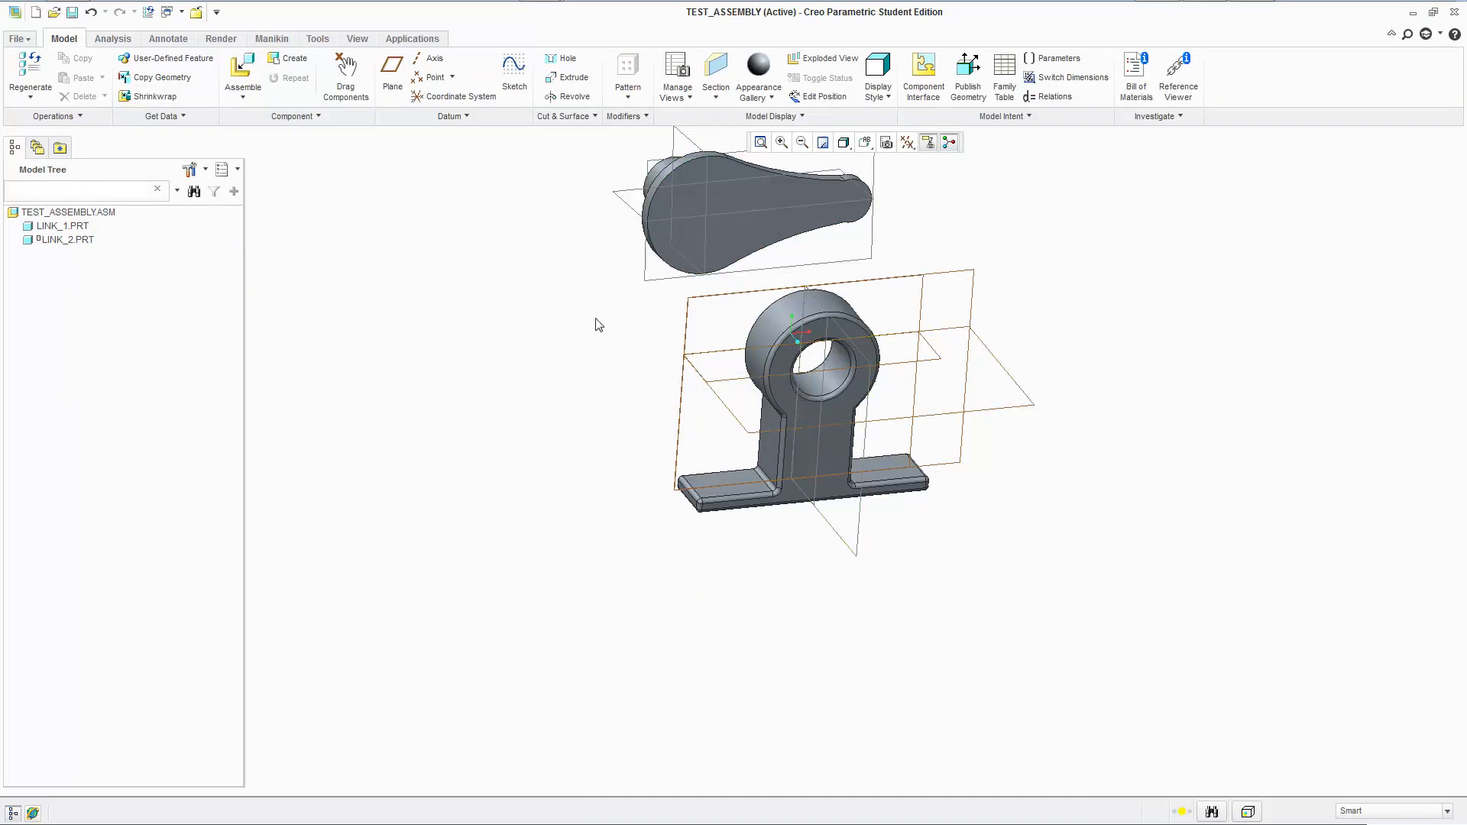
- Start a sketch on LINK_1's front face, using the RIGHT datum plane as the right-facing orientation reference
shift+middle_drag(596, 321, 563, 438)
click(661, 328)
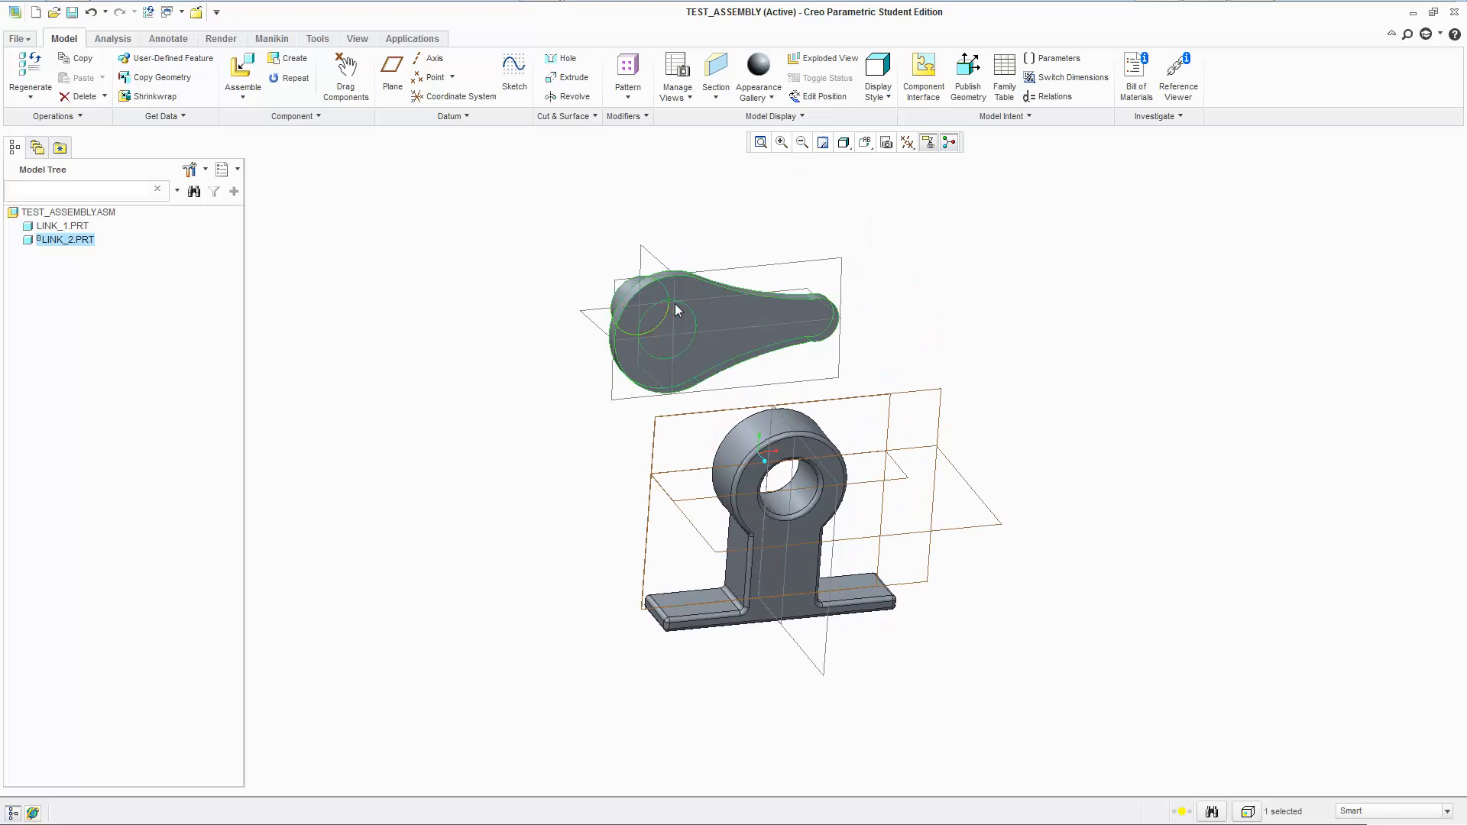
middle_drag(818, 257, 712, 199)
click(709, 194)
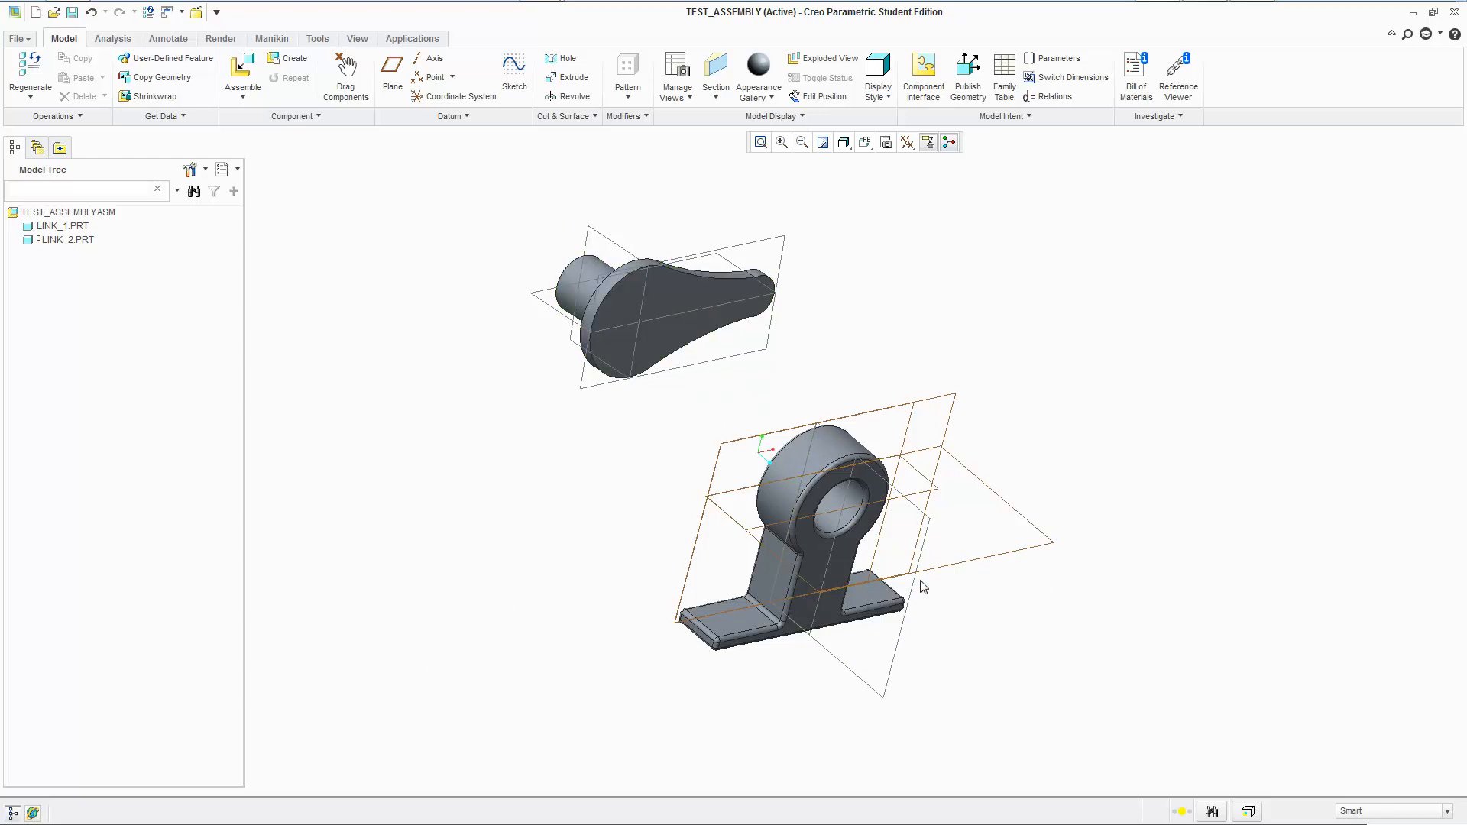
middle_drag(1139, 558, 1025, 556)
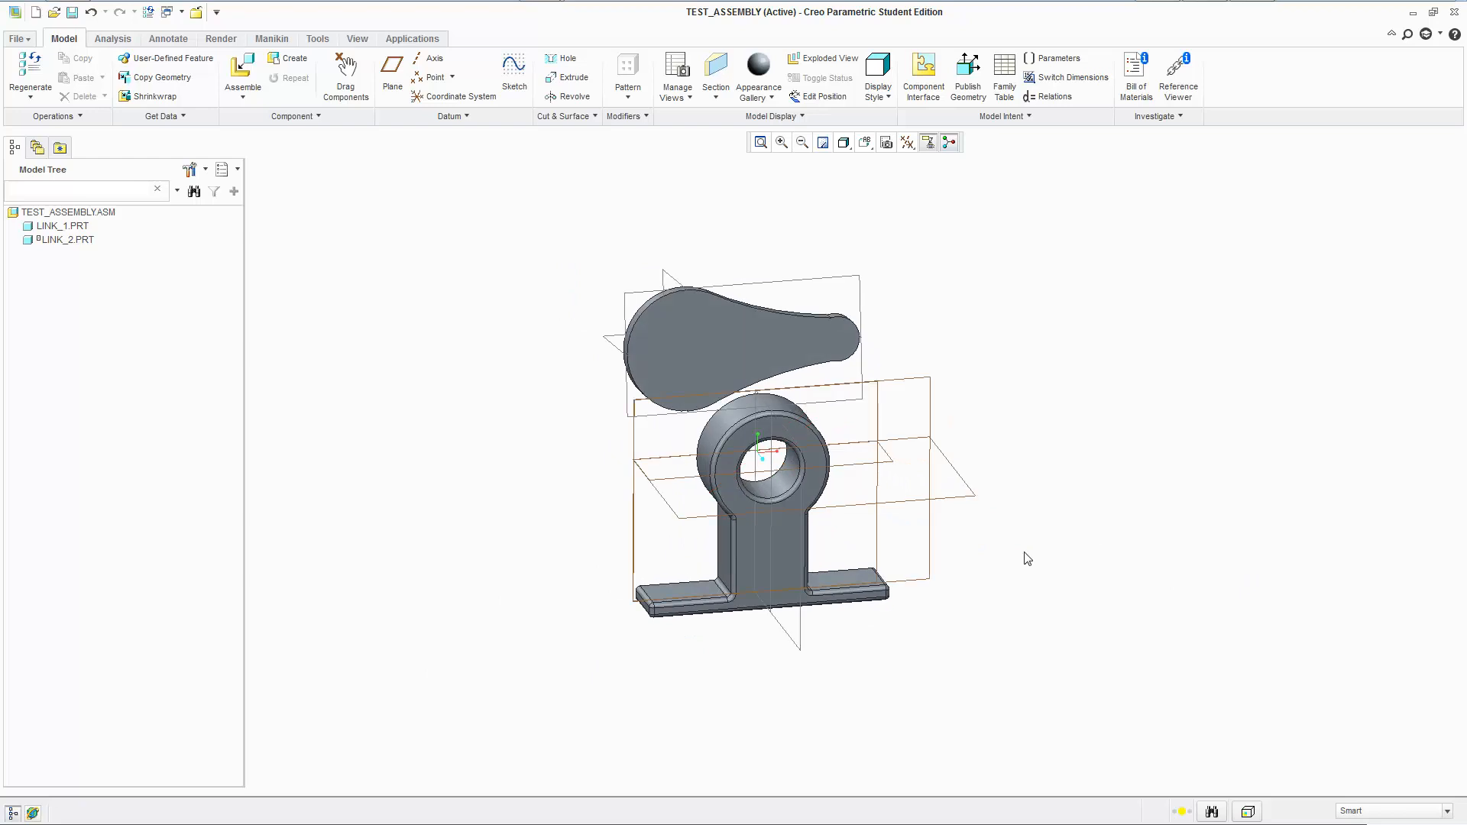
click(514, 69)
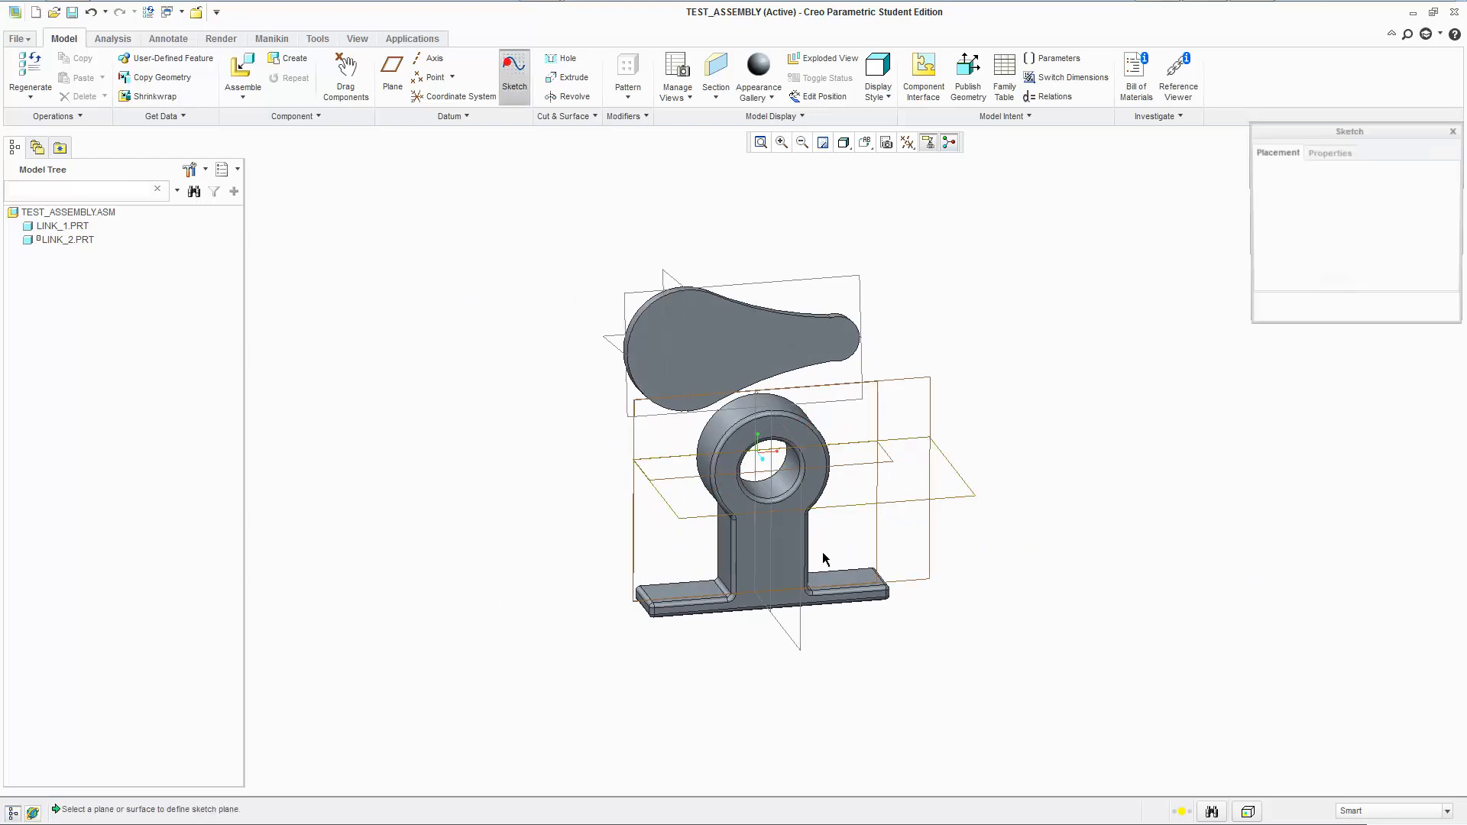
click(765, 543)
click(1394, 312)
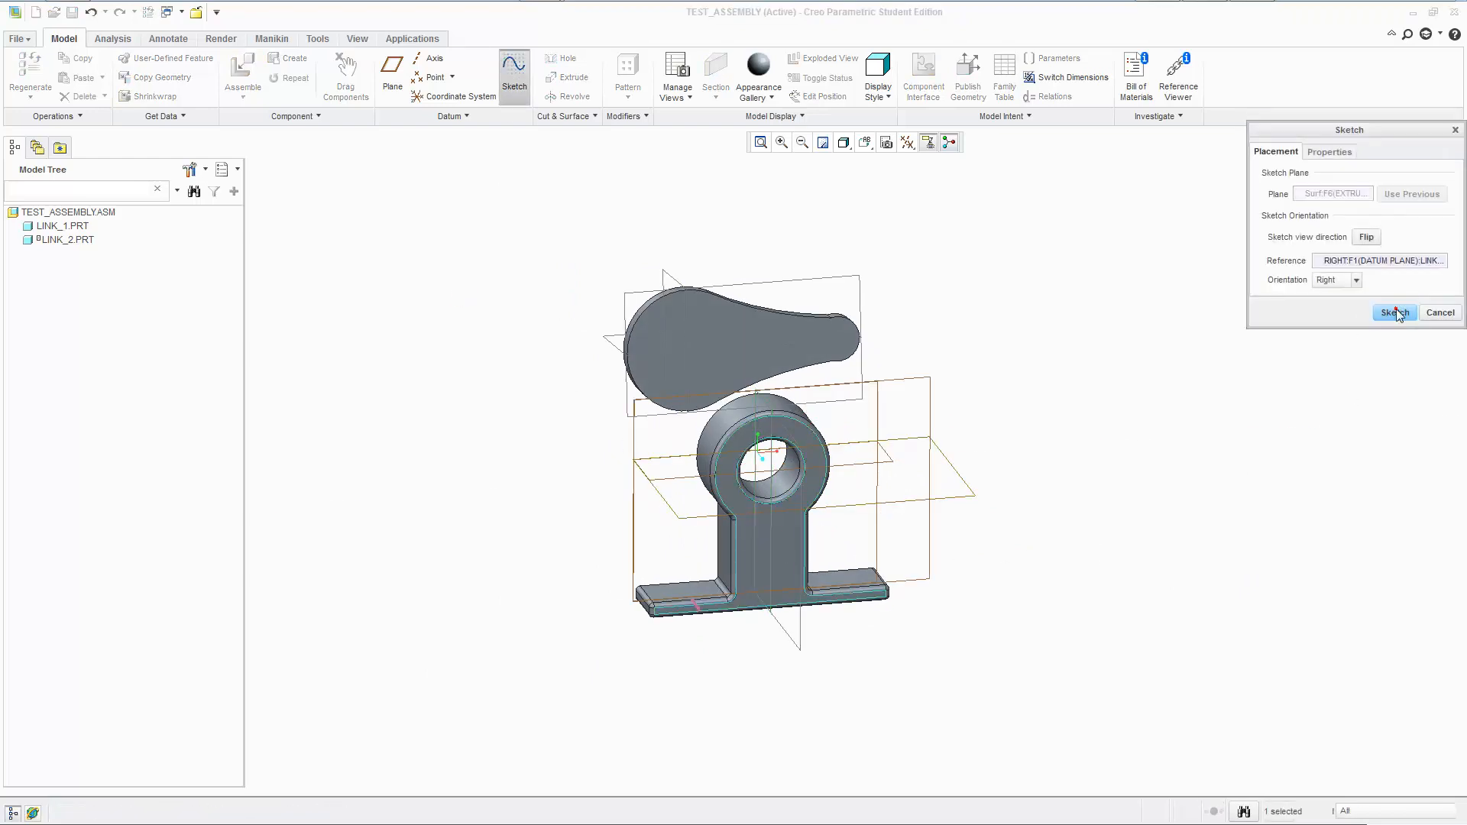
click(909, 143)
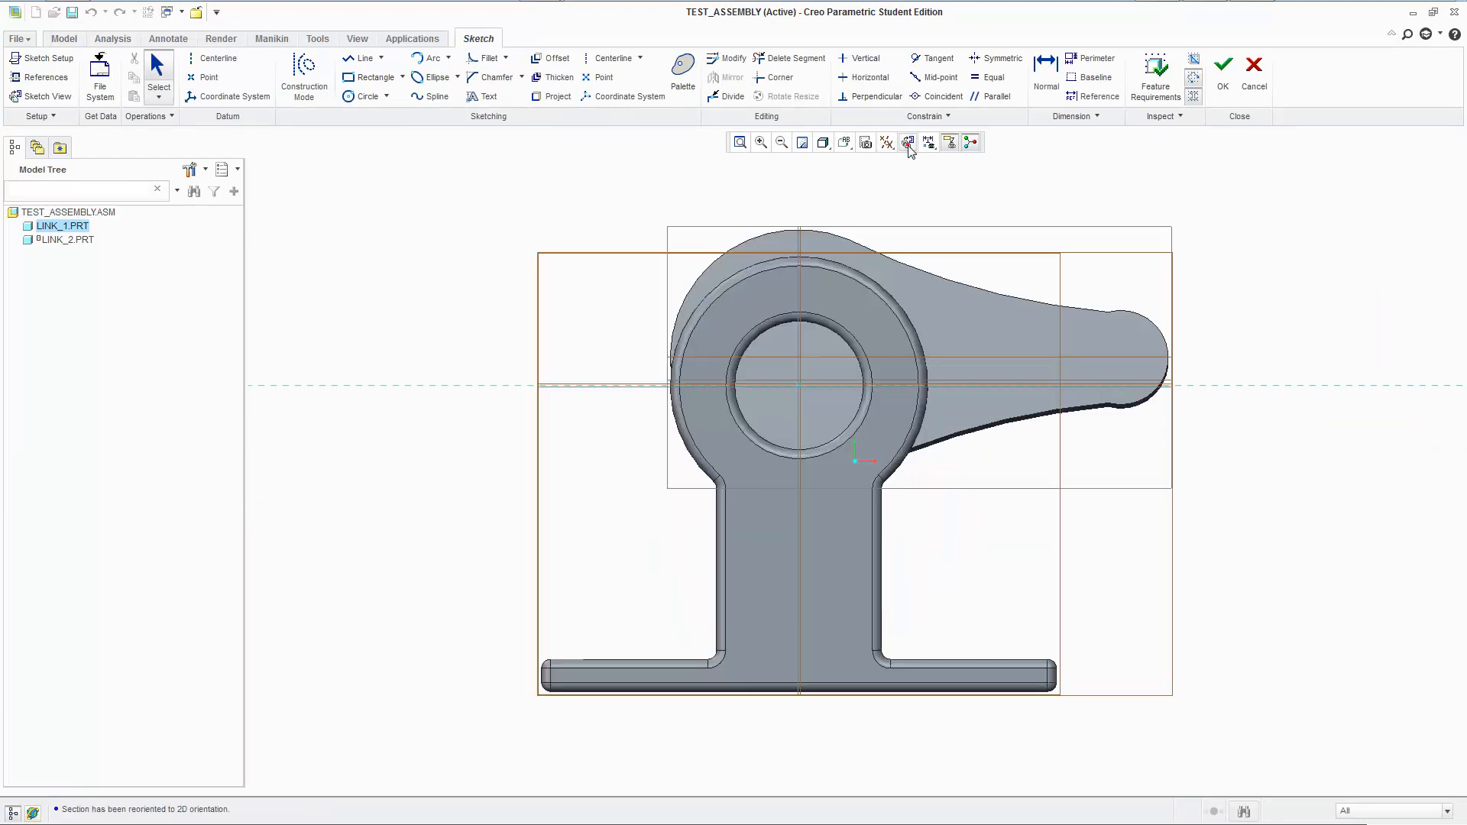
scroll(998, 265, up, 3)
middle_drag(997, 265, 1018, 307)
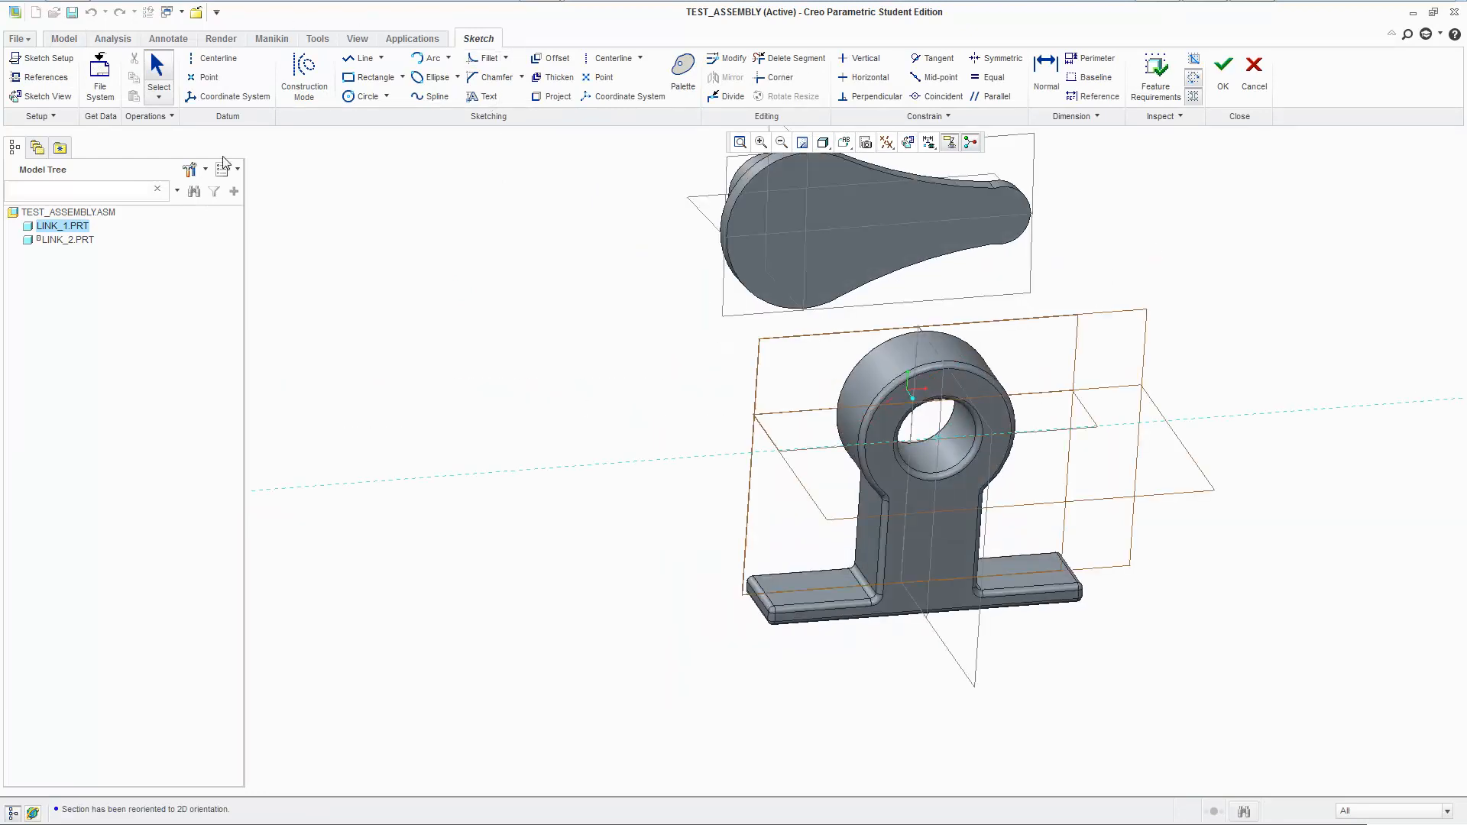
- Sketch a line about 10.72 long on the horizontal reference, running across LINK_1's hole past both sides, and finish the sketch
key(l)
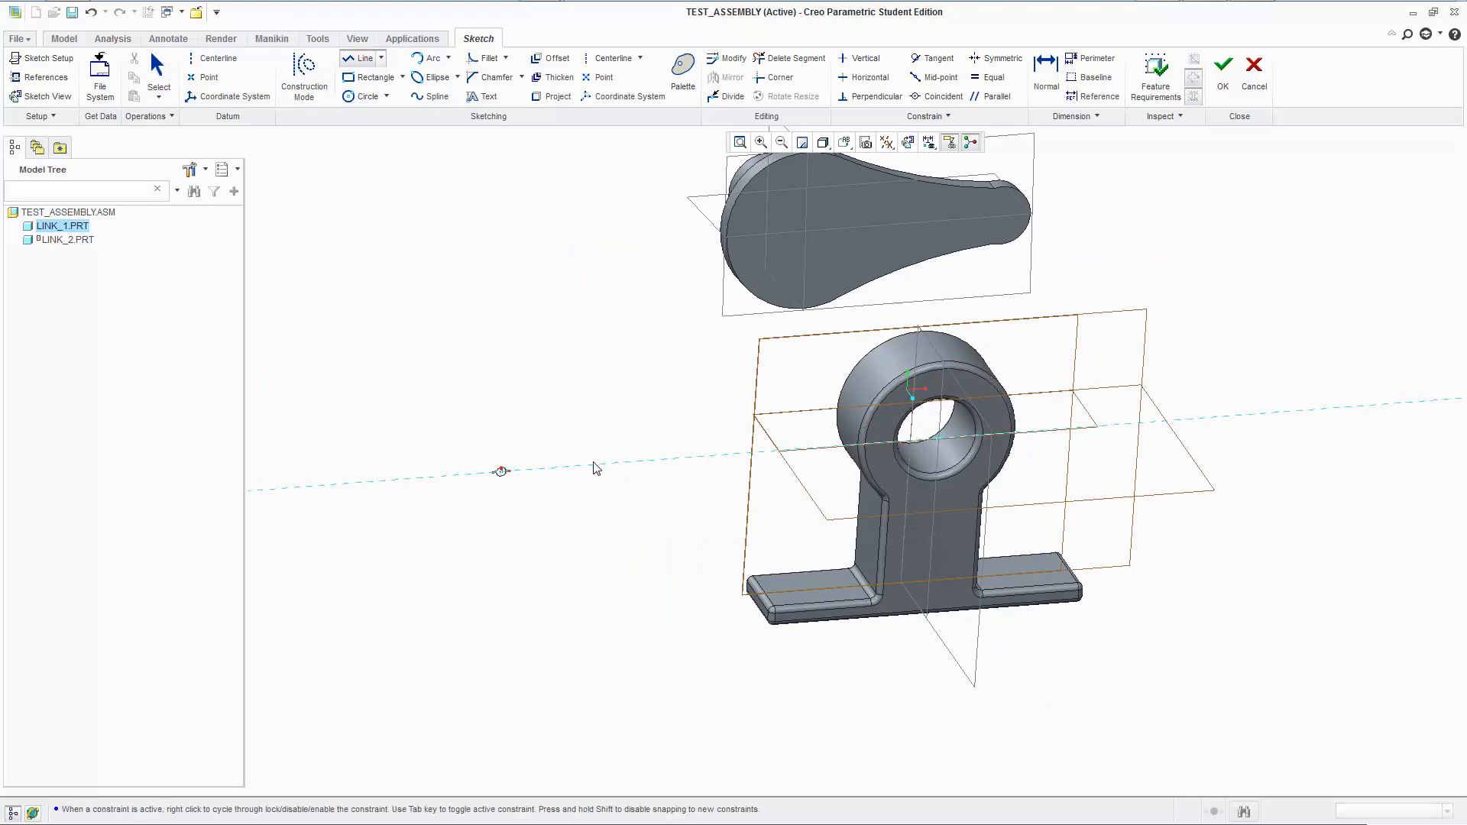
click(1343, 410)
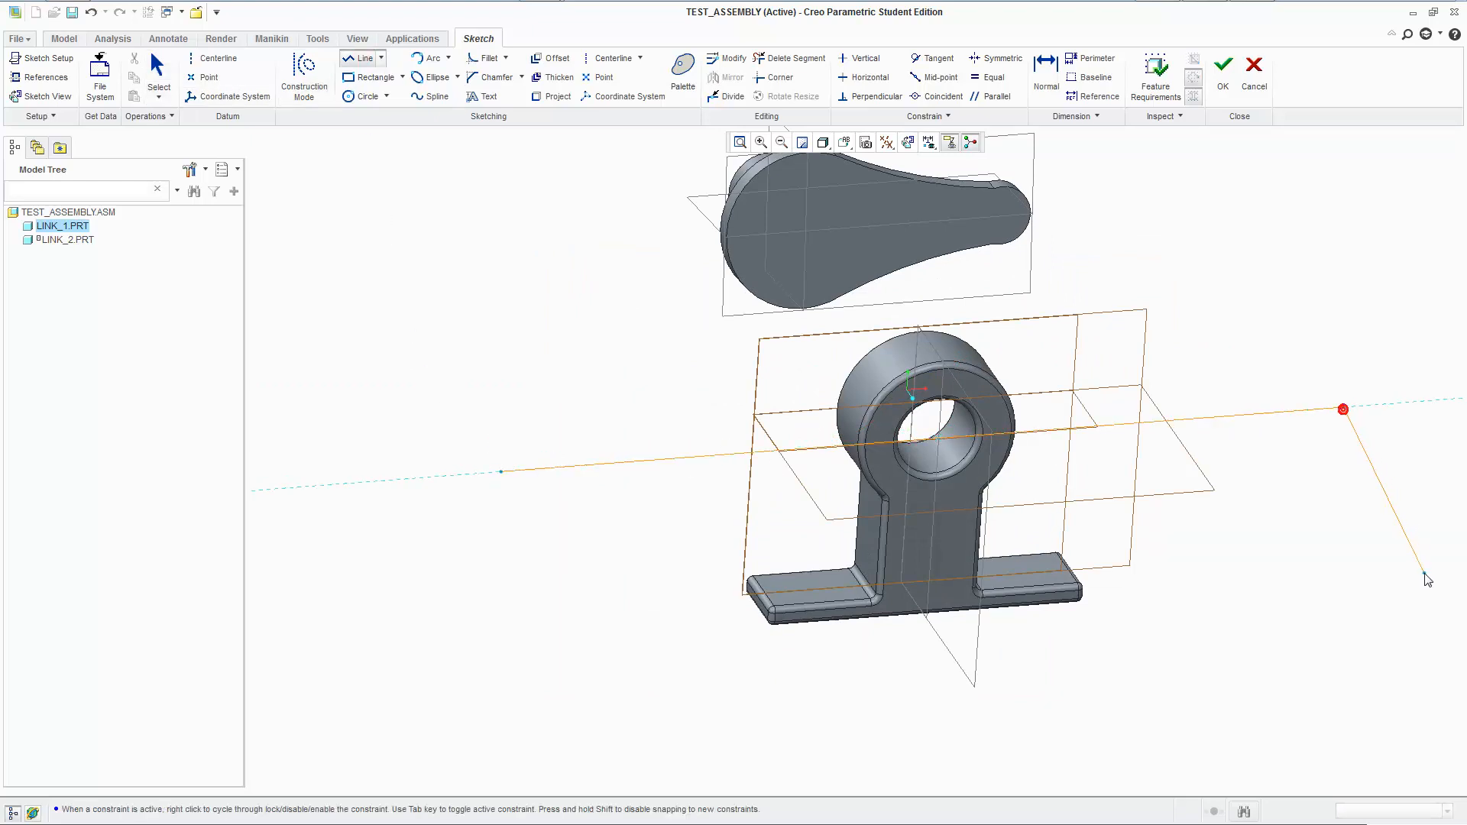
middle_click(1419, 617)
scroll(1297, 508, up, 1)
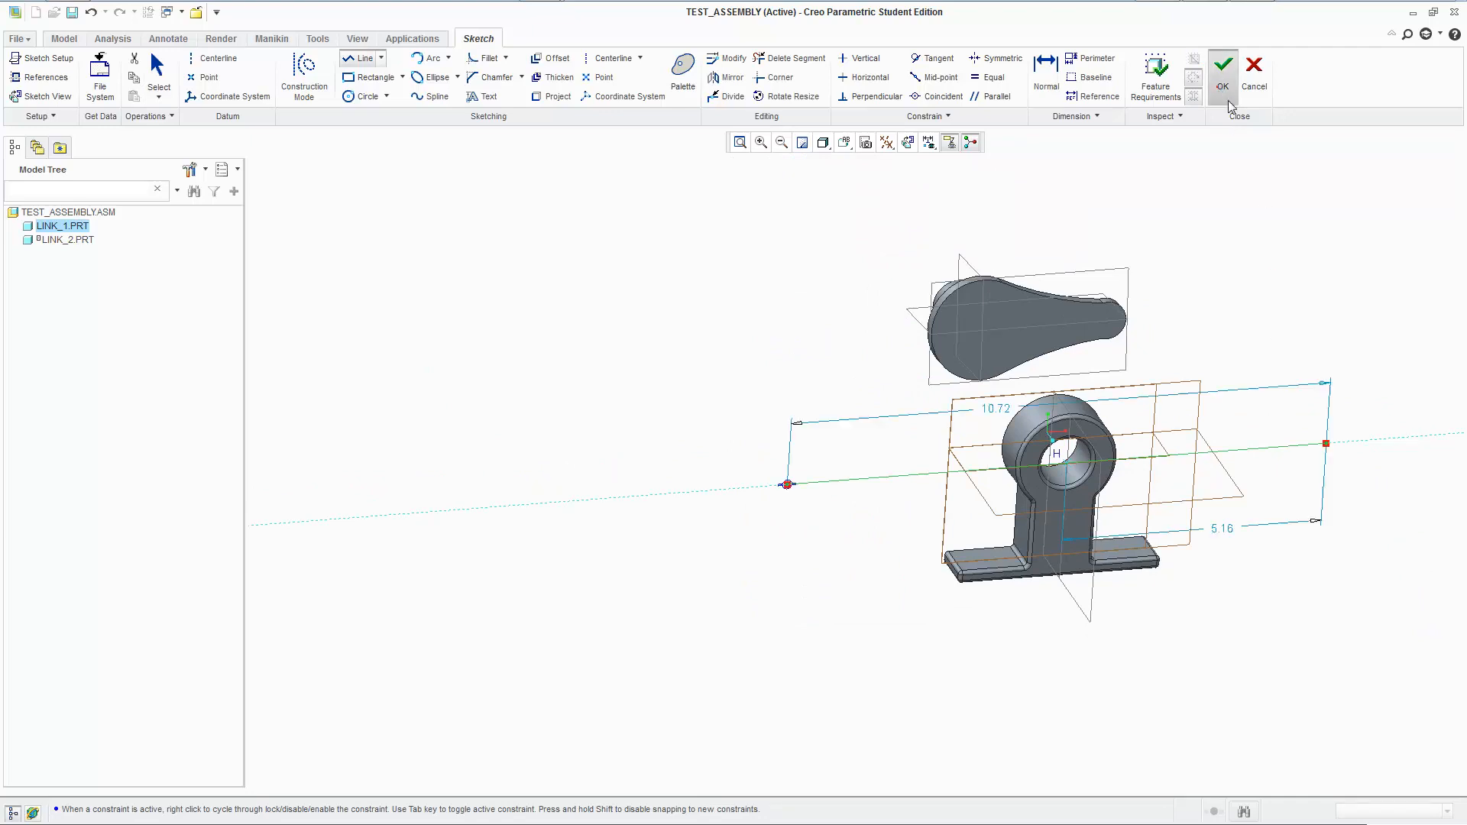
click(1223, 68)
- Hide all datum features in the assembly, including planes and points
click(907, 142)
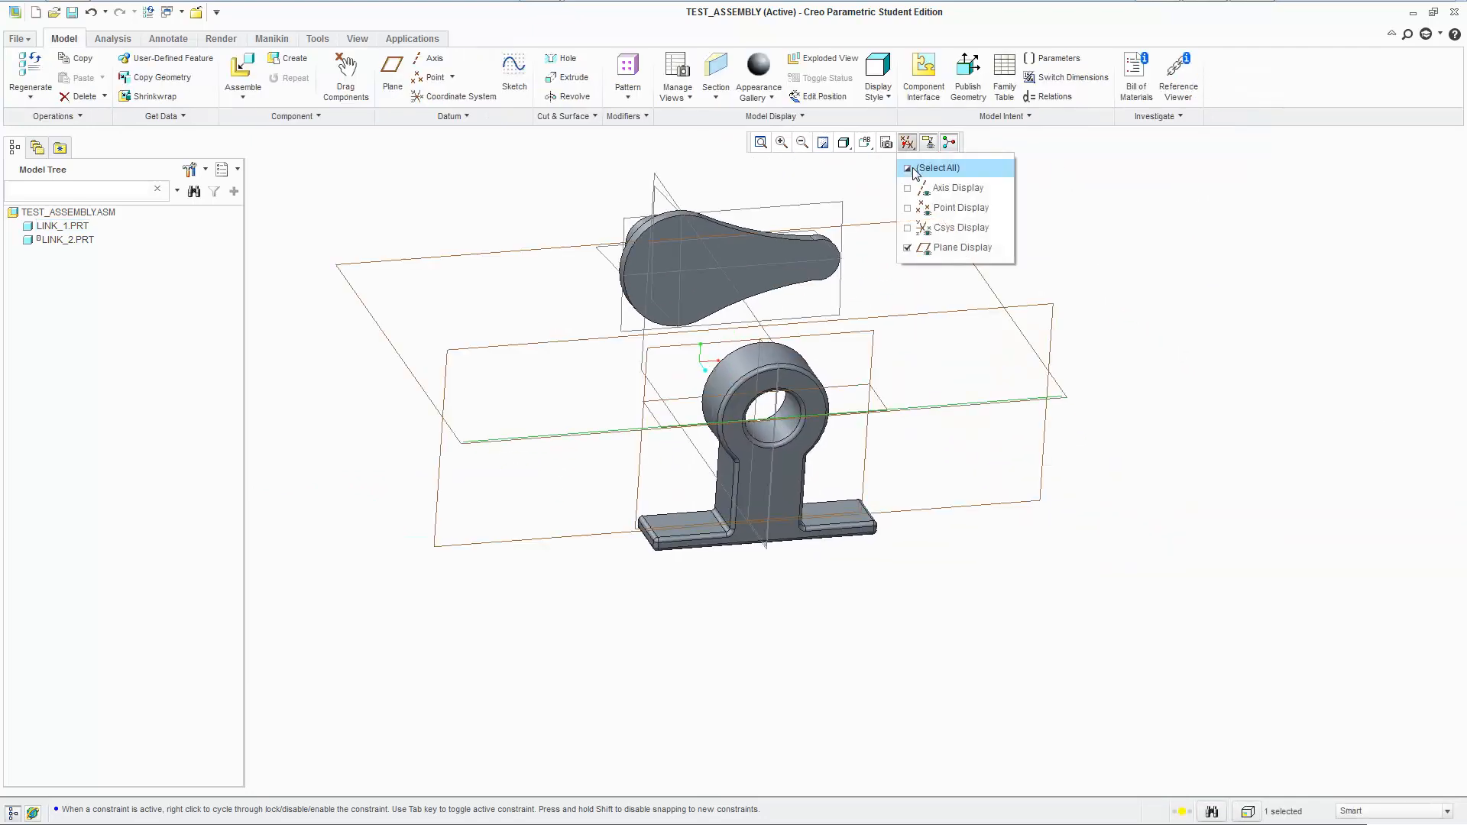
click(919, 169)
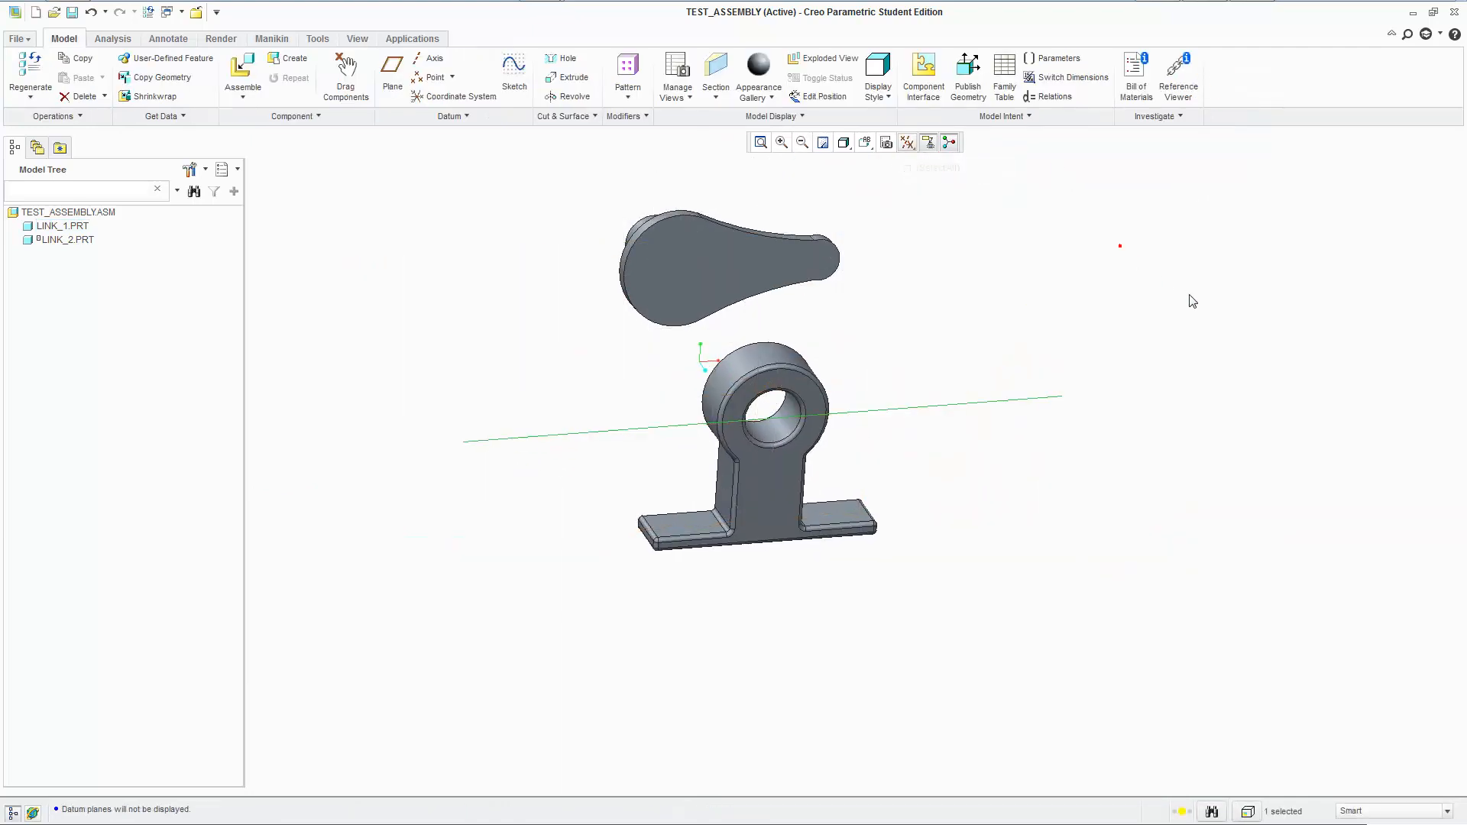
middle_drag(1189, 298, 1110, 386)
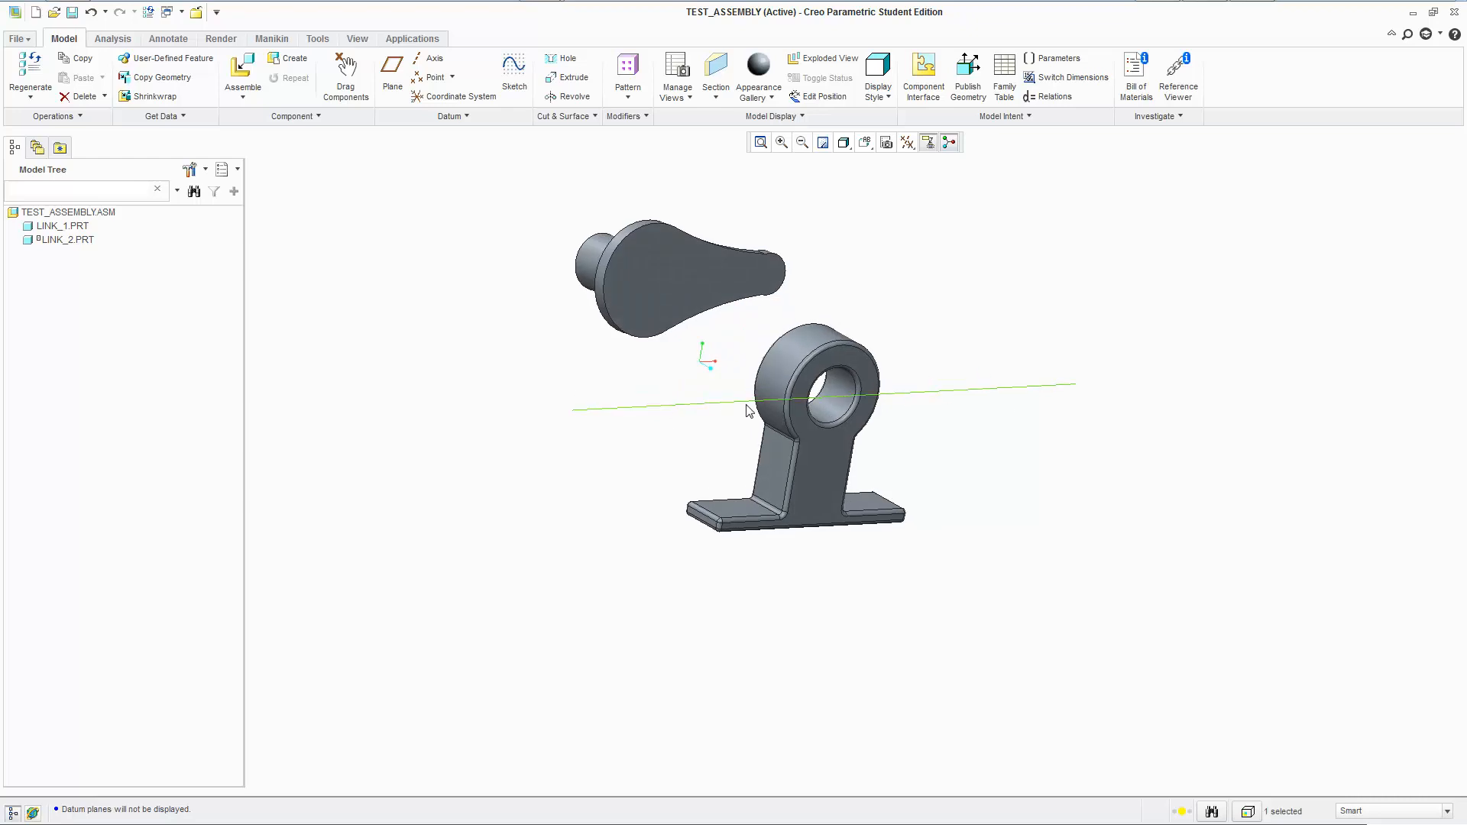
click(682, 289)
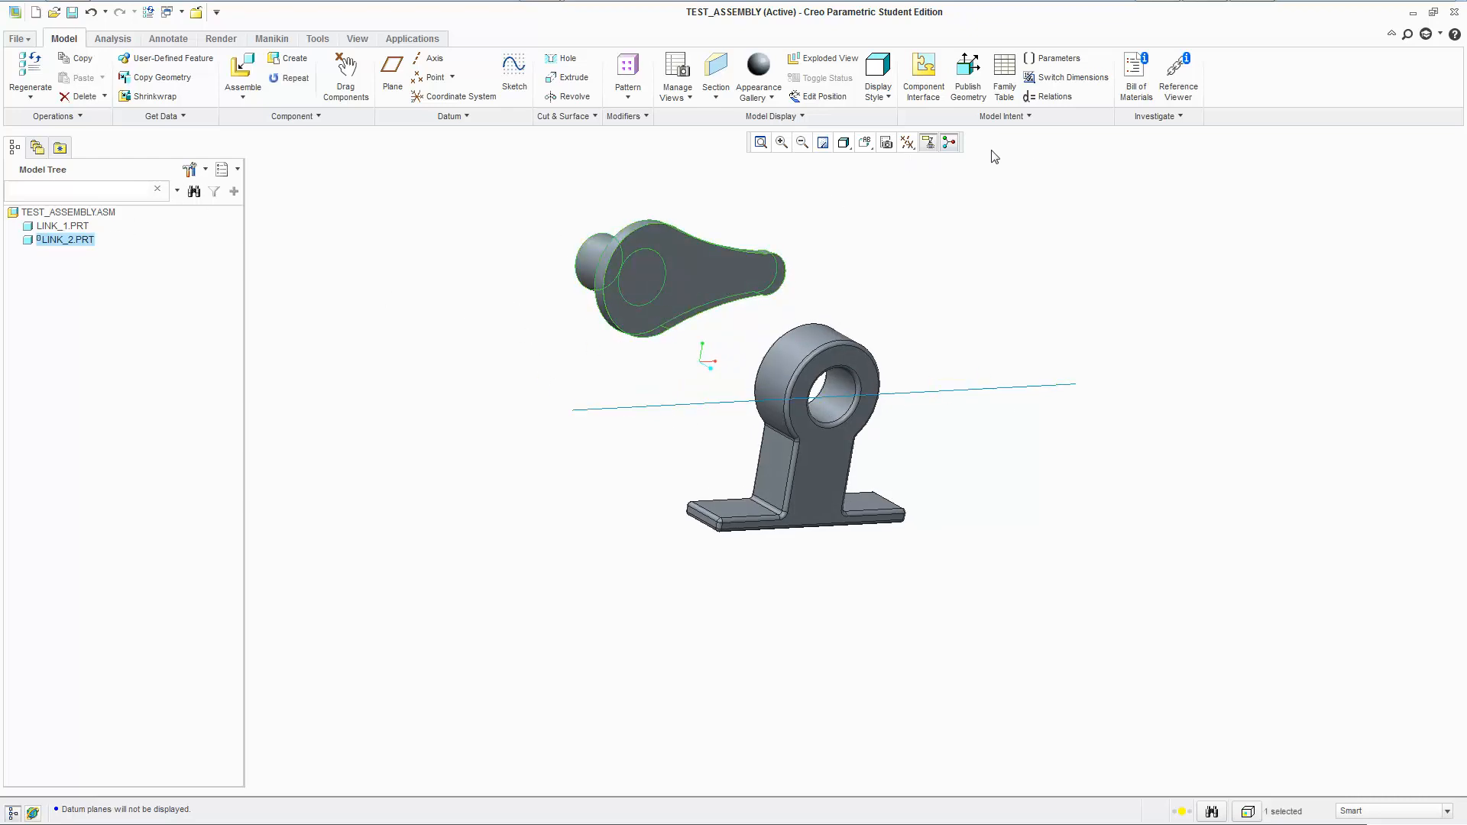
click(909, 143)
click(943, 209)
- Open LINK_2 in its own maximized window, examine its geometry and features, and return to the assembly
right_click(77, 244)
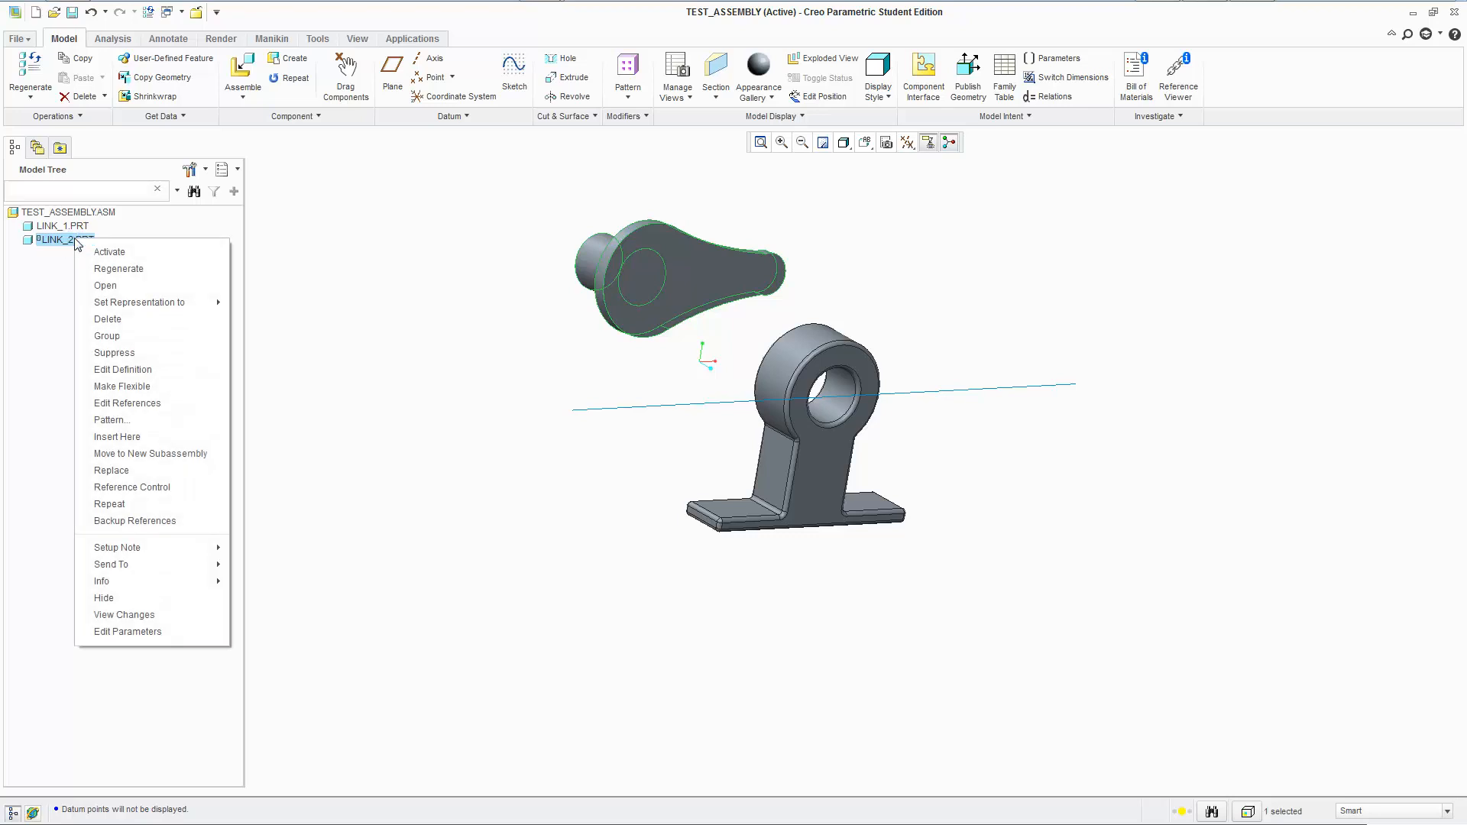
click(107, 285)
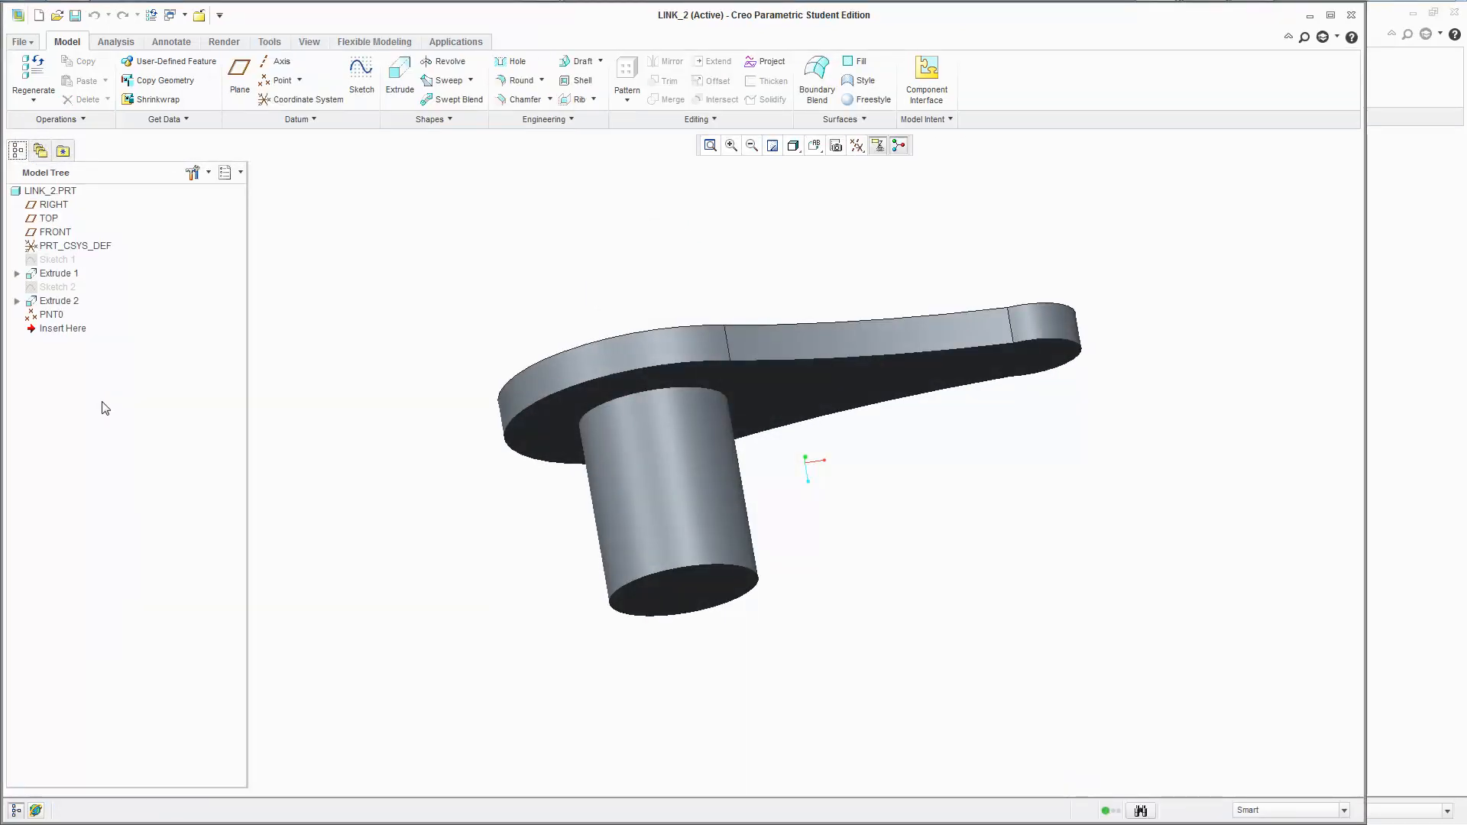
drag(714, 23, 830, 86)
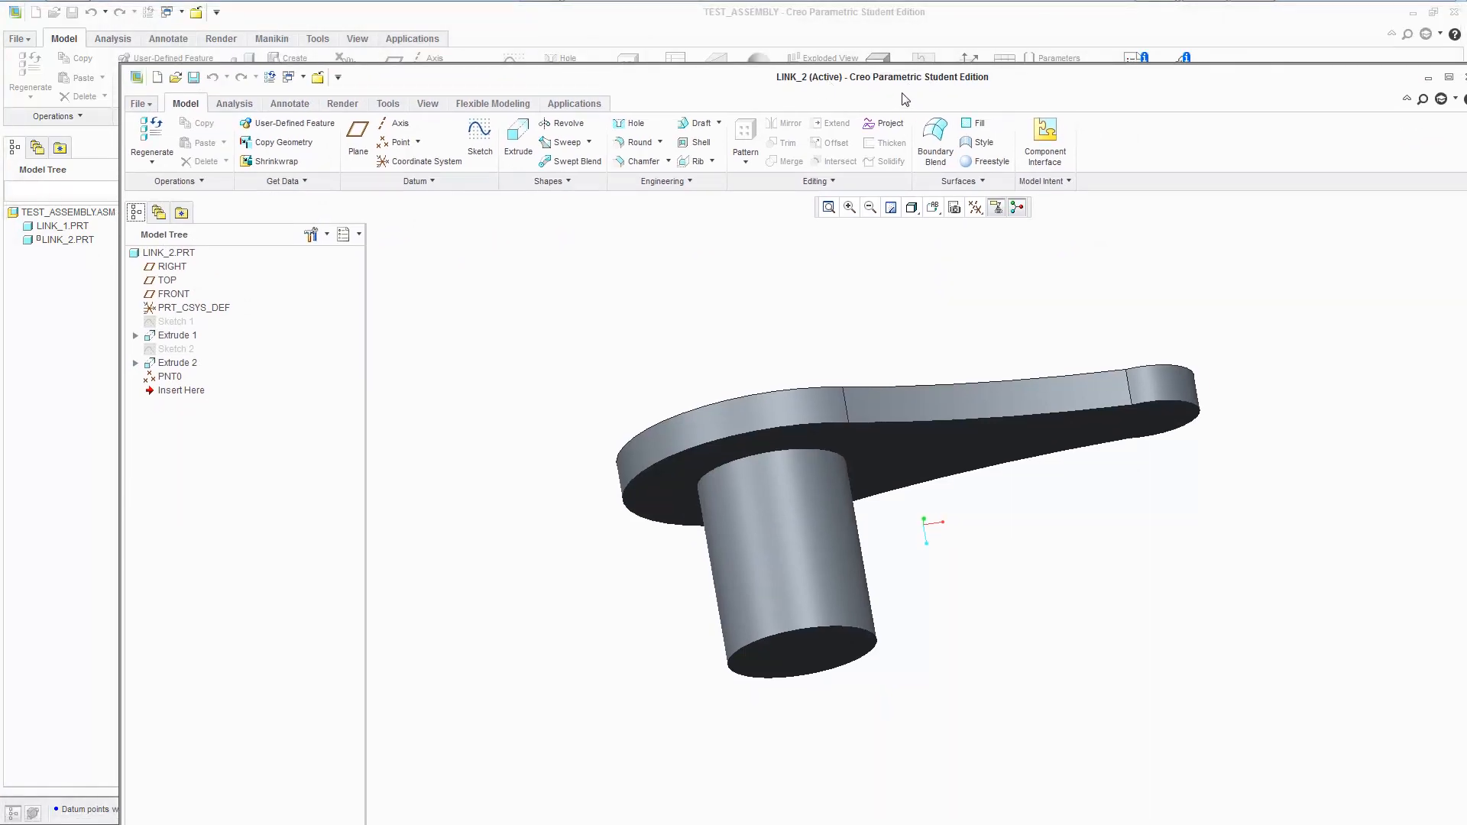
double_click(832, 93)
middle_drag(910, 484, 835, 409)
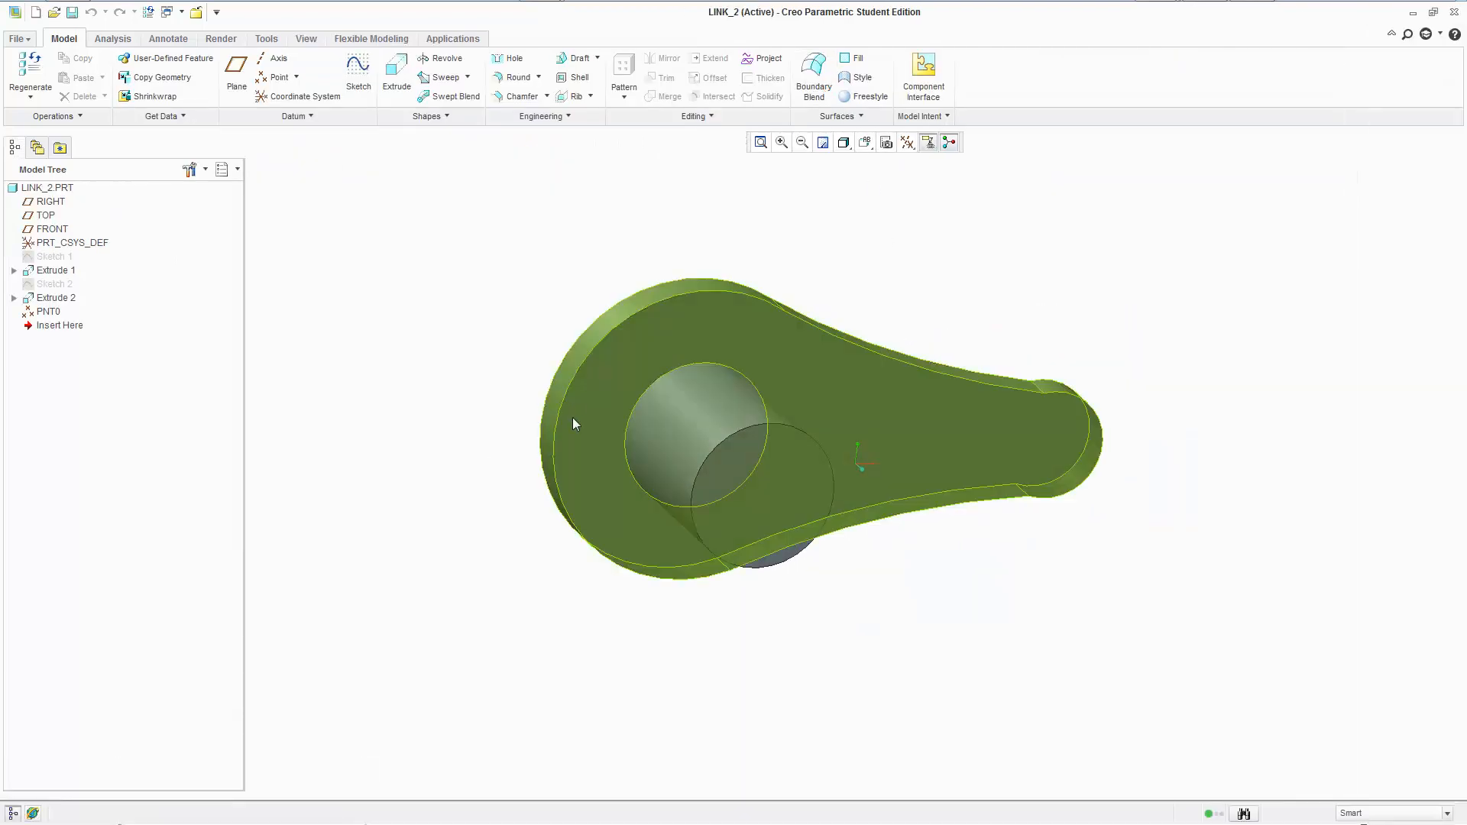
click(195, 14)
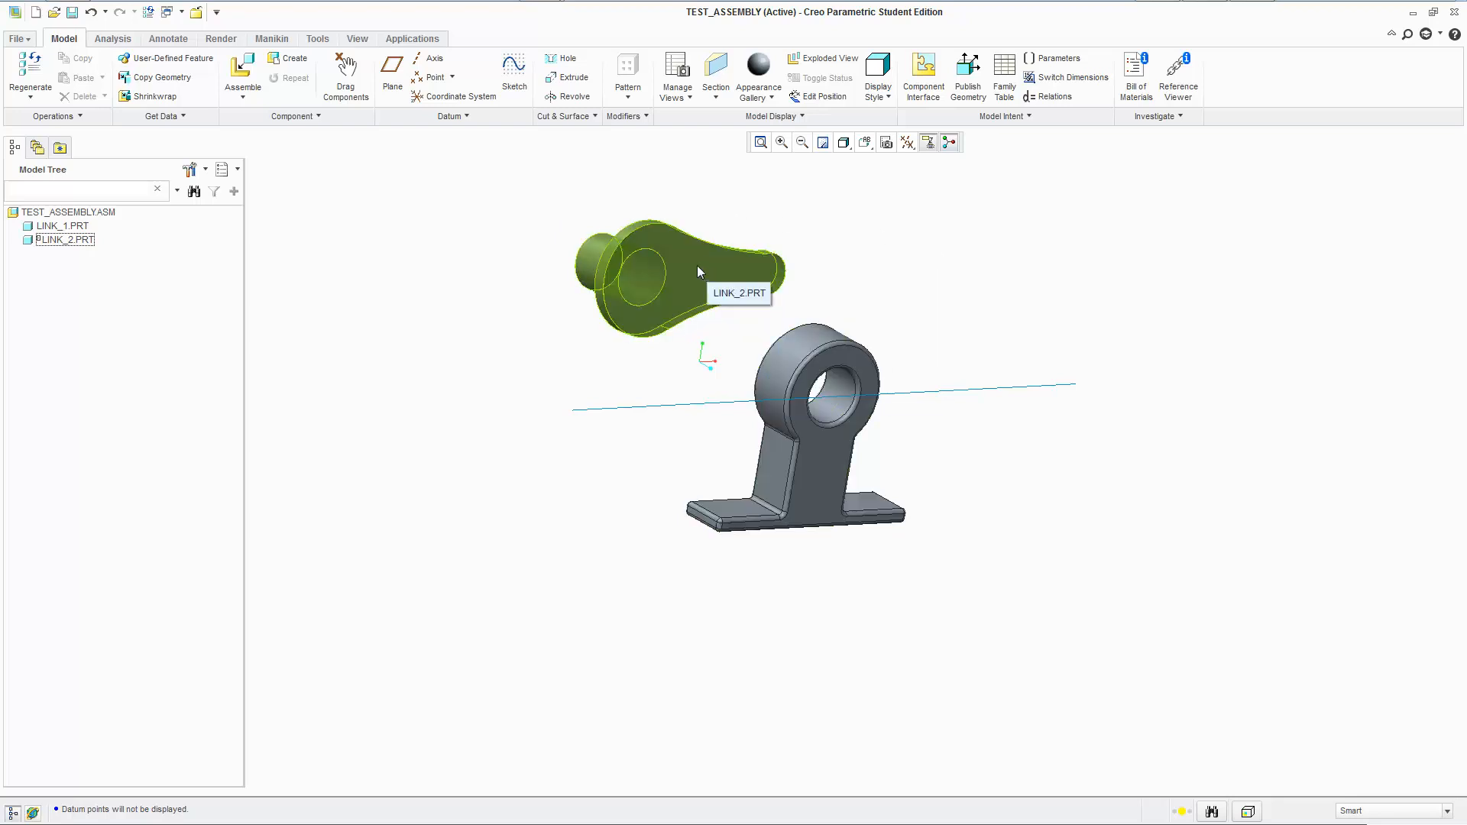
- Reopen the LINK_2 part, close it again and regenerate the assembly
right_click(80, 242)
click(110, 290)
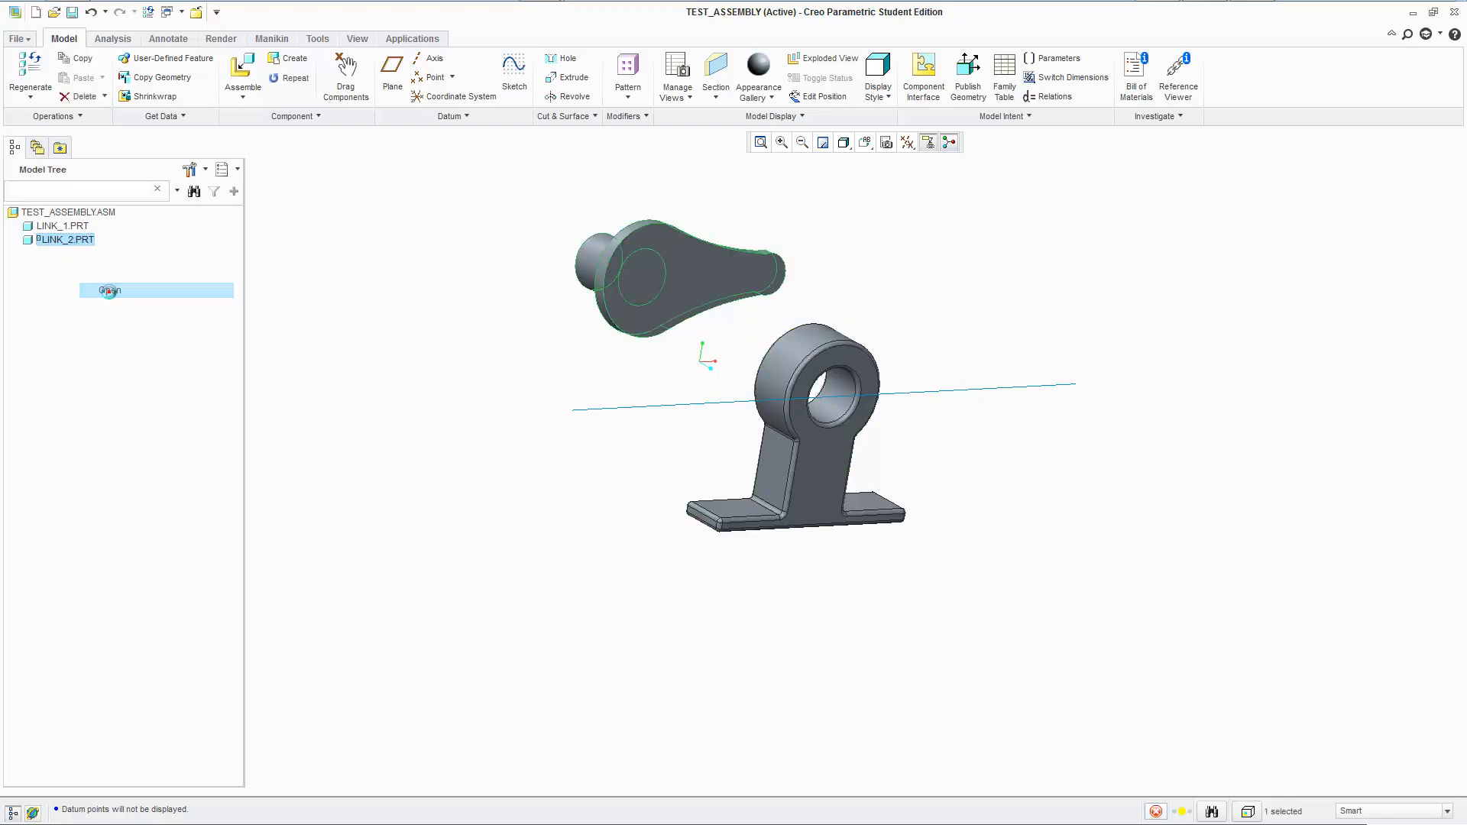
click(199, 15)
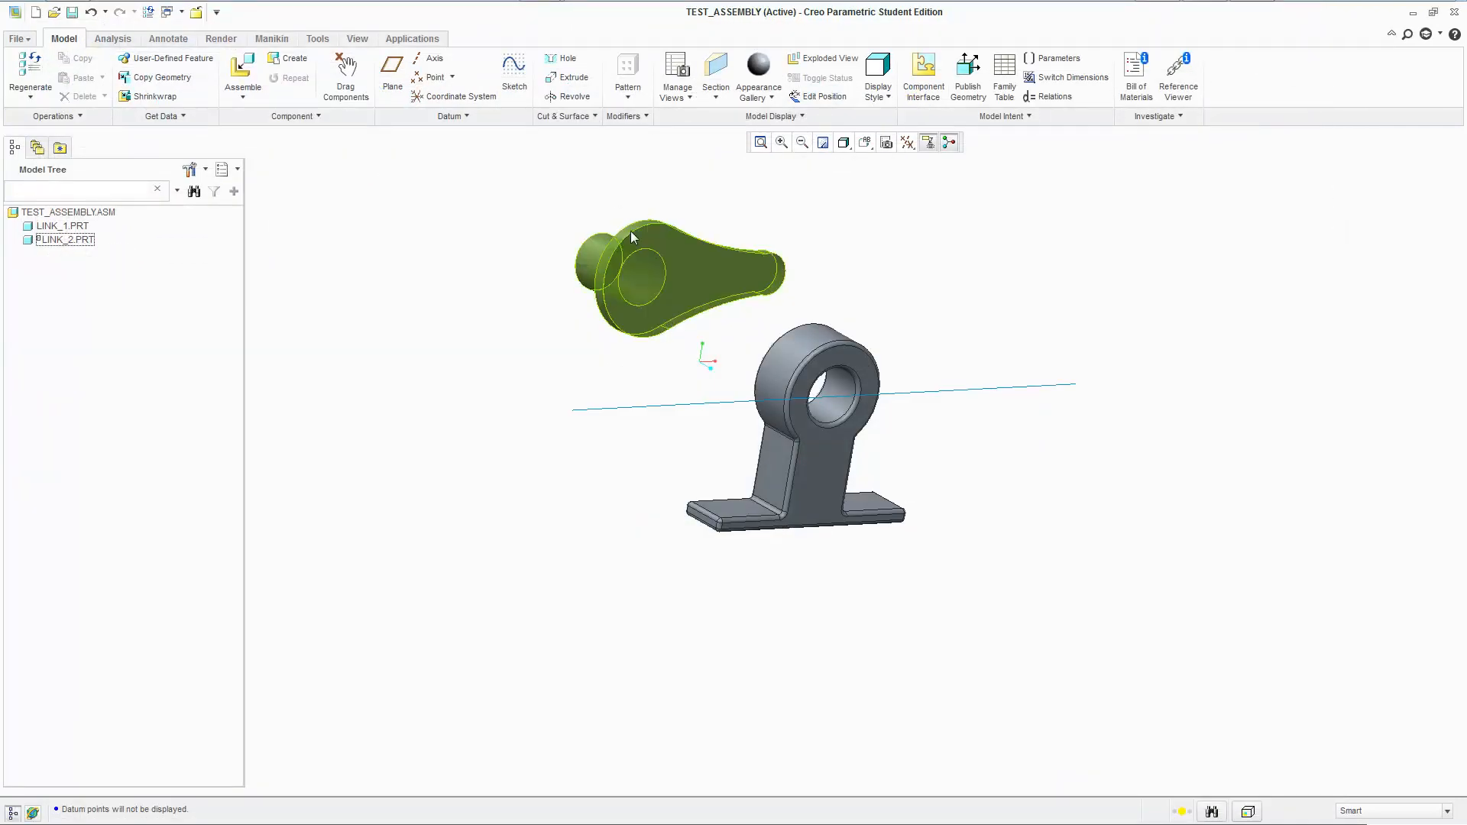
click(148, 13)
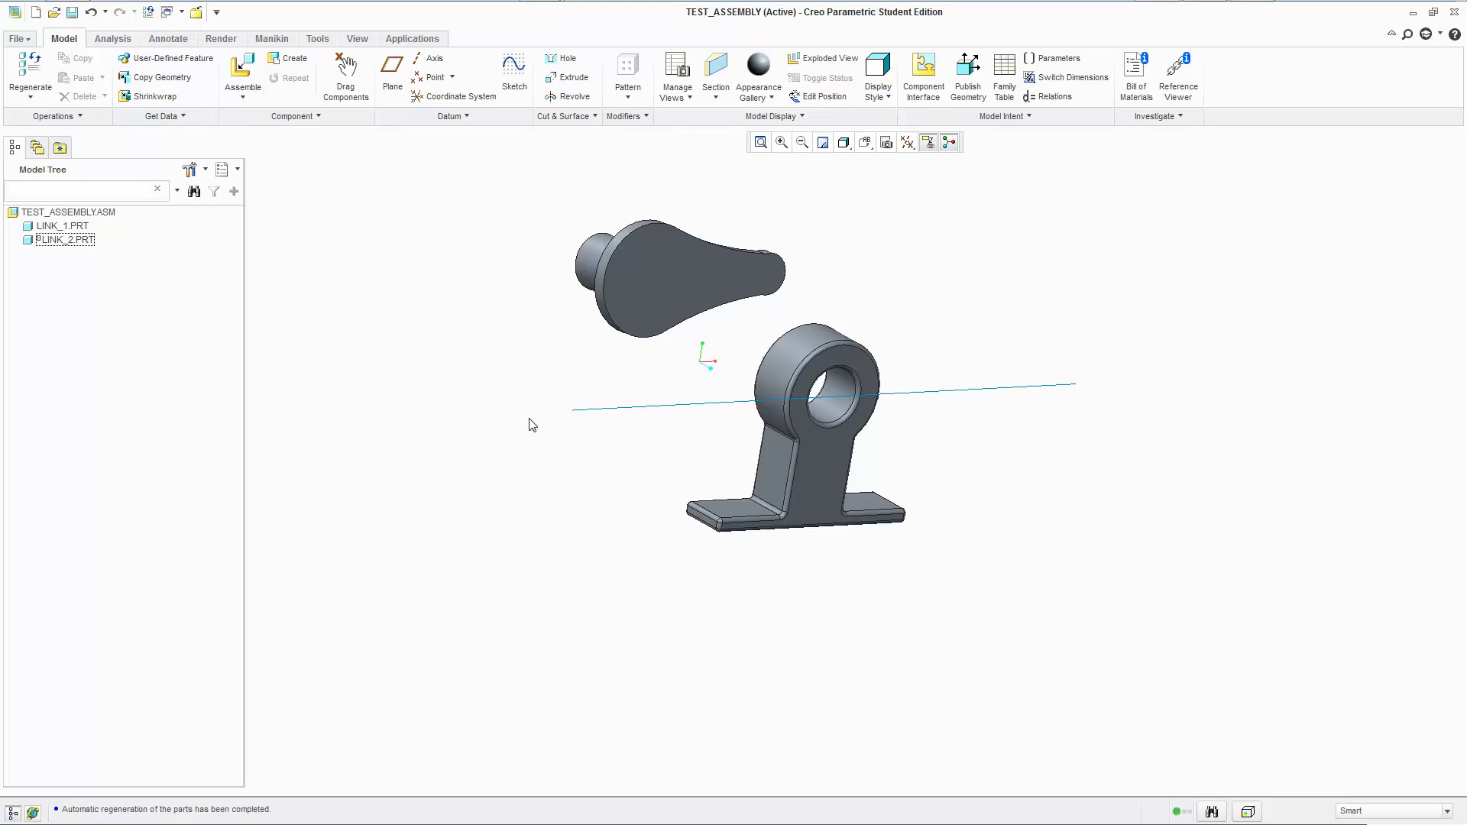
click(580, 409)
click(908, 144)
right_click(84, 240)
click(162, 361)
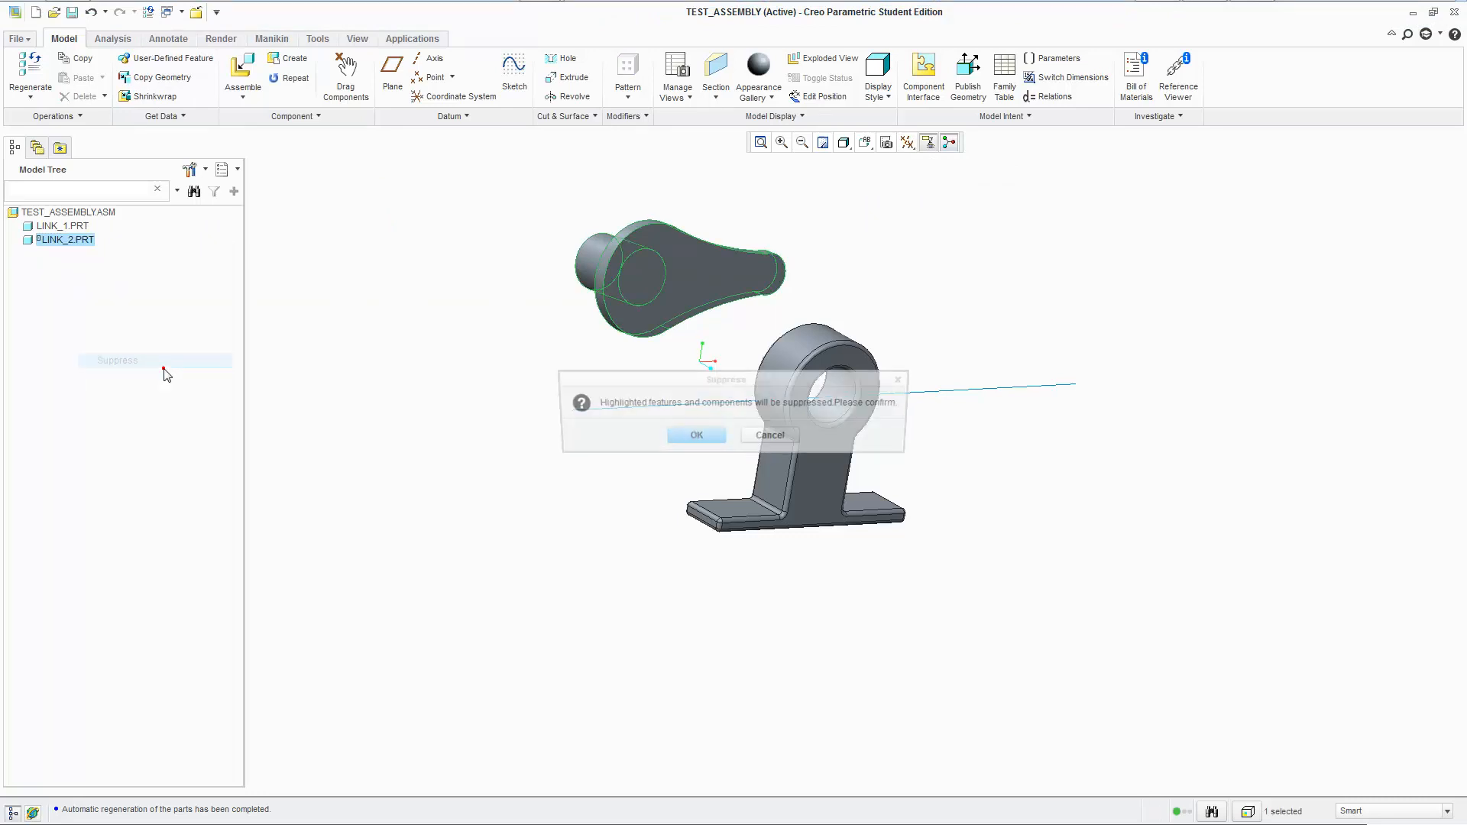
click(773, 439)
- Redefine LINK_2's placement by removing the Planar connection's RIGHT datum plane references and setting the connection type to Slot
right_click(77, 243)
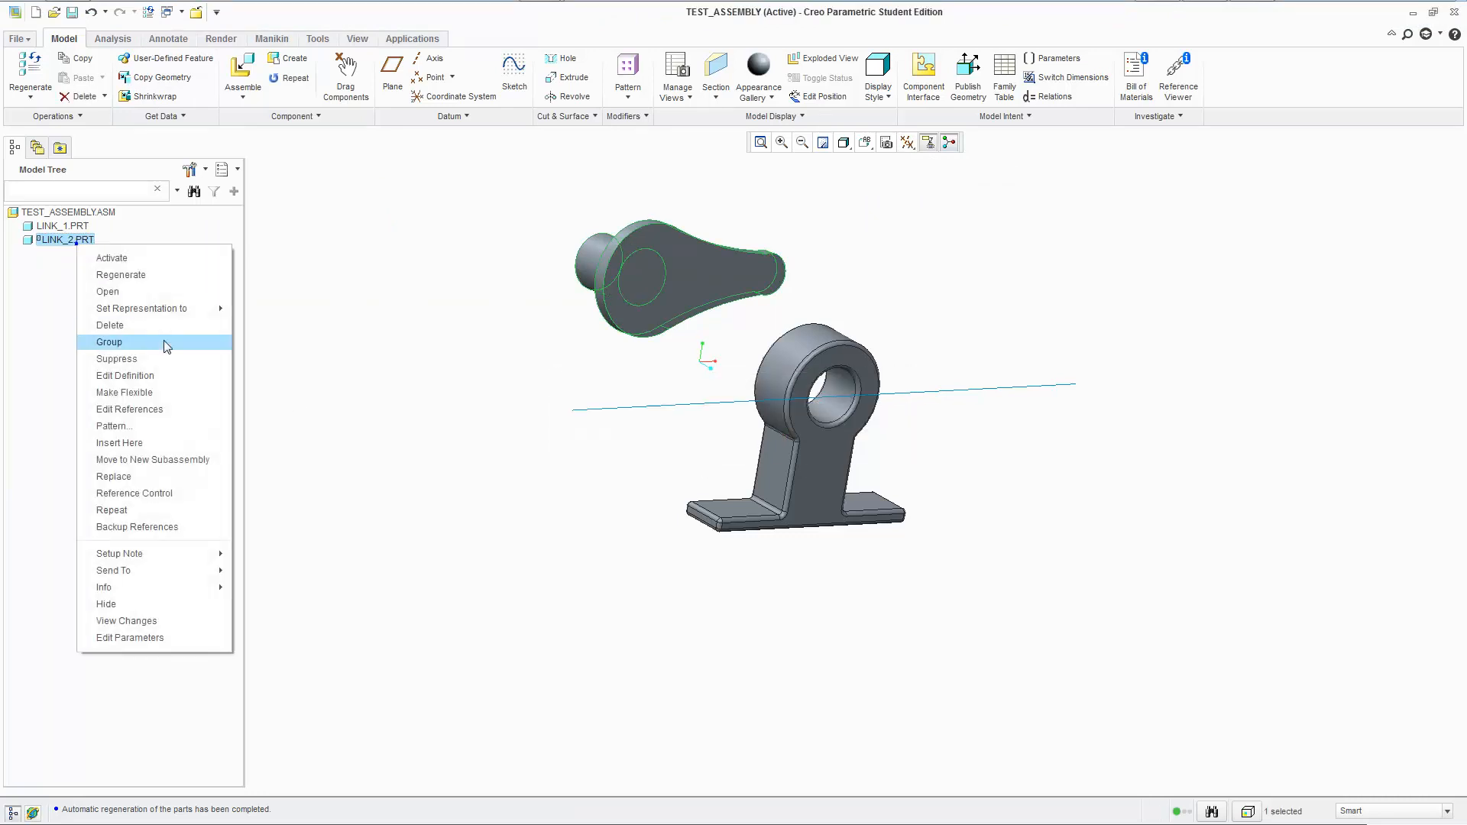
click(162, 376)
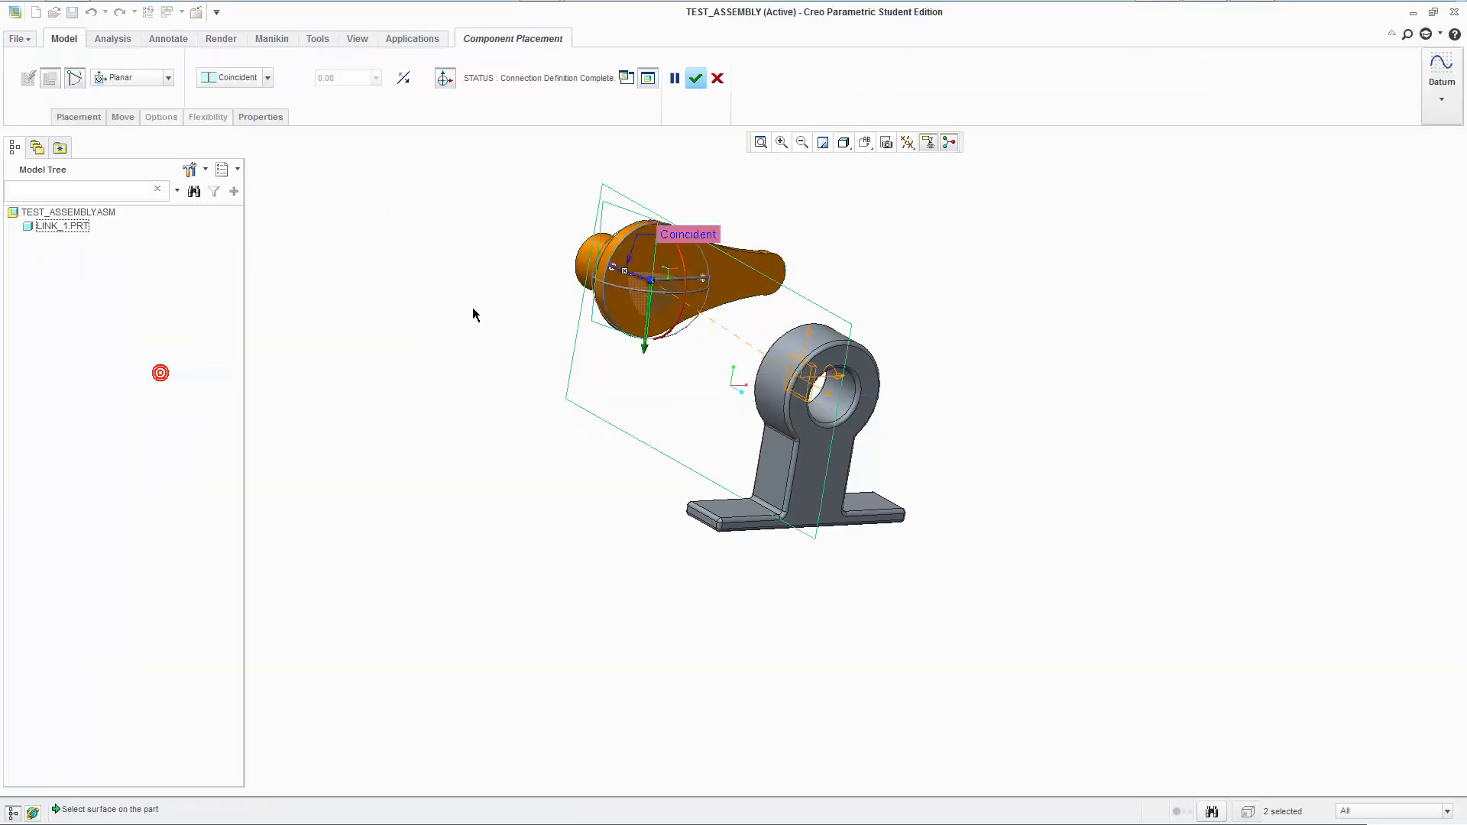
click(79, 116)
click(123, 79)
click(139, 94)
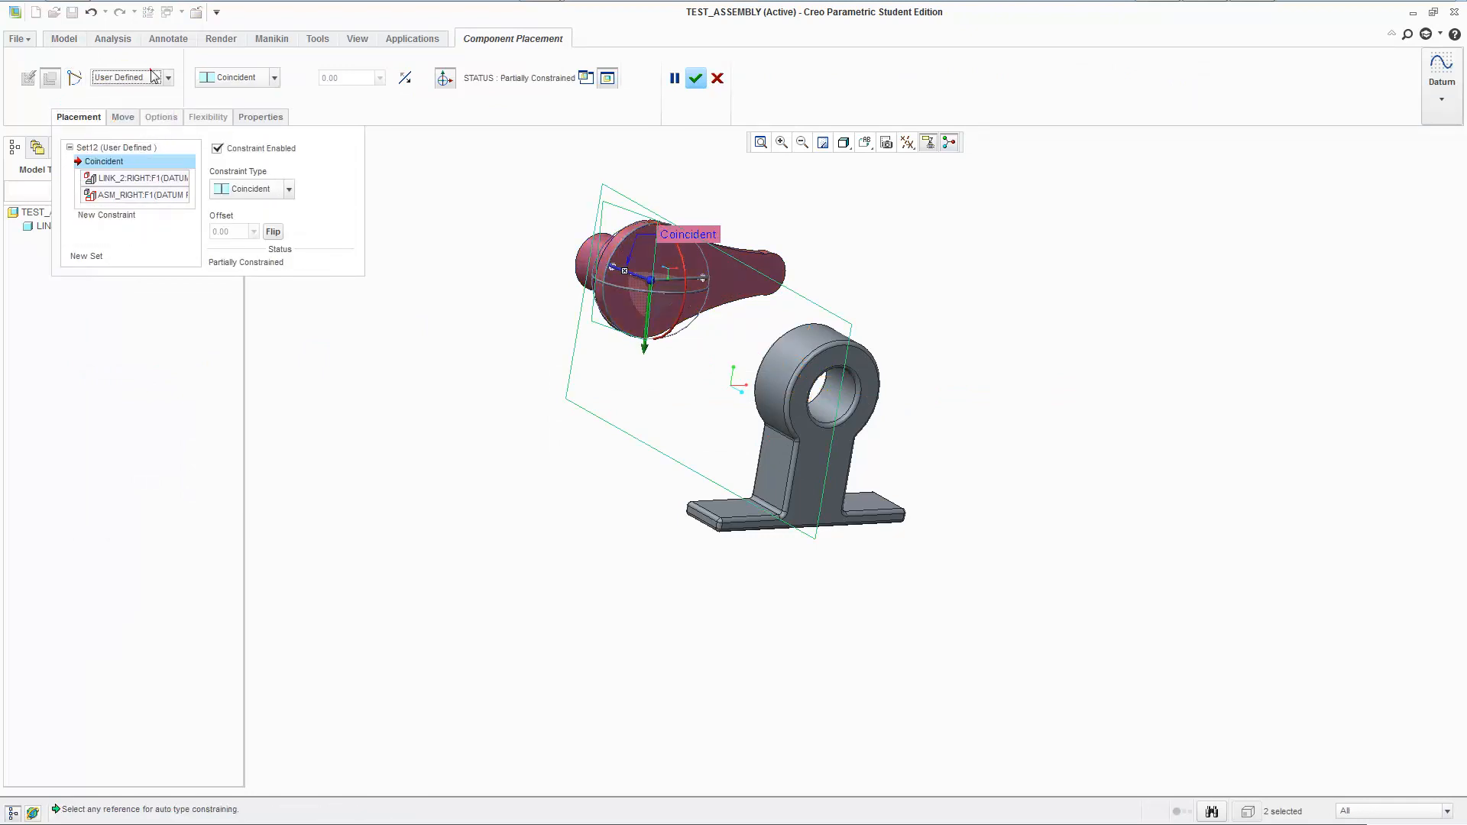
right_click(139, 167)
click(164, 189)
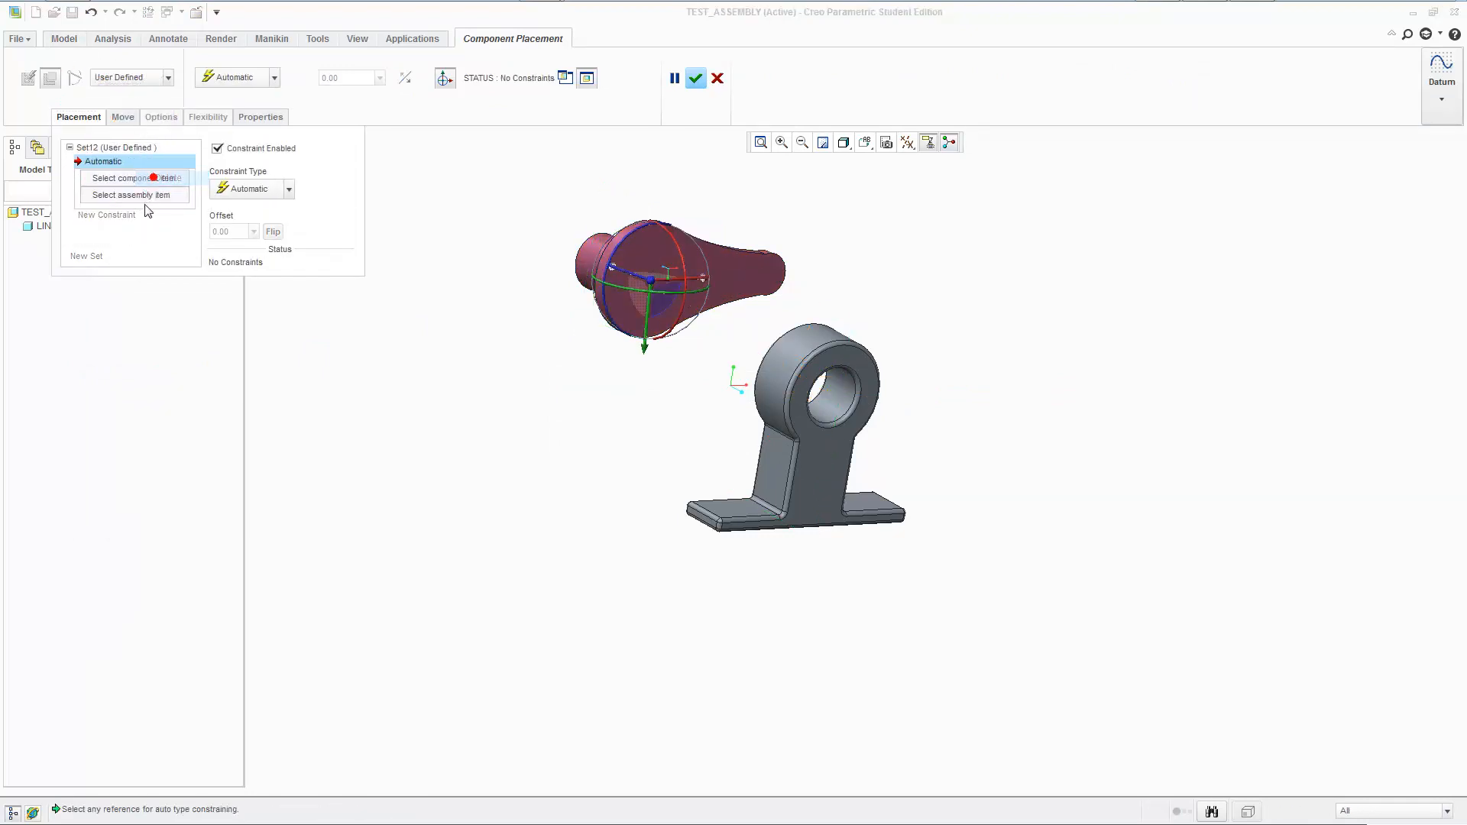
click(131, 77)
click(131, 261)
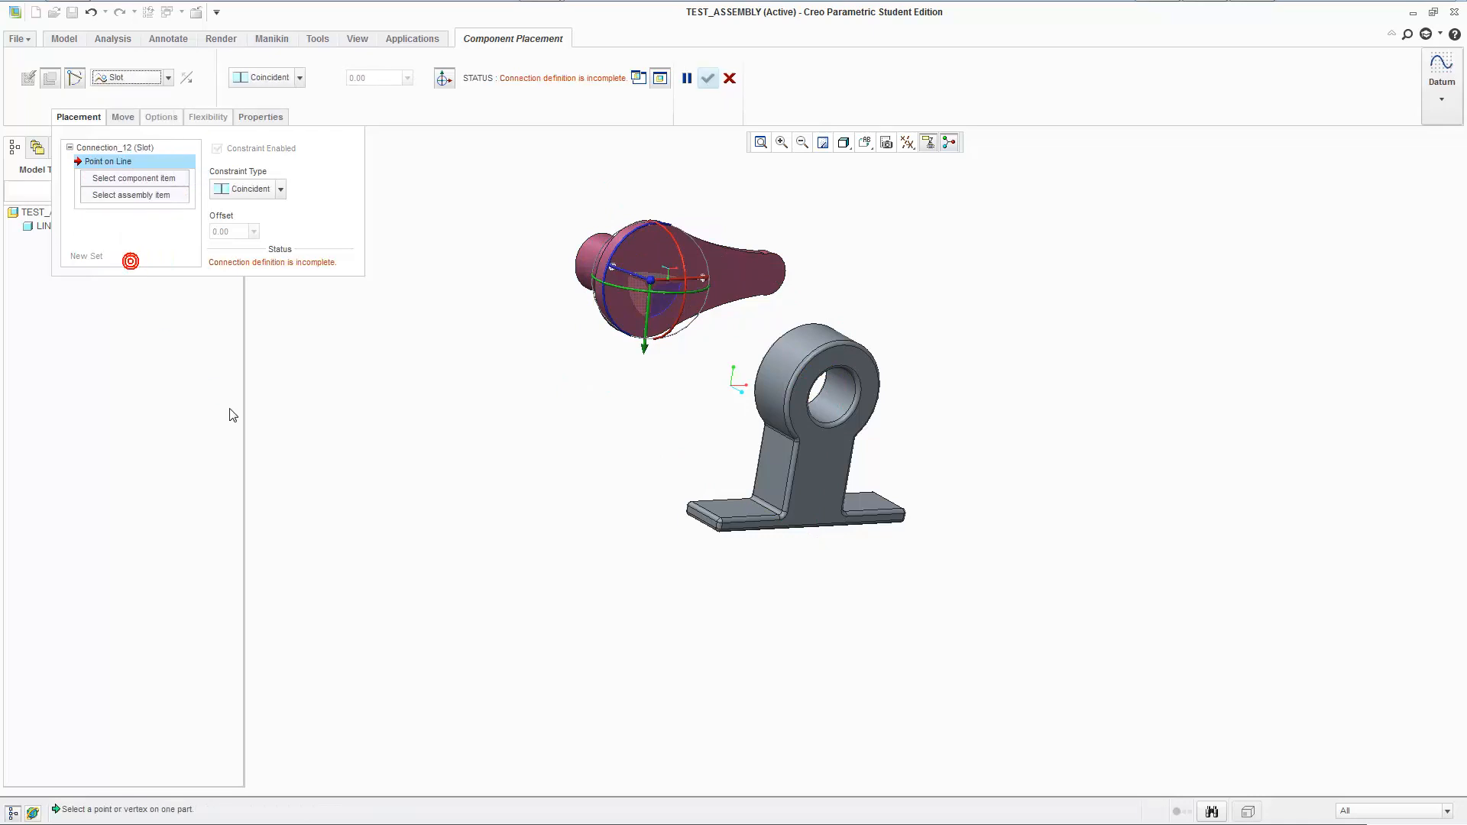
- Turn on the display of datum points in the assembly view
scroll(587, 239, up, 5)
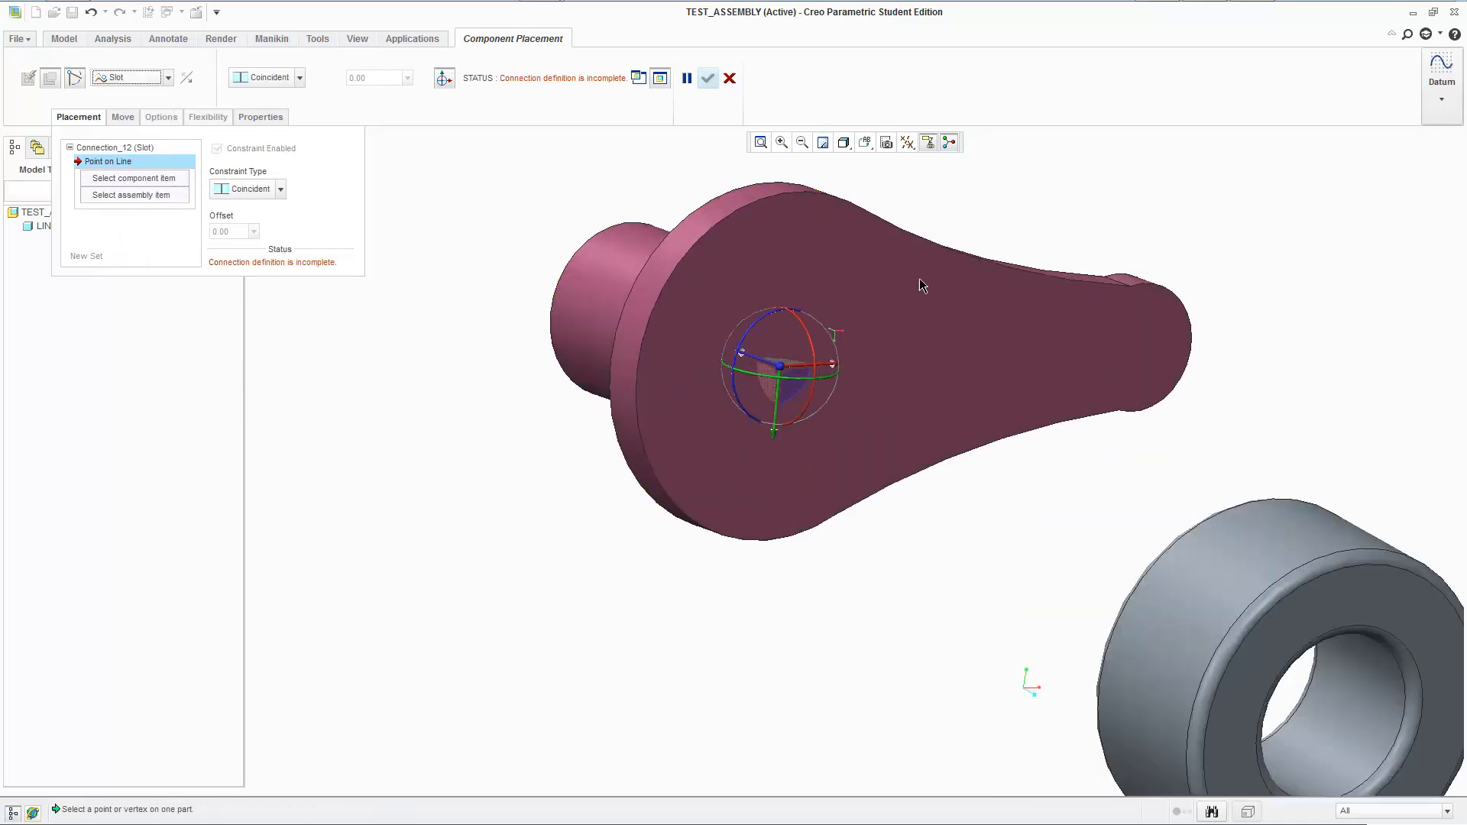
click(907, 142)
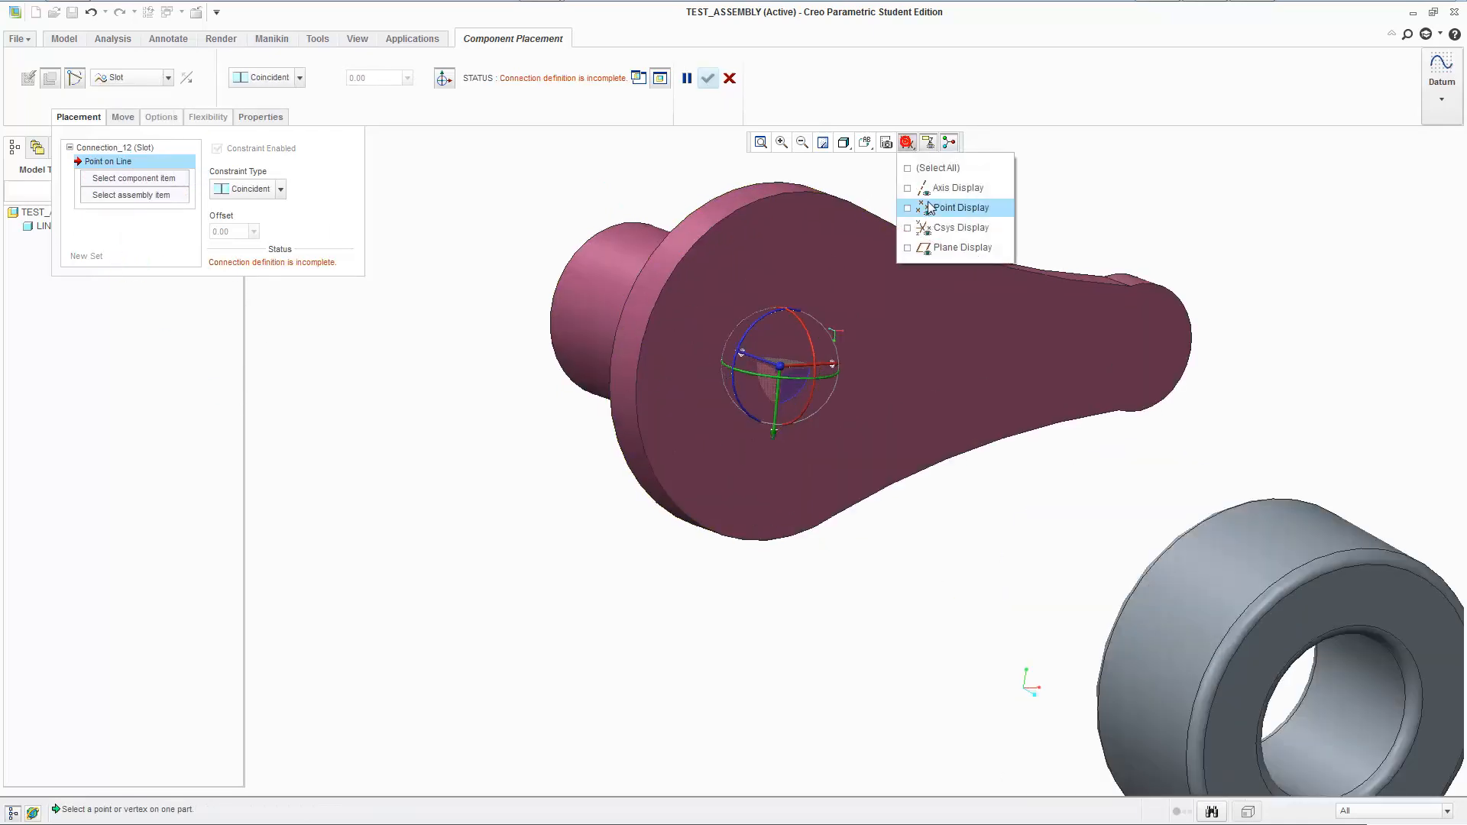
click(940, 207)
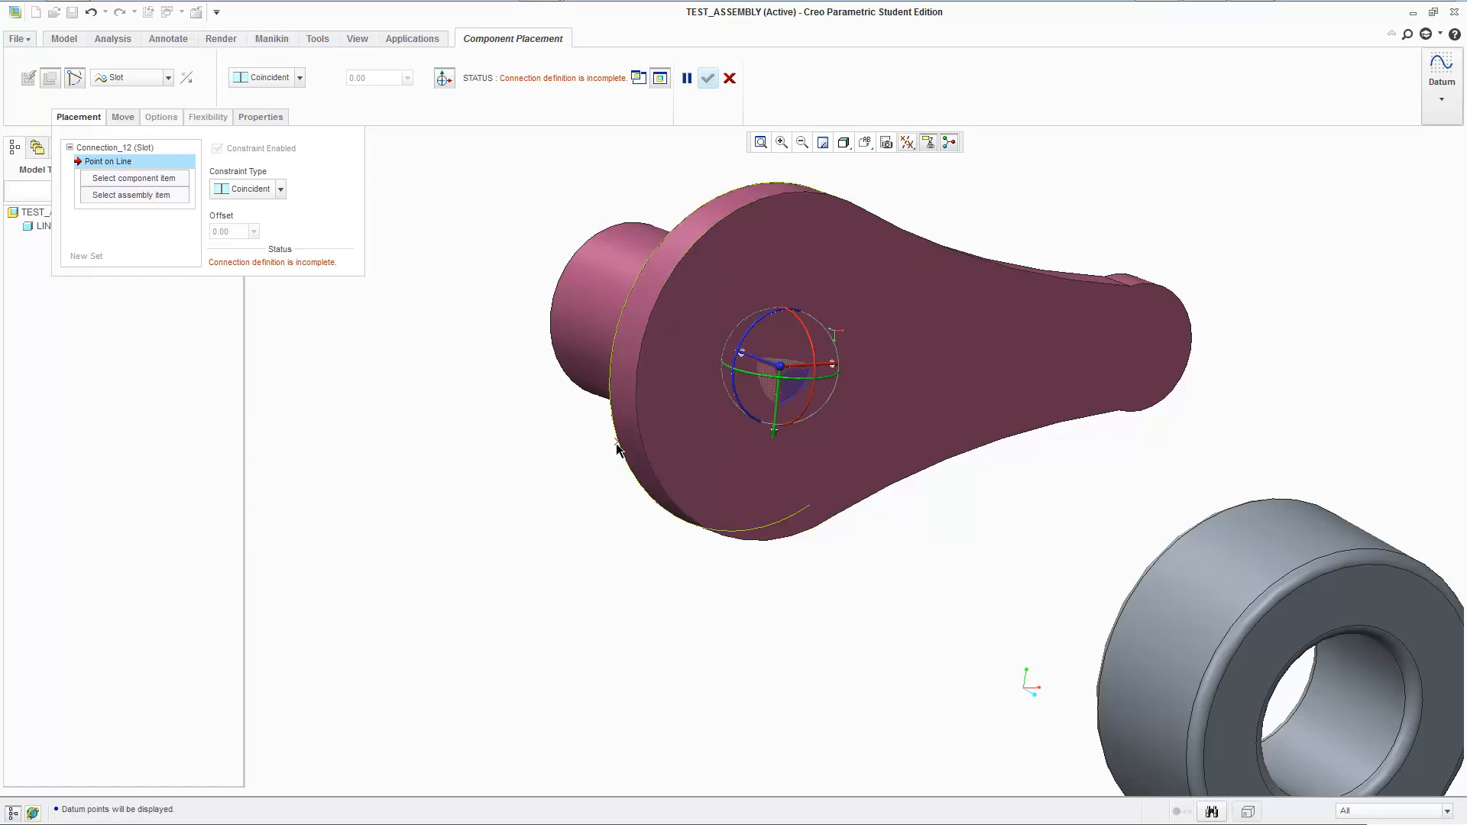
- Restrict selection to datum points and pick the datum point on LINK_2's large rounded edge as the Slot connection's component reference
scroll(619, 443, up, 6)
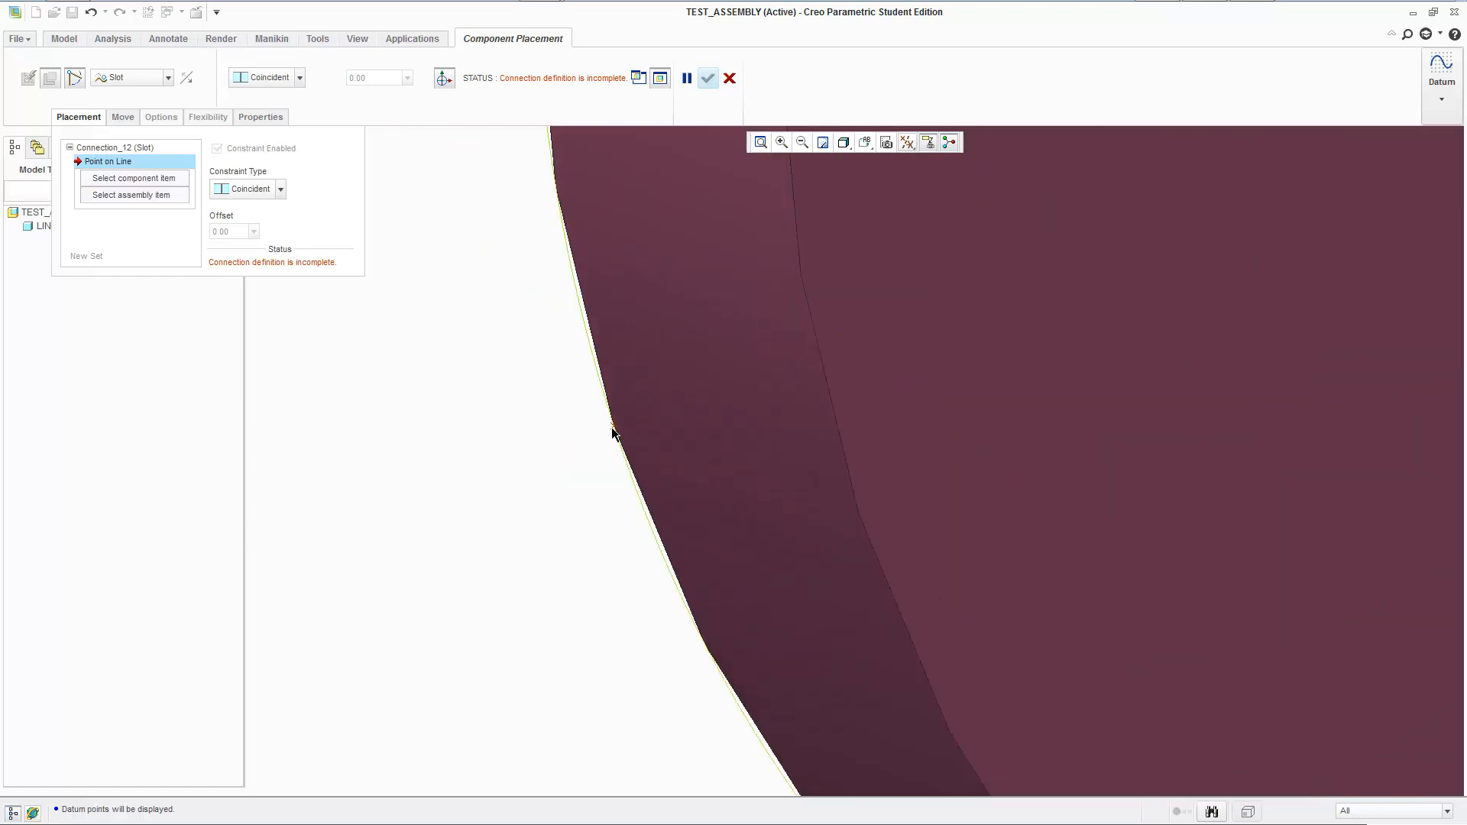
scroll(619, 449, down, 6)
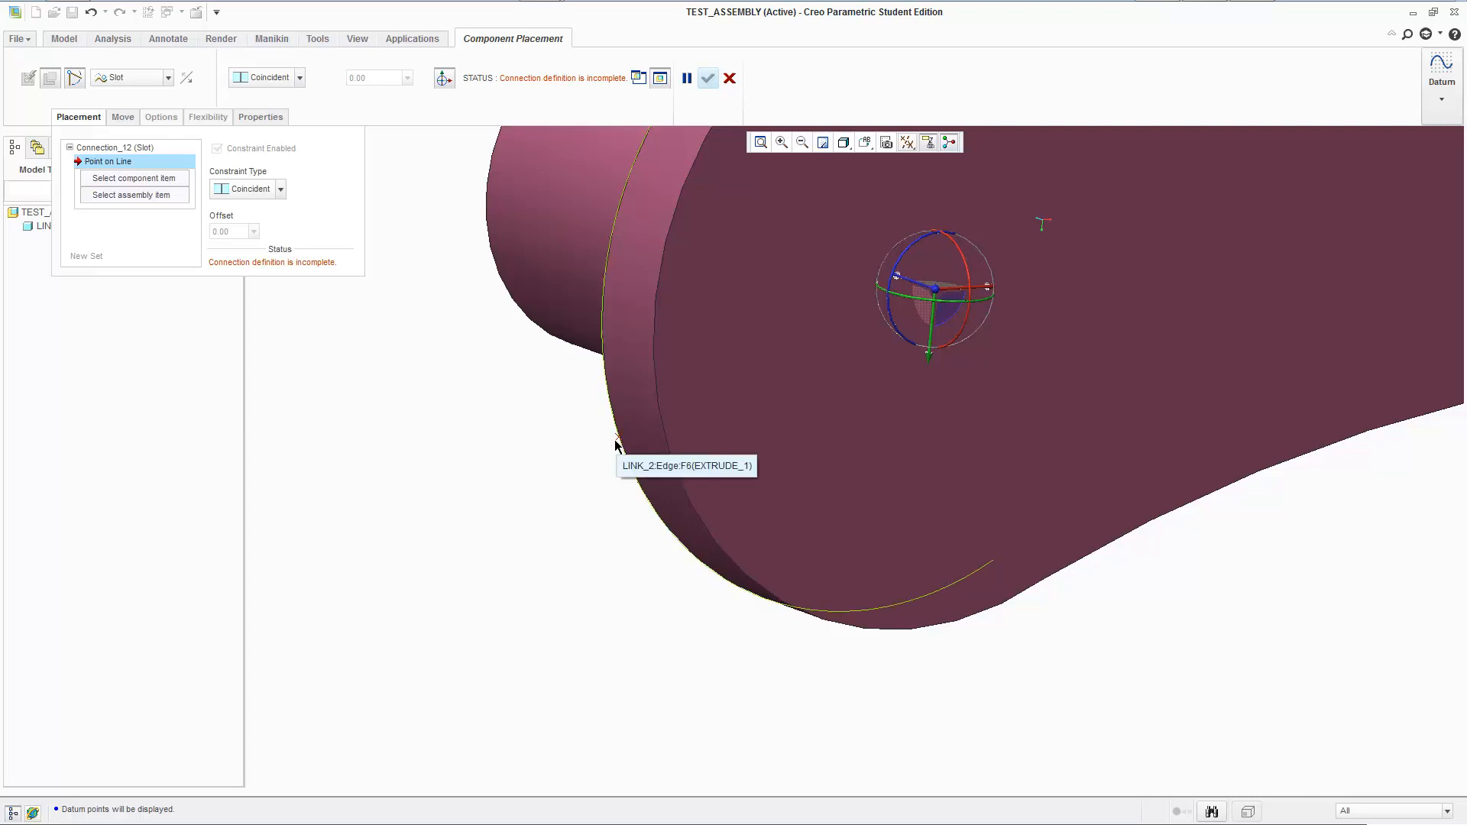
click(1387, 810)
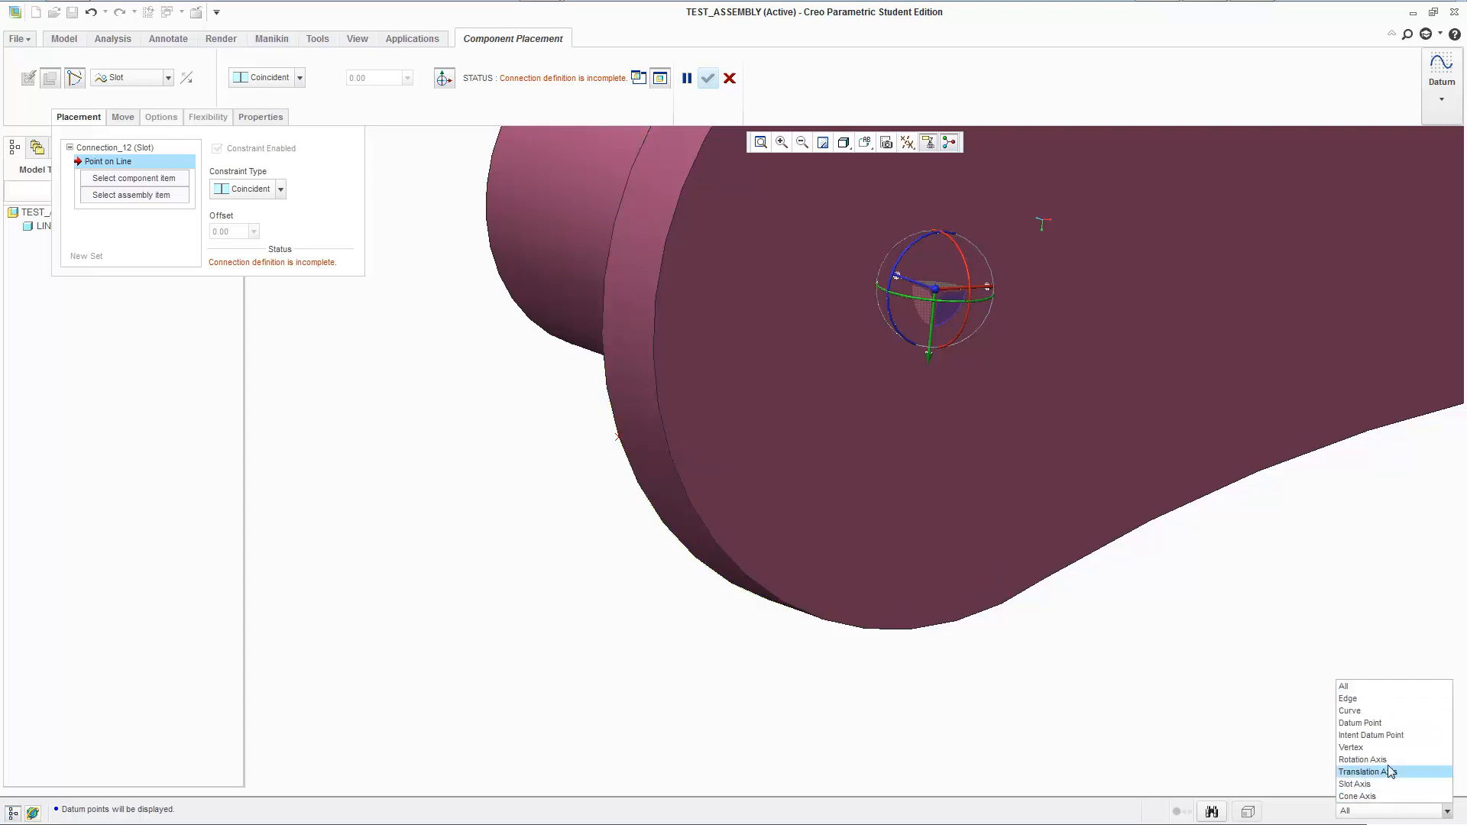
click(1382, 724)
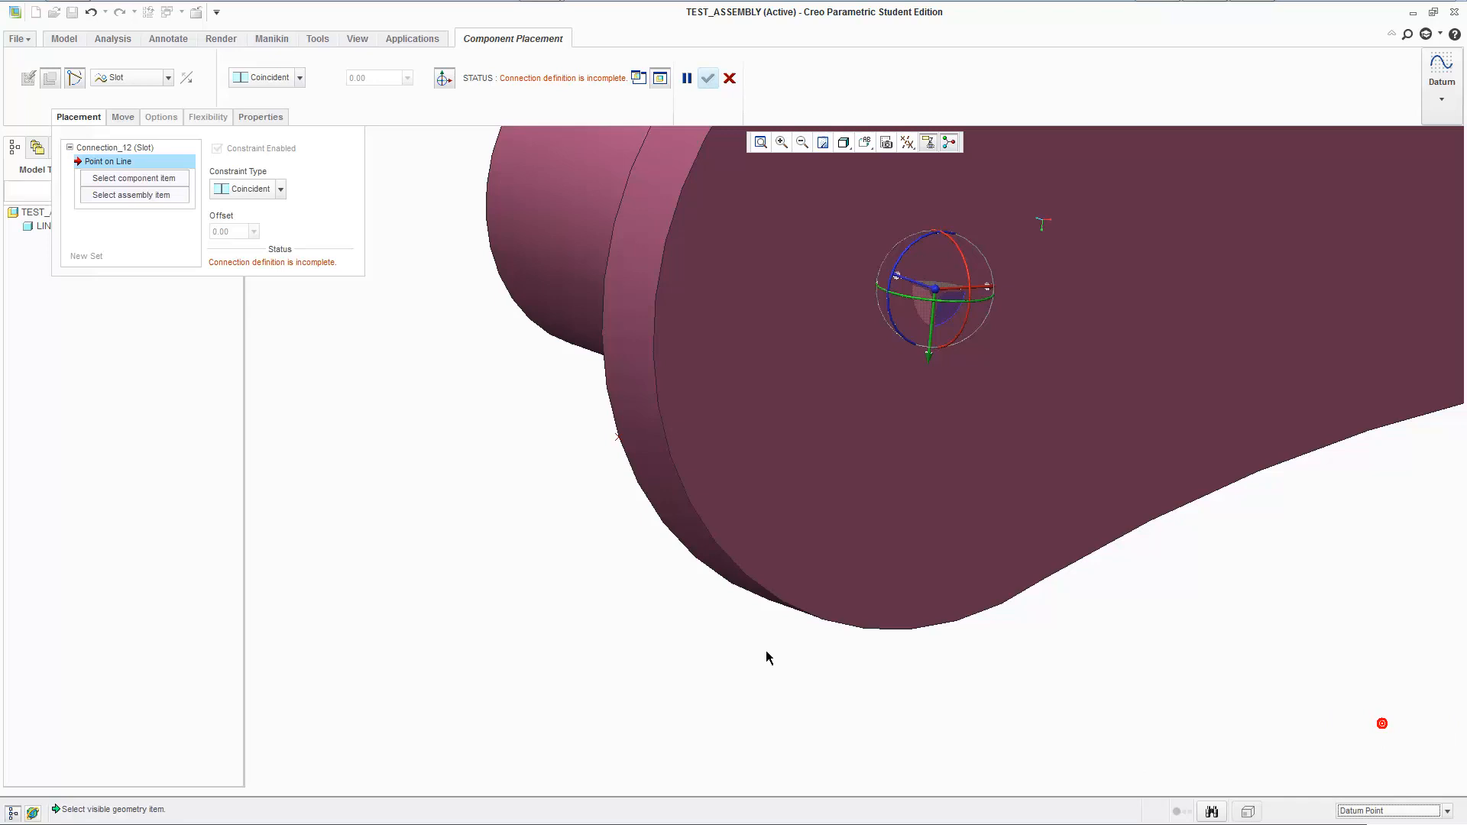
click(618, 440)
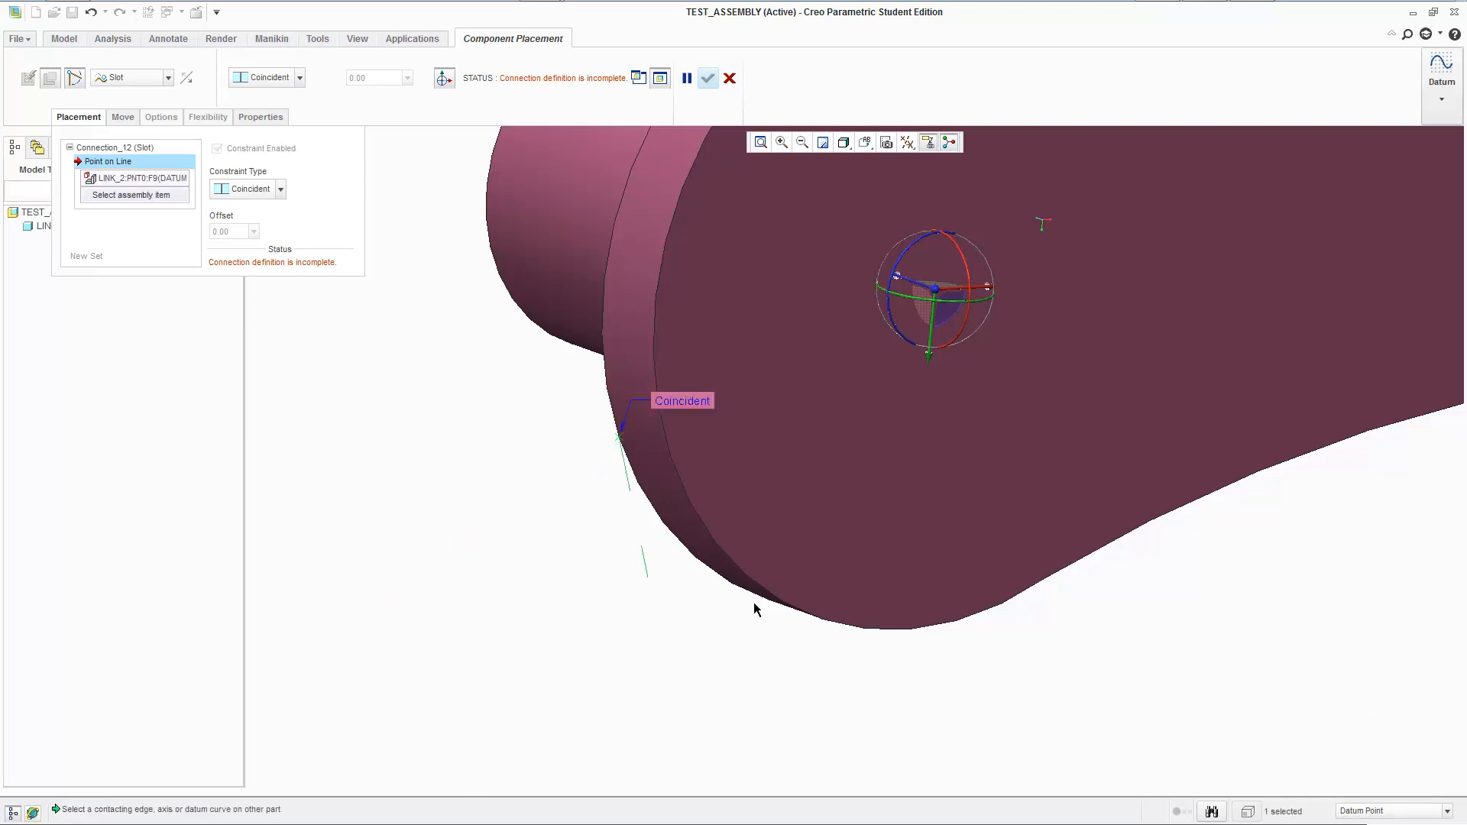
- Try the Edge and All selection filters for the slot's assembly line reference, and cancel the redefinition of LINK_2's placement
click(1387, 810)
click(1368, 734)
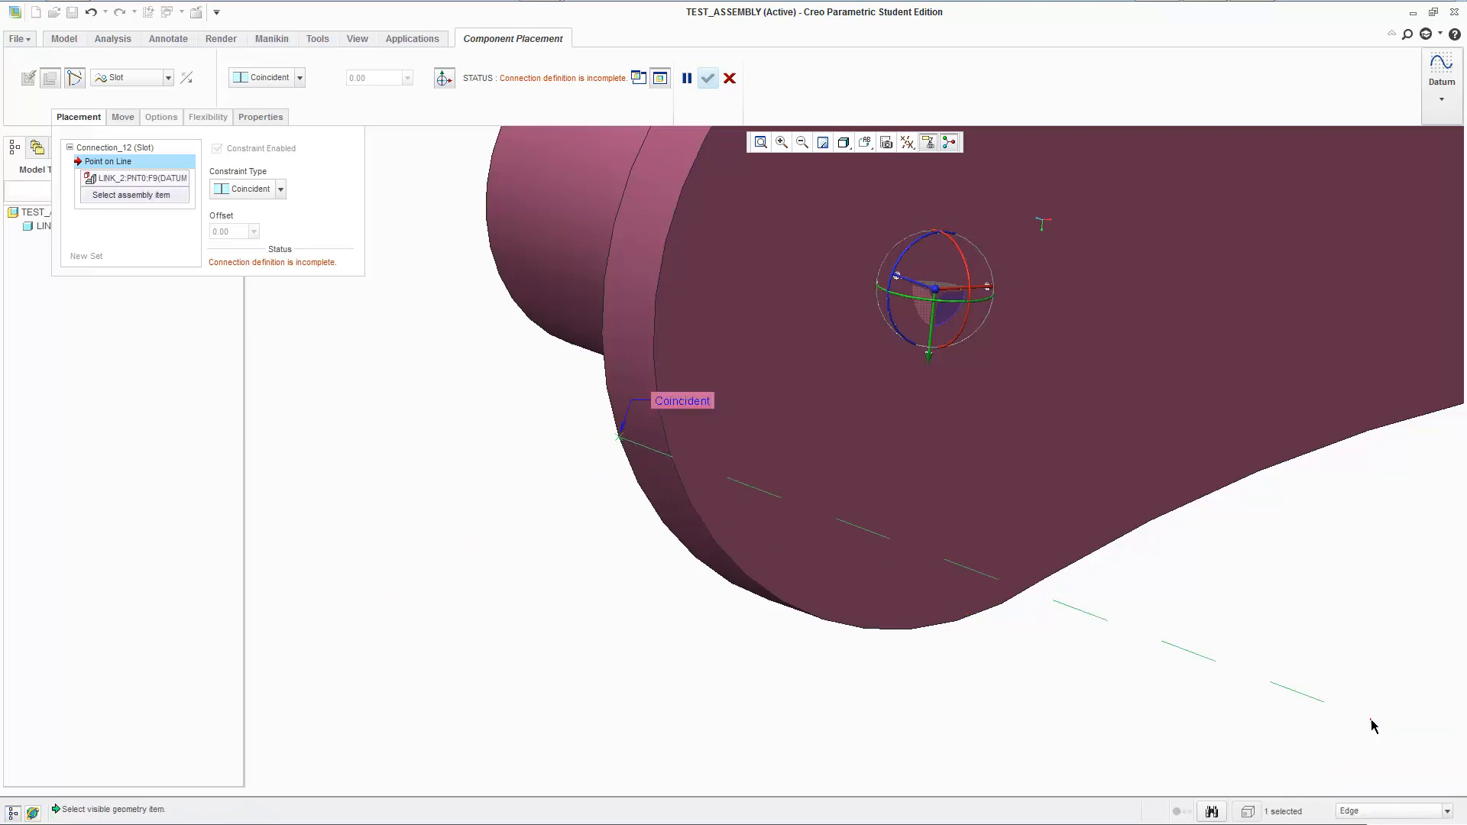
click(1388, 810)
click(1351, 712)
scroll(1227, 708, down, 3)
scroll(1228, 708, down, 3)
shift+middle_drag(1202, 711, 766, 259)
scroll(775, 271, down, 2)
scroll(778, 276, up, 1)
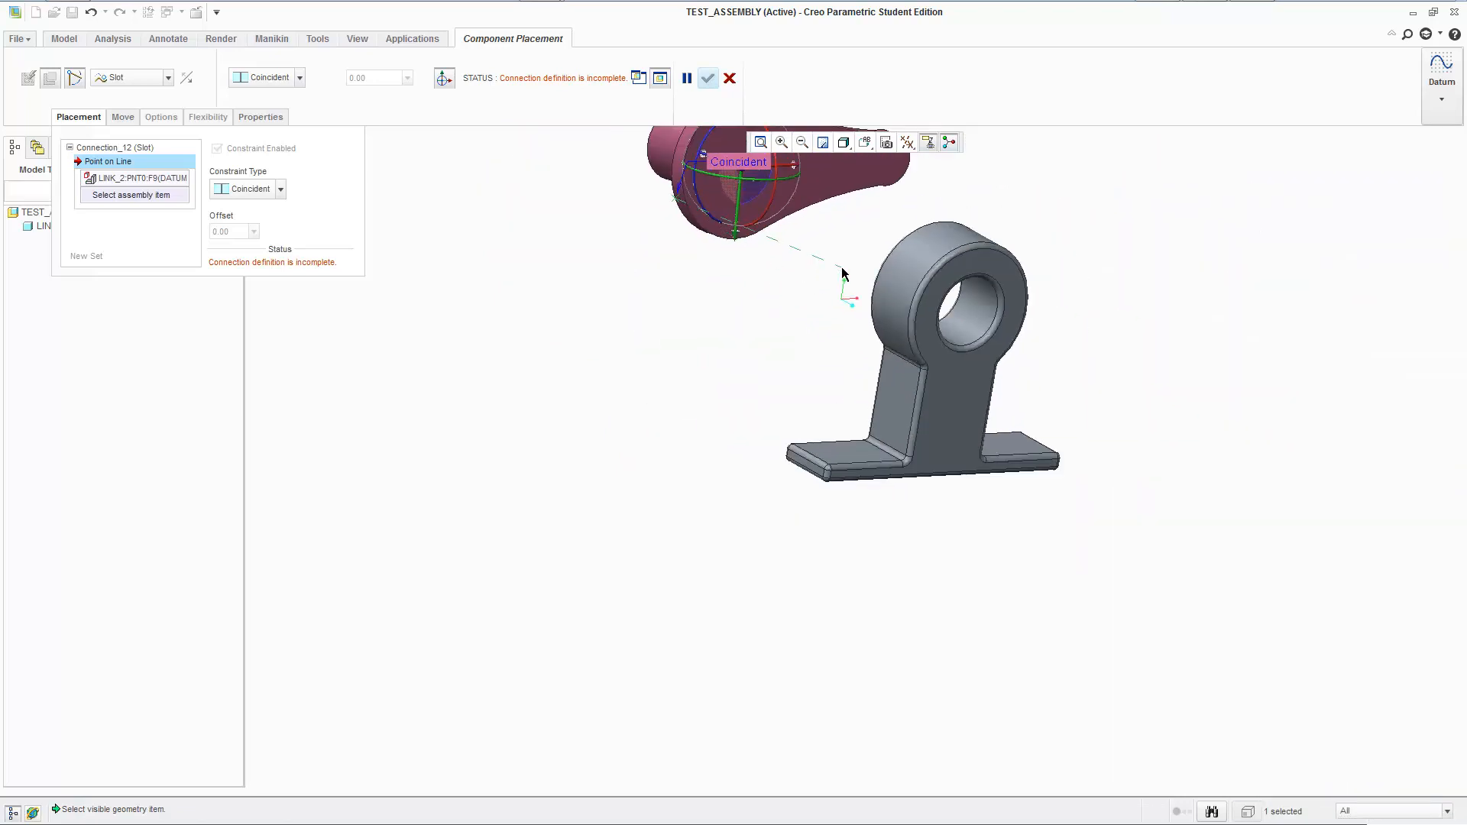
click(1362, 812)
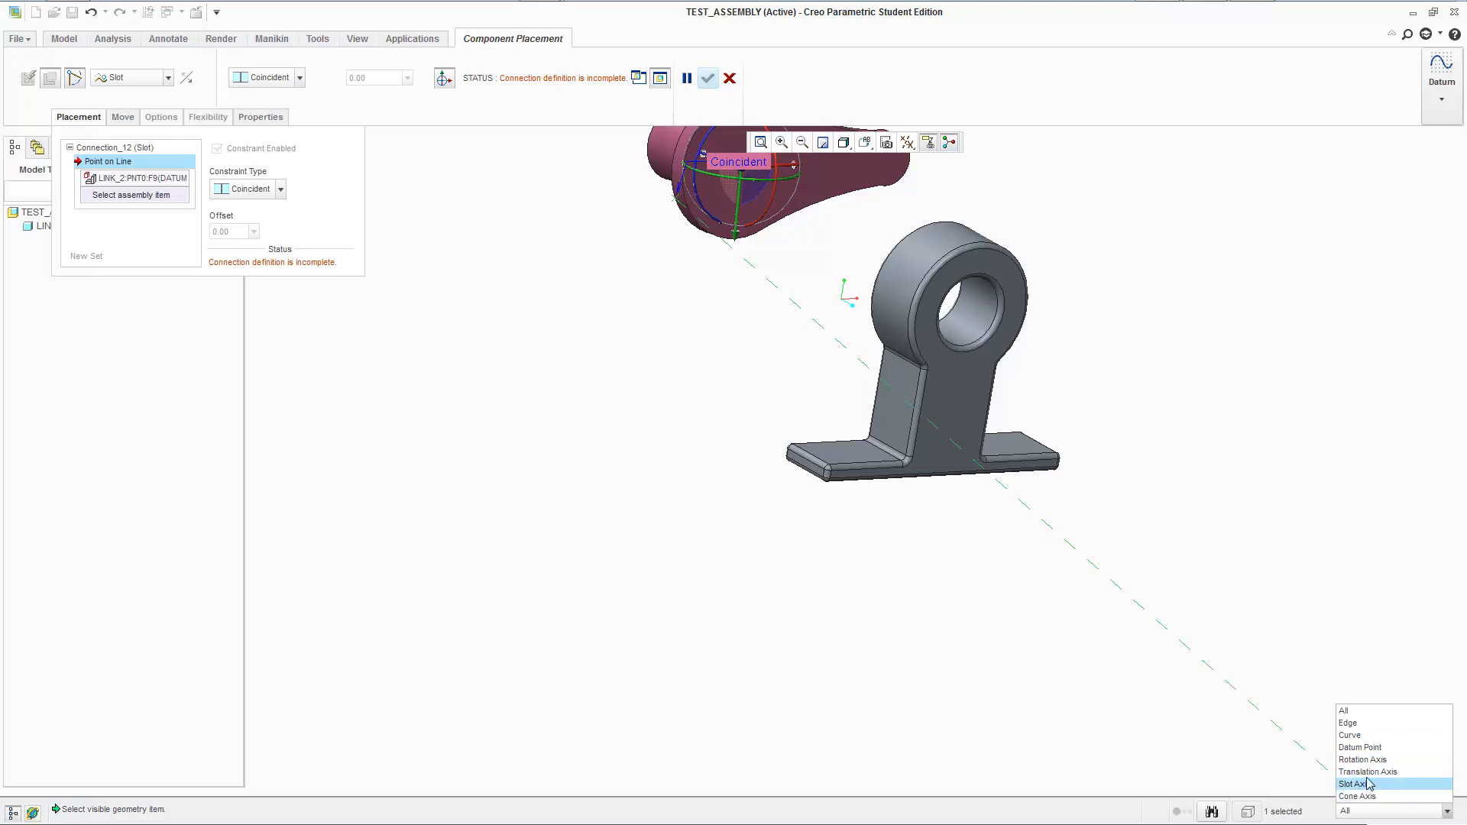
click(1346, 710)
scroll(1020, 467, down, 4)
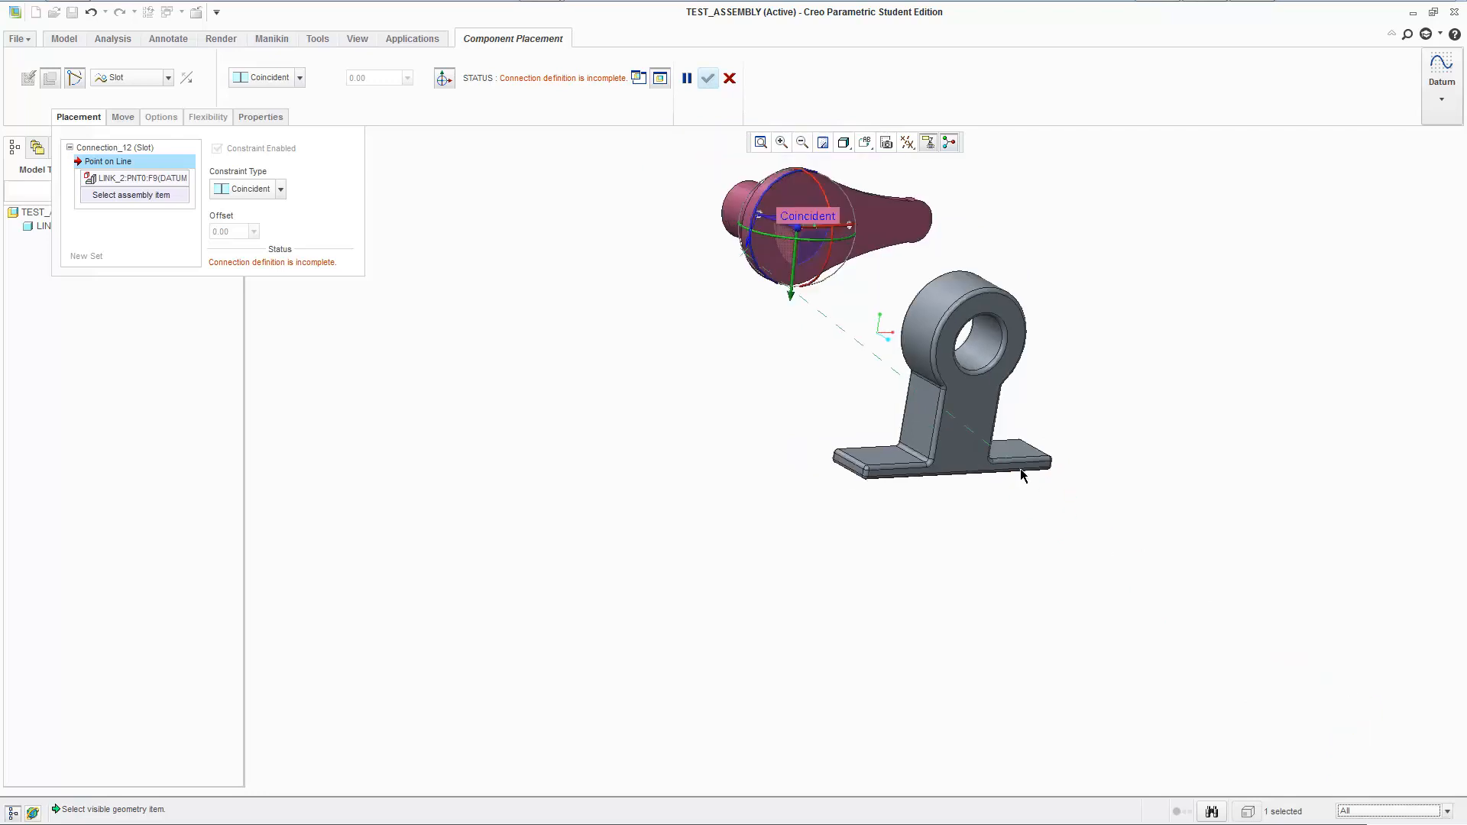
click(729, 78)
click(697, 437)
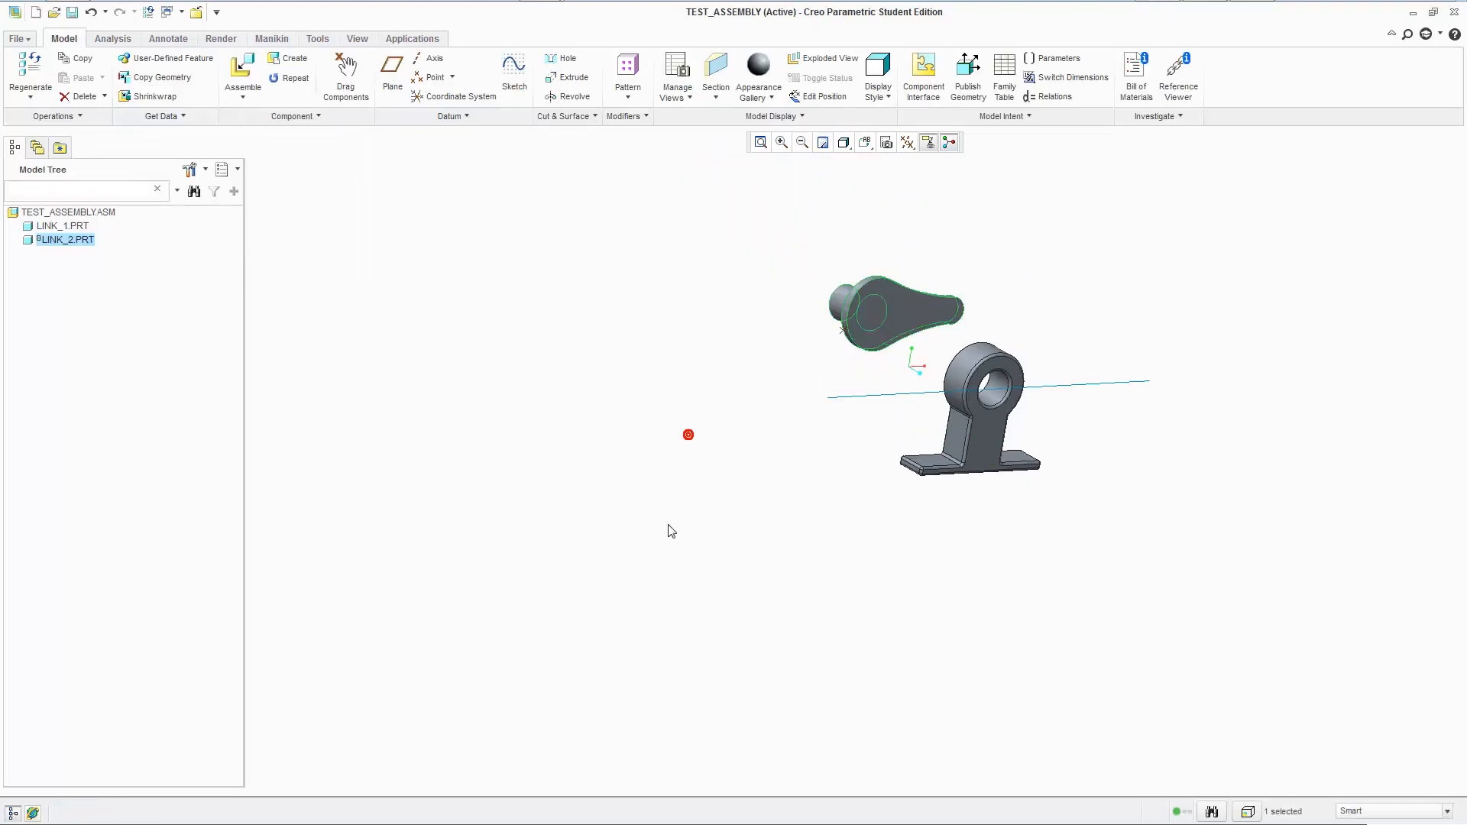
- Delete the existing sketched line that runs across LINK_1 in the assembly
click(1017, 527)
shift+middle_drag(1136, 492, 1102, 545)
scroll(1096, 535, down, 2)
click(854, 429)
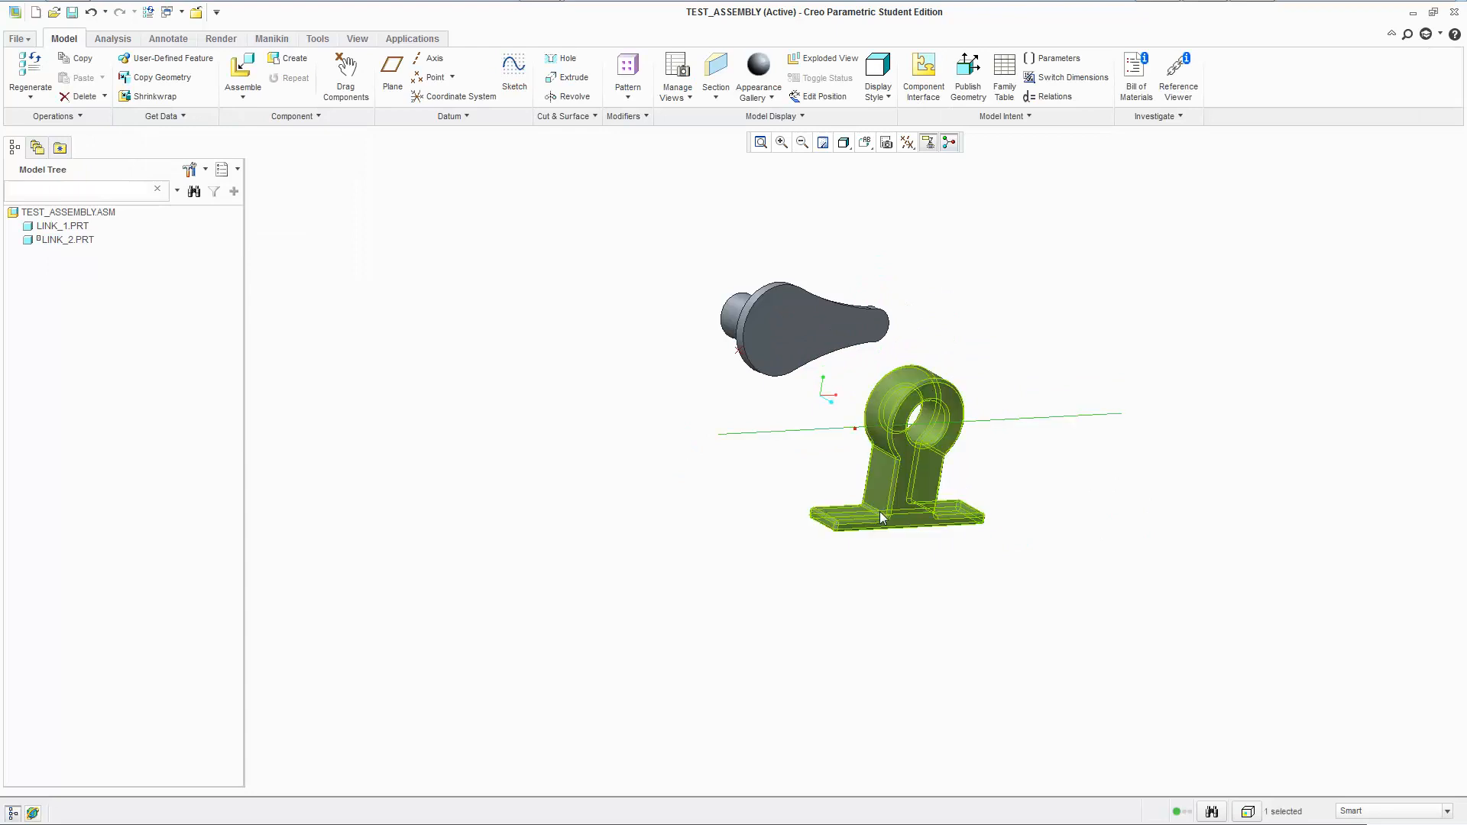
key(Delete)
click(662, 437)
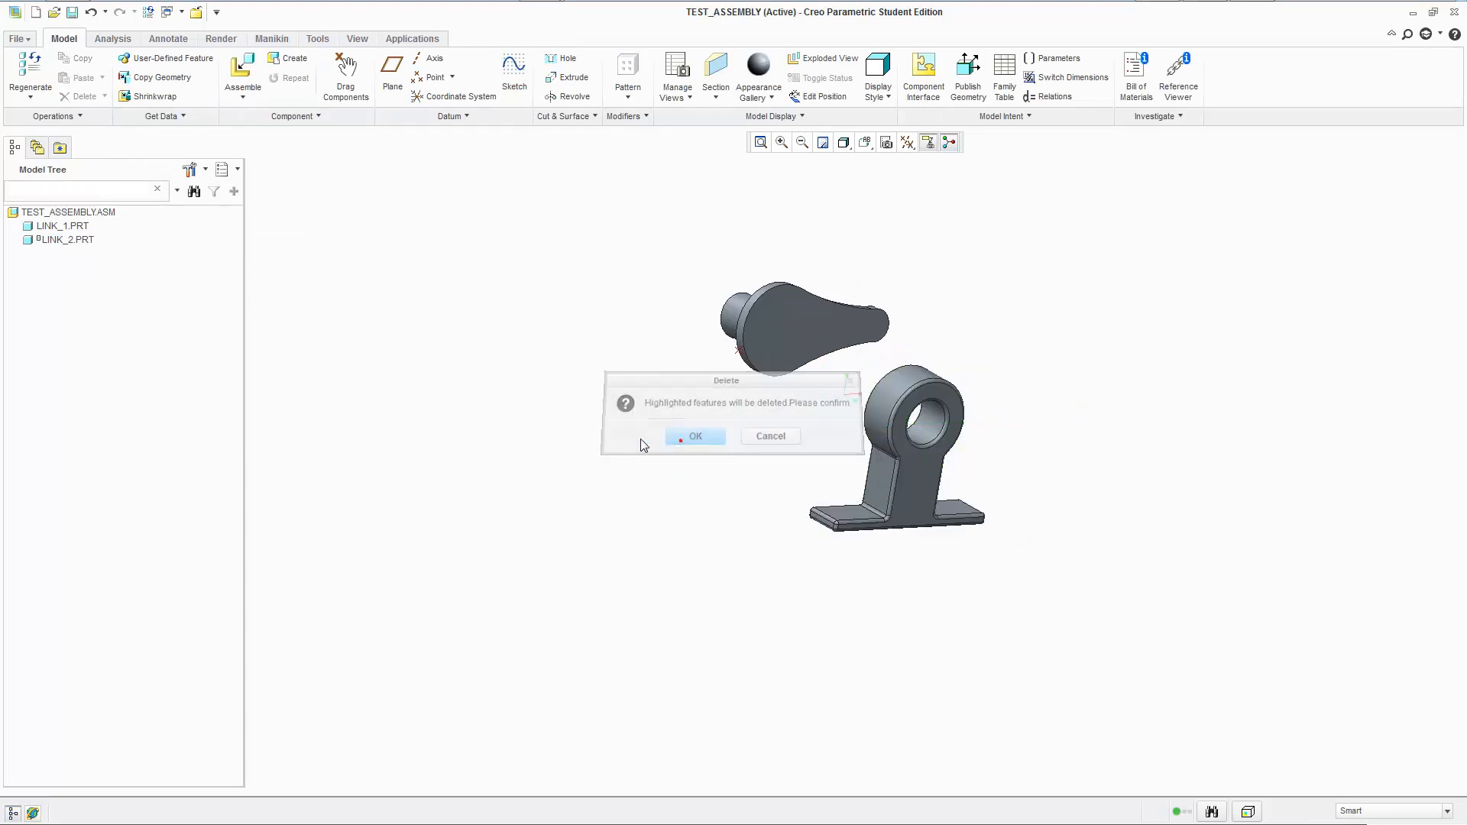
- Open LINK_1 in its own window and start a new sketch on its front face
right_click(66, 227)
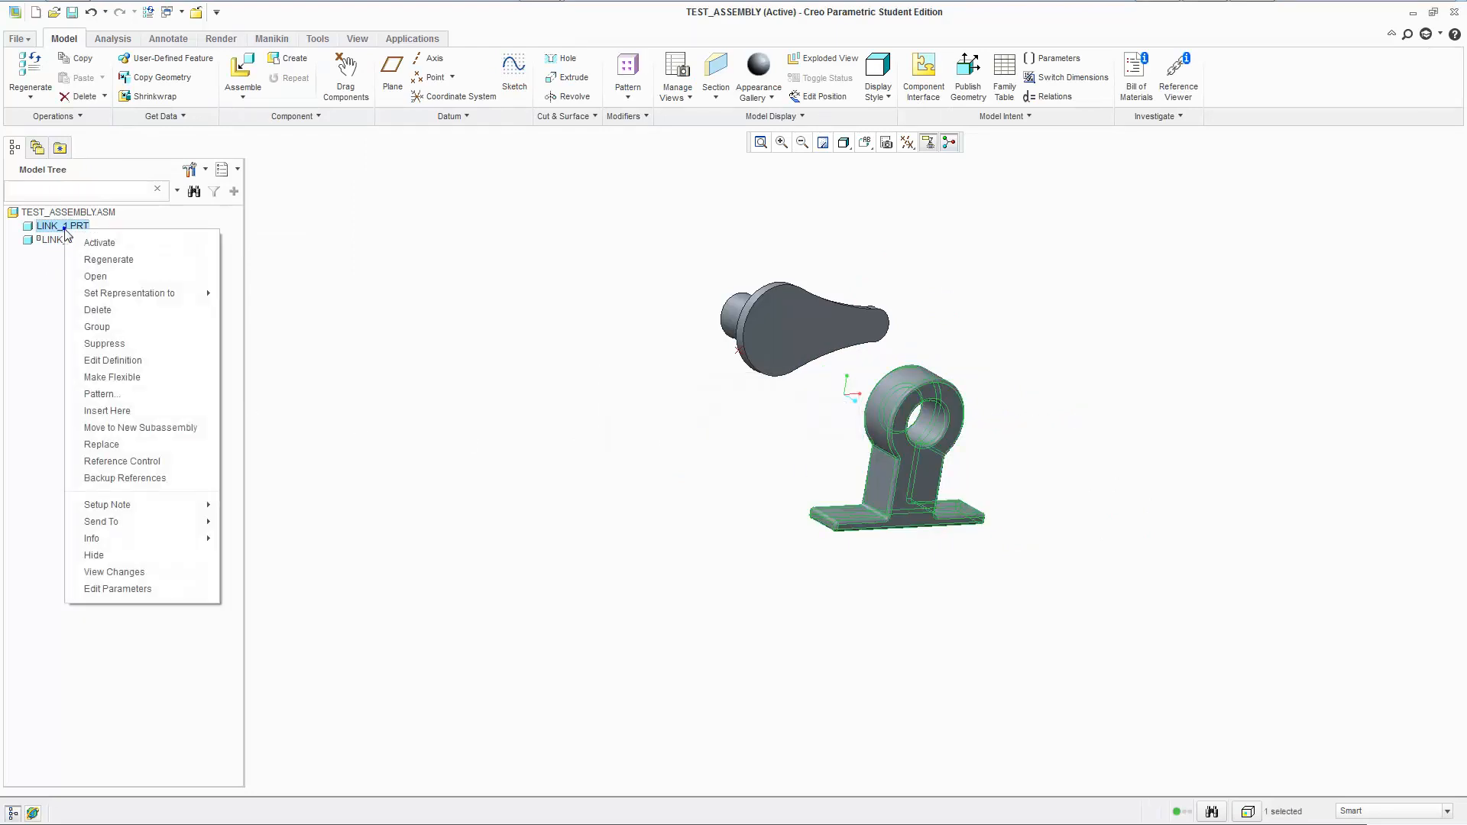
click(109, 279)
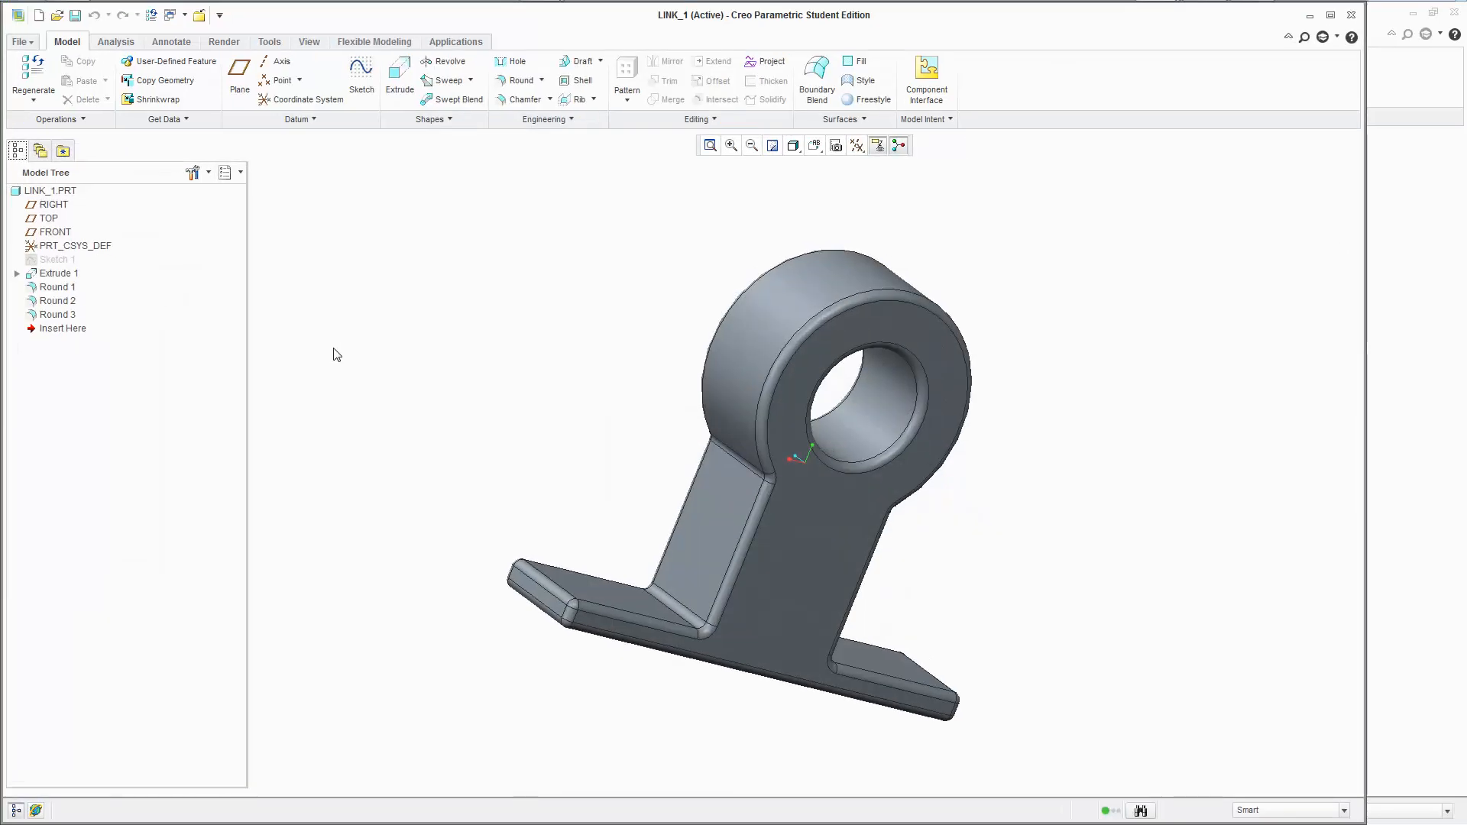
mouse_move(873, 353)
middle_down()
mouse_move(621, 321)
mouse_move(579, 237)
middle_up()
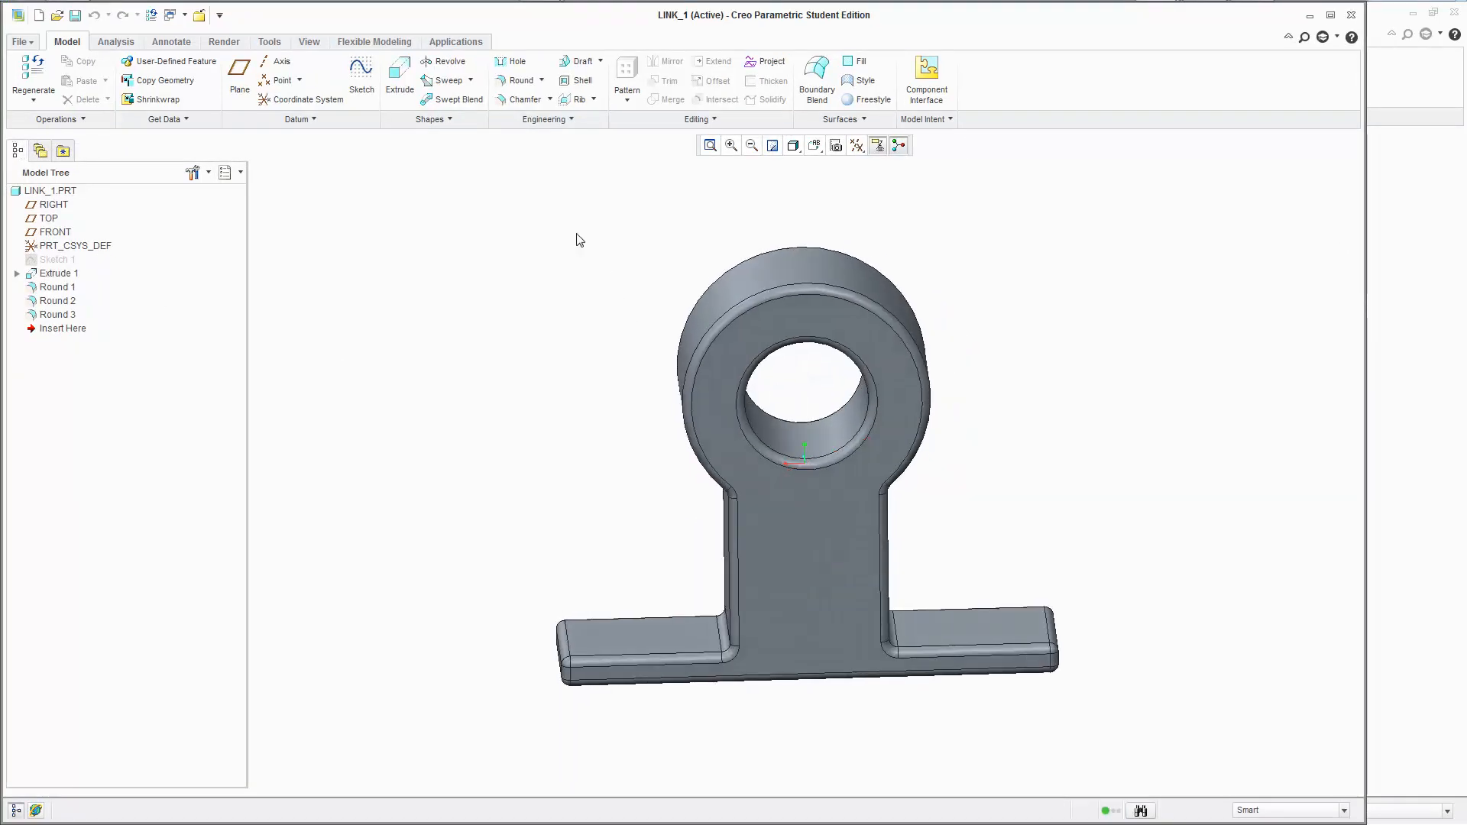
click(349, 78)
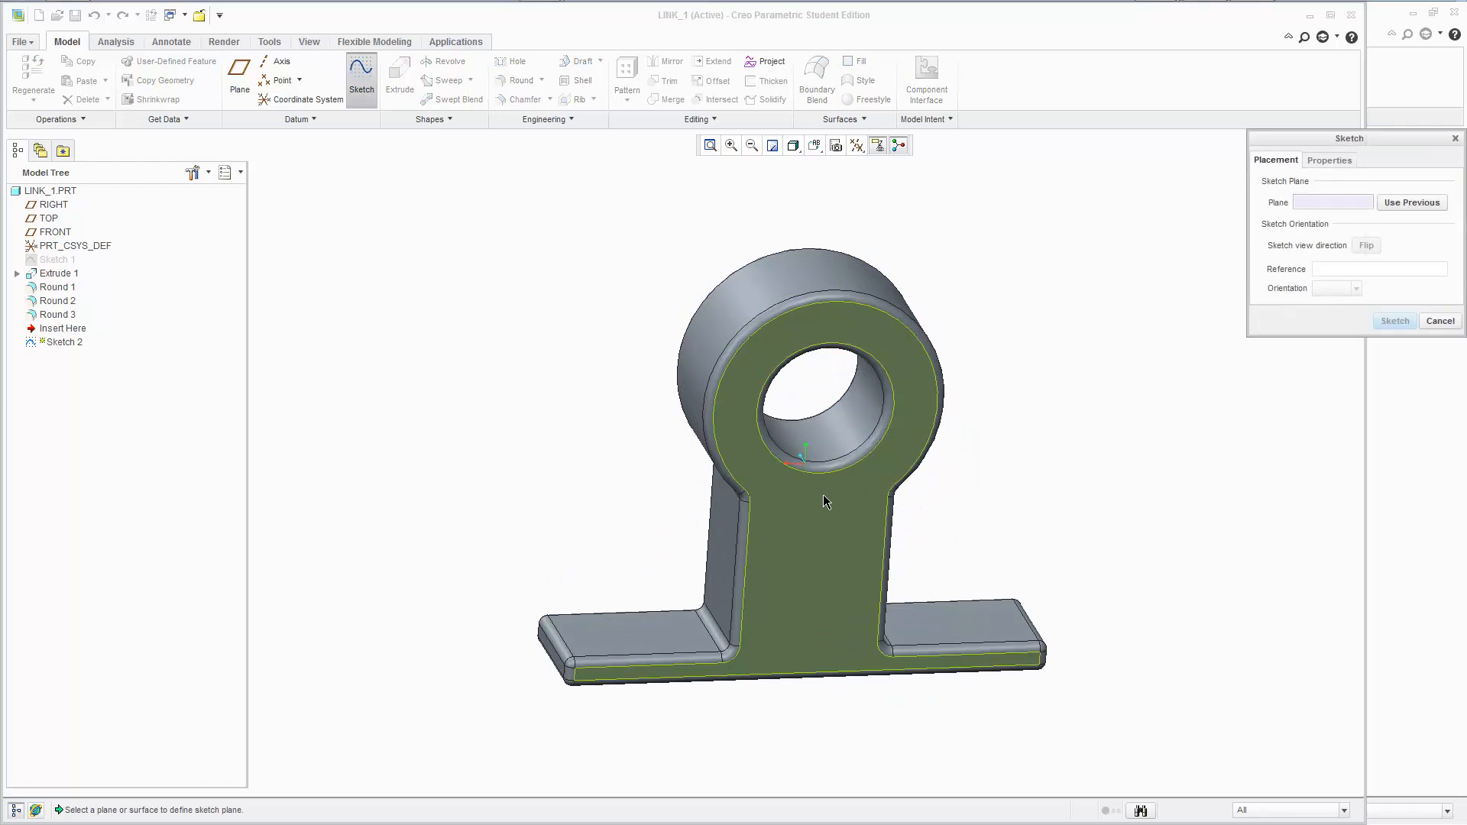
click(823, 493)
click(1392, 321)
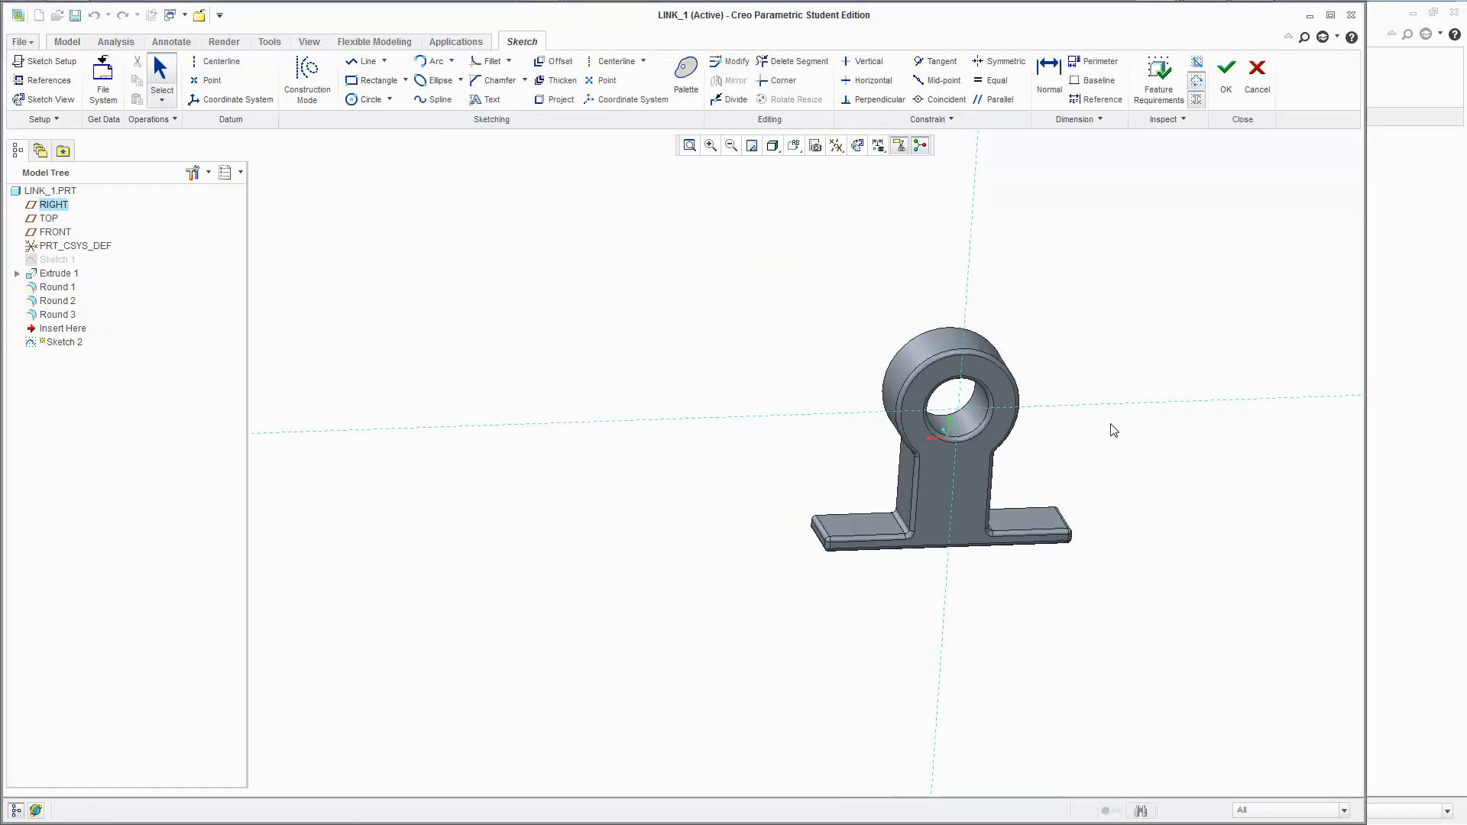
- Sketch one slightly sloping straight line across LINK_1's bore, extending well beyond both sides of the part, and finish the sketch
shift+middle_drag(1156, 475, 962, 414)
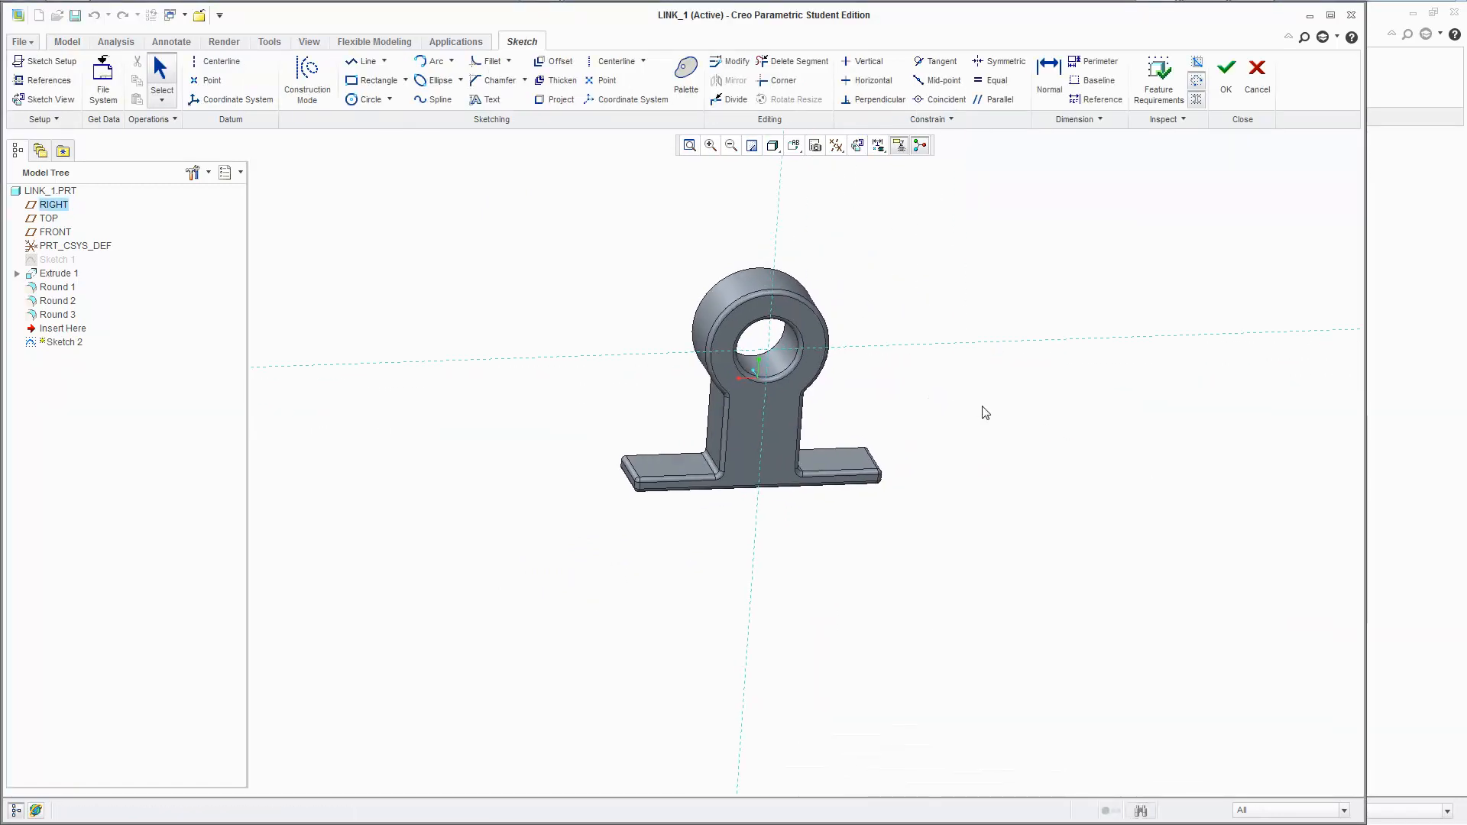
scroll(871, 405, down, 2)
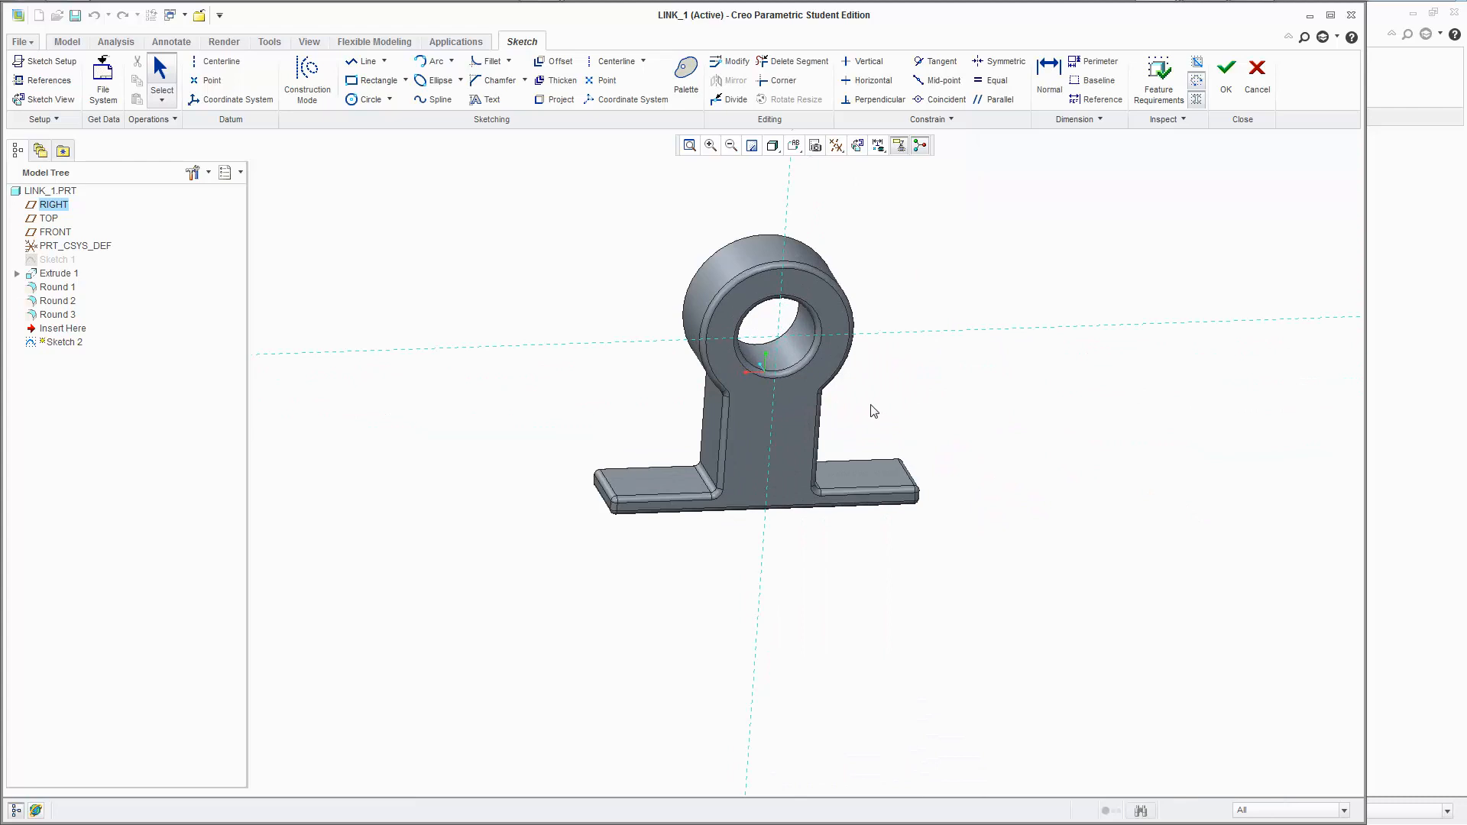
click(365, 62)
click(382, 314)
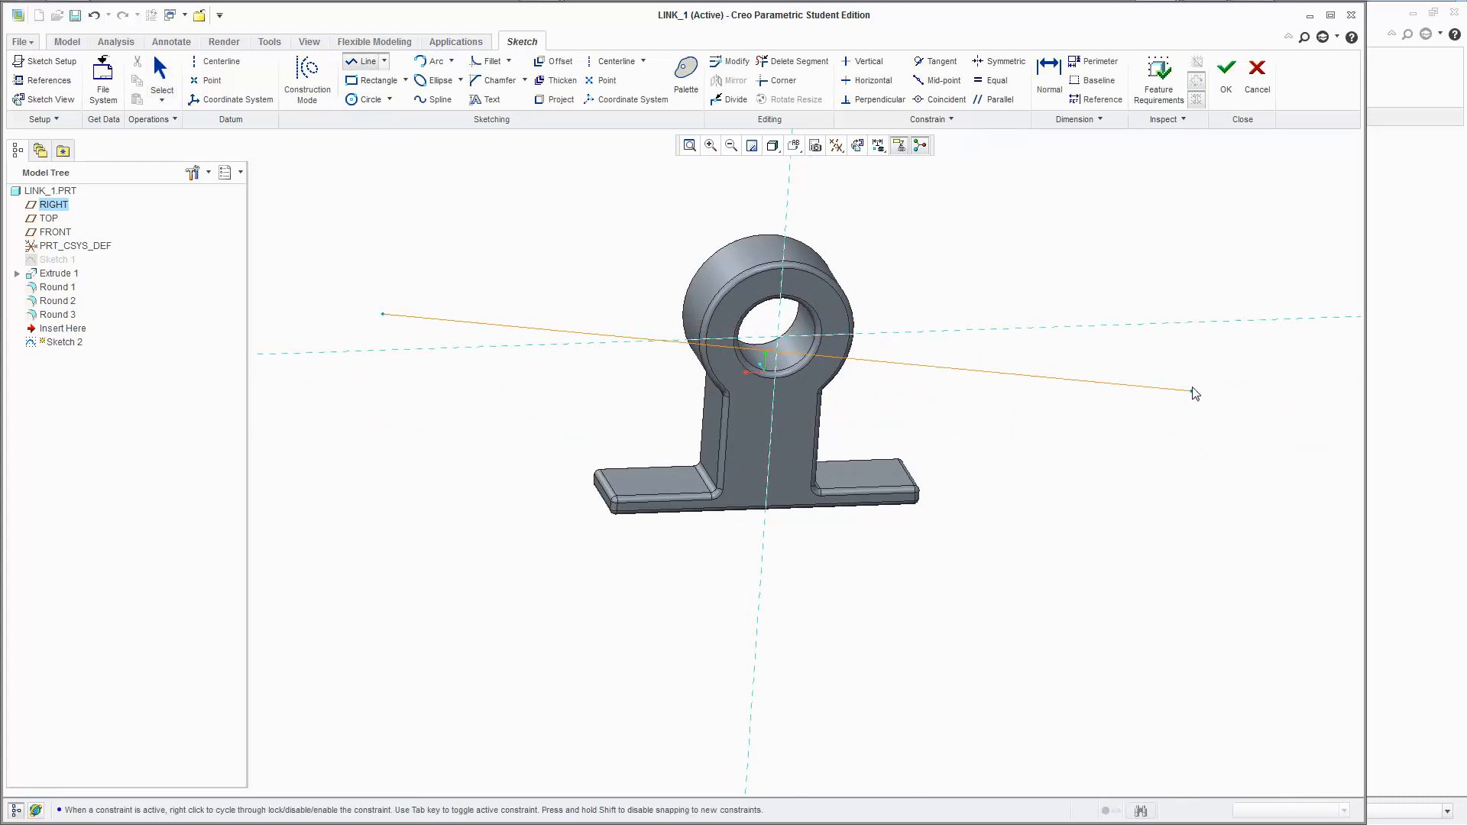
middle_click(1168, 468)
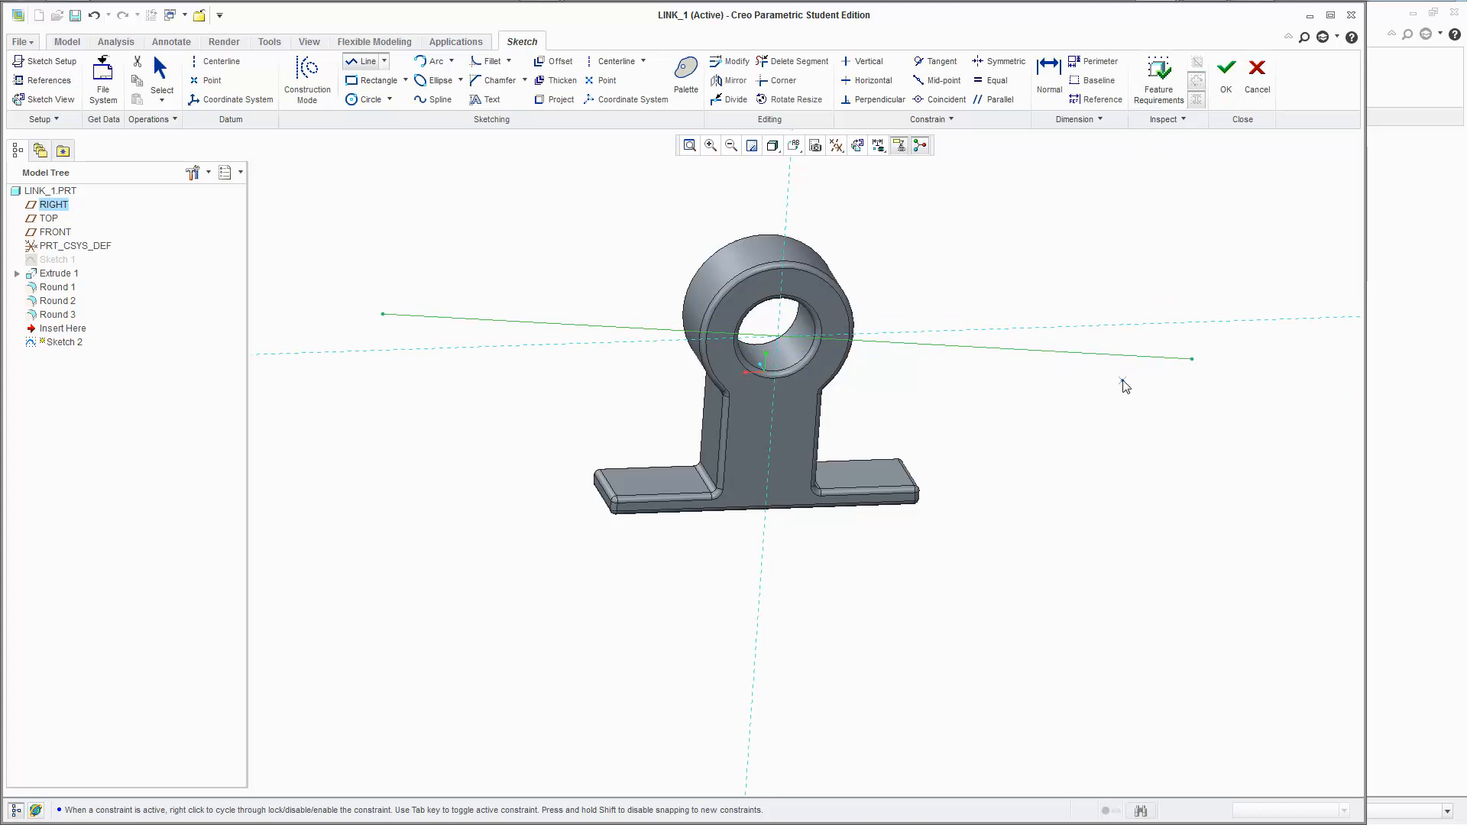
click(1222, 88)
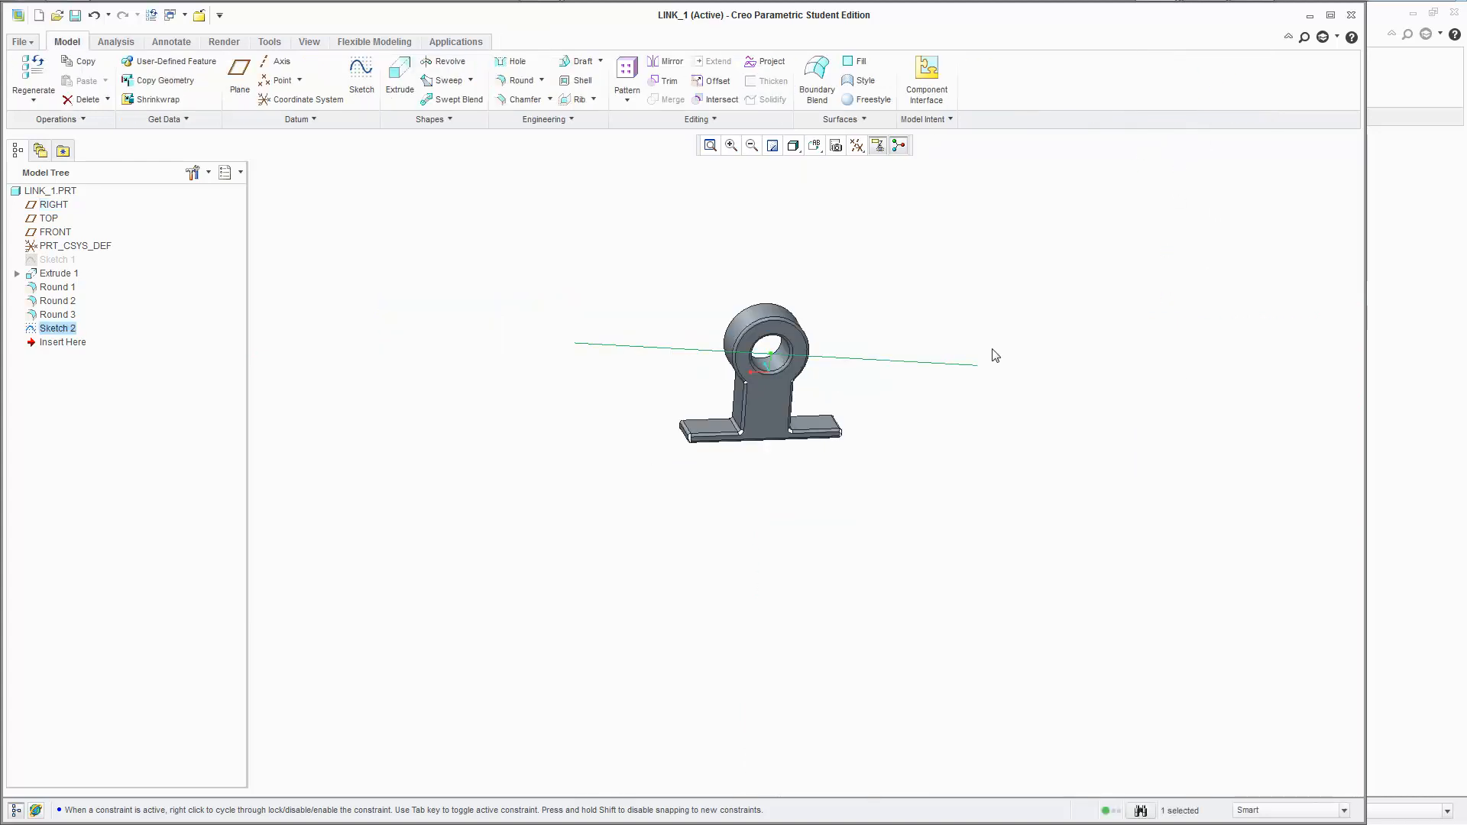
- Save the LINK_1 part and close its window to return to the assembly
click(75, 15)
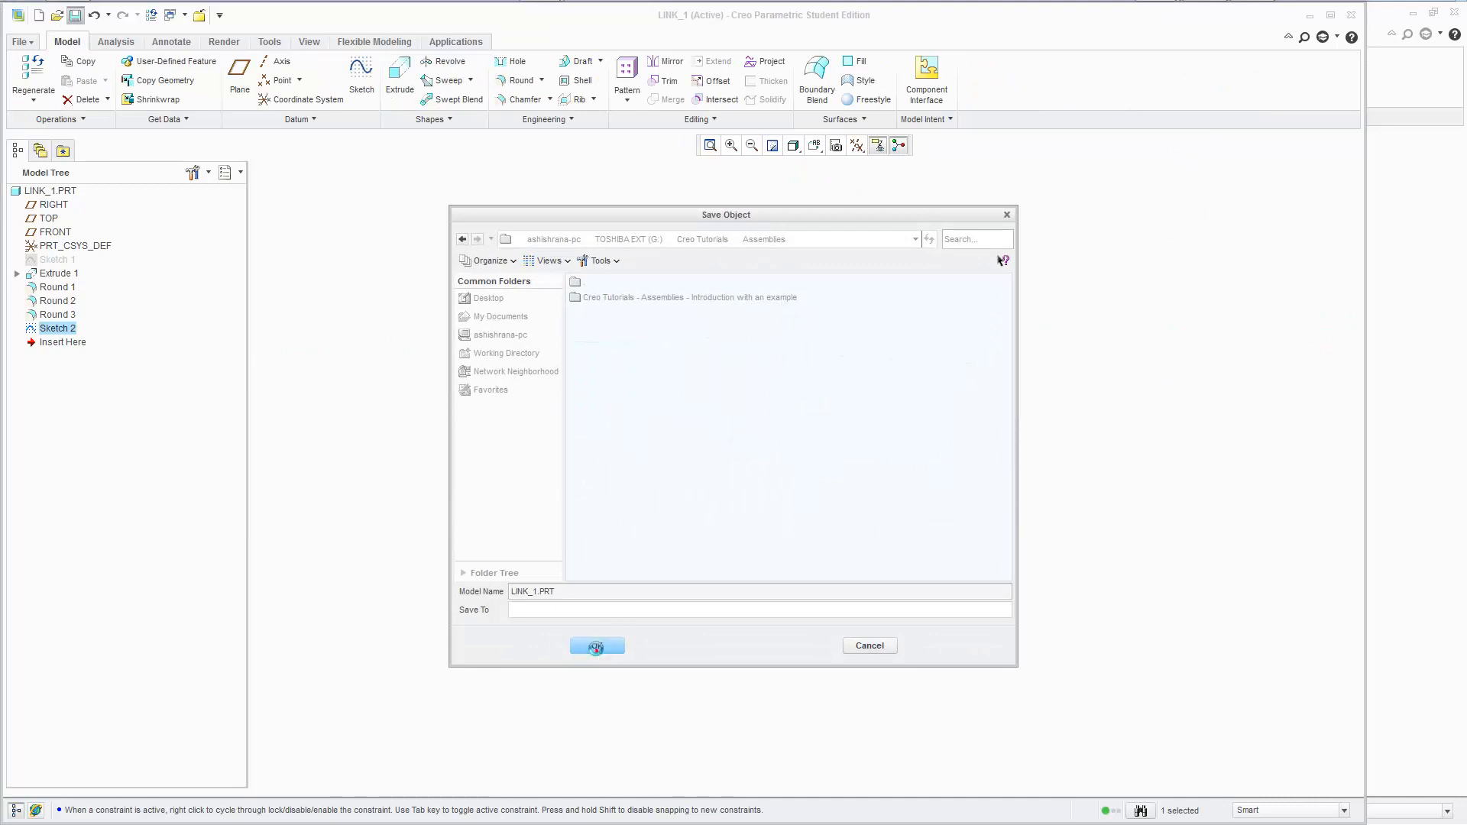
click(596, 647)
click(197, 16)
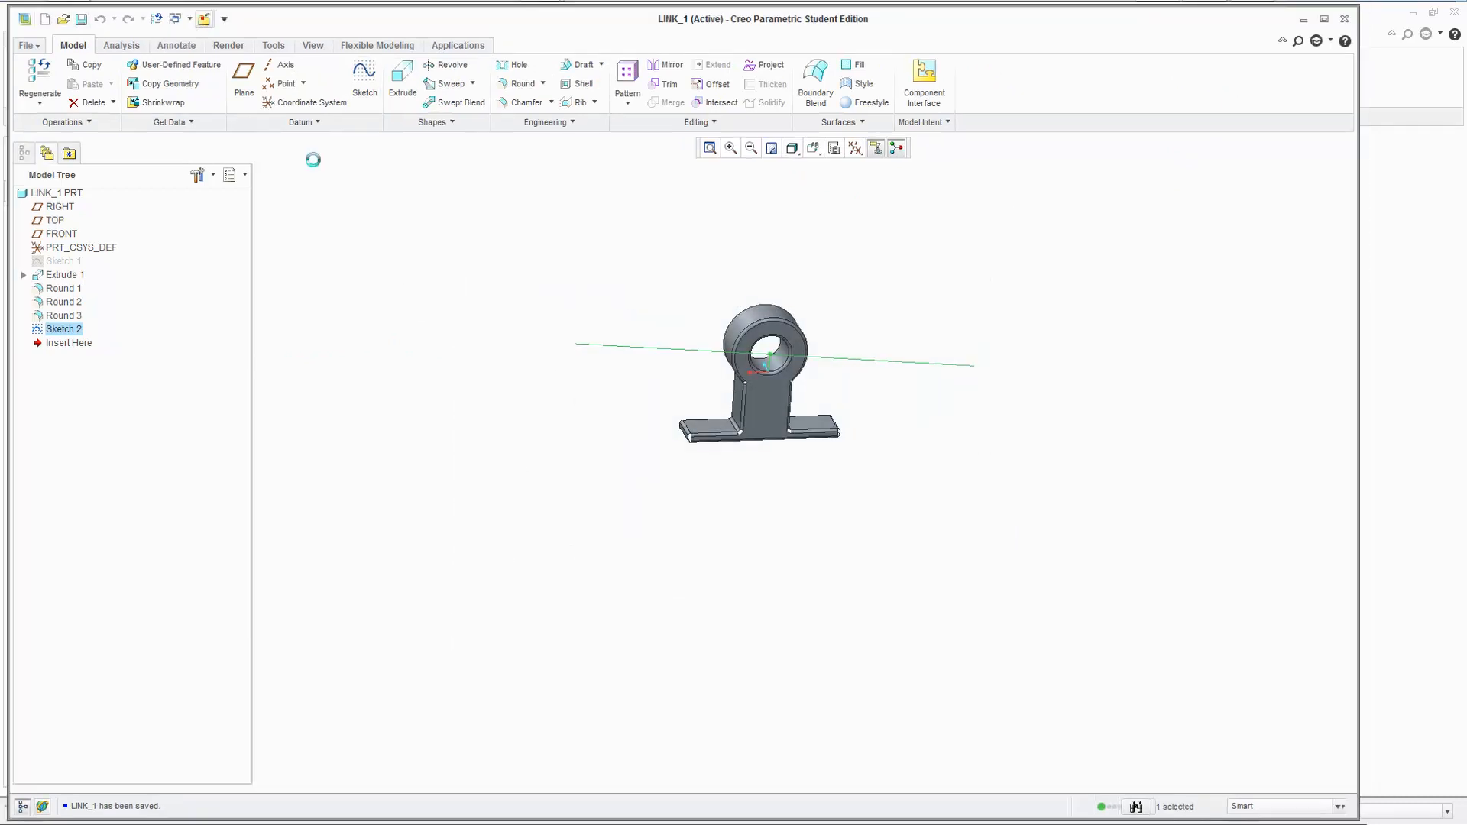
mouse_move(694, 425)
middle_down()
mouse_move(672, 416)
mouse_move(681, 424)
middle_up()
- Redefine LINK_2's placement by switching Planar to User Defined, deleting the coincident RIGHT plane constraint, and setting the connection type to Slot
right_click(89, 242)
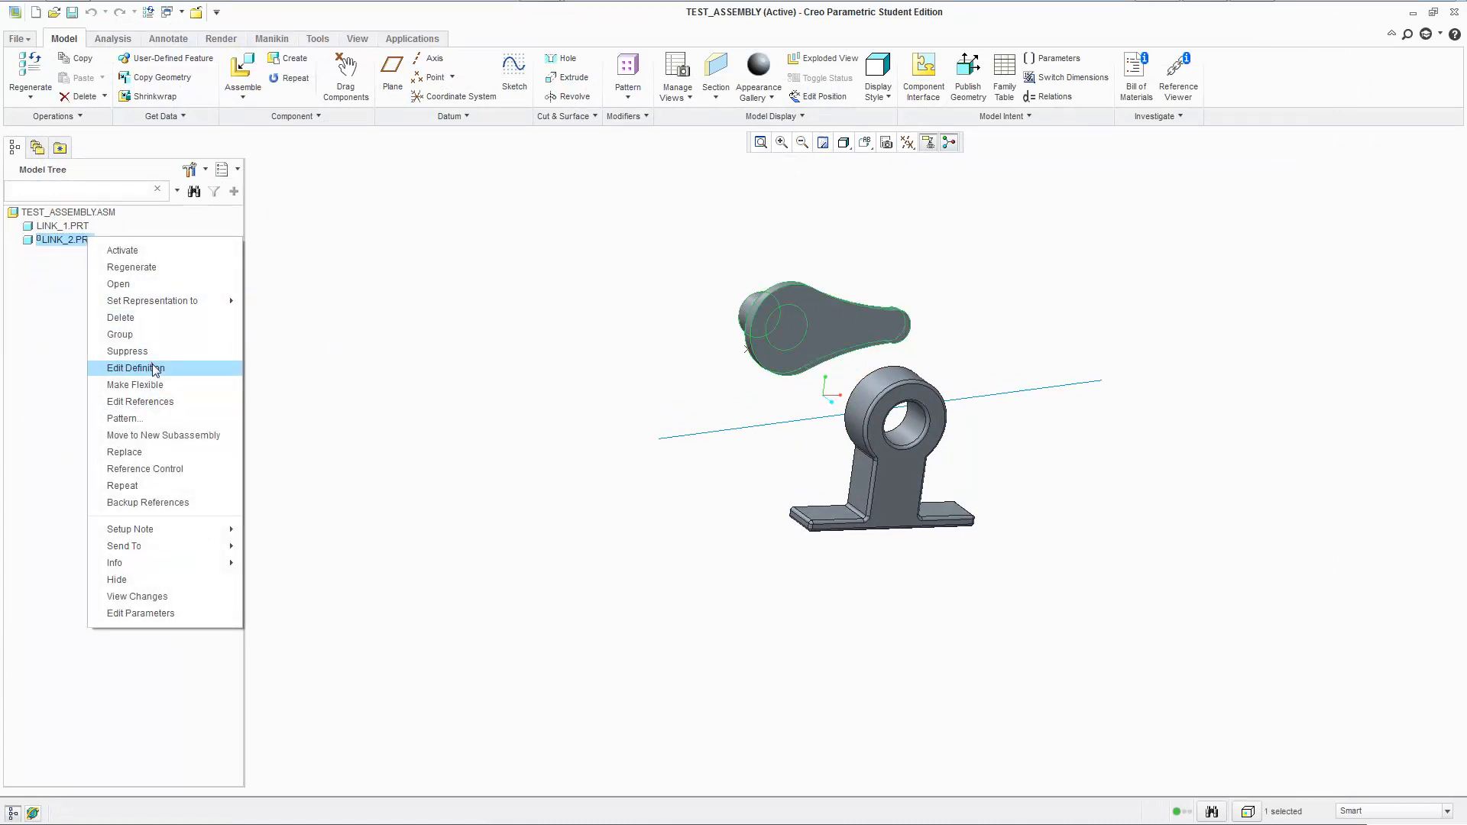
click(191, 369)
click(129, 77)
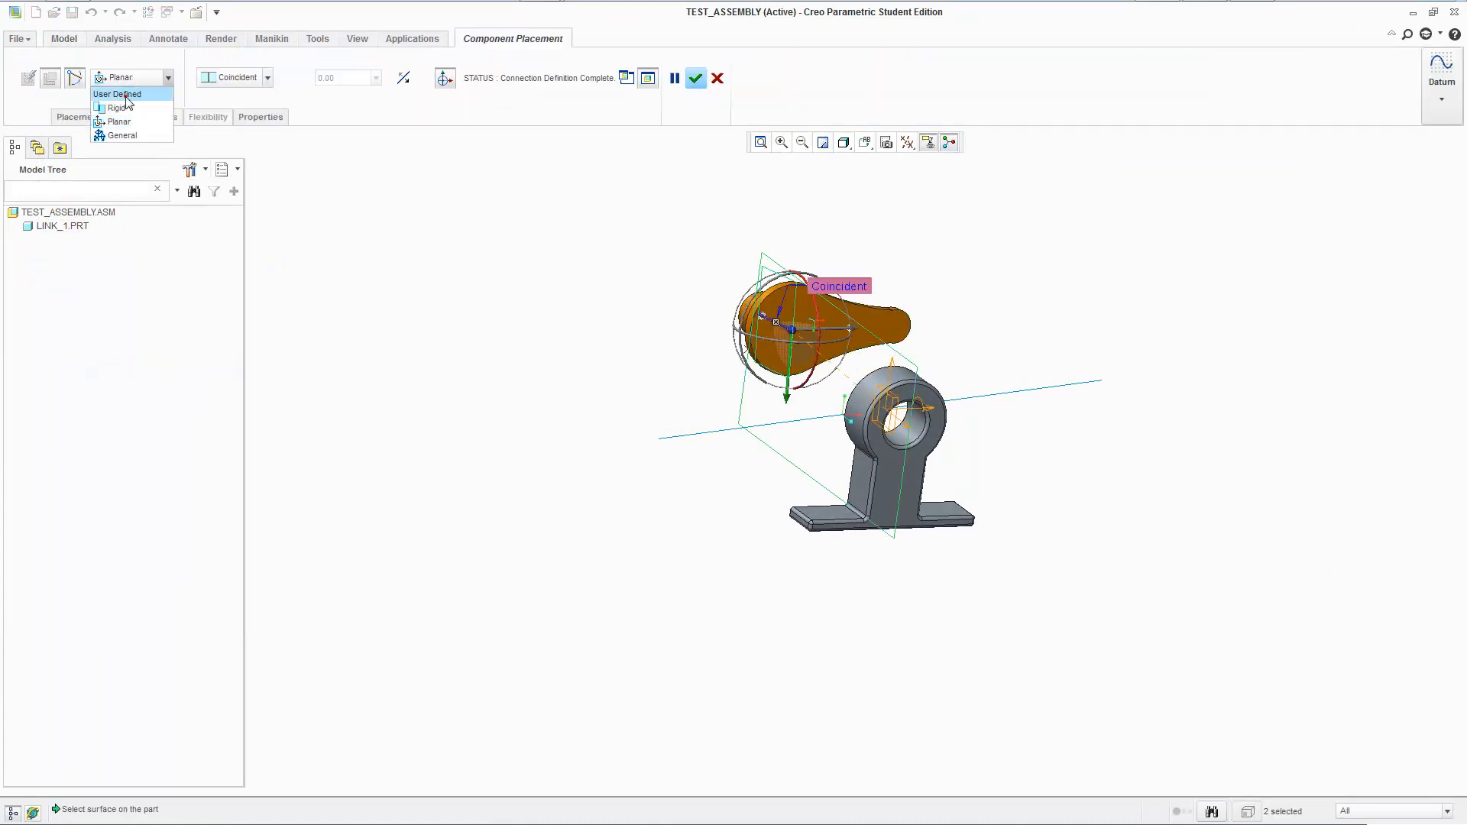
click(117, 94)
click(126, 77)
click(117, 94)
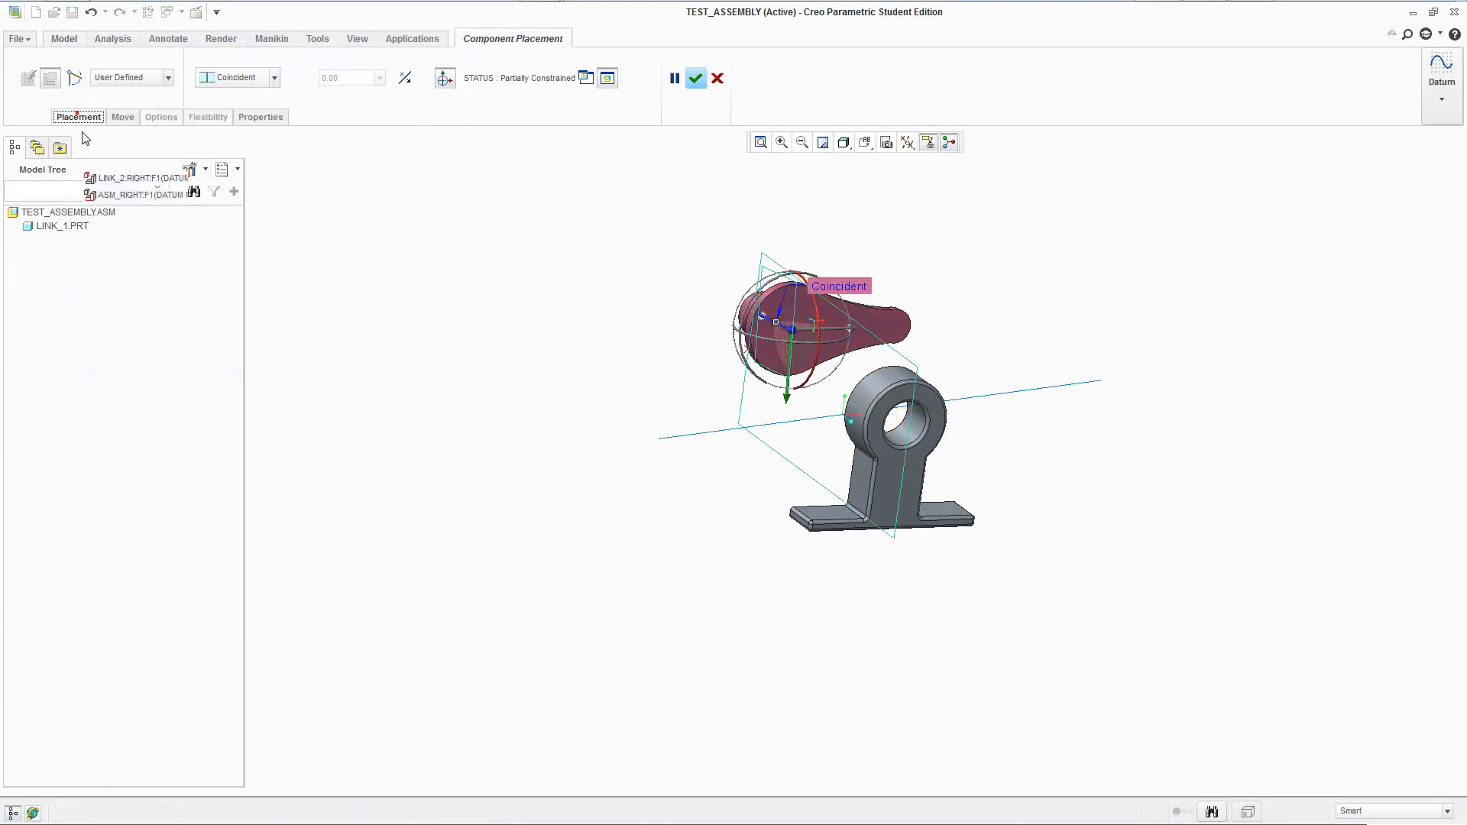
click(78, 117)
right_click(99, 161)
click(127, 77)
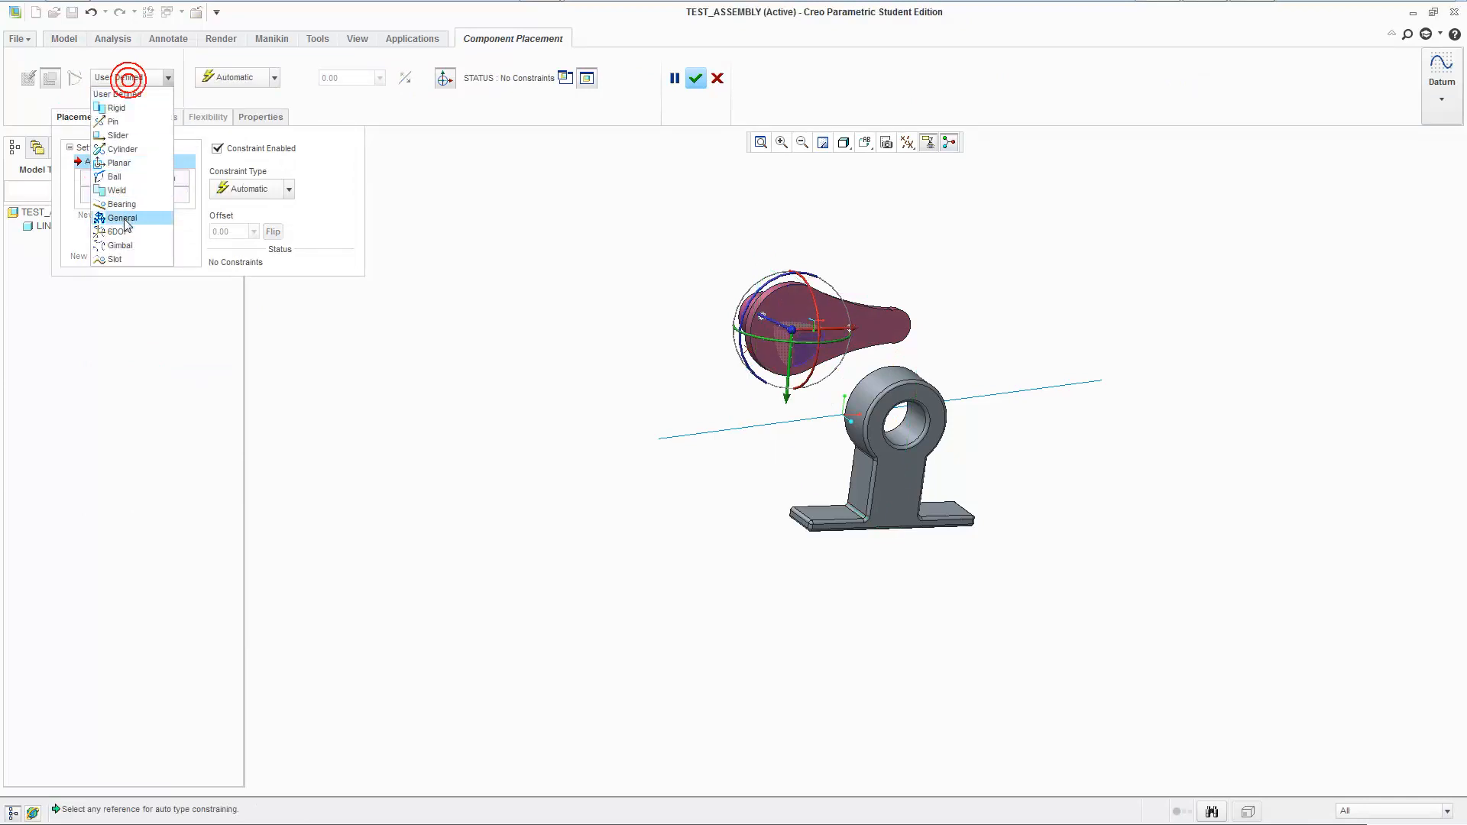
click(109, 260)
- Restrict selection to datum points and pick LINK_2's datum point as the Slot connection's component reference
scroll(761, 362, up, 4)
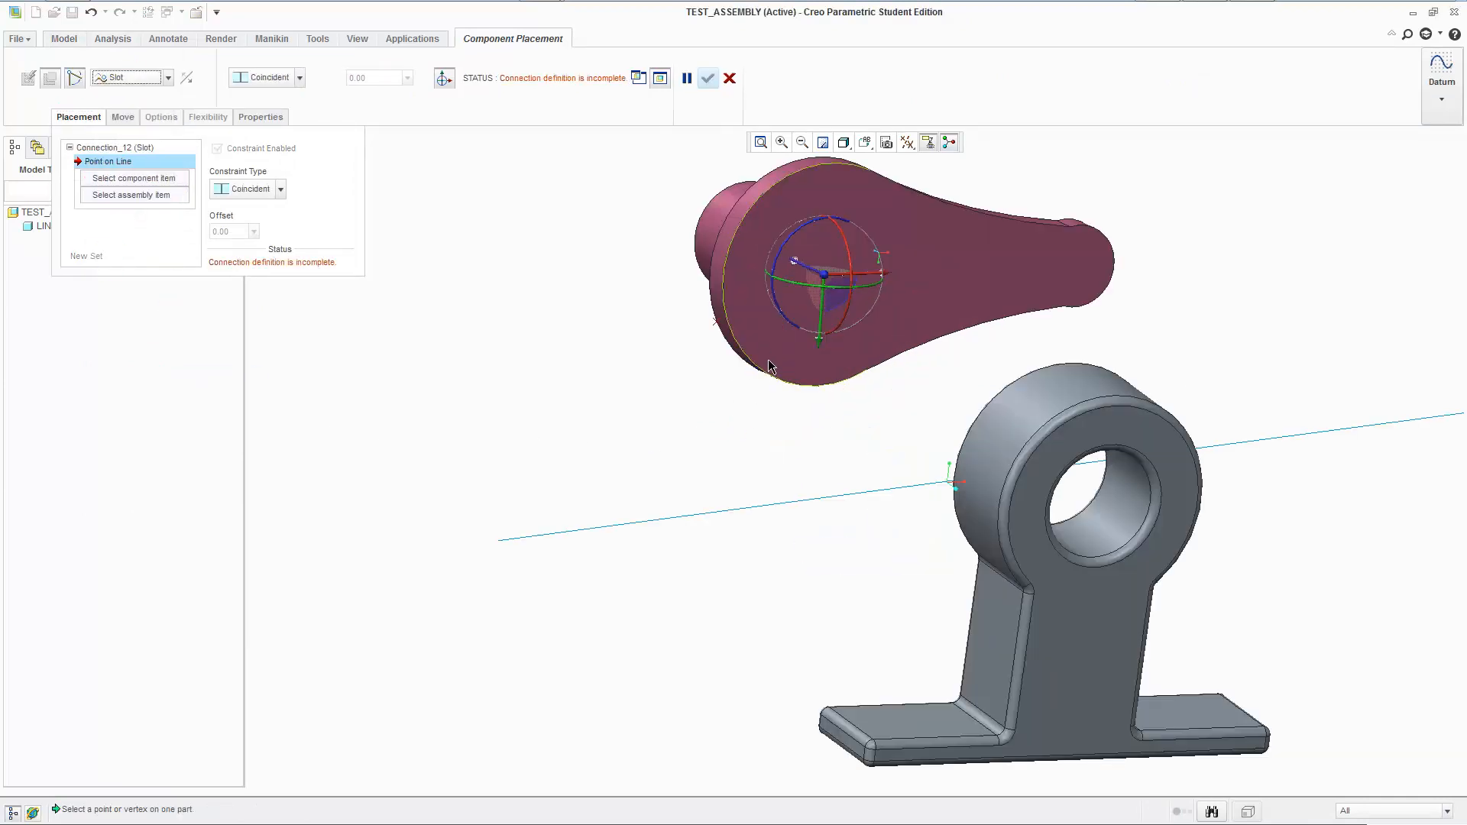
click(1402, 811)
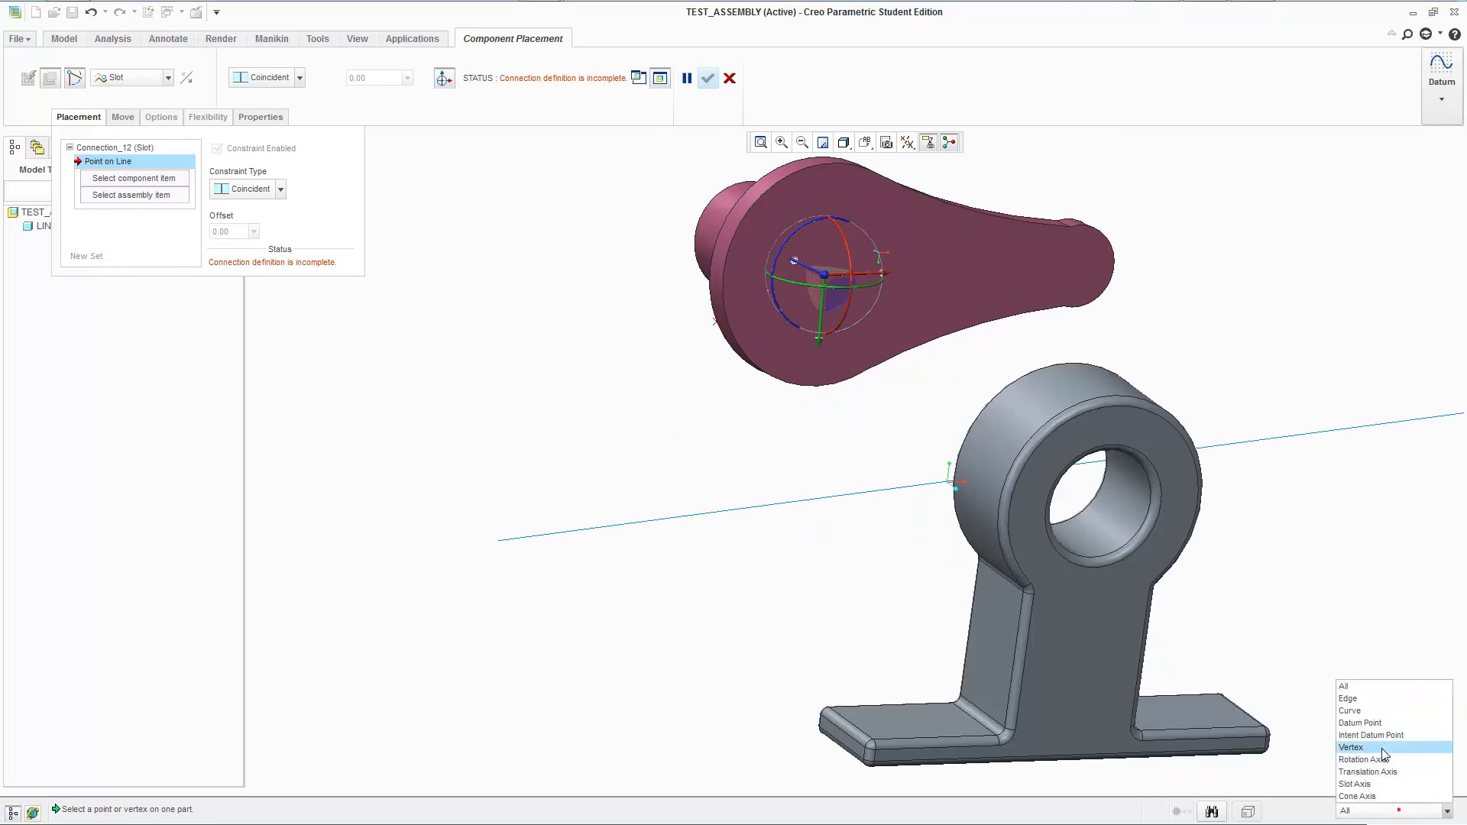
click(1367, 738)
click(716, 324)
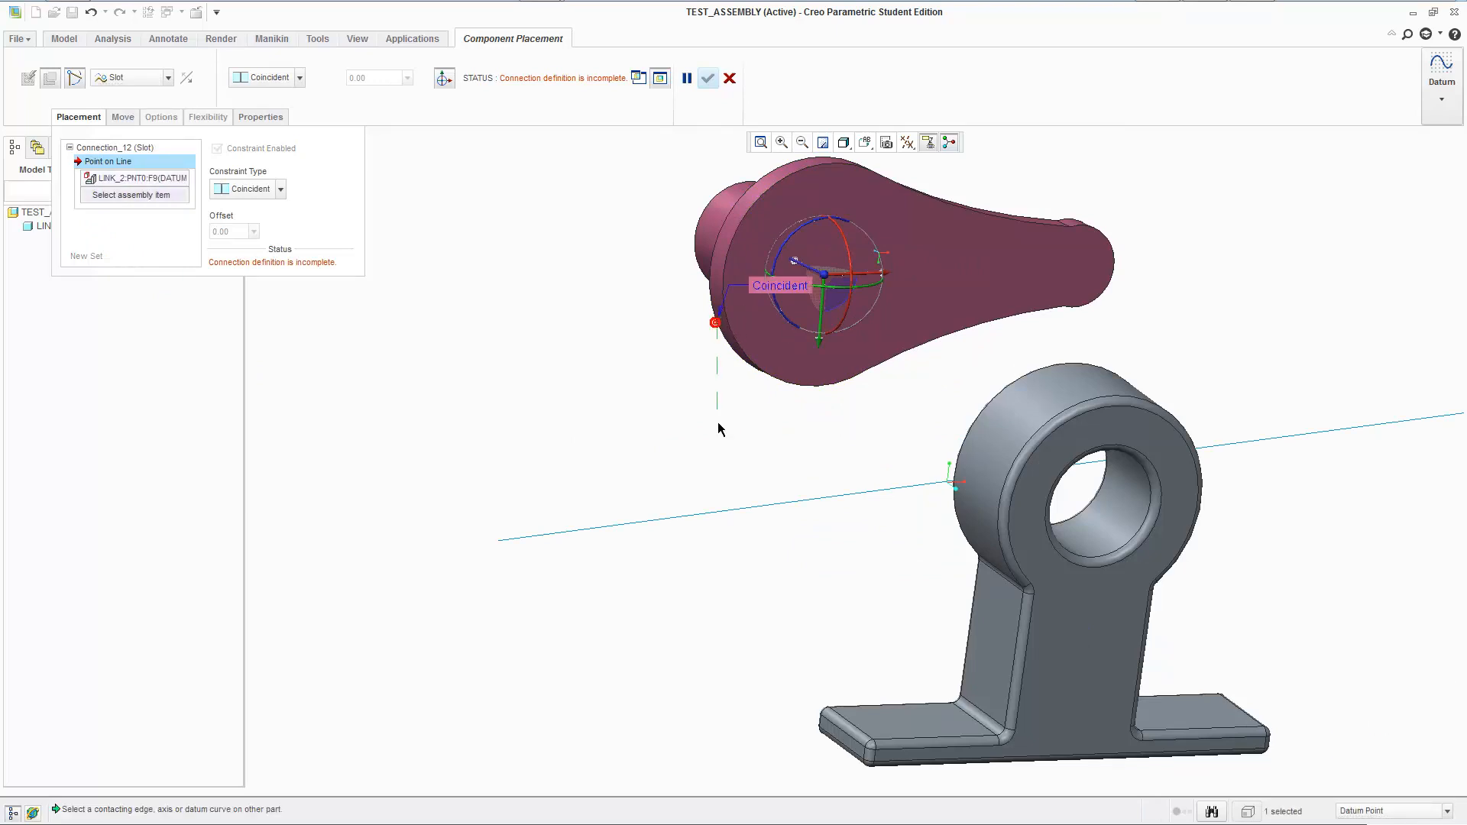
- Reset the selection filter to All, pick LINK_1's sketched line as the Slot's assembly reference, and accept the placement
click(1362, 810)
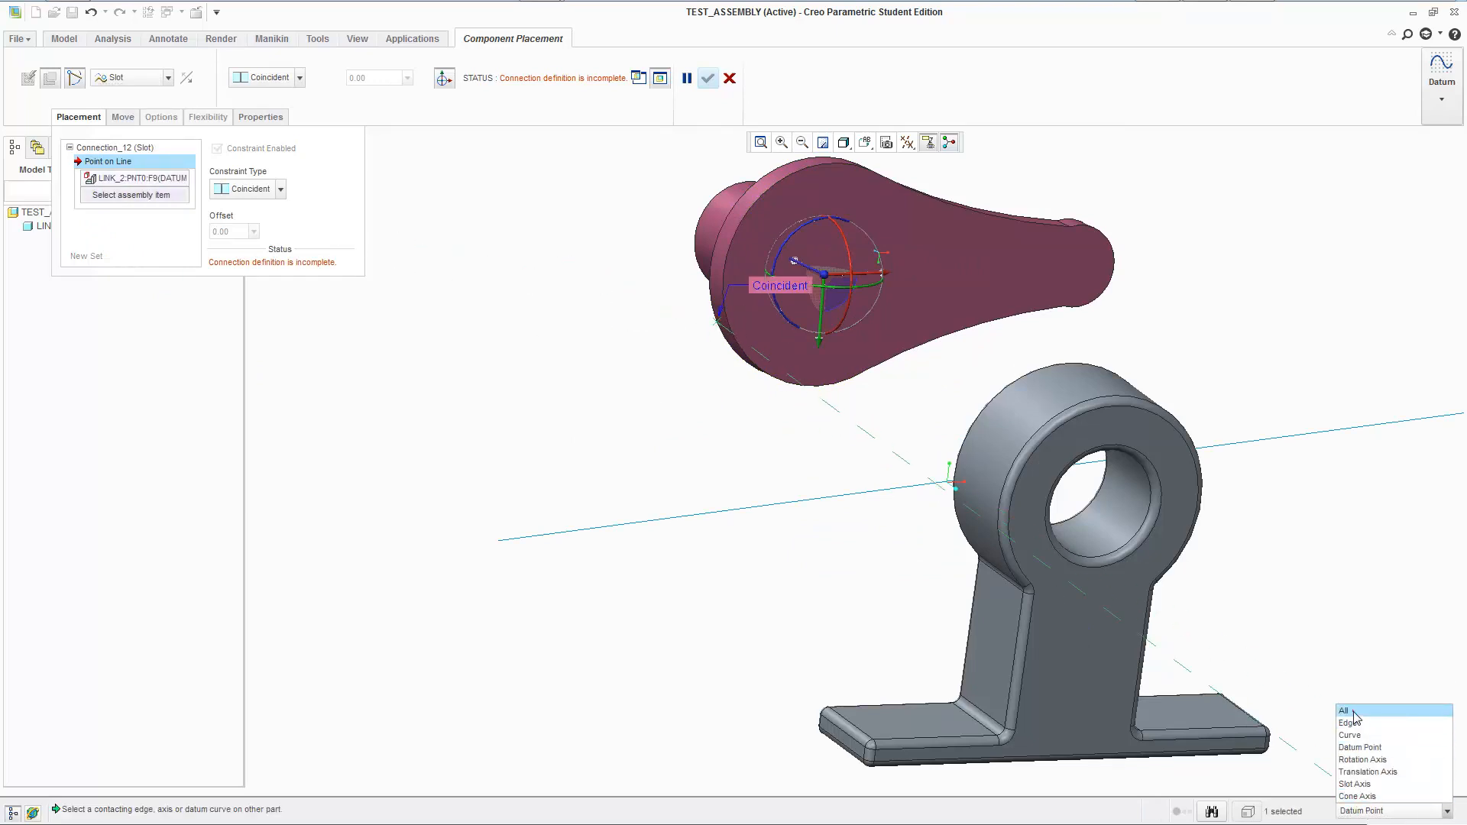
click(1363, 709)
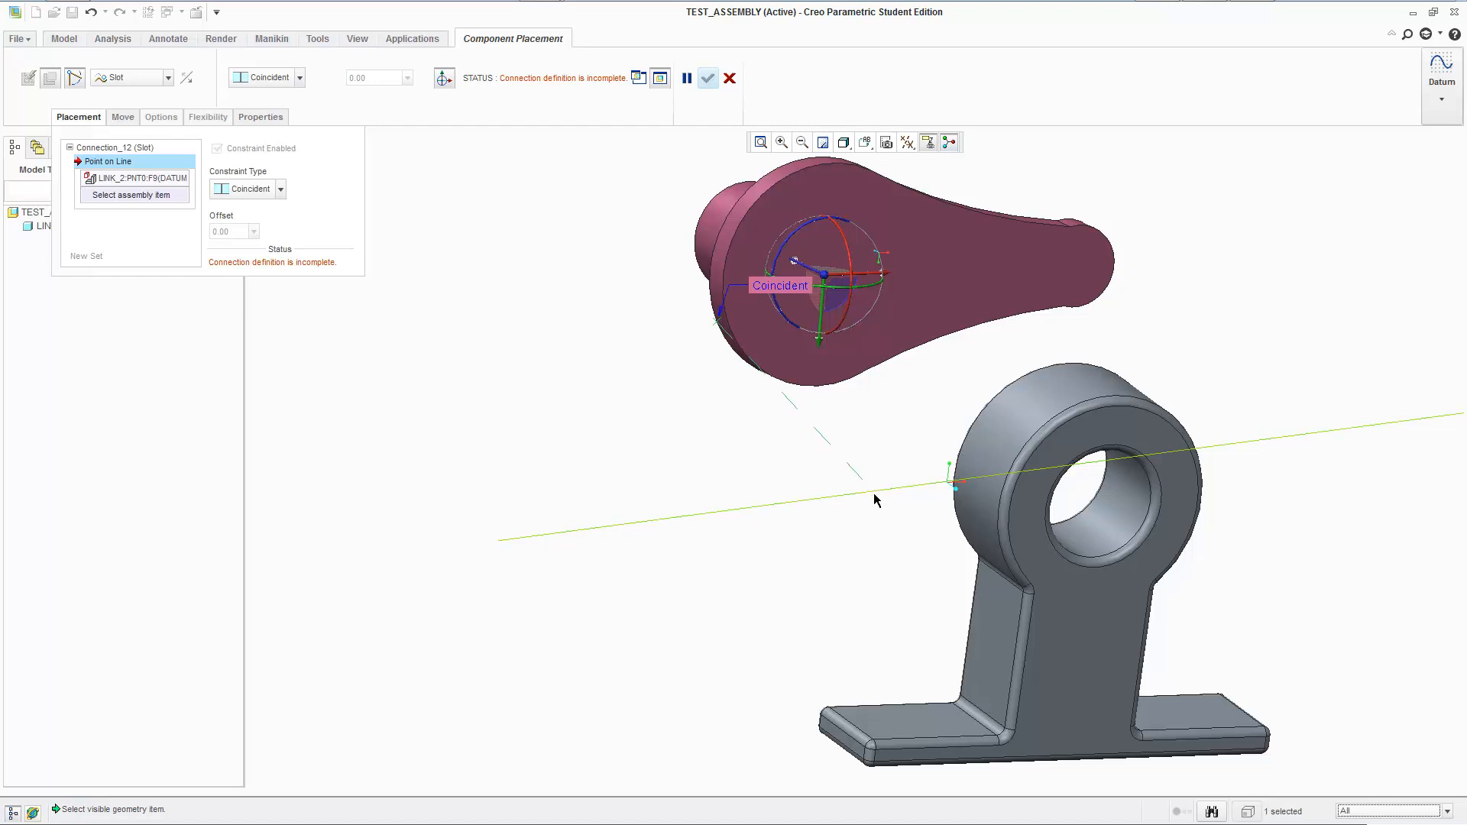
click(878, 491)
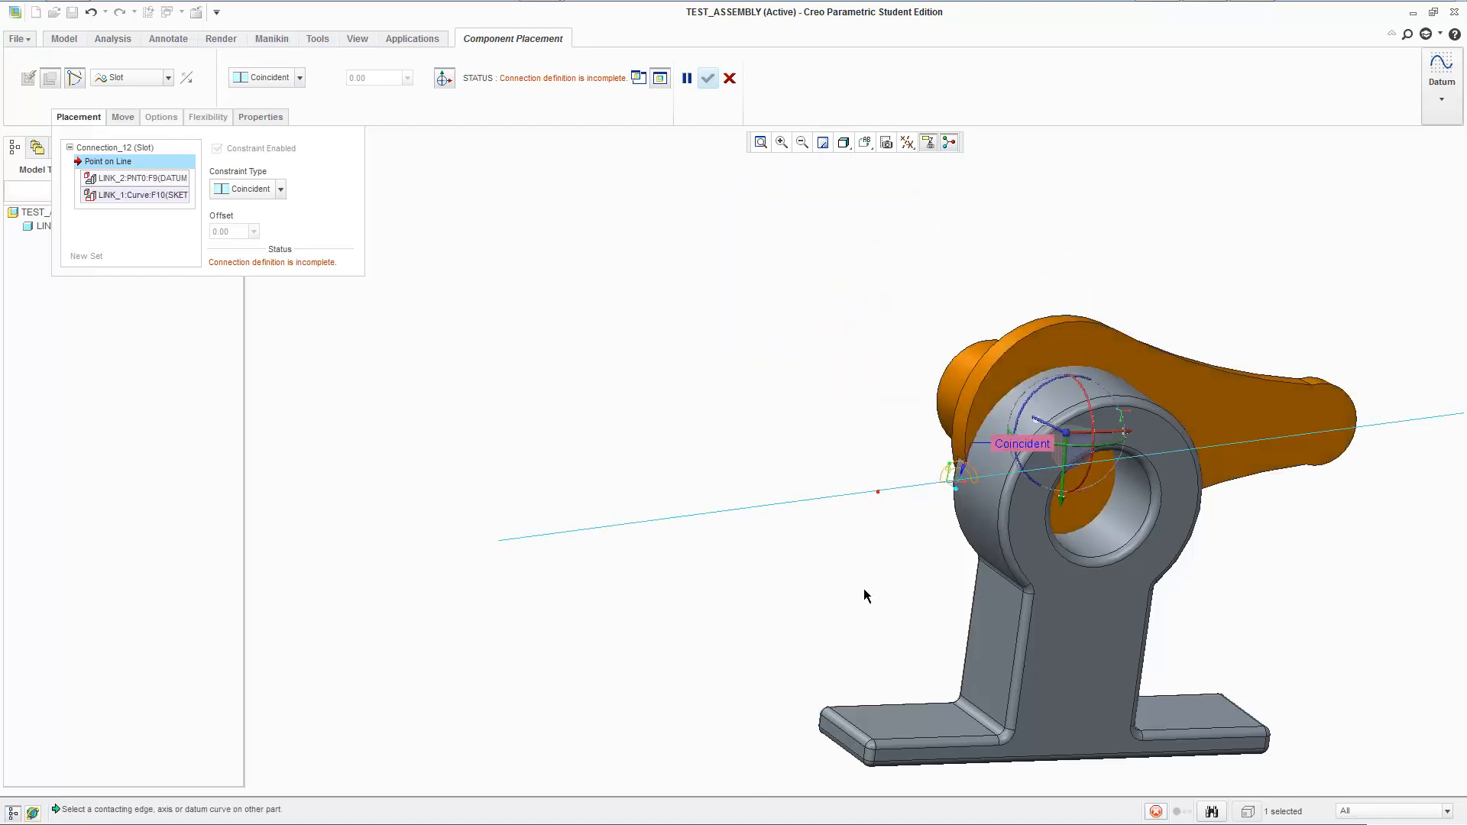
shift+middle_drag(860, 585, 692, 568)
scroll(692, 568, up, 3)
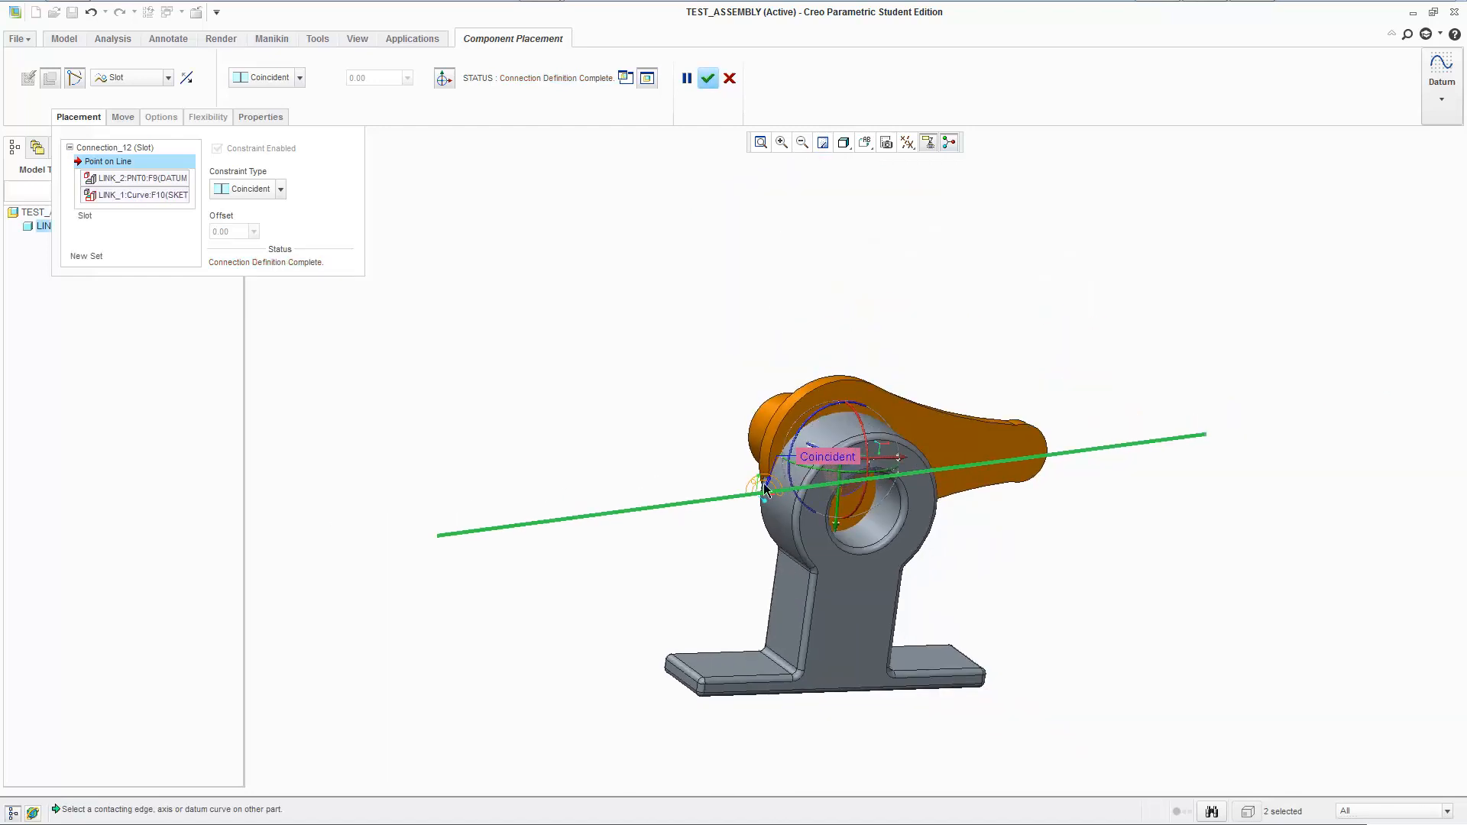
click(708, 79)
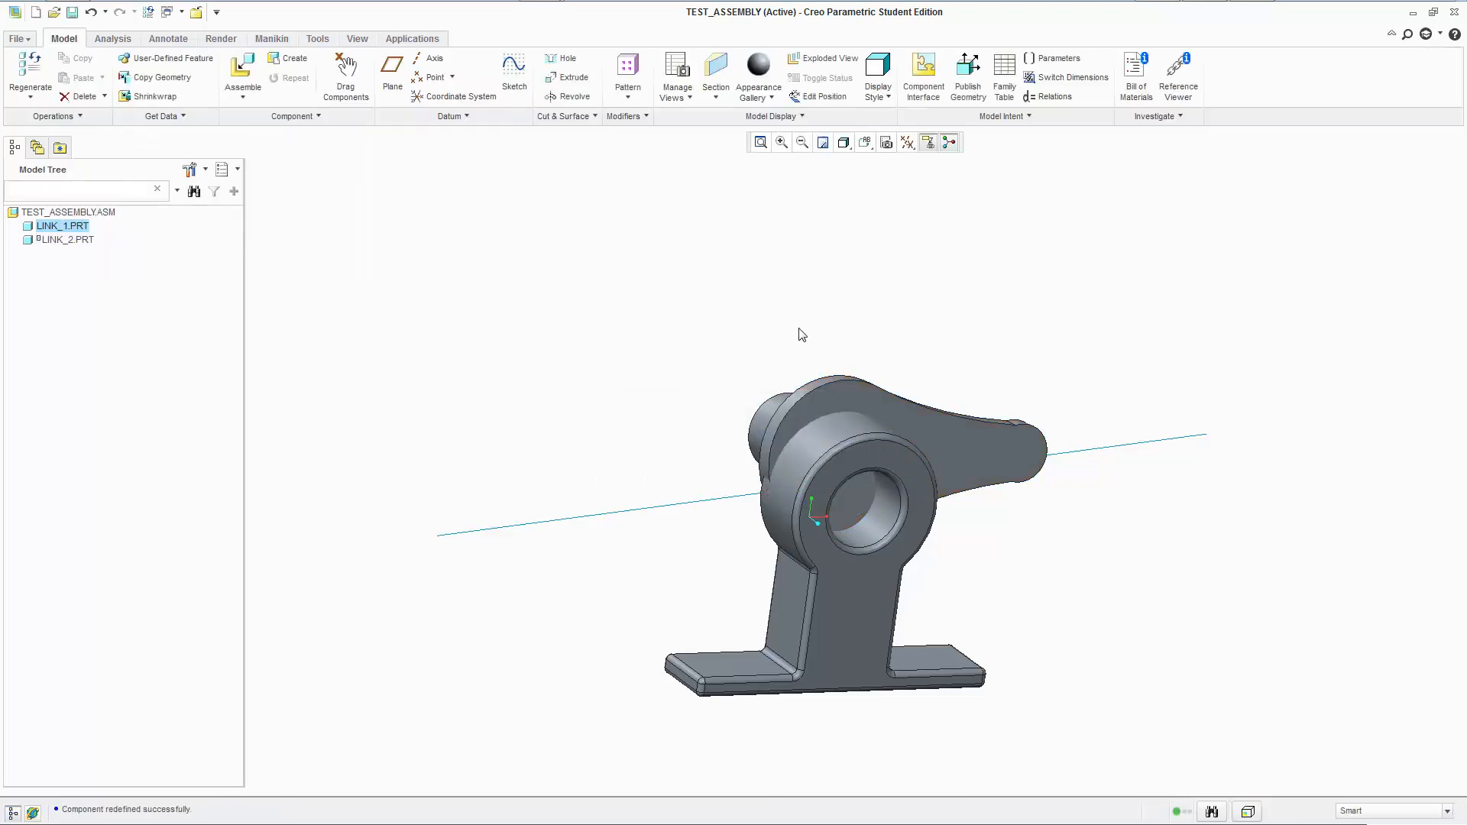
- Move and swing LINK_2 away from LINK_1's bore to test the Slot connection's freedom of motion
click(832, 401)
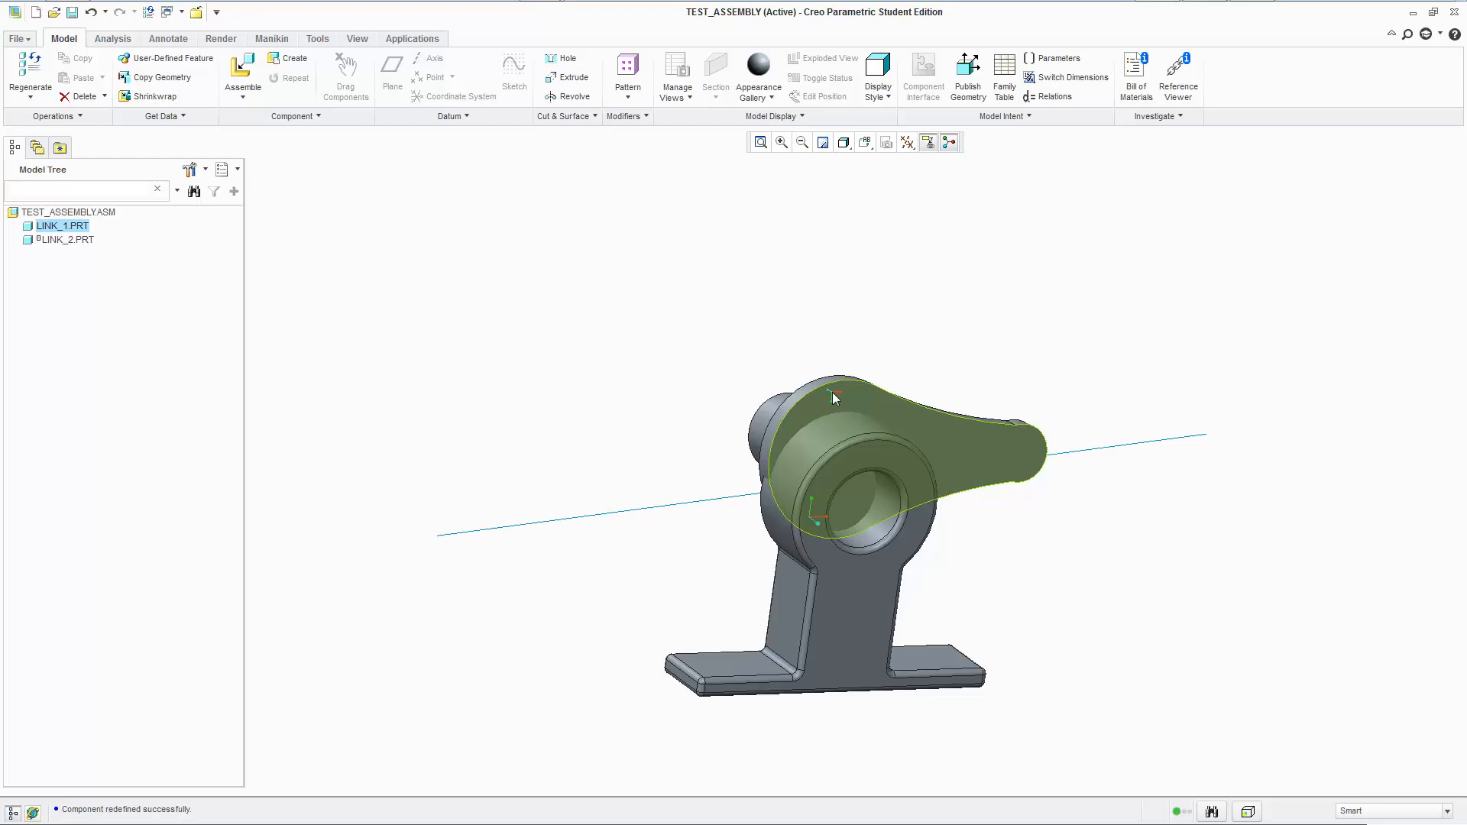
mouse_move(832, 392)
ctrl+alt+mouse_down()
mouse_move(599, 367)
mouse_move(621, 269)
mouse_move(507, 258)
mouse_move(527, 399)
mouse_move(650, 454)
mouse_move(643, 544)
mouse_move(619, 592)
mouse_move(617, 413)
mouse_move(634, 410)
ctrl+alt+mouse_up()
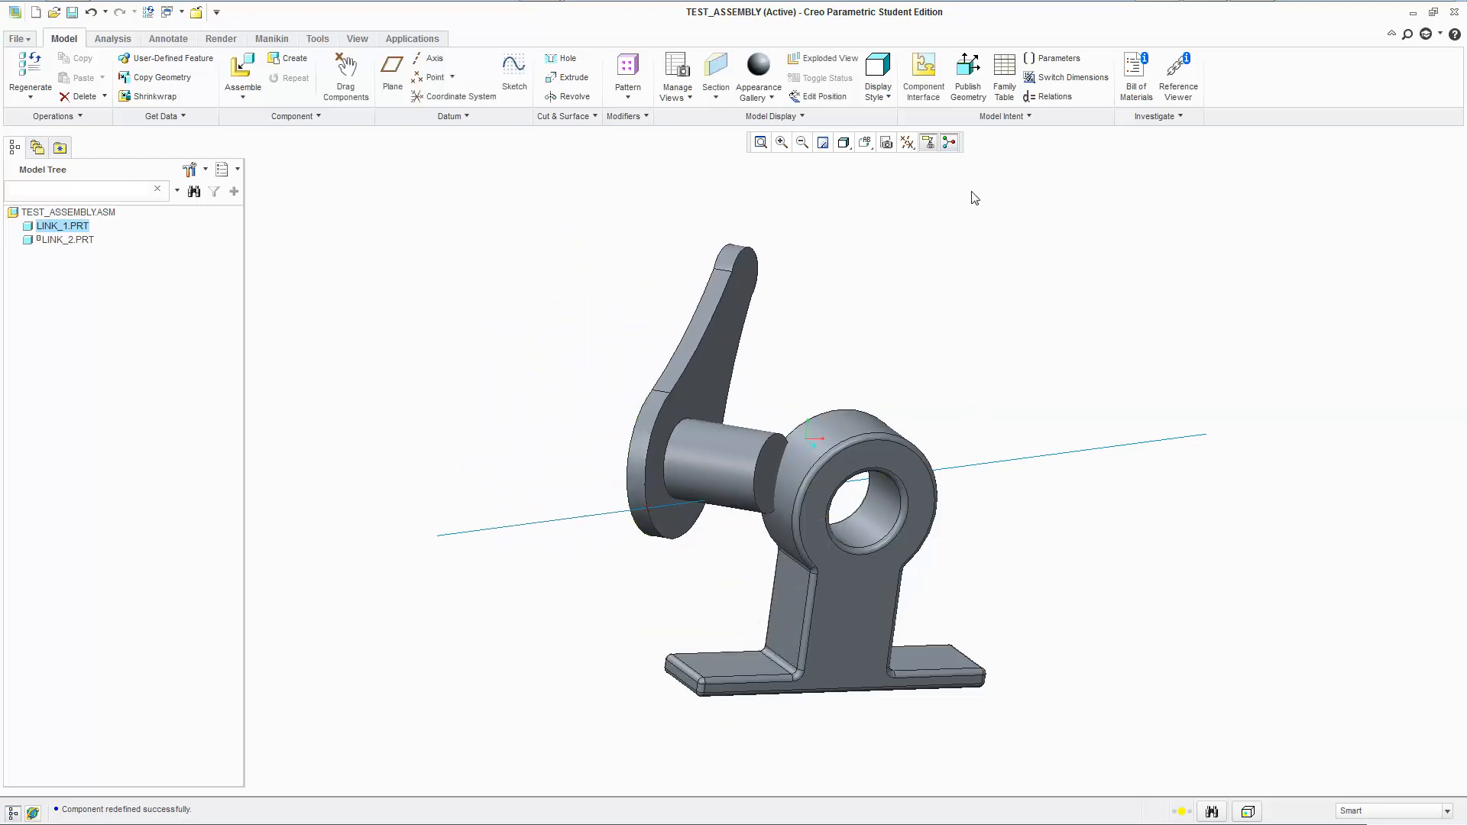
- Switch the datum point display off and on again, and inspect where LINK_2's disc meets the sketched line
click(907, 143)
click(928, 205)
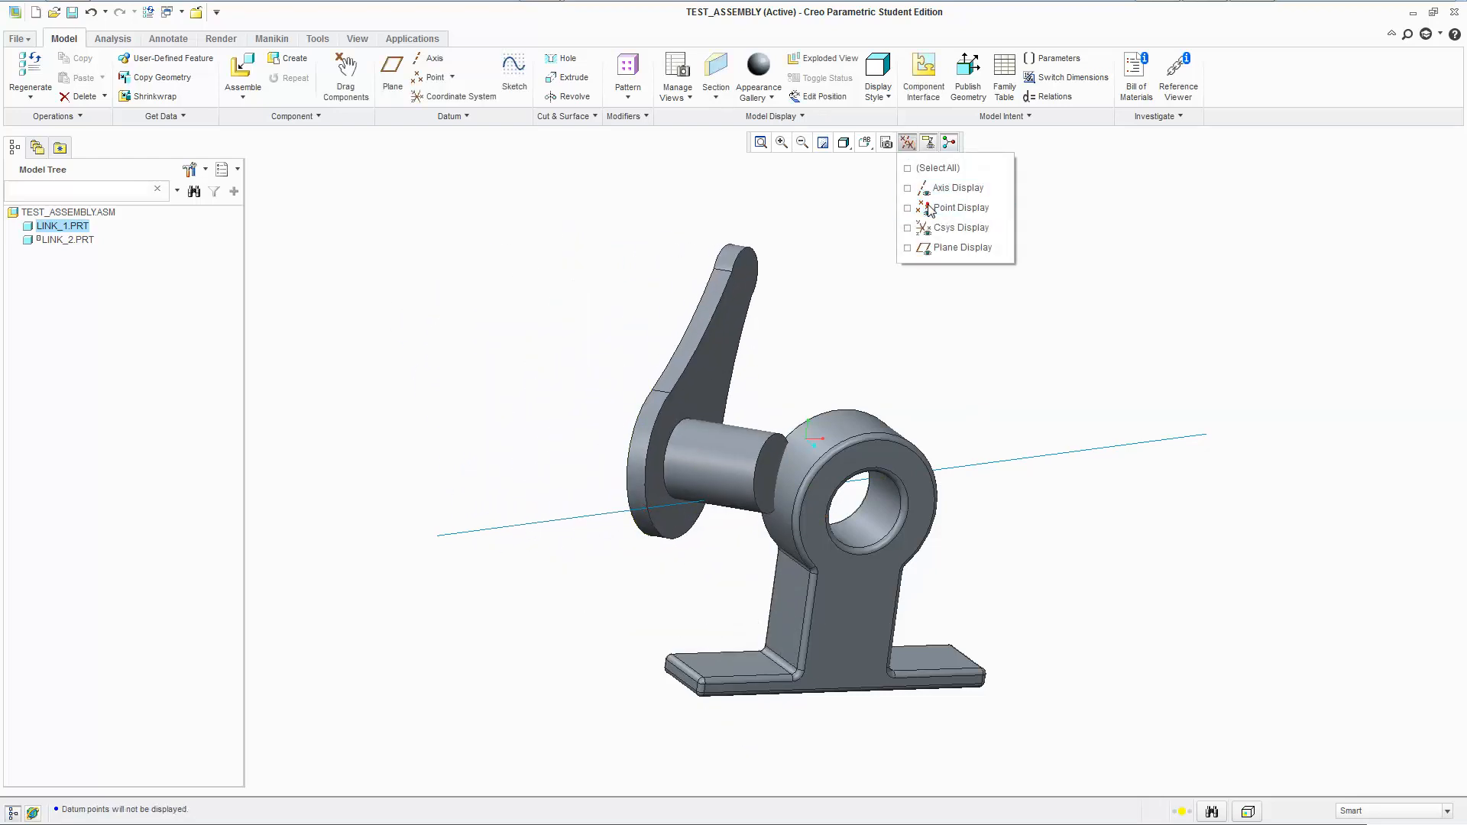
click(929, 205)
scroll(645, 527, up, 6)
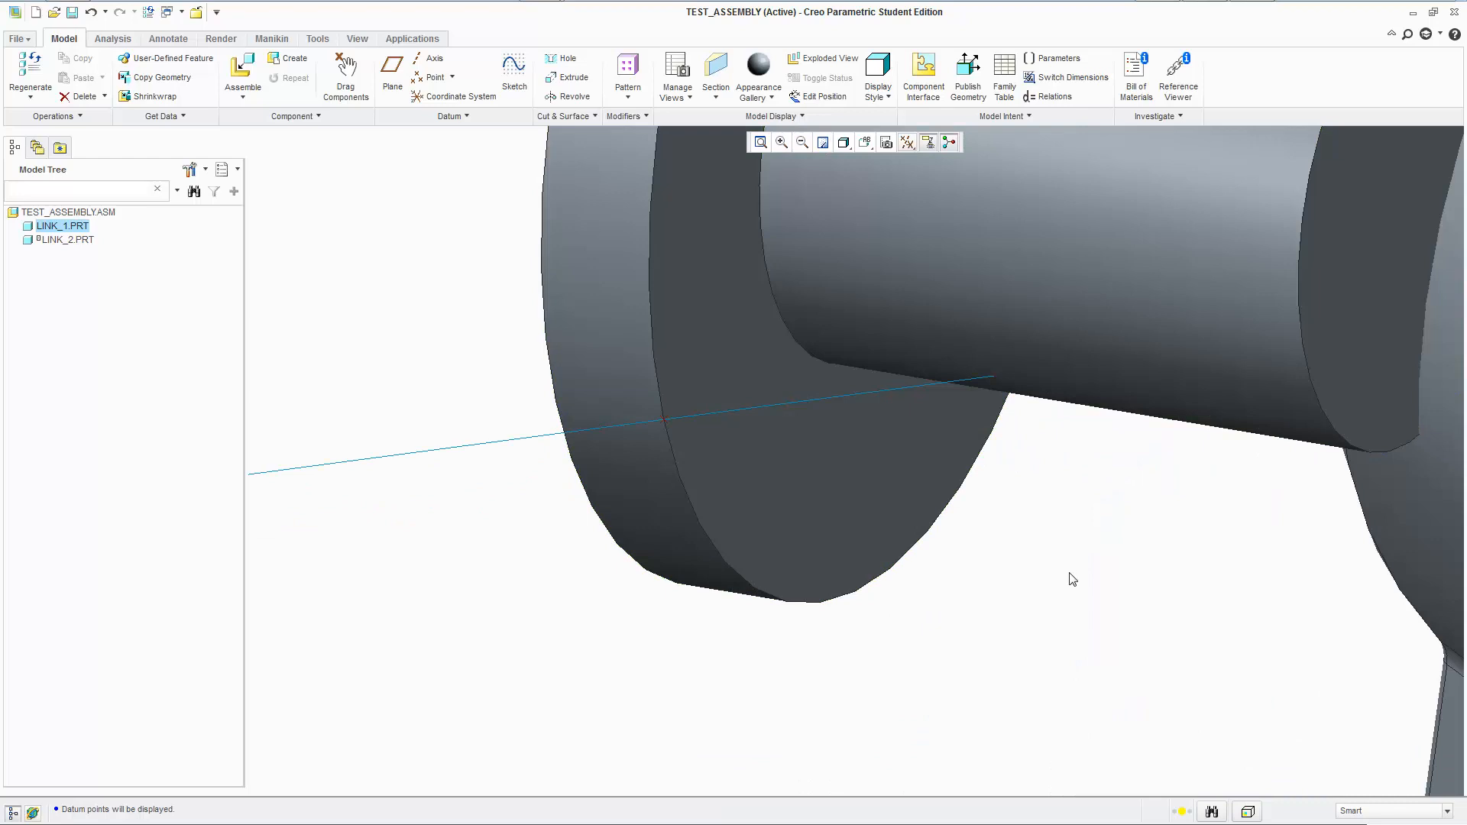
scroll(635, 388, down, 5)
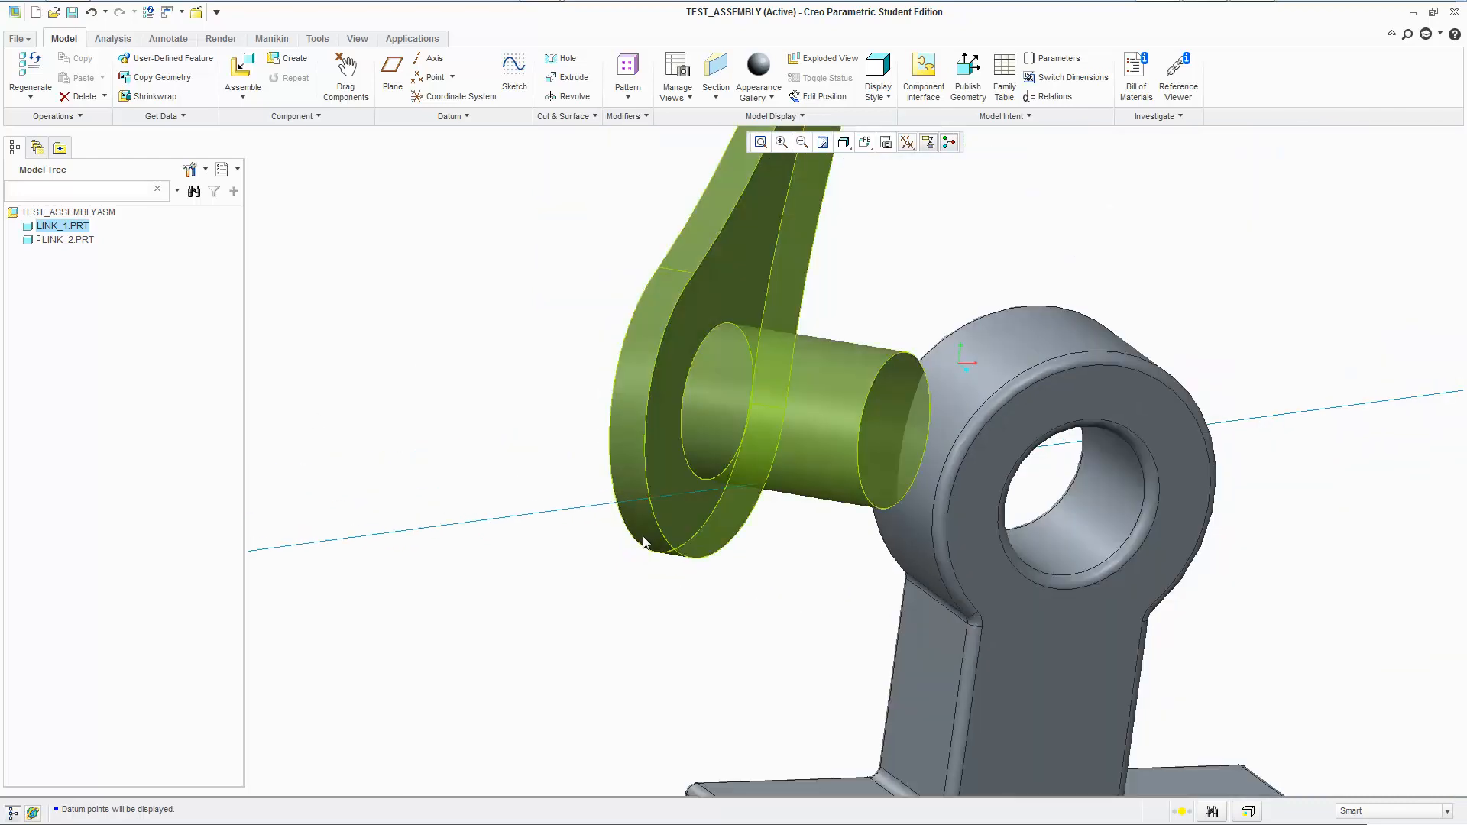
scroll(642, 536, down, 3)
- Pull LINK_2 to the line's far end from LINK_1, and rotate it freely about its datum point
ctrl+alt+drag(655, 457, 319, 393)
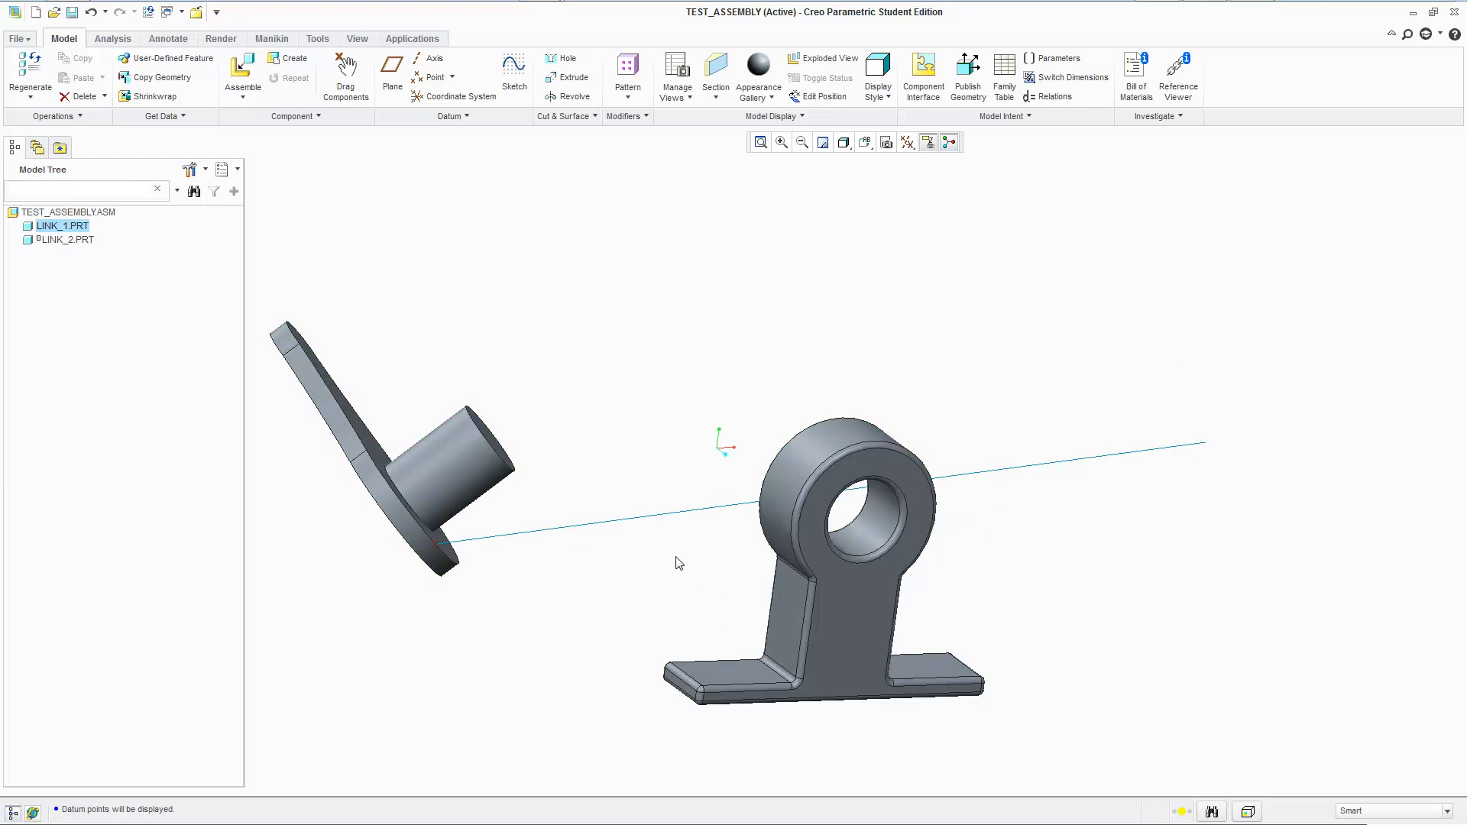
middle_drag(675, 563, 711, 557)
scroll(615, 582, down, 2)
scroll(616, 582, up, 2)
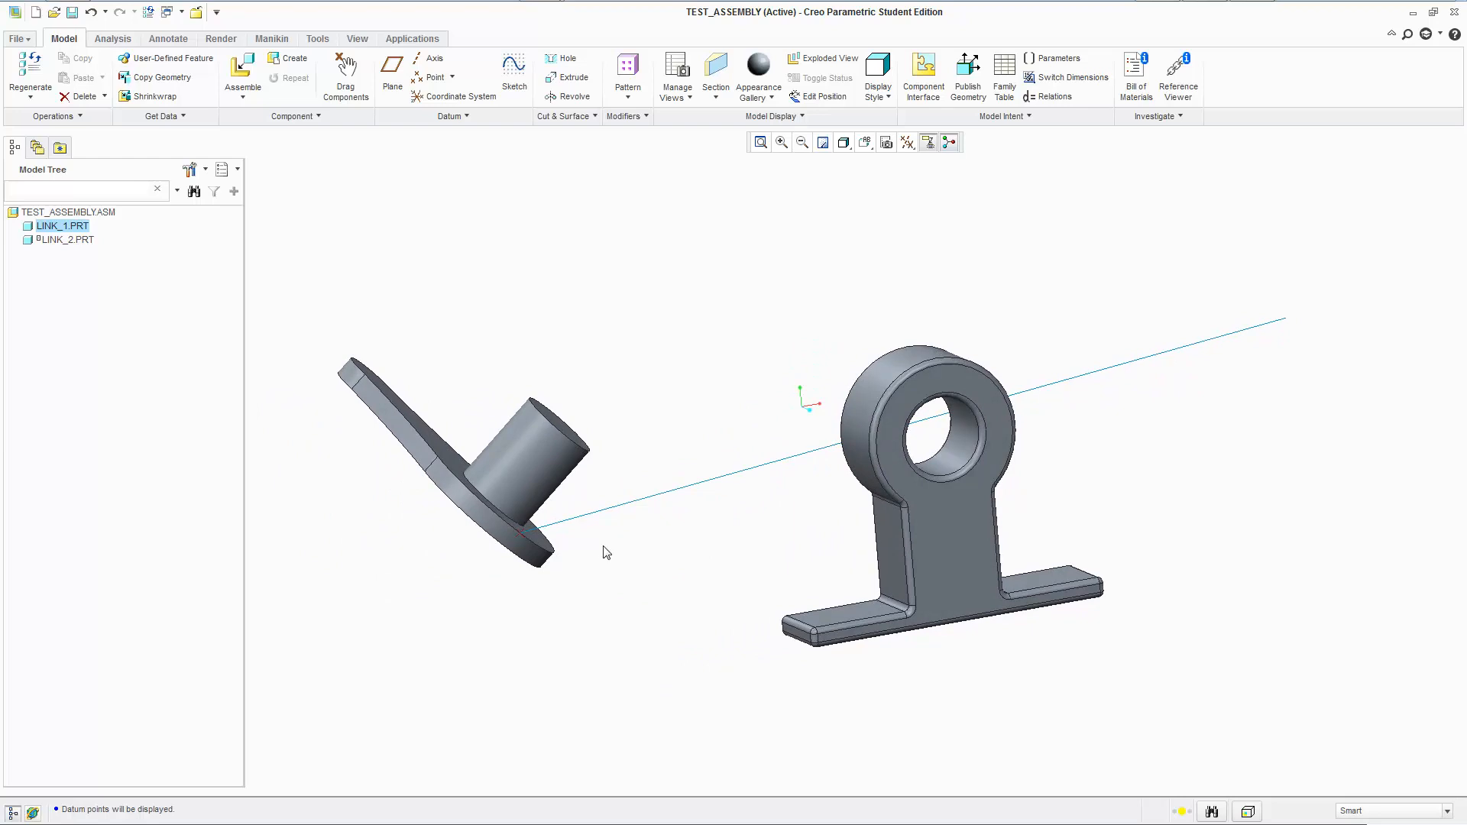
ctrl+alt+drag(540, 551, 490, 558)
ctrl+alt+drag(405, 530, 480, 126)
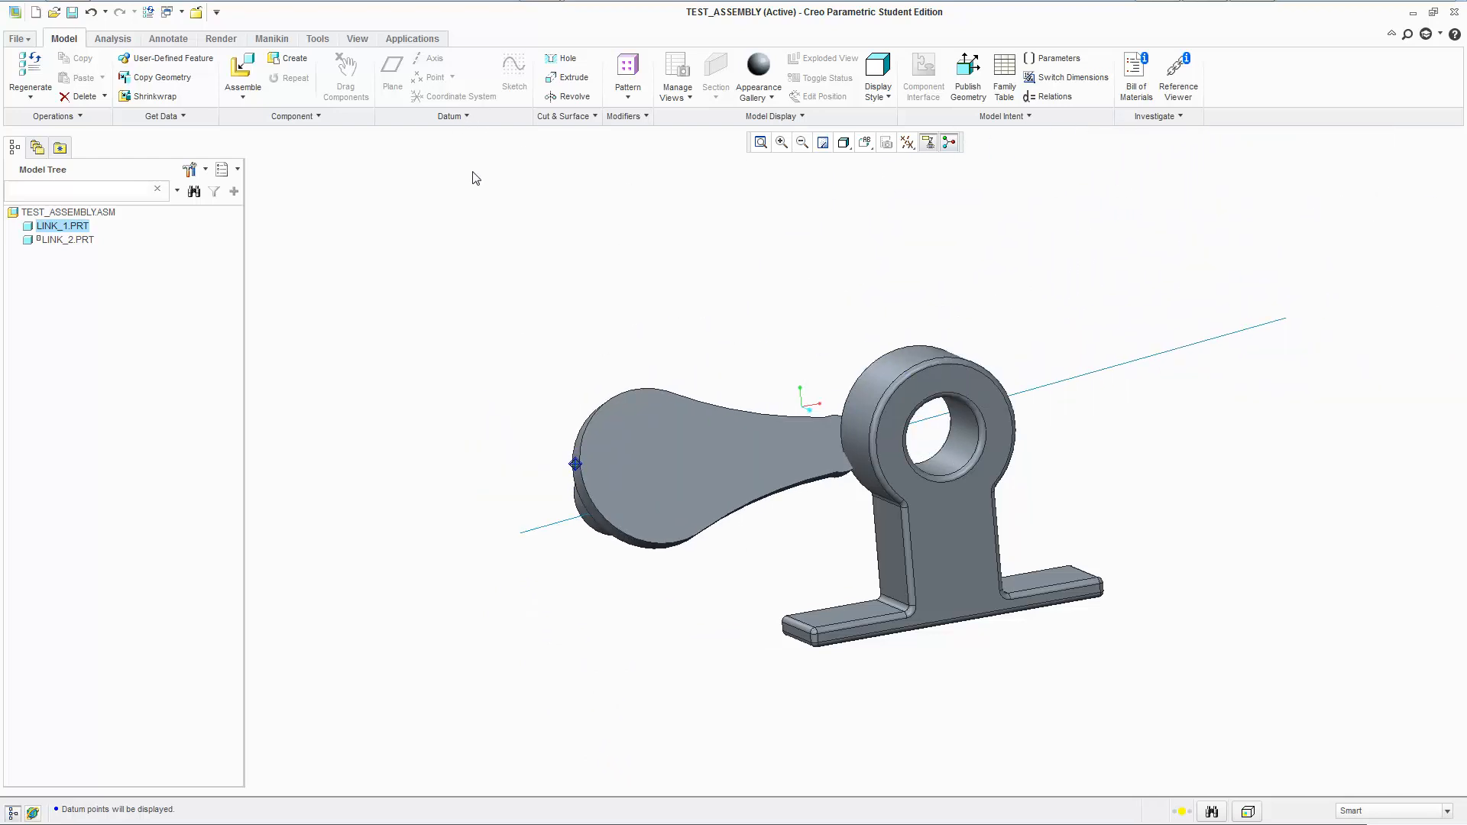
middle_drag(588, 269, 633, 303)
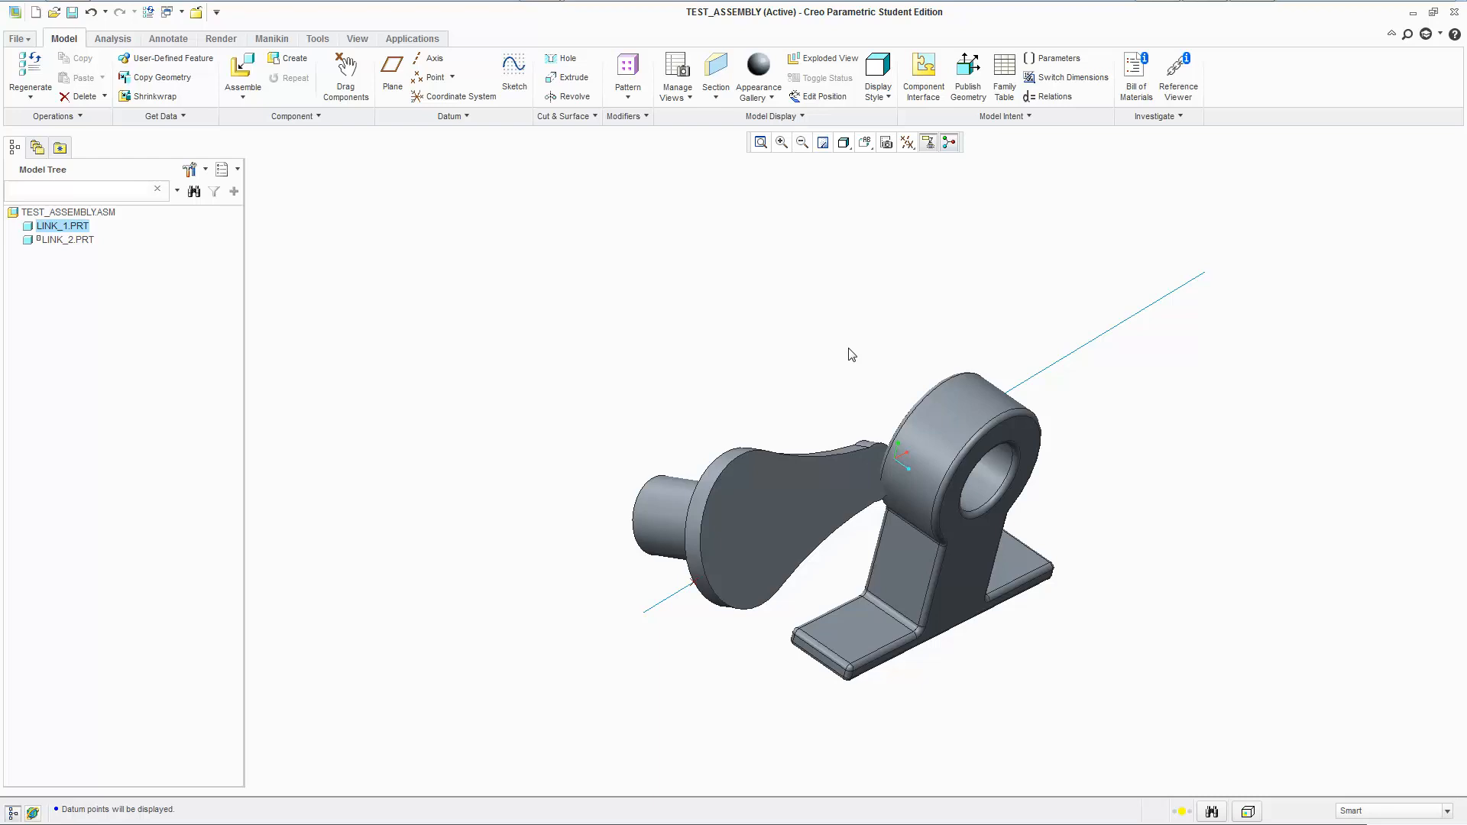
middle_drag(1146, 618, 1149, 567)
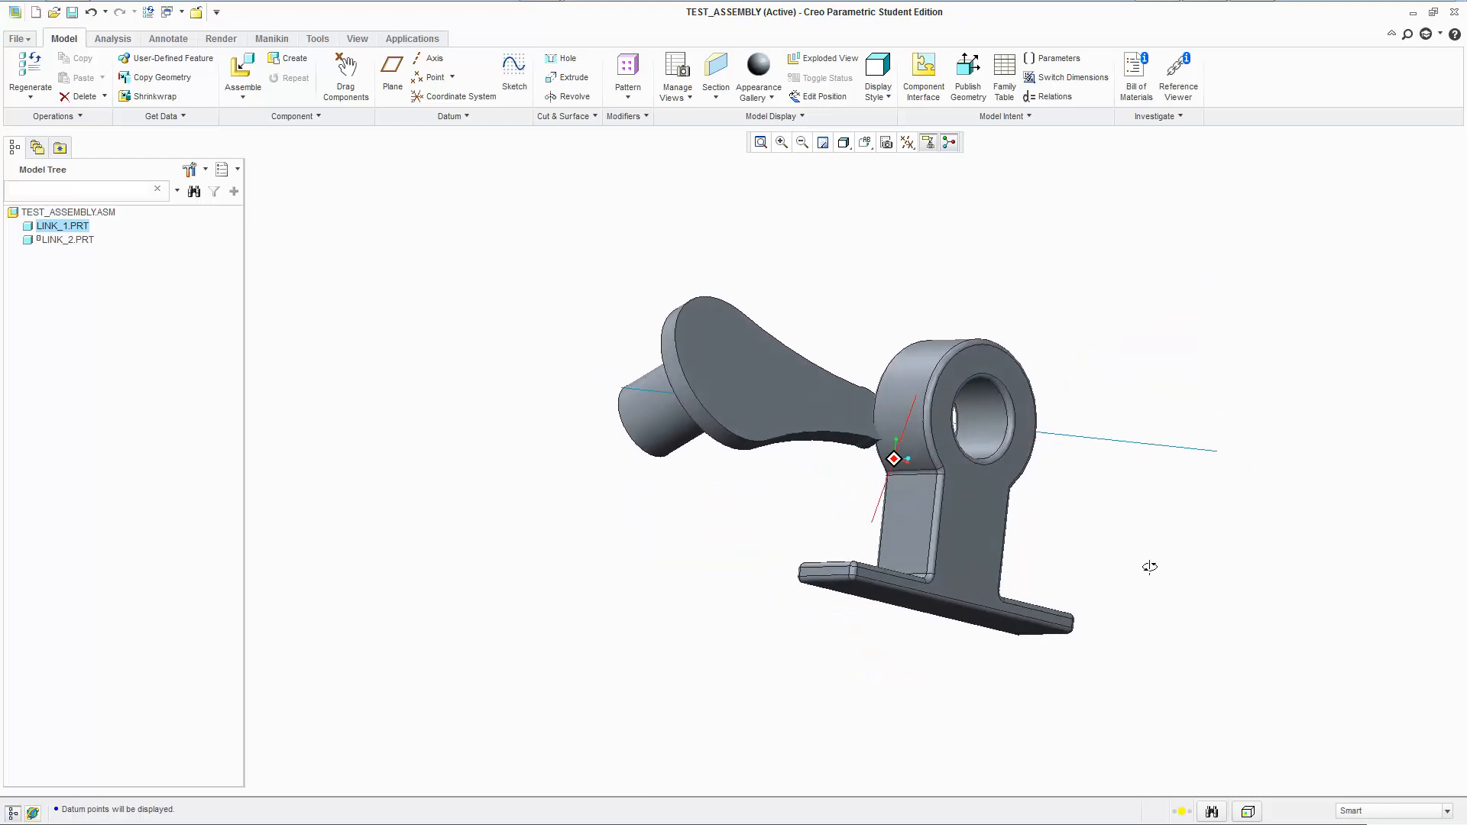
middle_drag(782, 288, 411, 273)
scroll(808, 304, down, 3)
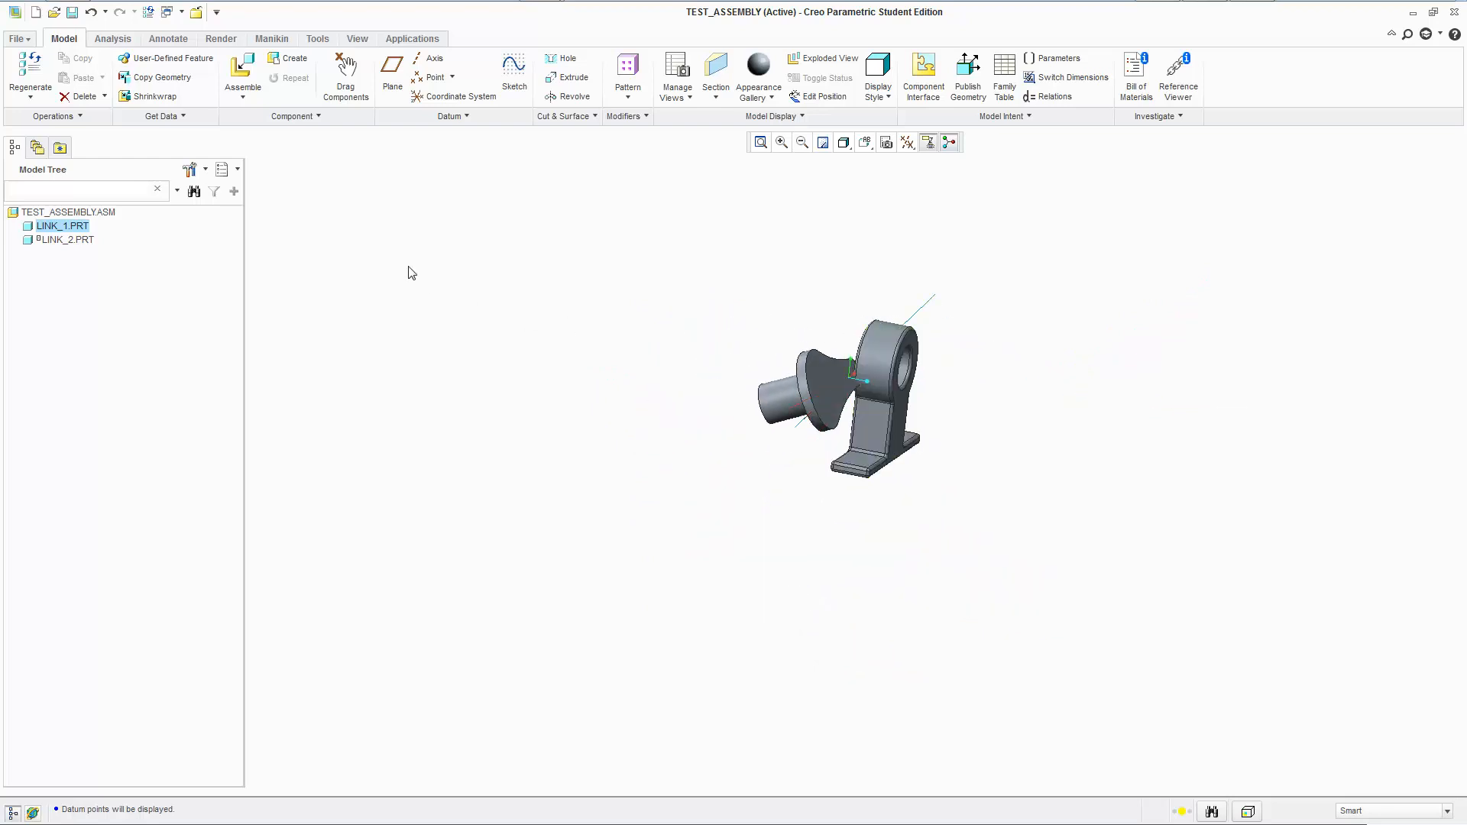